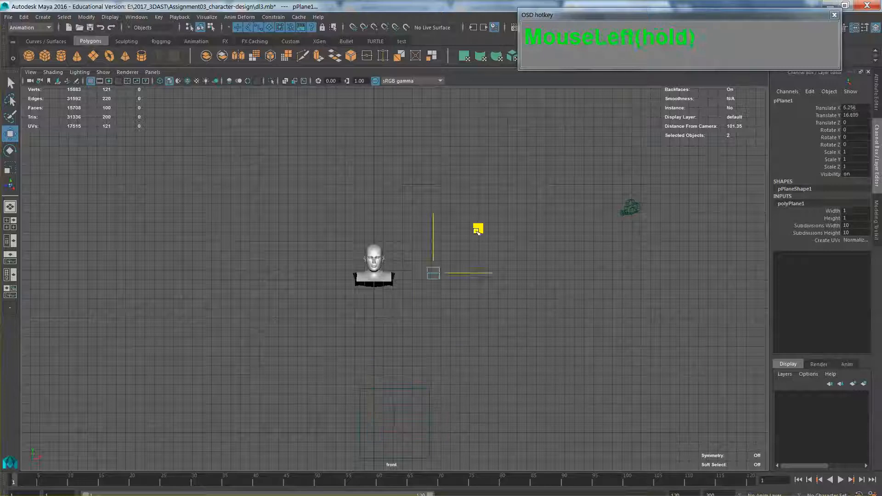
pyautogui.scroll(8, 466, 246)
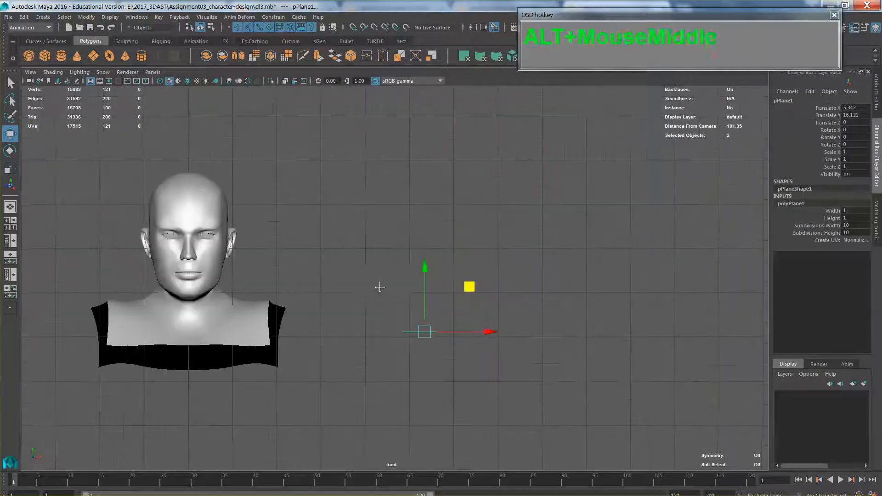
pyautogui.keyDown('alt'); pyautogui.moveTo(378, 285); pyautogui.dragTo(396, 274, button='right'); pyautogui.keyUp('alt')
pyautogui.keyDown('alt'); pyautogui.moveTo(386, 268); pyautogui.dragTo(398, 269, button='middle'); pyautogui.keyUp('alt')
pyautogui.press('e')
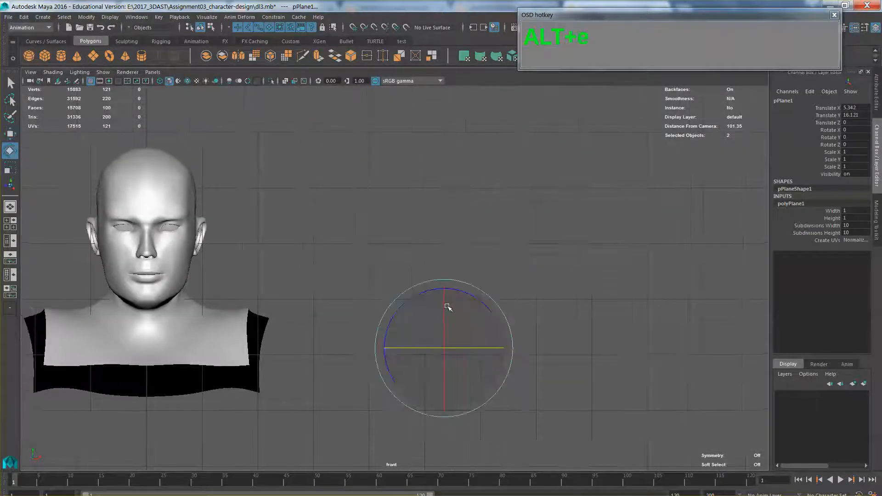
pyautogui.moveTo(448, 307); pyautogui.dragTo(449, 337)
pyautogui.hotkey('ctrl', 'z')
# Set the plane's Rotate X to 90 so that it stands upright facing the front view.
pyautogui.click(860, 130)
pyautogui.write('90')
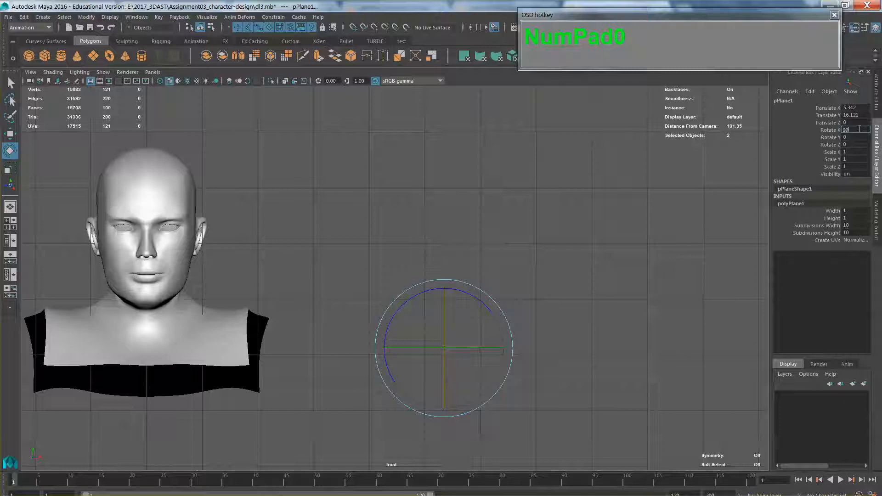
pyautogui.press('Return')
# Set the plane's subdivisions to width 1 and height 2, and move it closer to the head, to about X 4.55, Y 17.3.
pyautogui.click(861, 226)
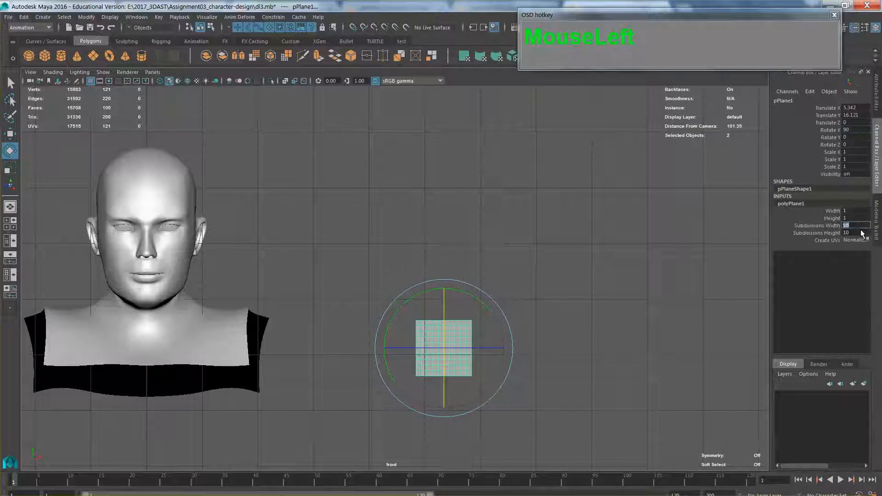
pyautogui.press('Return')
pyautogui.scroll(3, 508, 294)
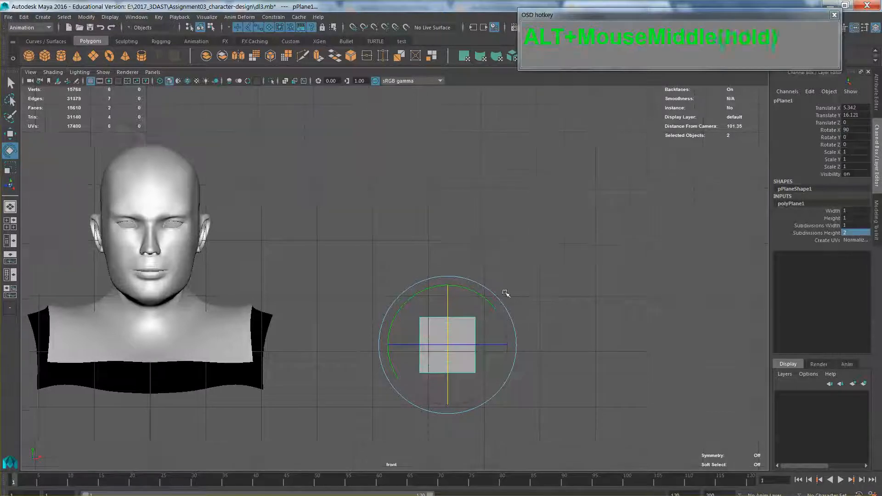
pyautogui.press('w')
pyautogui.moveTo(500, 307); pyautogui.dragTo(446, 227)
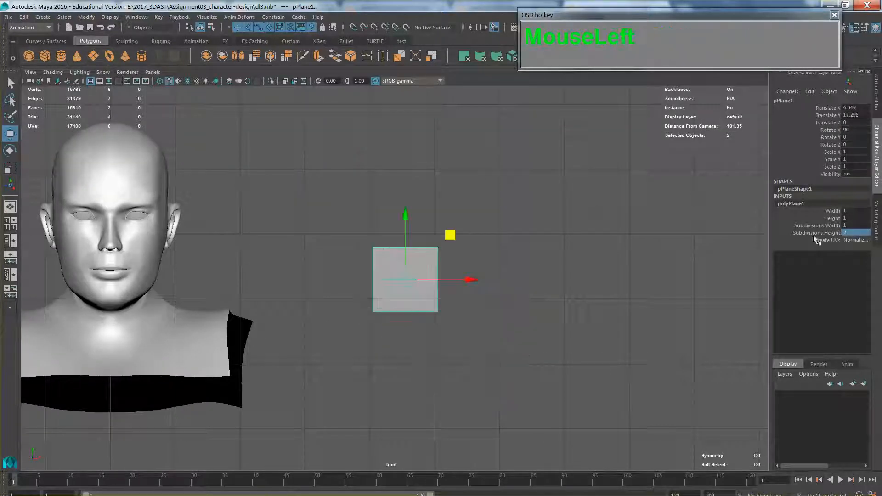
# Set the plane's Subdivisions Height to 3 and move it to about X 3.56, Y 18.53 beside the head.
pyautogui.write('3')
pyautogui.press('Return')
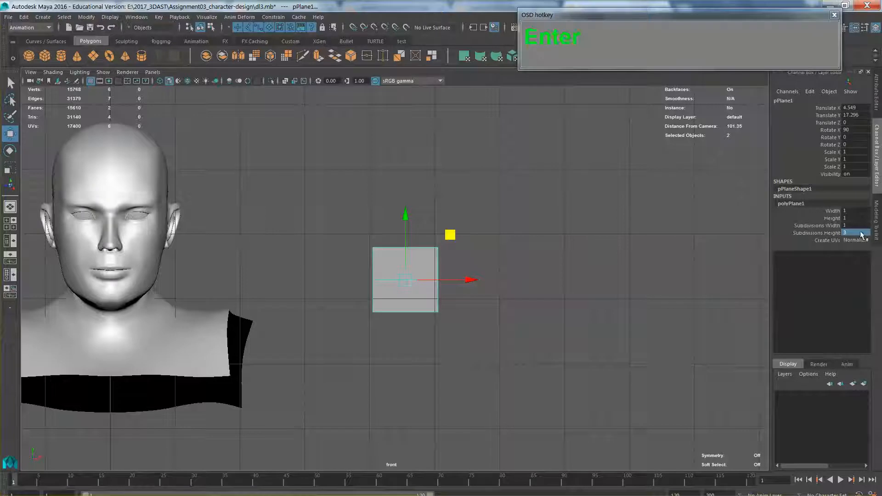
pyautogui.keyDown('alt'); pyautogui.moveTo(407, 227); pyautogui.dragTo(444, 244, button='right'); pyautogui.keyUp('alt')
pyautogui.keyDown('alt'); pyautogui.moveTo(444, 244); pyautogui.dragTo(498, 267, button='middle'); pyautogui.keyUp('alt')
pyautogui.moveTo(506, 258); pyautogui.dragTo(437, 169)
pyautogui.keyDown('alt'); pyautogui.moveTo(436, 169); pyautogui.dragTo(473, 257, button='right'); pyautogui.keyUp('alt')
pyautogui.moveTo(433, 217); pyautogui.dragTo(412, 207, button='right')
pyautogui.moveTo(370, 147); pyautogui.dragTo(522, 374)
pyautogui.press('r')
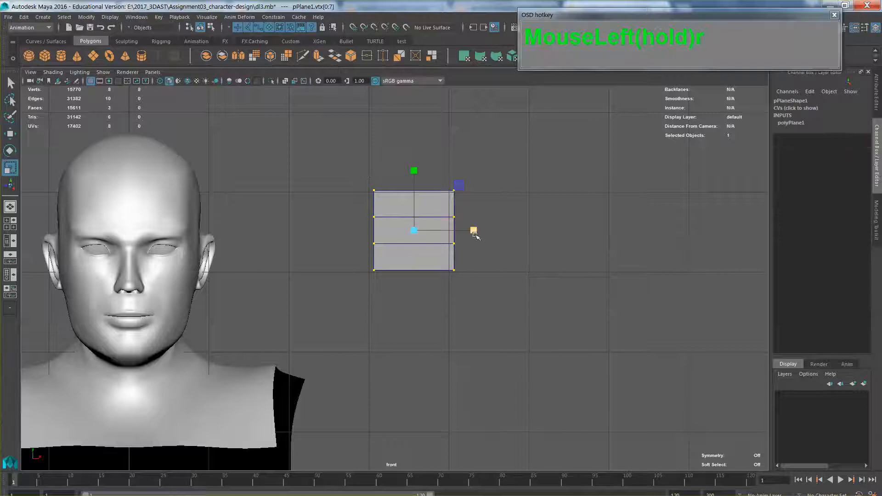
pyautogui.moveTo(473, 231); pyautogui.dragTo(430, 230)
pyautogui.moveTo(413, 207); pyautogui.dragTo(413, 174, button='right')
pyautogui.scroll(2, 422, 266)
pyautogui.hotkey('ctrl', 'z')
pyautogui.hotkey('ctrl', 'z')
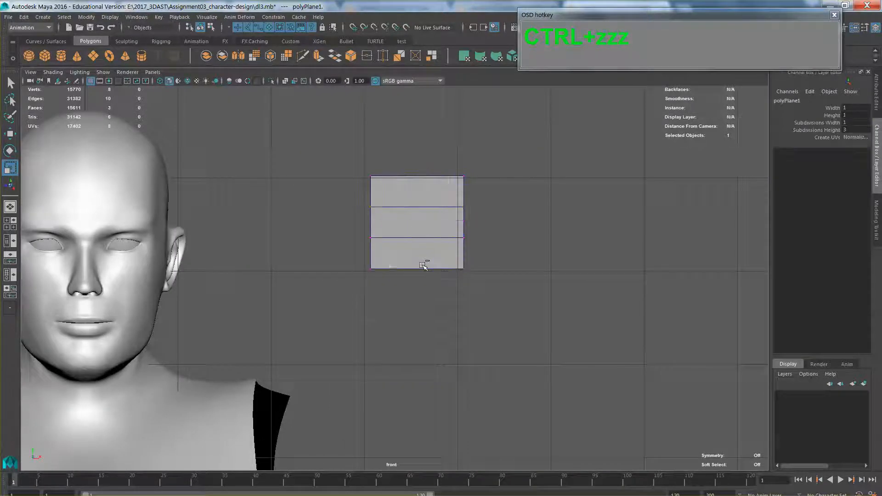
# Return the plane to object mode and set its Subdivisions Width to 2.
pyautogui.rightClick(421, 212)
pyautogui.moveTo(421, 212); pyautogui.dragTo(466, 198, button='right')
pyautogui.scroll(1, 455, 227)
pyautogui.click(455, 226)
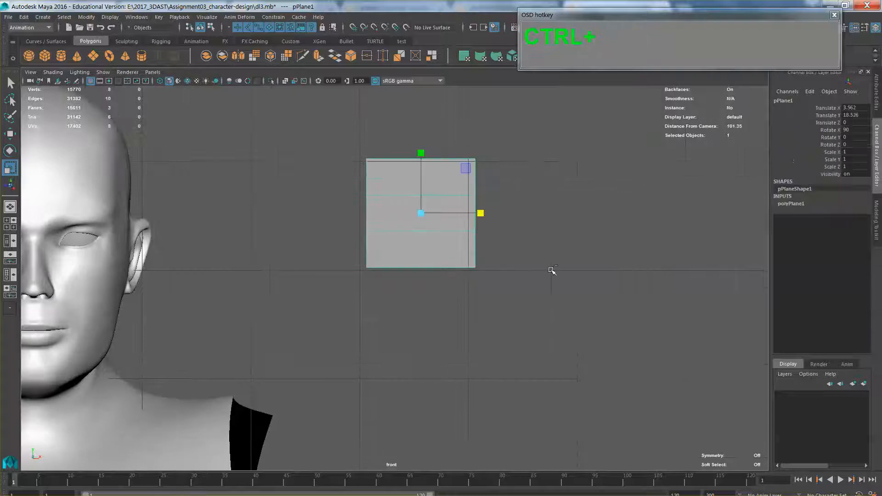
pyautogui.click(796, 205)
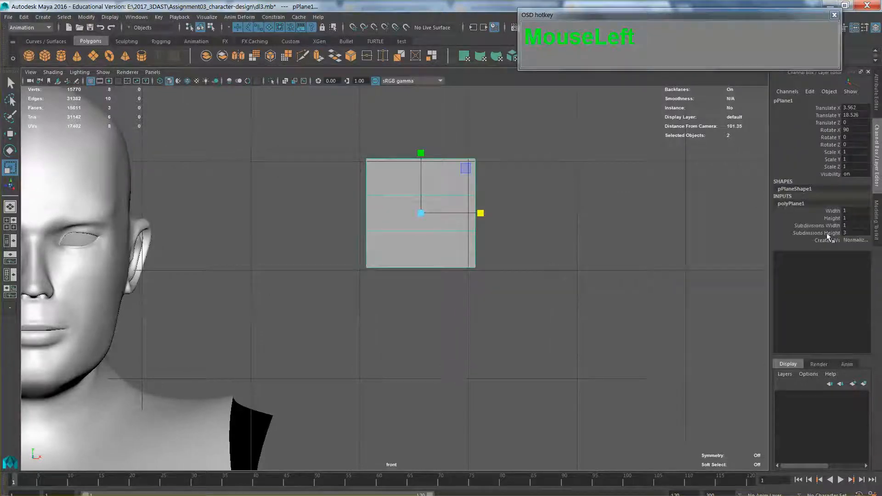
pyautogui.middleClick(453, 205)
pyautogui.click(506, 299)
pyautogui.click(460, 262)
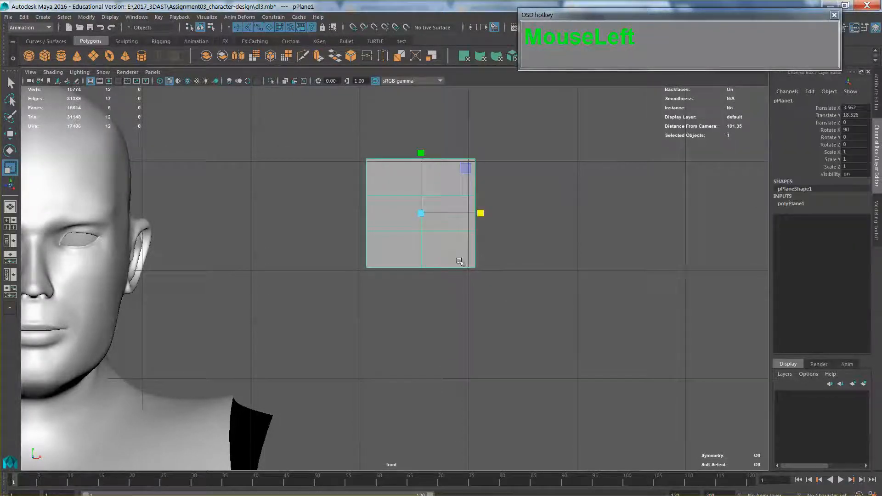
# Scale all the plane's vertices in X to make a strip about half as wide, and return to object mode.
pyautogui.moveTo(447, 179); pyautogui.dragTo(404, 180, button='right')
pyautogui.moveTo(346, 121); pyautogui.dragTo(497, 313)
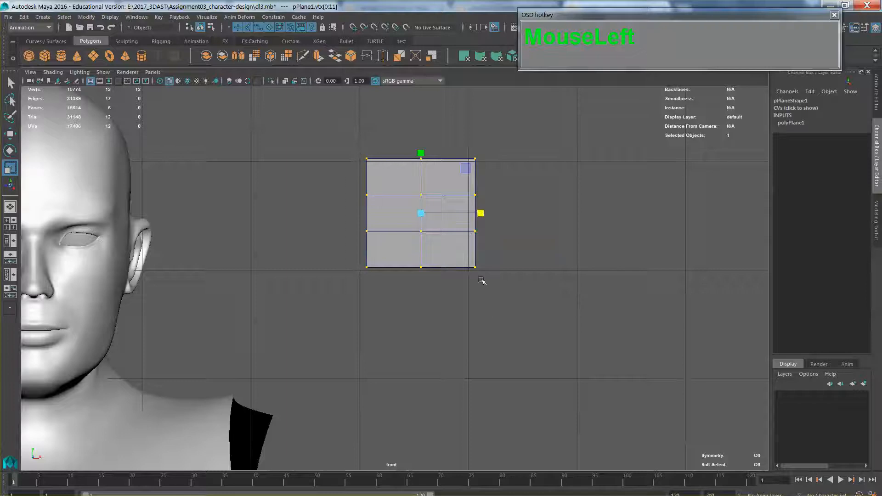
pyautogui.moveTo(482, 215); pyautogui.dragTo(451, 216)
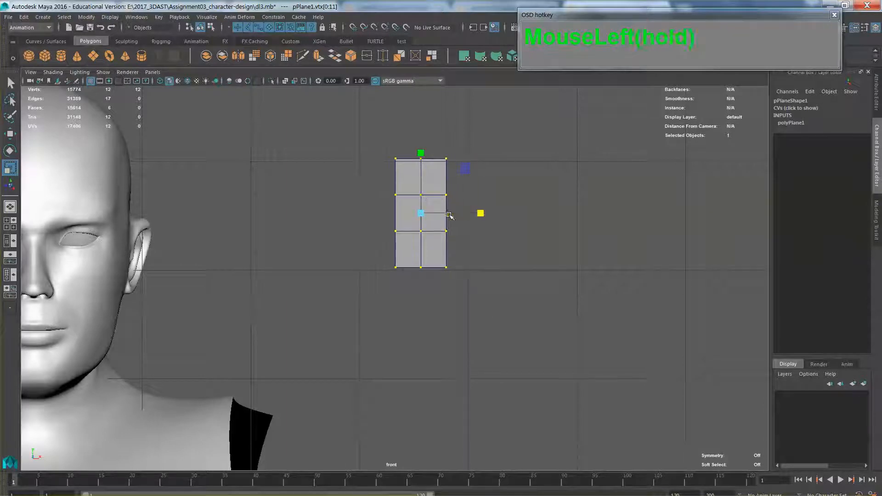
pyautogui.press('w')
pyautogui.moveTo(420, 190); pyautogui.dragTo(463, 176, button='right')
pyautogui.click(426, 215)
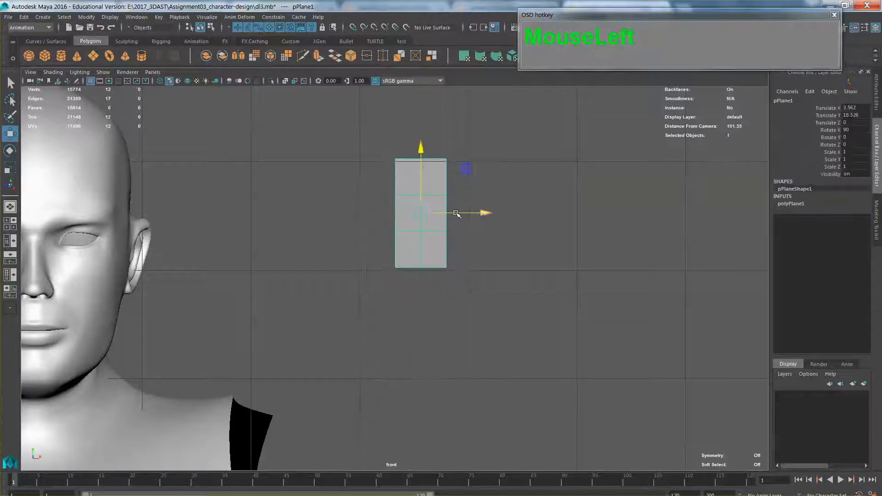
# Move the strip along X toward the head, to about X 2.77.
pyautogui.moveTo(456, 214); pyautogui.dragTo(368, 227)
pyautogui.keyDown('alt'); pyautogui.moveTo(368, 227); pyautogui.dragTo(420, 259, button='middle'); pyautogui.keyUp('alt')
pyautogui.scroll(-3, 419, 259)
pyautogui.keyDown('alt'); pyautogui.moveTo(419, 259); pyautogui.dragTo(432, 284, button='right'); pyautogui.keyUp('alt')
# Make two copies of the strip in a row beside it, scaled to about 1.61, with the outermost copy narrower.
pyautogui.hotkey('ctrl', 'd')
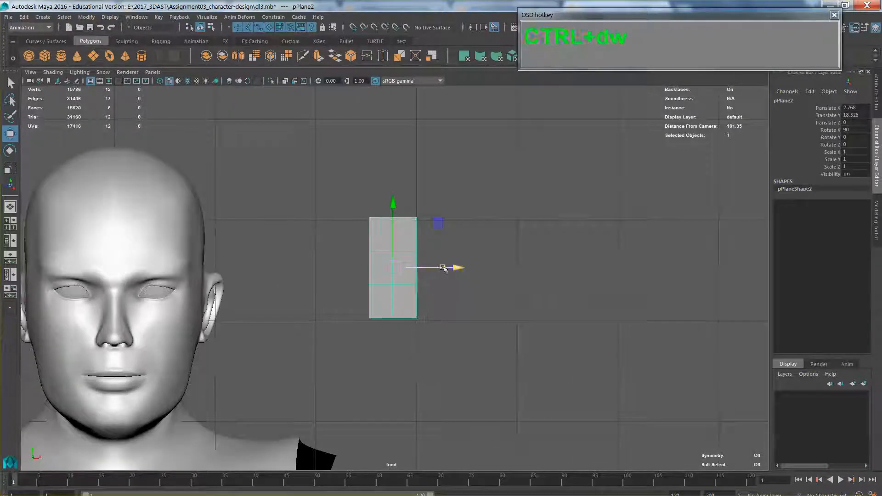
pyautogui.moveTo(449, 267); pyautogui.dragTo(592, 292)
pyautogui.press('r')
pyautogui.press('w')
pyautogui.press('r')
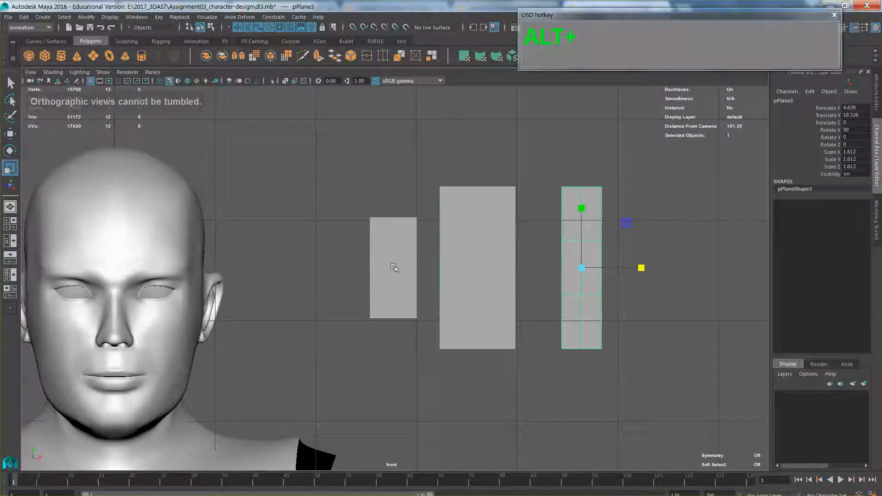
# Move the middle strip to about X 3.69, Y 18.56, and raise the small strip to about Y 18.86.
pyautogui.click(478, 265)
pyautogui.press('w')
pyautogui.moveTo(520, 224)
pyautogui.mouseDown()
pyautogui.moveTo(533, 228)
pyautogui.moveTo(505, 232)
pyautogui.mouseUp()
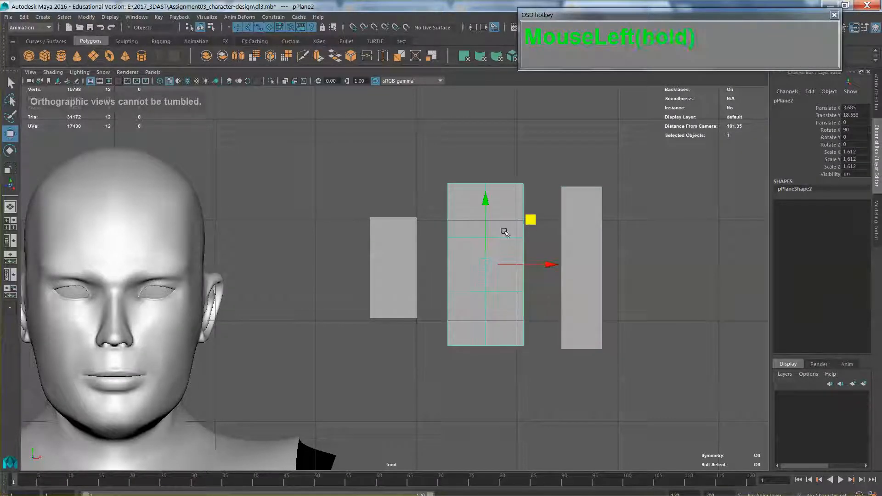
pyautogui.keyDown('alt'); pyautogui.moveTo(555, 298); pyautogui.dragTo(501, 254, button='middle'); pyautogui.keyUp('alt')
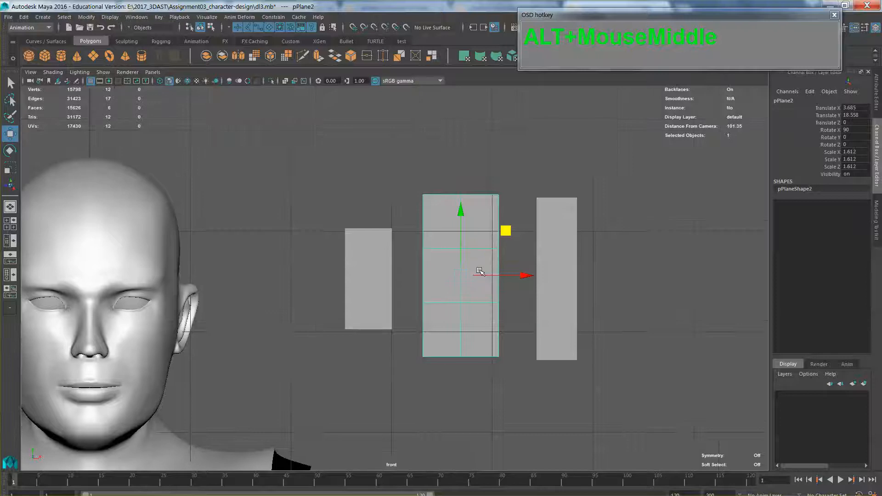
pyautogui.click(390, 277)
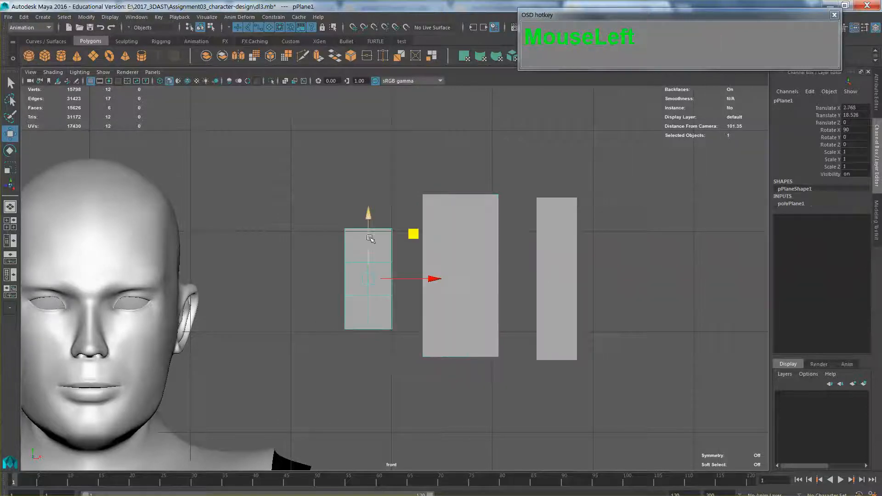
pyautogui.moveTo(369, 216); pyautogui.dragTo(370, 184)
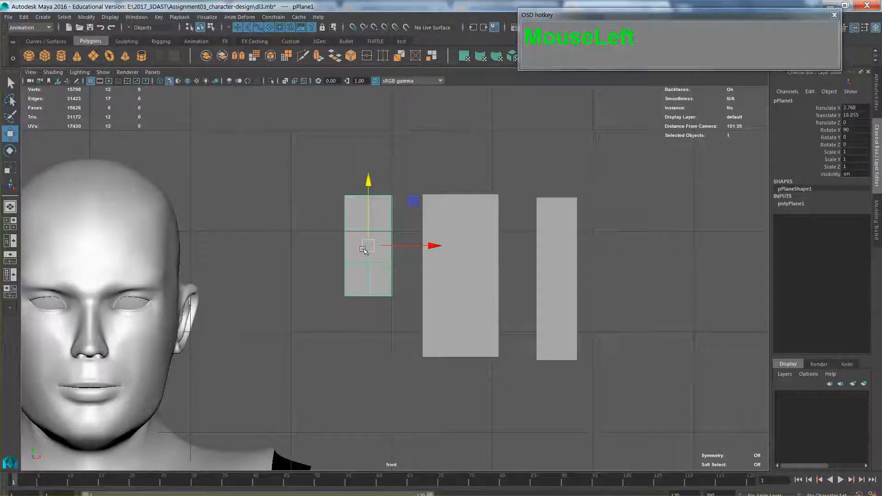
pyautogui.scroll(2, 376, 249)
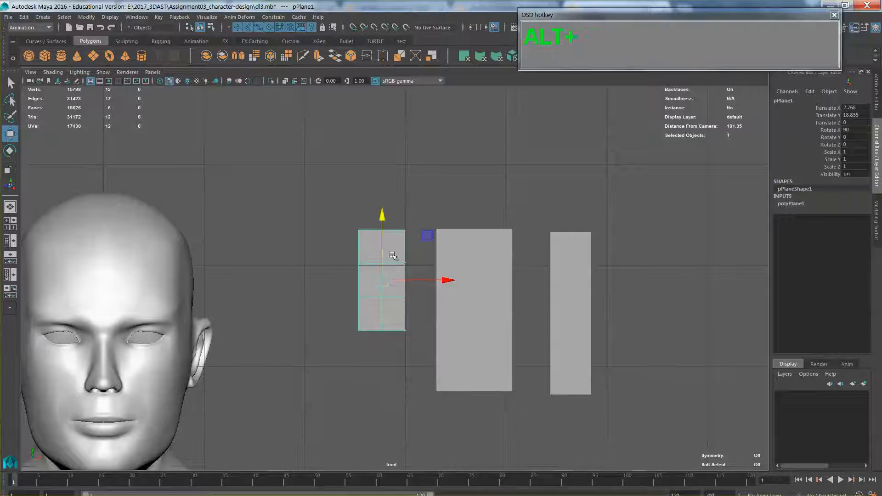
# In the perspective view, pull the small strip's bottom middle vertex down to form a pointed tip.
pyautogui.press('space')
pyautogui.moveTo(390, 307); pyautogui.dragTo(394, 284)
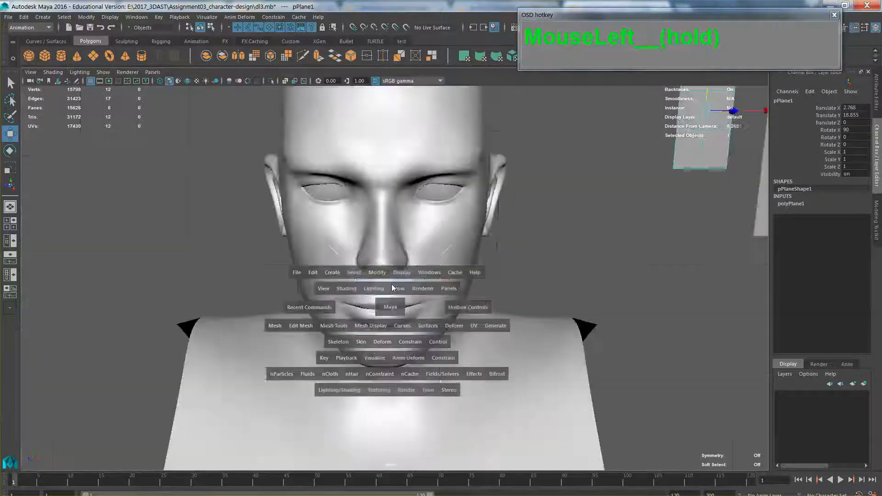
pyautogui.keyDown('alt'); pyautogui.moveTo(460, 272); pyautogui.dragTo(382, 290); pyautogui.keyUp('alt')
pyautogui.keyDown('alt'); pyautogui.moveTo(580, 200); pyautogui.dragTo(441, 294, button='middle'); pyautogui.keyUp('alt')
pyautogui.scroll(-2, 475, 244)
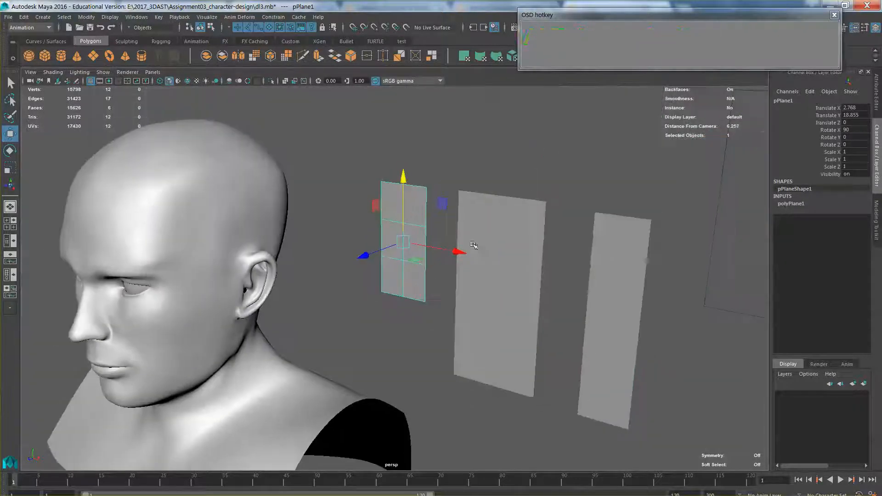
pyautogui.keyDown('alt'); pyautogui.moveTo(505, 277); pyautogui.dragTo(461, 276, button='middle'); pyautogui.keyUp('alt')
pyautogui.keyDown('alt'); pyautogui.moveTo(462, 276); pyautogui.dragTo(423, 289); pyautogui.keyUp('alt')
pyautogui.moveTo(390, 265); pyautogui.dragTo(348, 265, button='right')
pyautogui.keyDown('alt'); pyautogui.moveTo(388, 283); pyautogui.dragTo(379, 290, button='middle'); pyautogui.keyUp('alt')
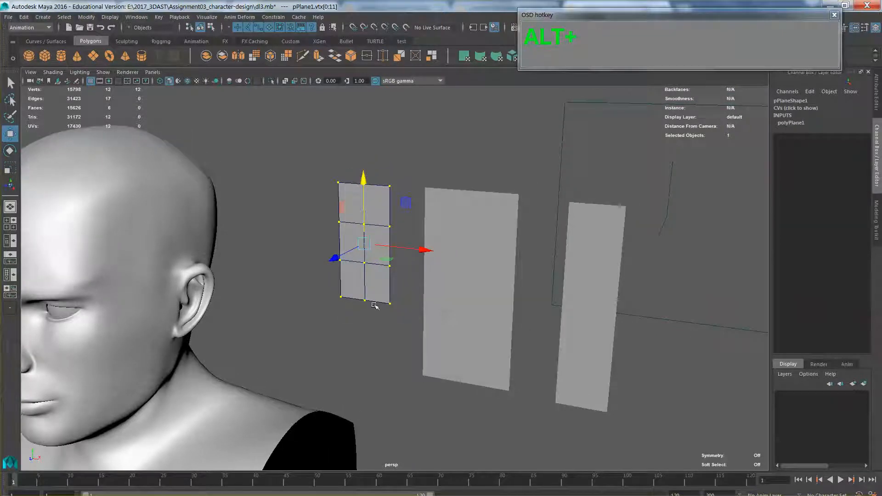
pyautogui.click(373, 303)
pyautogui.keyDown('alt'); pyautogui.moveTo(367, 247); pyautogui.dragTo(352, 248, button='middle'); pyautogui.keyUp('alt')
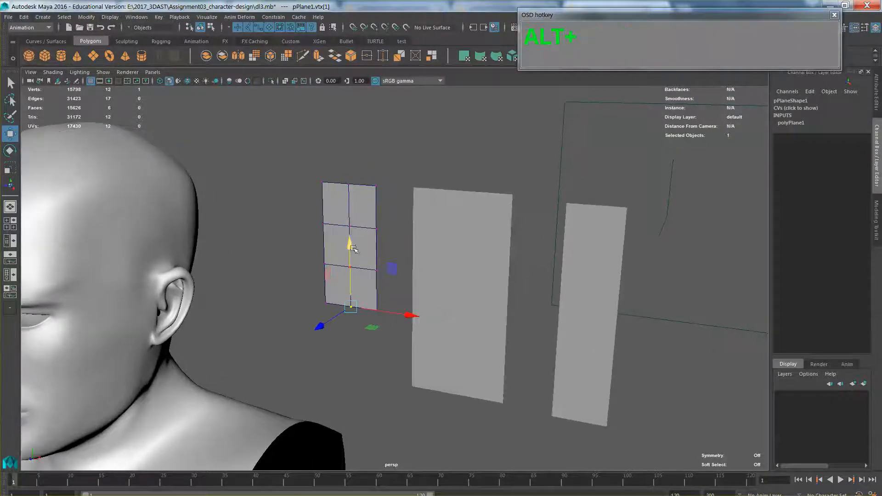
pyautogui.moveTo(353, 249); pyautogui.dragTo(355, 267)
# Preview the small strip smoothed and pull its centre column of vertices forward along Z to curve it.
pyautogui.keyDown('ctrl'); pyautogui.keyDown('shift'); pyautogui.moveTo(360, 169); pyautogui.dragTo(337, 282); pyautogui.keyUp('shift'); pyautogui.keyUp('ctrl')
pyautogui.press('3')
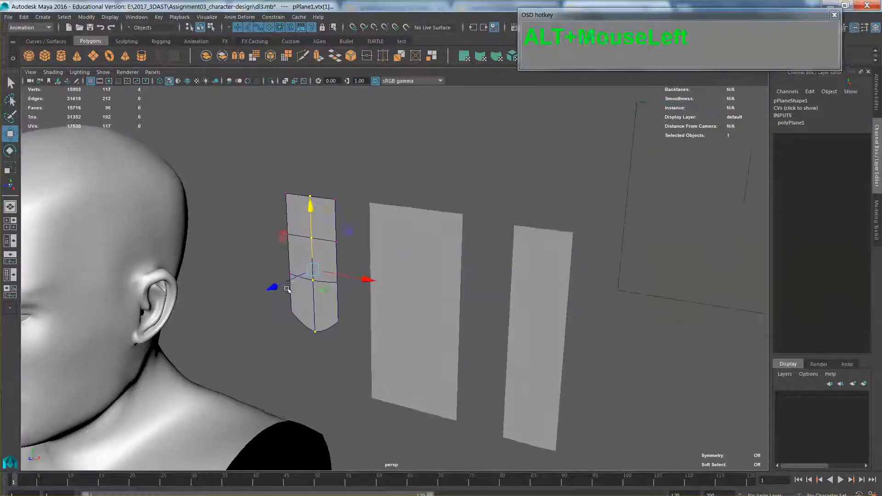
pyautogui.moveTo(269, 286); pyautogui.dragTo(276, 290)
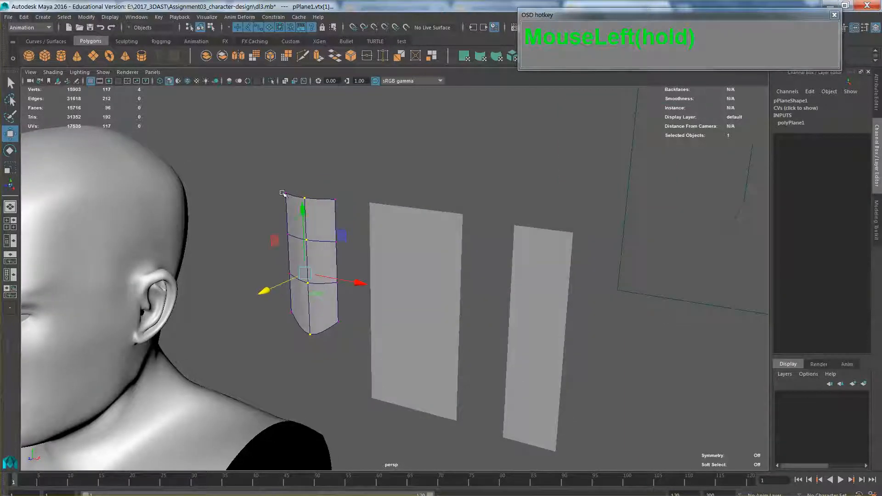
# Widen the small strip's two upper vertex rows in X, and select the top row for scaling.
pyautogui.moveTo(269, 170); pyautogui.dragTo(338, 256)
pyautogui.keyDown('alt'); pyautogui.moveTo(365, 248); pyautogui.dragTo(358, 258, button='middle'); pyautogui.keyUp('alt')
pyautogui.moveTo(358, 257)
pyautogui.keyDown('alt'); pyautogui.mouseDown(button='right')
pyautogui.moveTo(368, 277)
pyautogui.moveTo(356, 275)
pyautogui.mouseUp(button='right'); pyautogui.keyUp('alt')
pyautogui.keyDown('alt'); pyautogui.moveTo(351, 269); pyautogui.dragTo(373, 264); pyautogui.keyUp('alt')
pyautogui.press('r')
pyautogui.moveTo(459, 215); pyautogui.dragTo(460, 216)
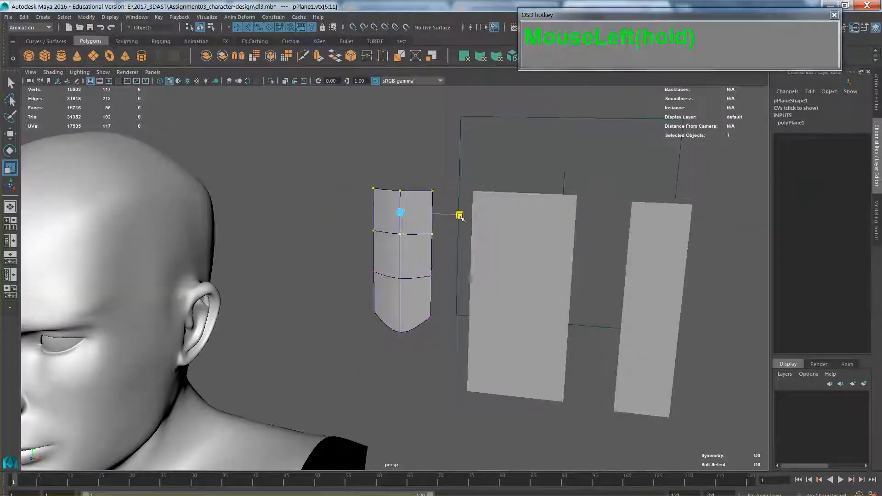
pyautogui.moveTo(330, 167); pyautogui.dragTo(464, 195)
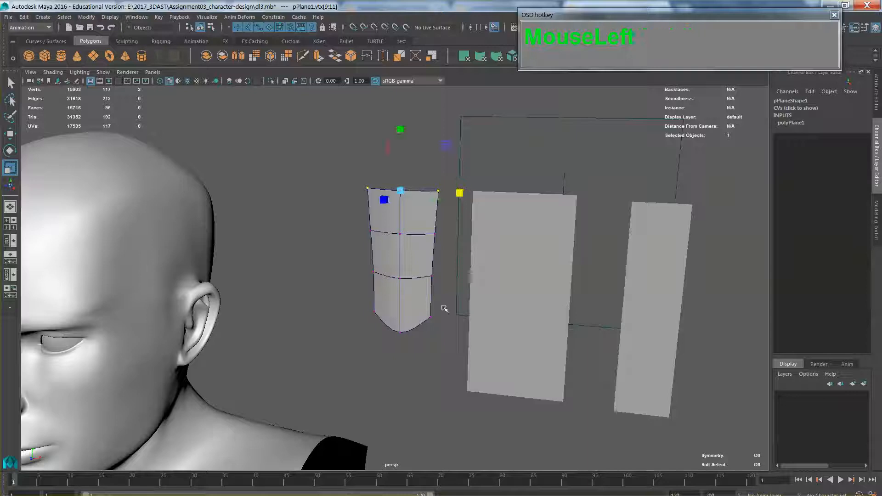
# Scale the small strip's two bottom side vertices closer together in X to taper the tip.
pyautogui.moveTo(444, 306); pyautogui.dragTo(356, 343)
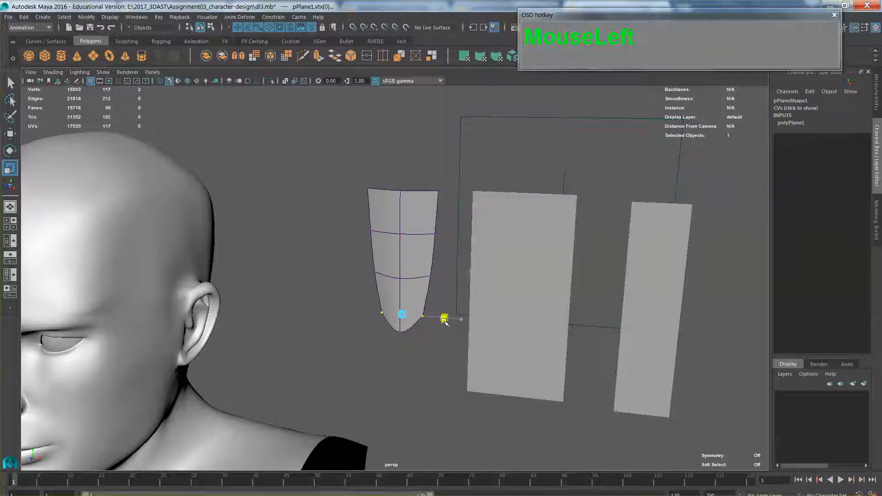
pyautogui.moveTo(444, 320); pyautogui.dragTo(420, 289)
pyautogui.hotkey('alt', 'w')
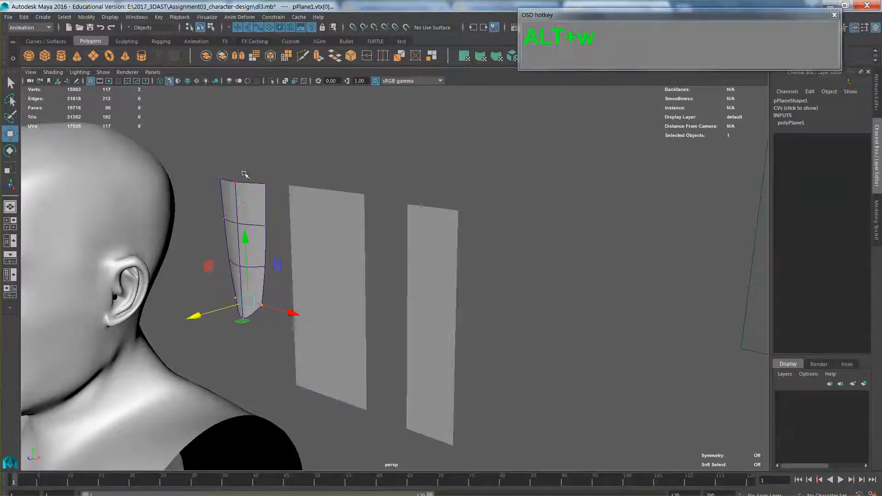
# Adjust the small strip's two upper middle vertices along Z and return to object mode.
pyautogui.moveTo(245, 175); pyautogui.dragTo(180, 344)
pyautogui.rightClick(245, 302)
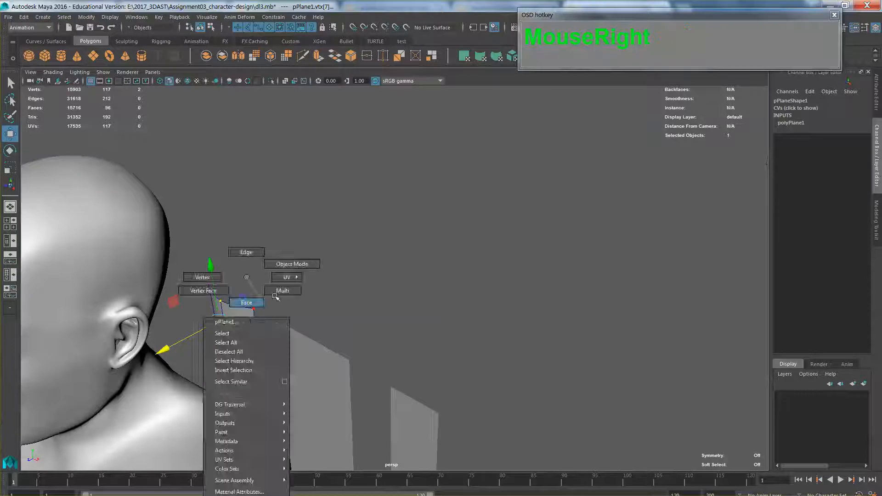
pyautogui.click(295, 263)
# Select the small strip as an object and snap its pivot to the vertex at the middle of its top edge.
pyautogui.keyDown('alt'); pyautogui.moveTo(295, 263); pyautogui.dragTo(350, 276); pyautogui.keyUp('alt')
pyautogui.keyDown('alt'); pyautogui.moveTo(350, 276); pyautogui.dragTo(360, 275, button='right'); pyautogui.keyUp('alt')
pyautogui.click(389, 224)
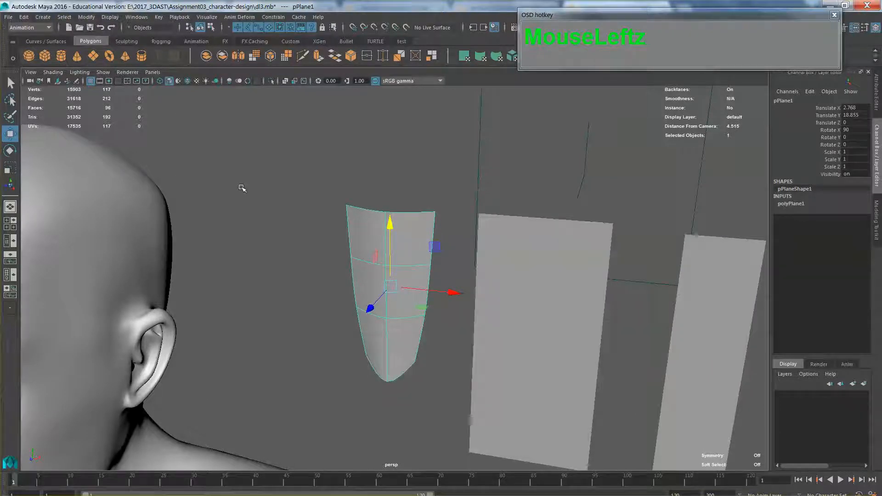
pyautogui.press('Insert')
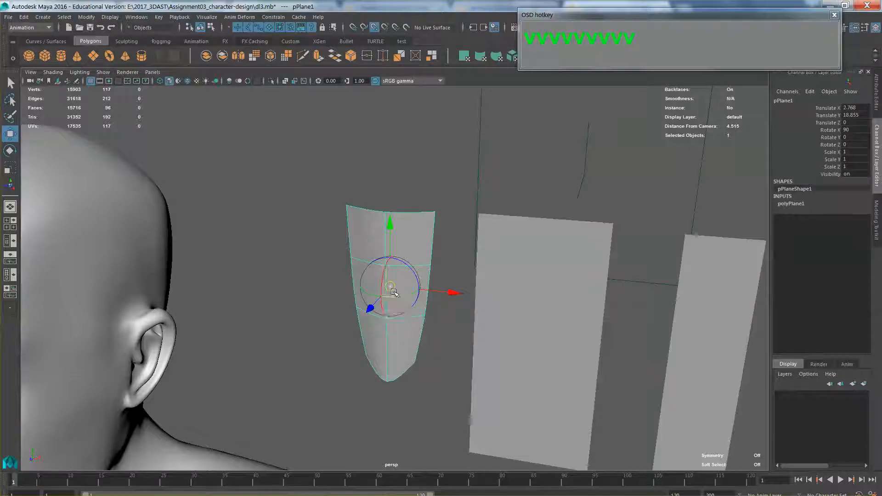
pyautogui.moveTo(390, 230); pyautogui.dragTo(386, 230)
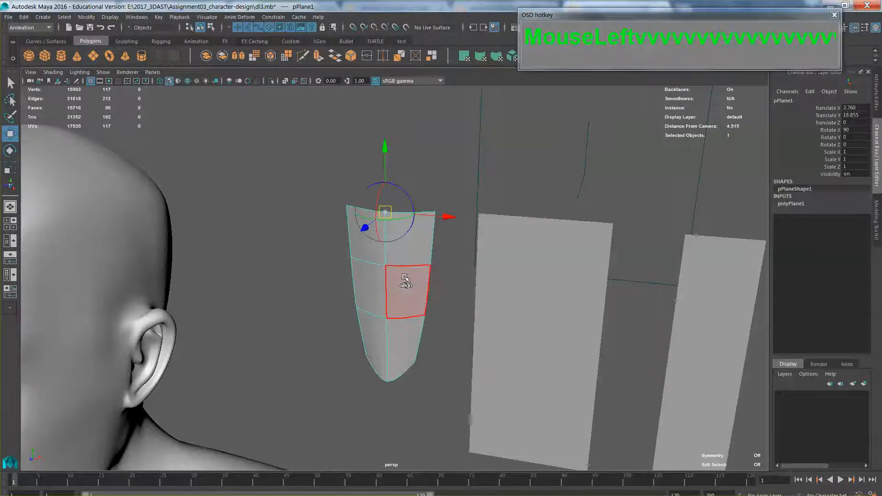
pyautogui.press('w')
# Try rotating the small strip about its top pivot, and undo the rotation.
pyautogui.scroll(-3, 395, 256)
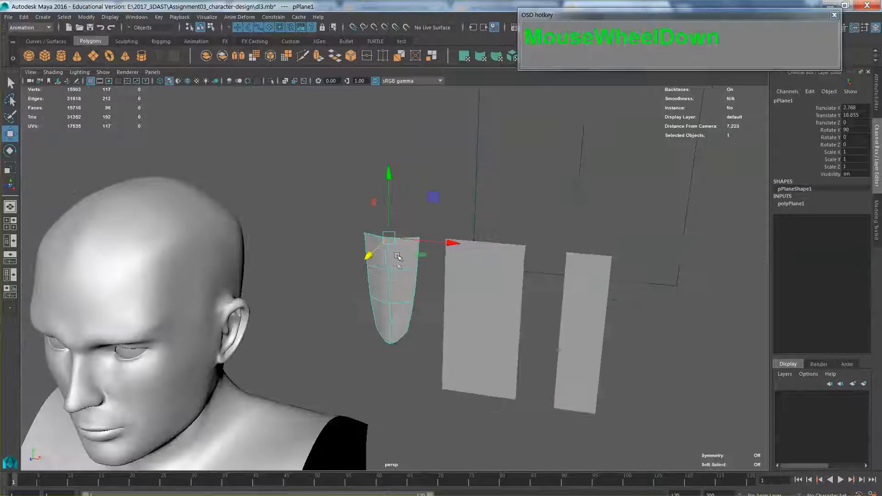
pyautogui.press('e')
pyautogui.moveTo(399, 248); pyautogui.dragTo(418, 236)
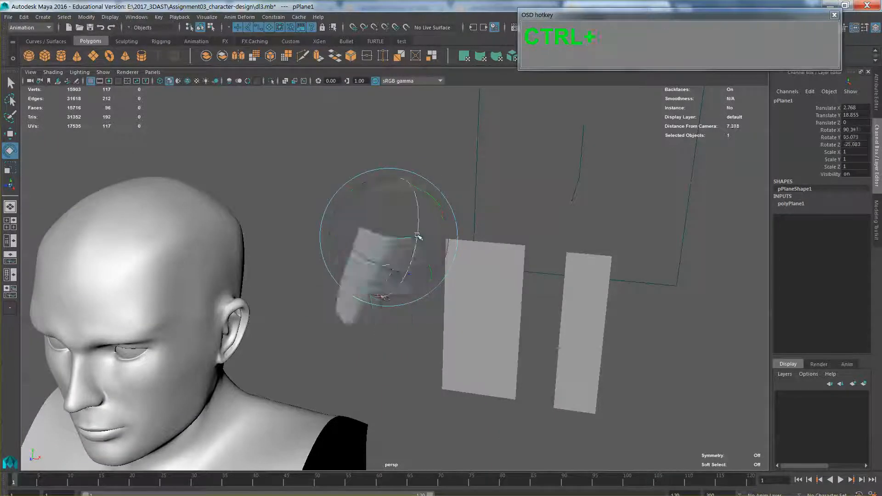
pyautogui.hotkey('ctrl', 'z')
pyautogui.hotkey('ctrl', 'z')
# Pull the wide middle plane's centre column of vertices forward along Z to curve it.
pyautogui.click(490, 321)
pyautogui.keyDown('alt'); pyautogui.moveTo(476, 342); pyautogui.dragTo(458, 280); pyautogui.keyUp('alt')
pyautogui.hotkey('ctrl', 'z')
pyautogui.moveTo(457, 277); pyautogui.dragTo(428, 277, button='right')
pyautogui.keyDown('alt'); pyautogui.moveTo(451, 300); pyautogui.dragTo(404, 232, button='middle'); pyautogui.keyUp('alt')
pyautogui.moveTo(389, 211); pyautogui.dragTo(414, 403)
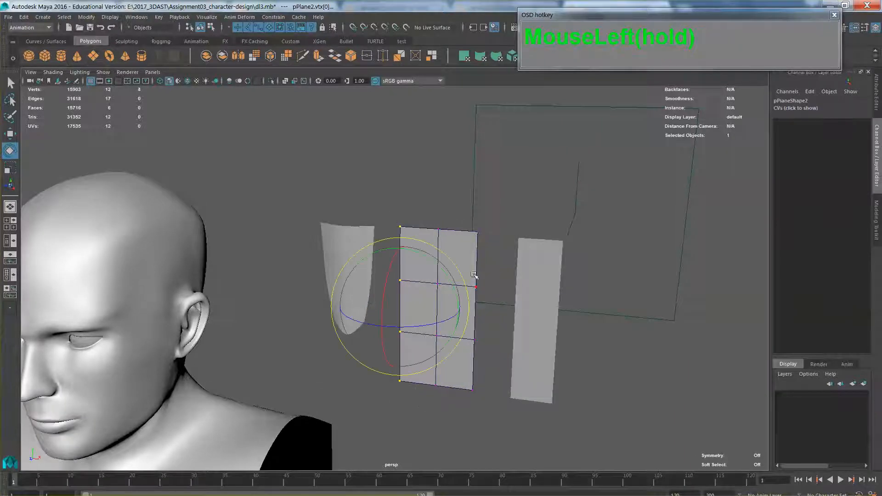
pyautogui.keyDown('ctrl'); pyautogui.keyDown('shift'); pyautogui.moveTo(481, 211); pyautogui.dragTo(466, 420); pyautogui.keyUp('shift'); pyautogui.keyUp('ctrl')
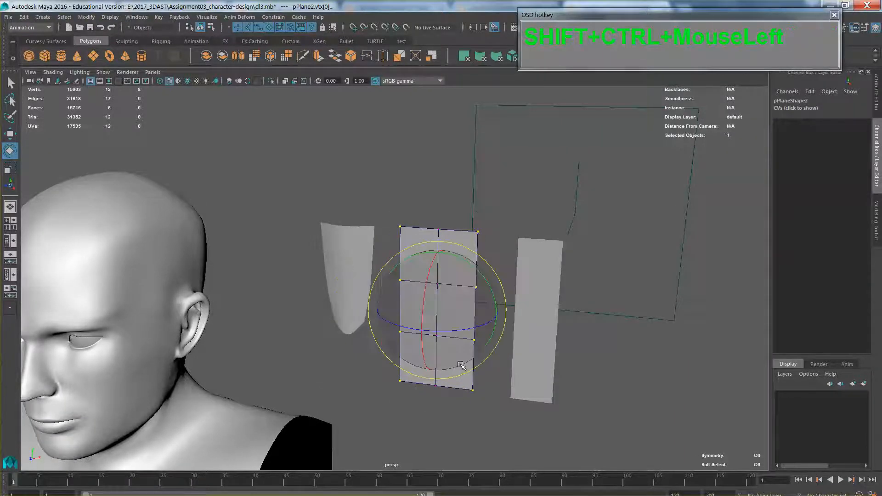
pyautogui.moveTo(456, 373); pyautogui.dragTo(433, 197)
pyautogui.press('w')
pyautogui.keyDown('alt'); pyautogui.moveTo(449, 321); pyautogui.dragTo(343, 396); pyautogui.keyUp('alt')
pyautogui.keyDown('alt'); pyautogui.moveTo(343, 396); pyautogui.dragTo(347, 357, button='middle'); pyautogui.keyUp('alt')
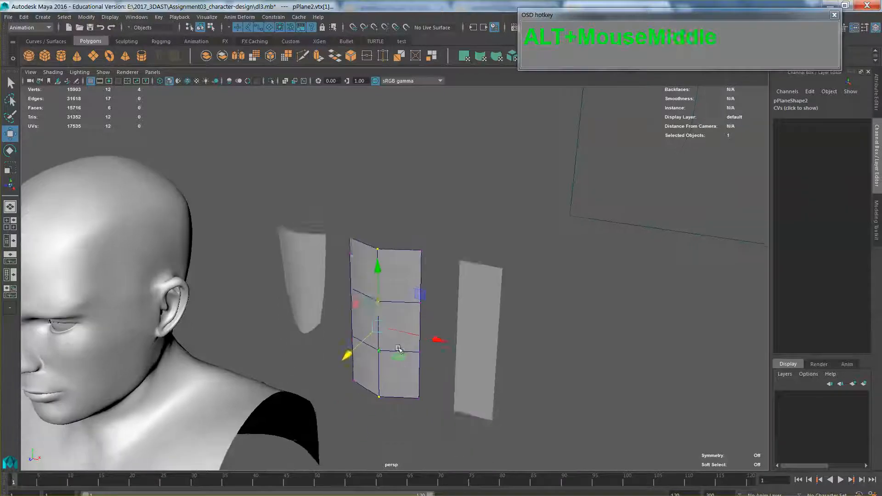
pyautogui.moveTo(346, 357)
pyautogui.keyDown('alt'); pyautogui.mouseDown()
pyautogui.moveTo(401, 350)
pyautogui.moveTo(451, 410)
pyautogui.moveTo(356, 355)
pyautogui.mouseUp(); pyautogui.keyUp('alt')
# Narrow the wide strip's bottom vertex row in X, and lower its bottom centre vertex to form a tapered tip.
pyautogui.press('r')
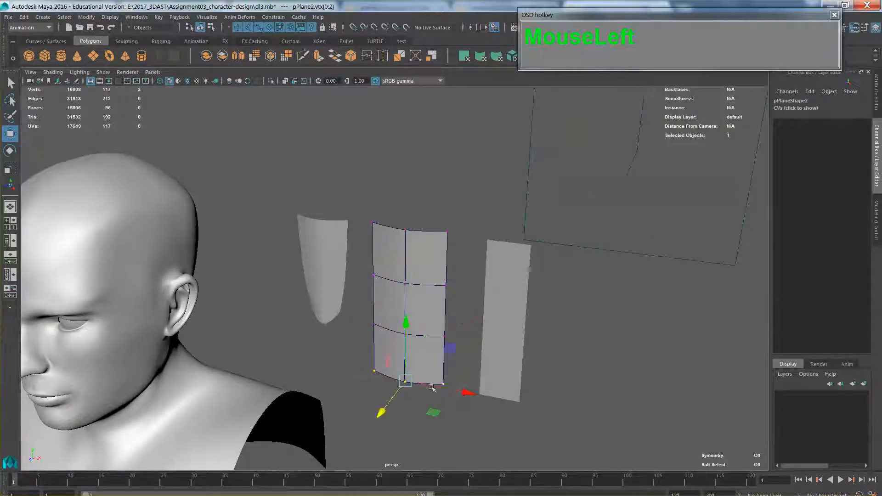
pyautogui.moveTo(460, 393); pyautogui.dragTo(431, 392)
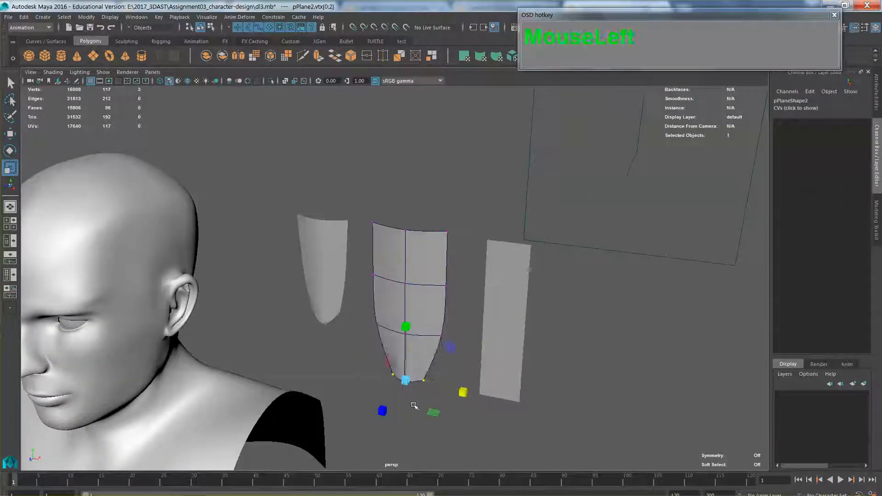
pyautogui.moveTo(396, 338); pyautogui.dragTo(292, 372)
pyautogui.press('w')
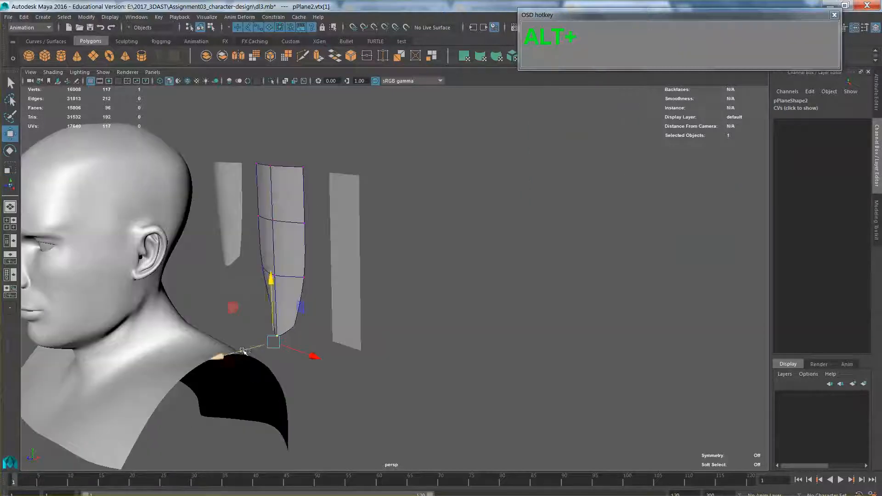
pyautogui.moveTo(243, 351); pyautogui.dragTo(250, 349)
pyautogui.keyDown('alt'); pyautogui.moveTo(275, 317); pyautogui.dragTo(287, 335, button='middle'); pyautogui.keyUp('alt')
# Shift the wide strip's two middle vertex rows forward along Z, widen its top row in X, and return to object mode.
pyautogui.moveTo(258, 219); pyautogui.dragTo(322, 307)
pyautogui.moveTo(268, 271); pyautogui.dragTo(263, 272)
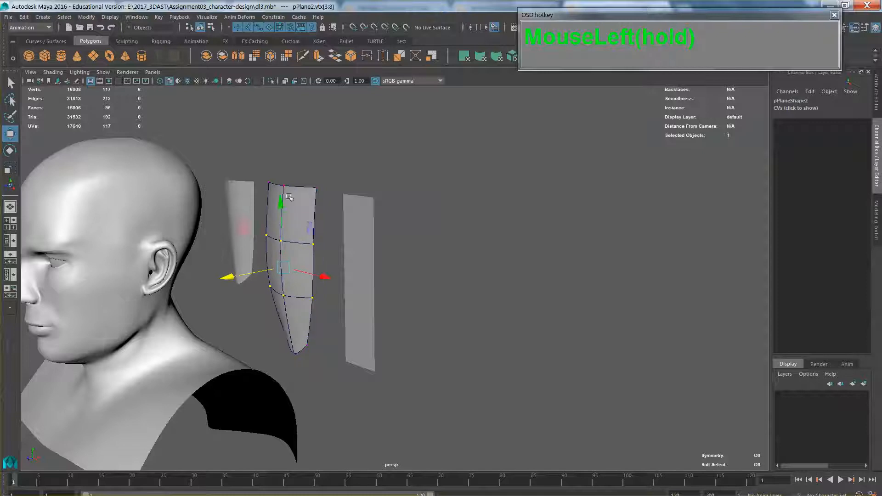
pyautogui.keyDown('alt'); pyautogui.moveTo(303, 243); pyautogui.dragTo(309, 256, button='middle'); pyautogui.keyUp('alt')
pyautogui.keyDown('alt'); pyautogui.moveTo(309, 256); pyautogui.dragTo(422, 263); pyautogui.keyUp('alt')
pyautogui.moveTo(416, 177); pyautogui.dragTo(517, 220)
pyautogui.press('r')
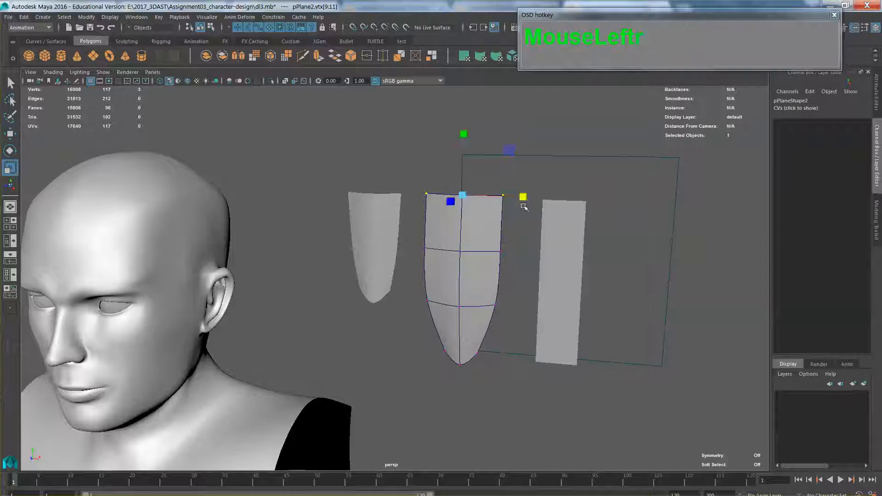
pyautogui.moveTo(568, 243); pyautogui.dragTo(594, 227, button='right')
# Narrow the thin plane's bottom vertex row in X, and lower its bottom centre vertex to make a tip.
pyautogui.keyDown('alt'); pyautogui.moveTo(574, 269); pyautogui.dragTo(543, 270, button='middle'); pyautogui.keyUp('alt')
pyautogui.moveTo(538, 288); pyautogui.dragTo(487, 277, button='right')
pyautogui.moveTo(564, 387); pyautogui.dragTo(490, 352)
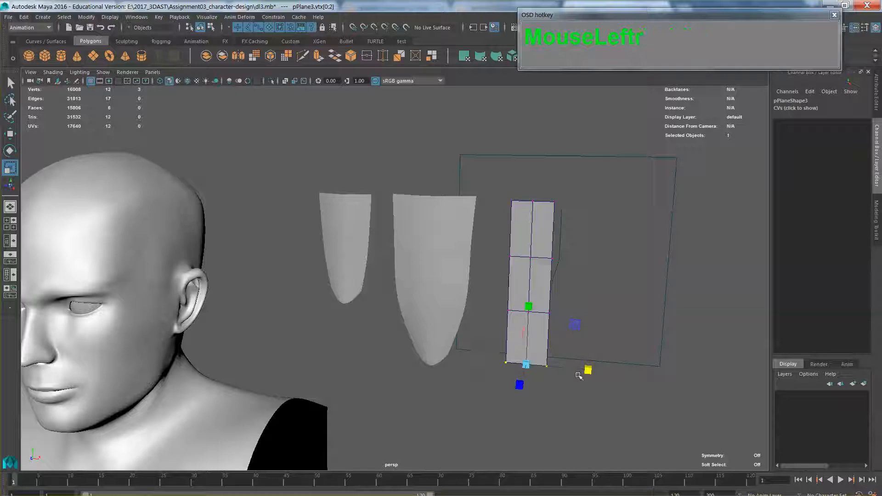
pyautogui.moveTo(588, 371); pyautogui.dragTo(527, 364)
pyautogui.press('w')
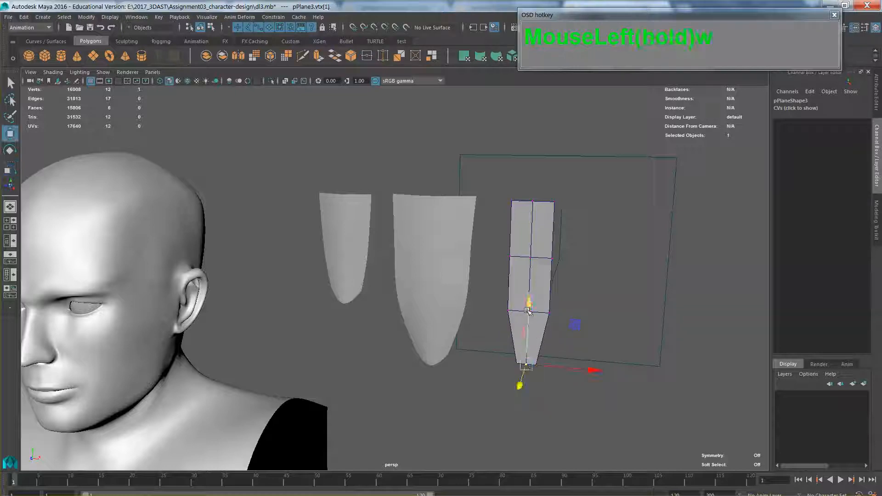
pyautogui.moveTo(528, 312)
pyautogui.mouseDown()
pyautogui.moveTo(533, 319)
pyautogui.moveTo(517, 324)
pyautogui.mouseUp()
# Preview the thin strip smoothed and pull its upper centre vertices forward along Z to curve it.
pyautogui.press('3')
pyautogui.moveTo(508, 220); pyautogui.dragTo(465, 339)
pyautogui.keyDown('alt'); pyautogui.moveTo(480, 356); pyautogui.dragTo(487, 333, button='middle'); pyautogui.keyUp('alt')
pyautogui.moveTo(374, 332); pyautogui.dragTo(369, 333)
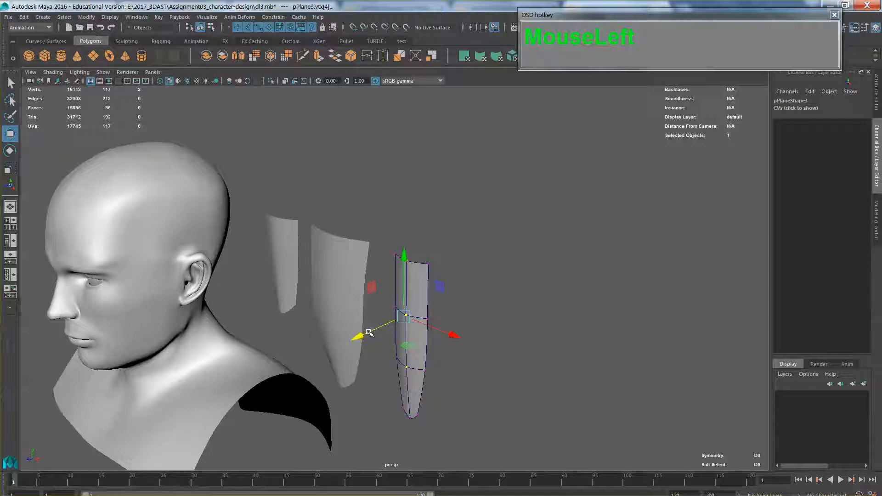
pyautogui.moveTo(367, 331); pyautogui.dragTo(368, 334)
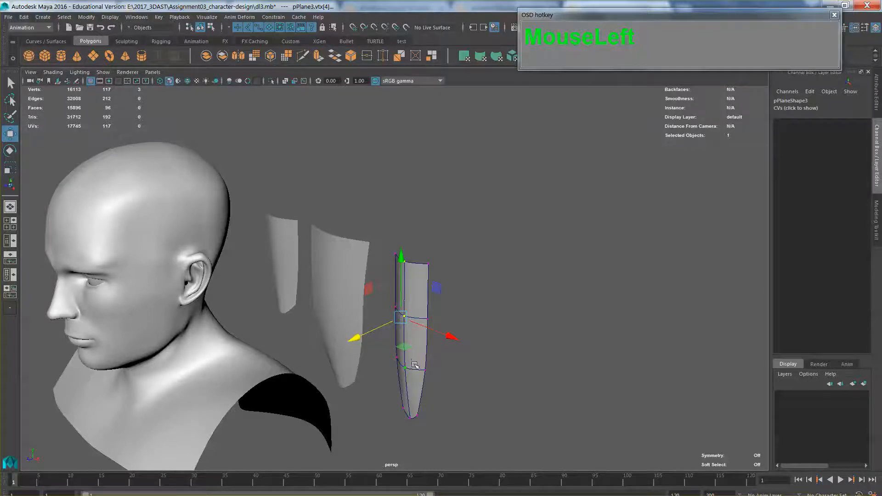
# Scale the thin strip's six upper side vertices closer together in X, dismissing the hotkey warning by declining to continue.
pyautogui.keyDown('alt'); pyautogui.moveTo(415, 366); pyautogui.dragTo(486, 244); pyautogui.keyUp('alt')
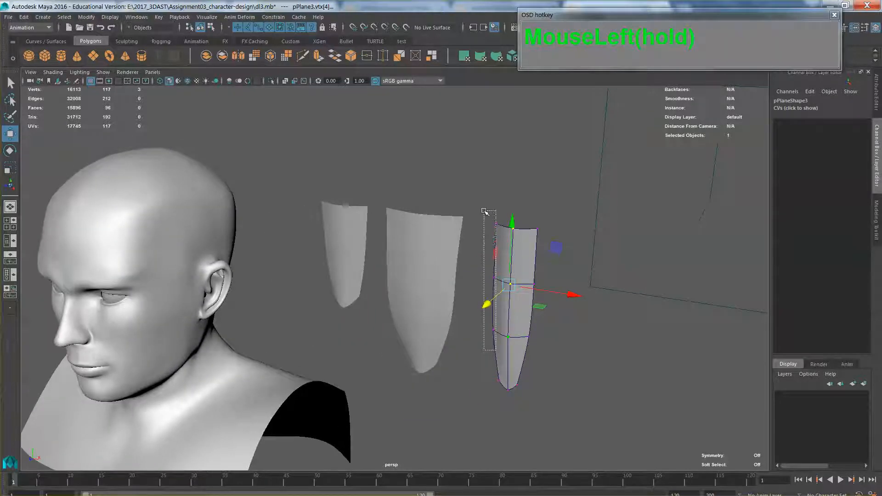
pyautogui.moveTo(484, 210); pyautogui.dragTo(501, 239)
pyautogui.keyDown('ctrl'); pyautogui.keyDown('shift'); pyautogui.moveTo(555, 215); pyautogui.dragTo(522, 359); pyautogui.keyUp('shift'); pyautogui.keyUp('ctrl')
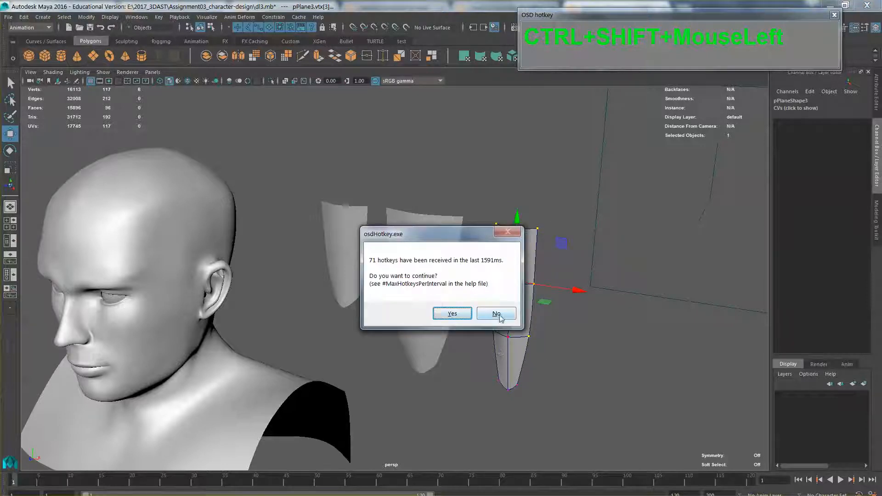
pyautogui.click(496, 315)
pyautogui.keyDown('alt'); pyautogui.moveTo(515, 323); pyautogui.dragTo(536, 336); pyautogui.keyUp('alt')
pyautogui.press('r')
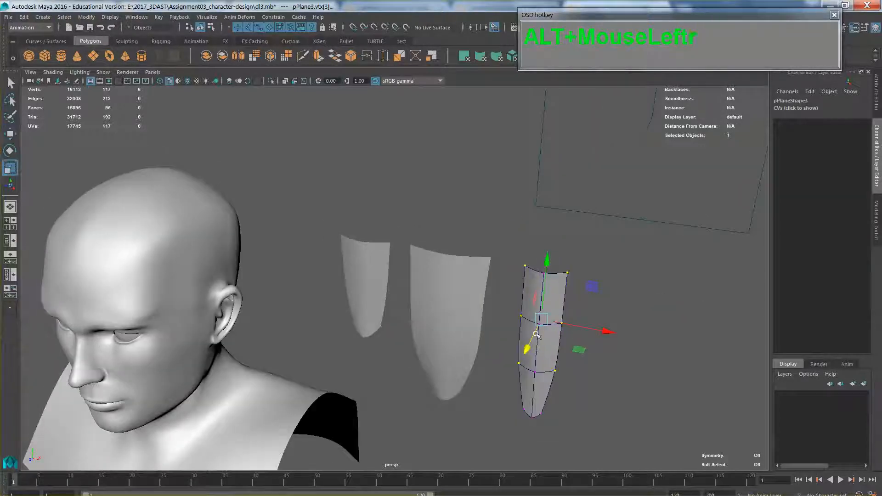
pyautogui.moveTo(598, 331); pyautogui.dragTo(583, 333)
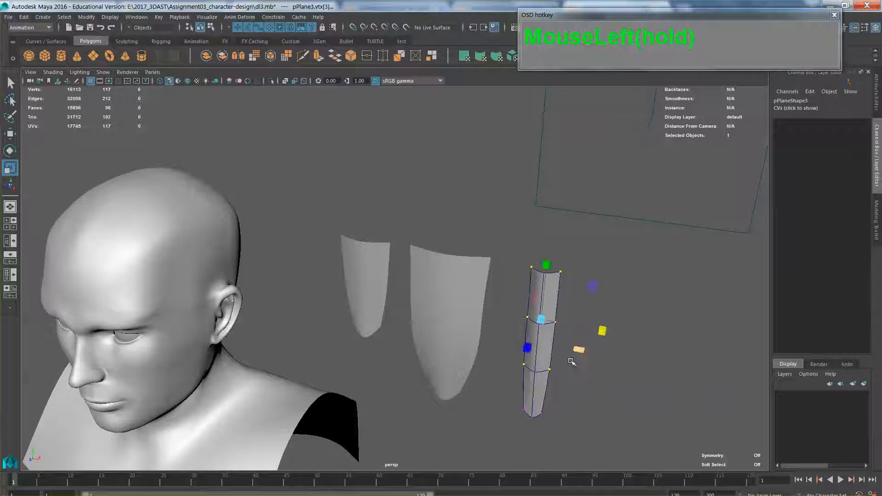
# Nudge the thin strip's three upper centre vertices forward along Z, and return to object mode.
pyautogui.moveTo(553, 406); pyautogui.dragTo(505, 432)
pyautogui.moveTo(586, 430); pyautogui.dragTo(429, 422)
pyautogui.press('w')
pyautogui.click(421, 339)
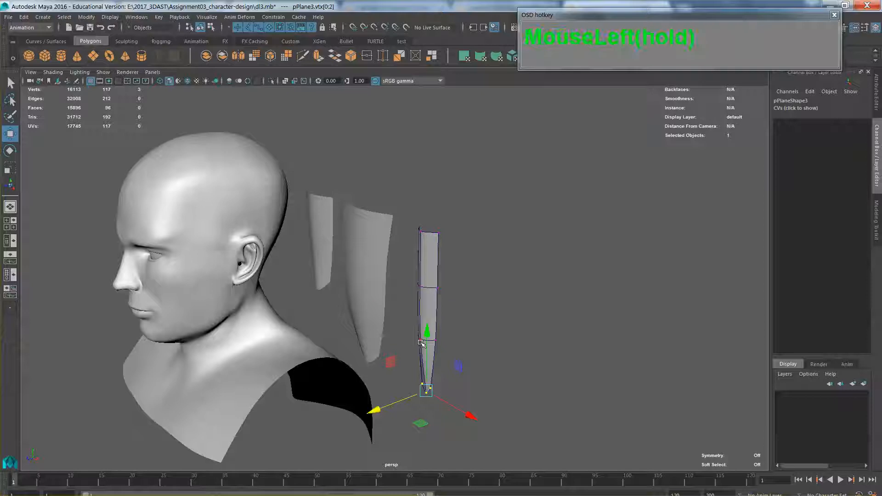
pyautogui.keyDown('shift'); pyautogui.click(422, 290); pyautogui.keyUp('shift')
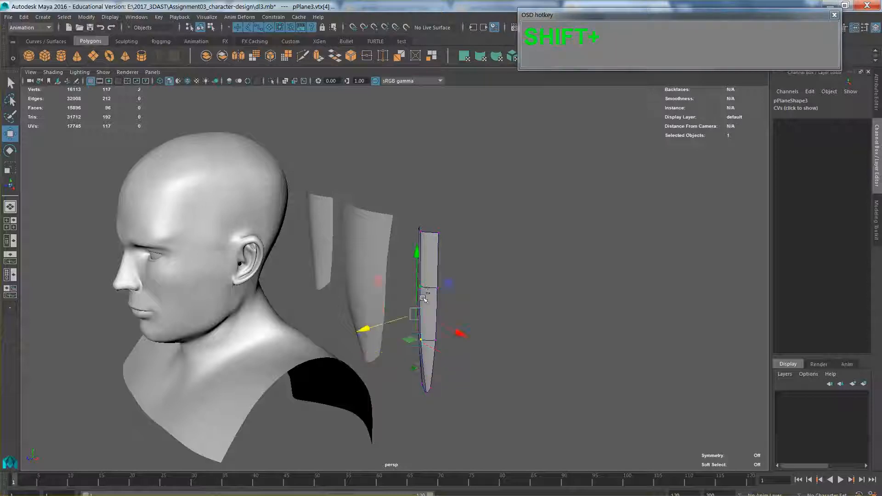
pyautogui.keyDown('shift'); pyautogui.click(422, 234); pyautogui.keyUp('shift')
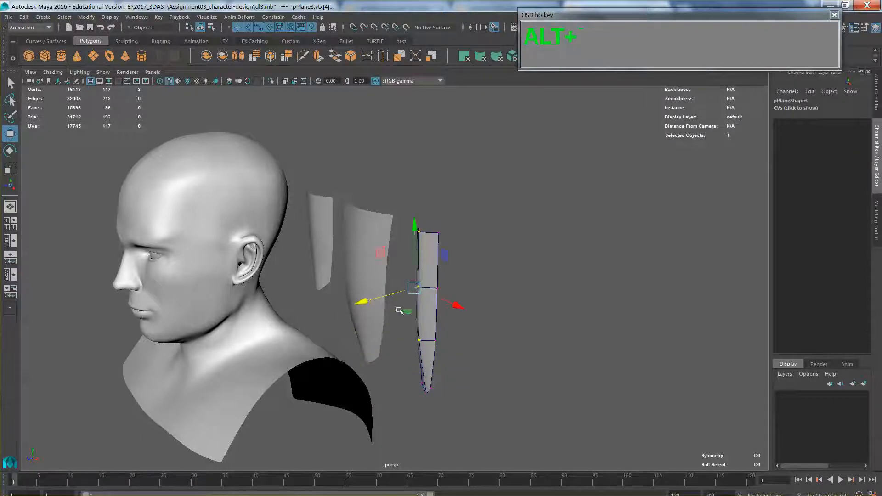
pyautogui.keyDown('alt'); pyautogui.moveTo(421, 234); pyautogui.dragTo(531, 327); pyautogui.keyUp('alt')
pyautogui.keyDown('alt'); pyautogui.moveTo(531, 326); pyautogui.dragTo(440, 351, button='middle'); pyautogui.keyUp('alt')
pyautogui.moveTo(469, 269); pyautogui.dragTo(497, 254, button='right')
pyautogui.click(483, 318)
pyautogui.click(464, 306)
# Switch to the browser's AmiAmi page and examine the hair on the light-haired figure's photos.
pyautogui.keyDown('alt'); pyautogui.moveTo(475, 327); pyautogui.dragTo(385, 335); pyautogui.keyUp('alt')
pyautogui.click(337, 495)
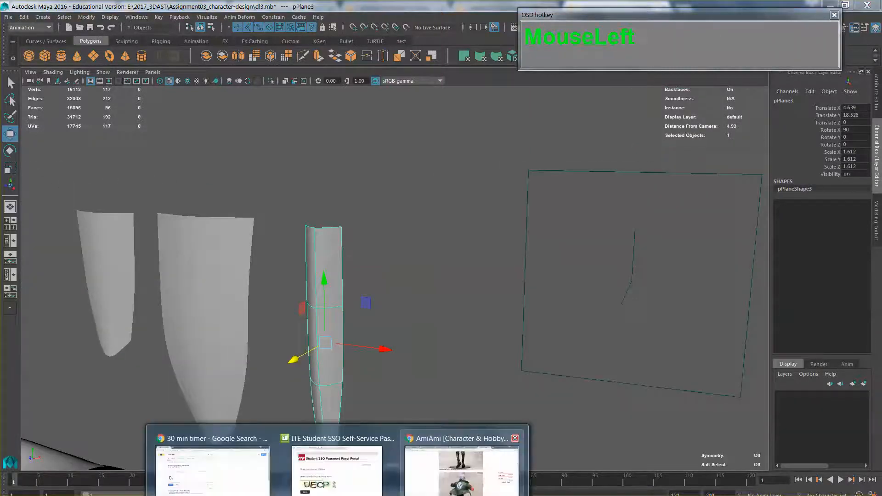
pyautogui.click(462, 462)
pyautogui.scroll(20, 513, 138)
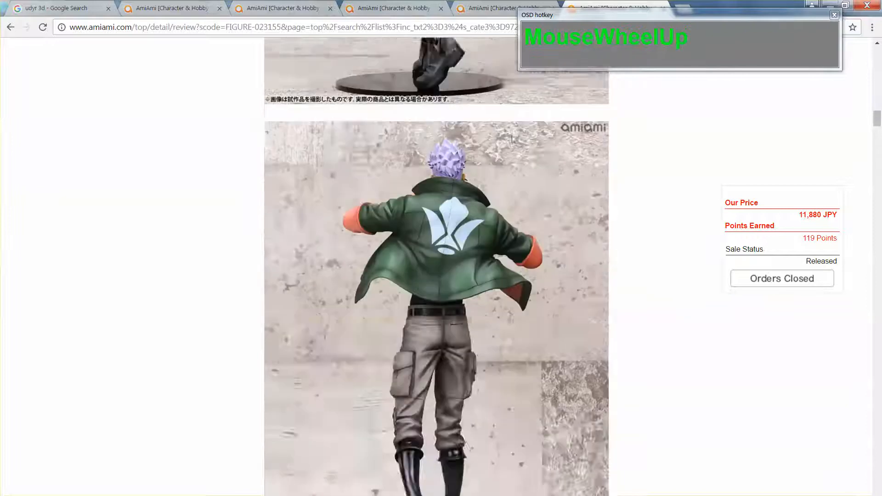
pyautogui.scroll(5, 513, 138)
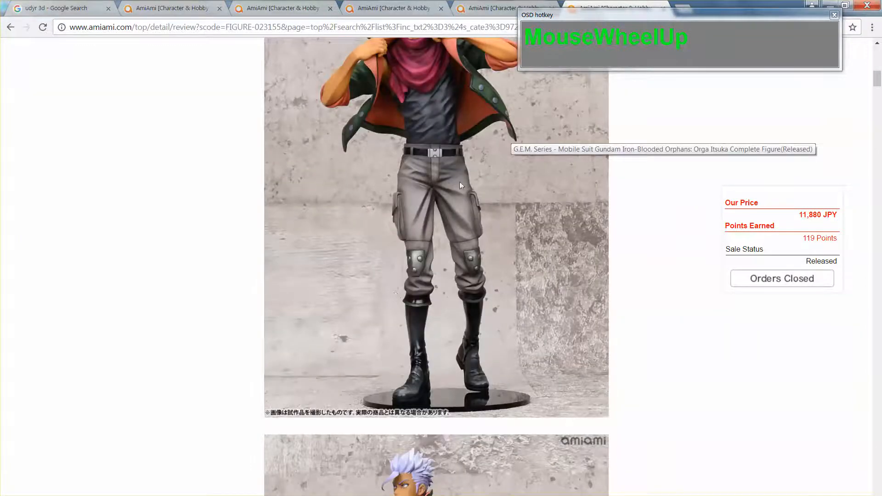
pyautogui.scroll(8, 460, 181)
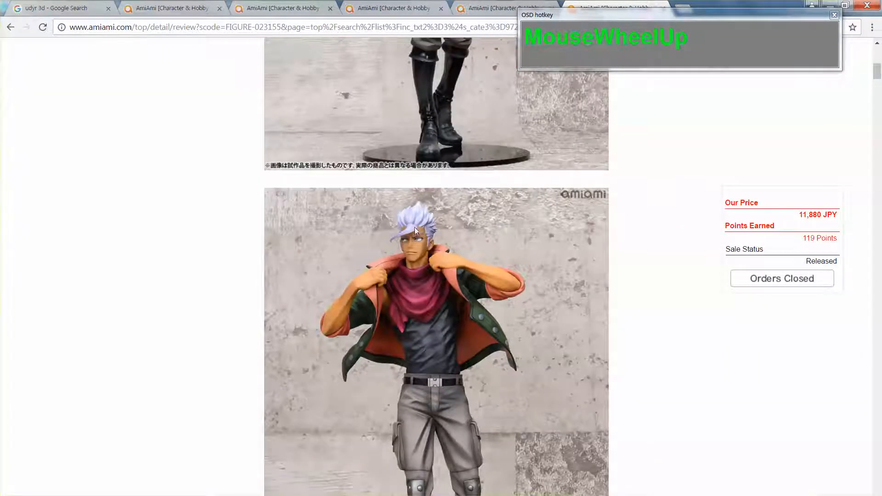
pyautogui.scroll(8, 412, 218)
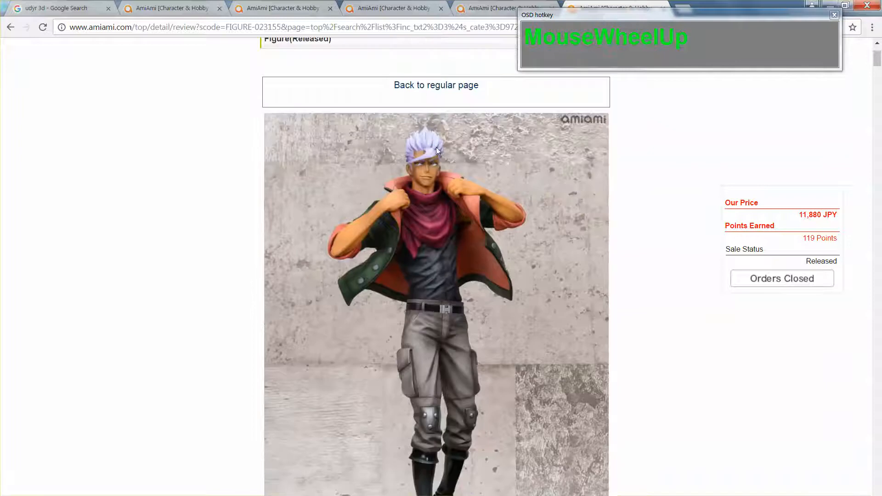
# Open the dark-haired figure's AmiAmi page and examine its hair from the front and enlarged from the back, comparing with the thin strip in Maya.
pyautogui.click(487, 9)
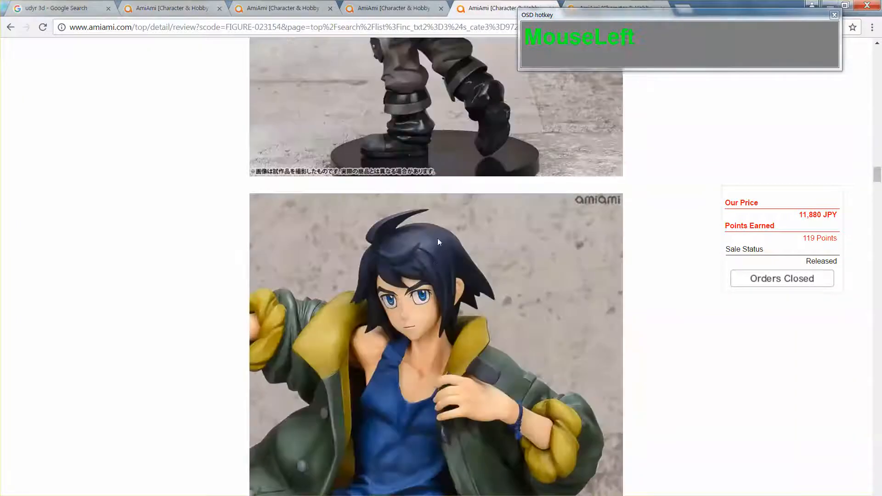
pyautogui.hotkey('alt', 'Tab')
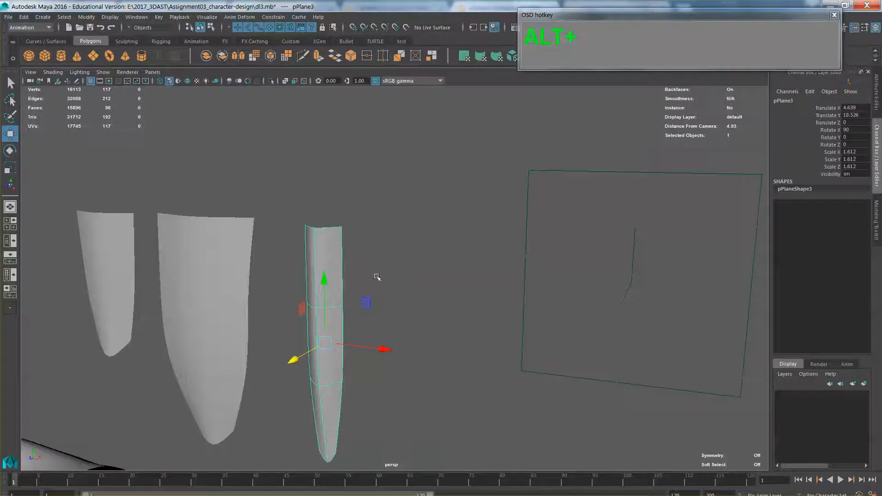
pyautogui.keyDown('alt'); pyautogui.moveTo(376, 277); pyautogui.dragTo(396, 271); pyautogui.keyUp('alt')
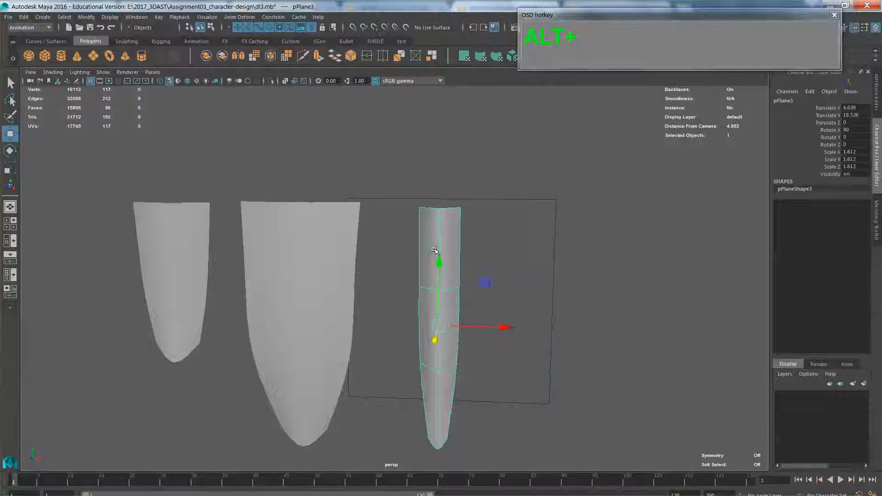
pyautogui.hotkey('alt', 'Tab')
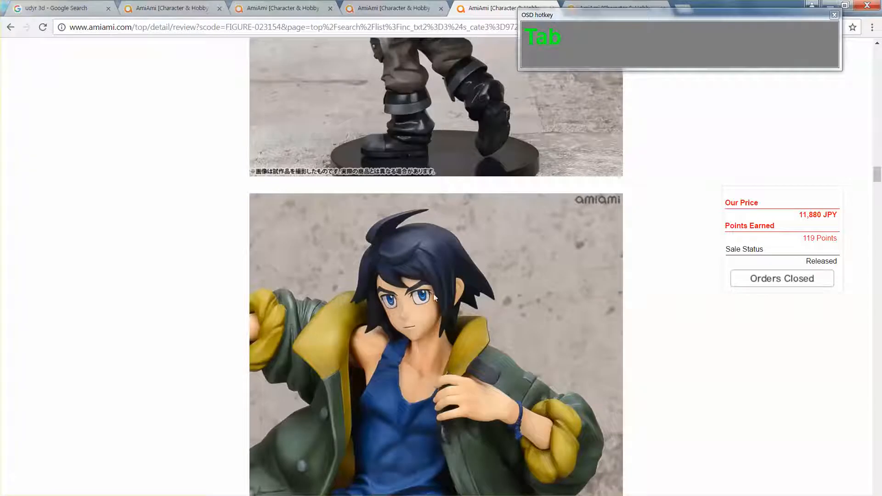
pyautogui.scroll(15, 475, 207)
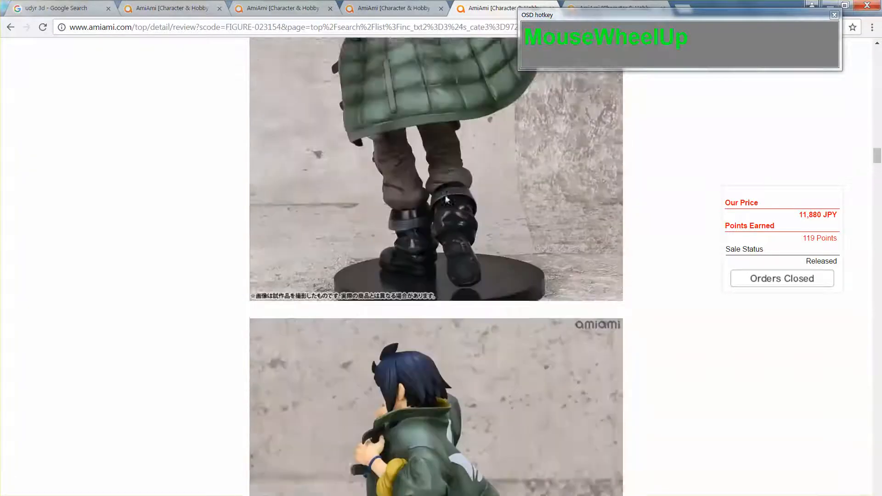
pyautogui.scroll(3, 445, 195)
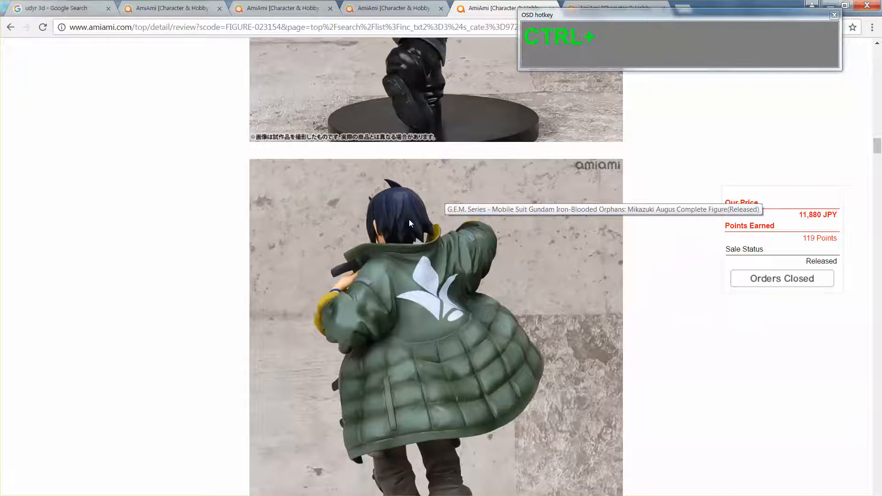
pyautogui.keyDown('ctrl'); pyautogui.scroll(1, 409, 219); pyautogui.keyUp('ctrl')
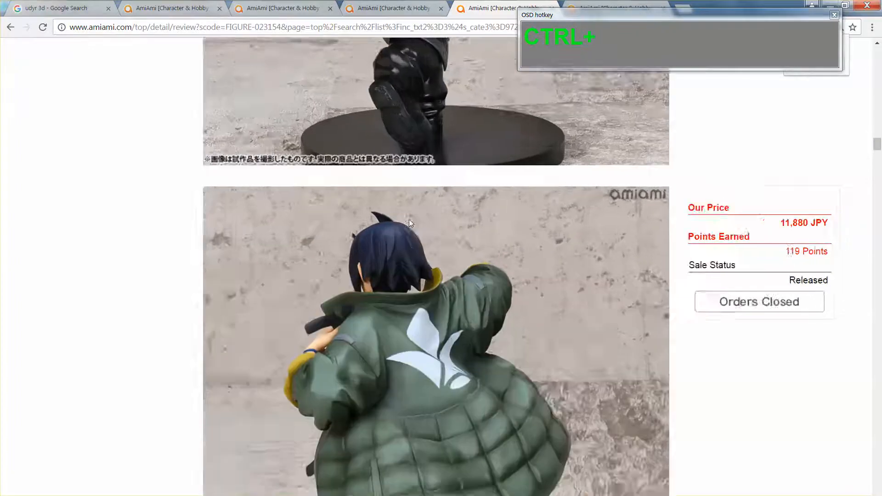
pyautogui.keyDown('ctrl'); pyautogui.scroll(1, 409, 219); pyautogui.keyUp('ctrl')
pyautogui.scroll(-1, 443, 302)
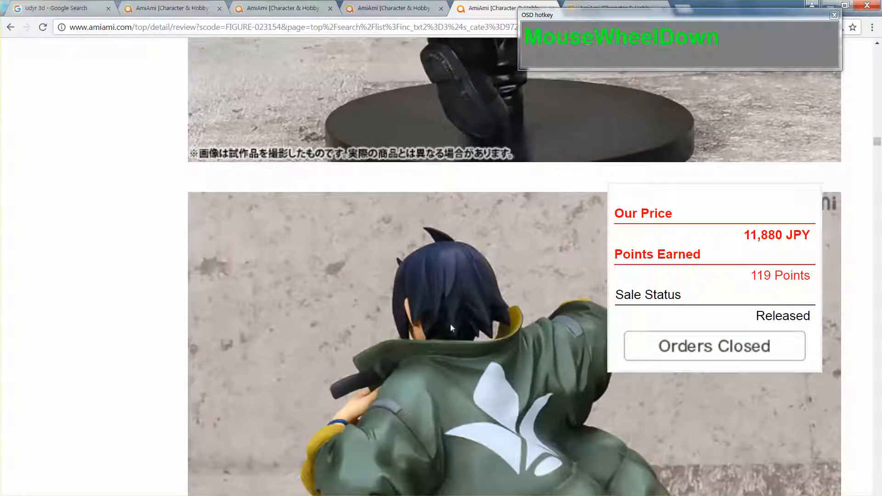
# Switch to Maya to view the wide middle strip, and compare its shape with the back-of-head hair photo in the browser.
pyautogui.hotkey('alt', 'Tab')
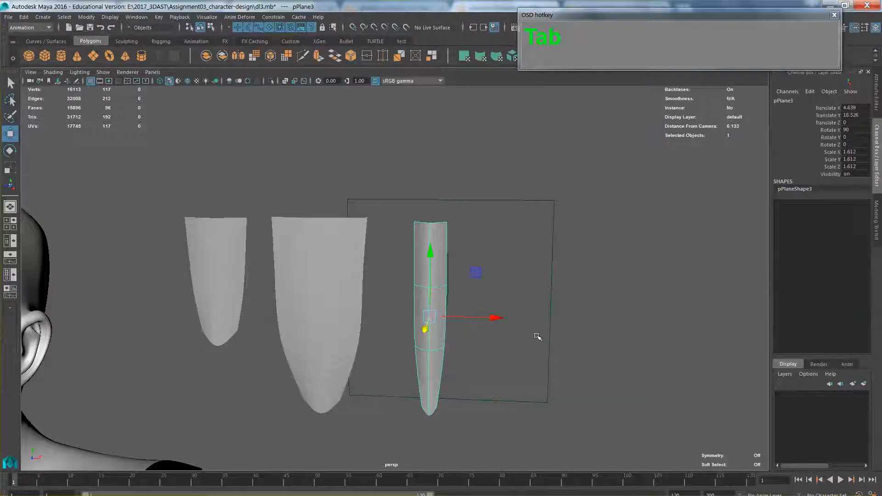
pyautogui.keyDown('alt'); pyautogui.moveTo(338, 305); pyautogui.dragTo(401, 353, button='middle'); pyautogui.keyUp('alt')
pyautogui.keyDown('alt'); pyautogui.moveTo(401, 353); pyautogui.dragTo(418, 366); pyautogui.keyUp('alt')
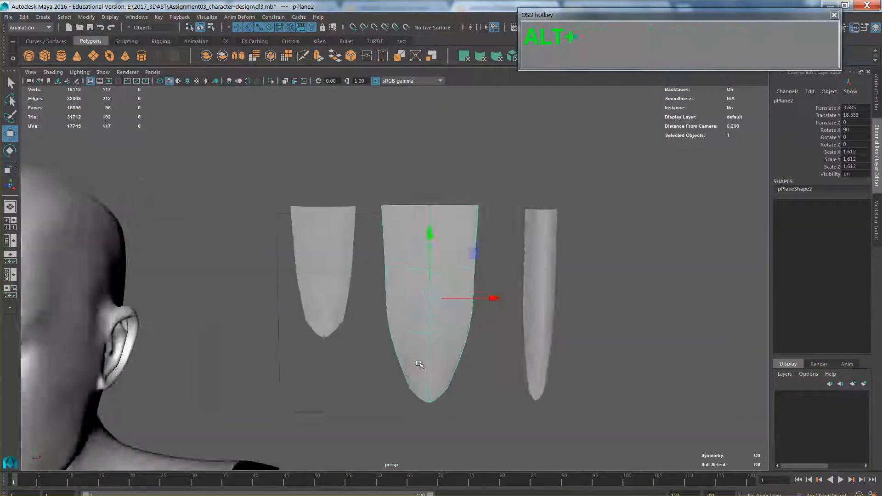
pyautogui.scroll(-3, 429, 374)
pyautogui.hotkey('alt', 'Tab')
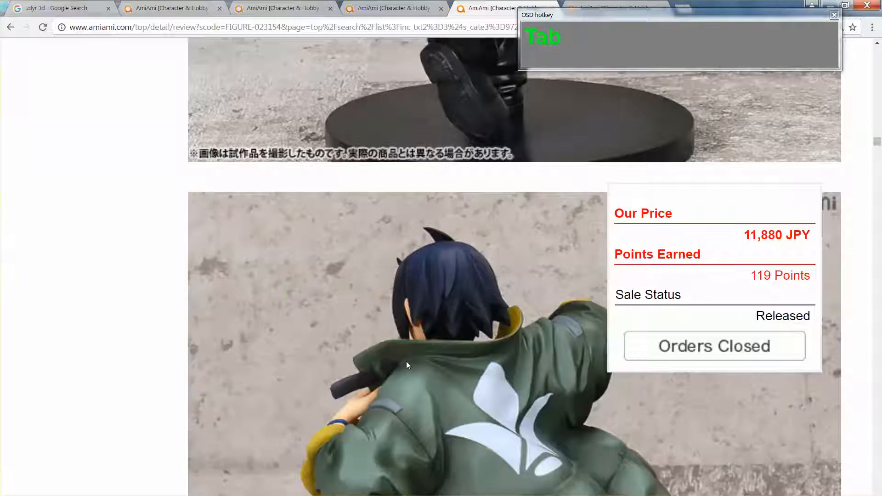
pyautogui.scroll(8, 406, 361)
pyautogui.scroll(-9, 405, 346)
# Return to Maya, create a polygon plane and move it beside the thin strip.
pyautogui.hotkey('alt', 'Tab')
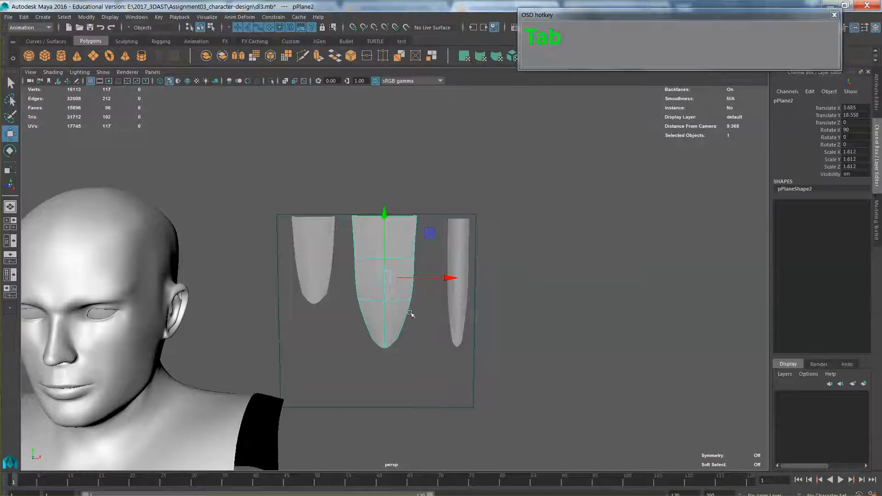
pyautogui.scroll(-2, 423, 334)
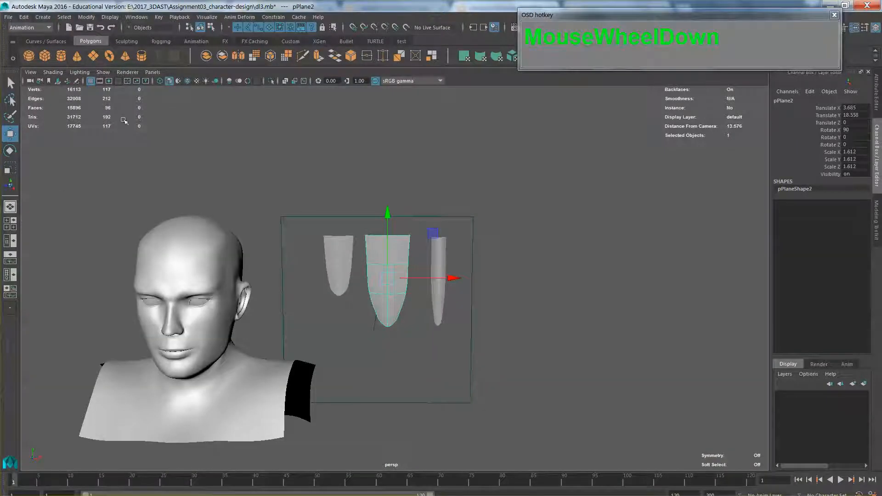
pyautogui.click(94, 57)
pyautogui.scroll(-8, 400, 277)
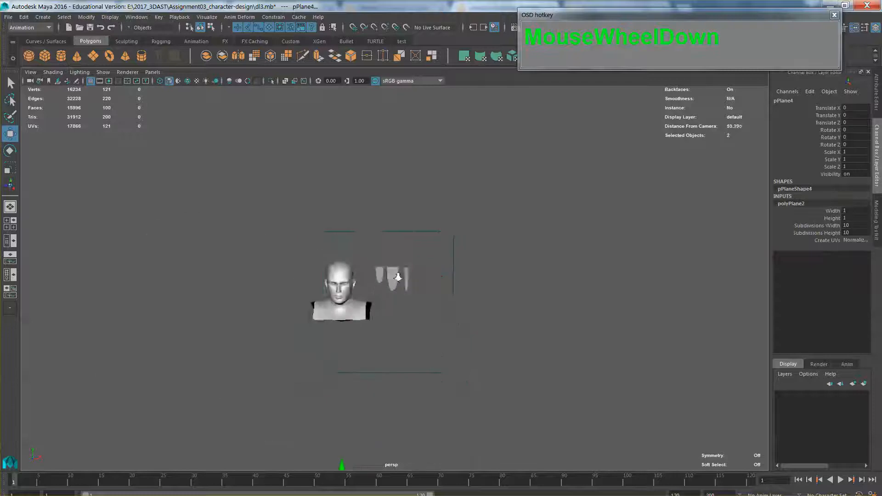
pyautogui.moveTo(420, 395); pyautogui.dragTo(433, 315)
pyautogui.scroll(5, 434, 315)
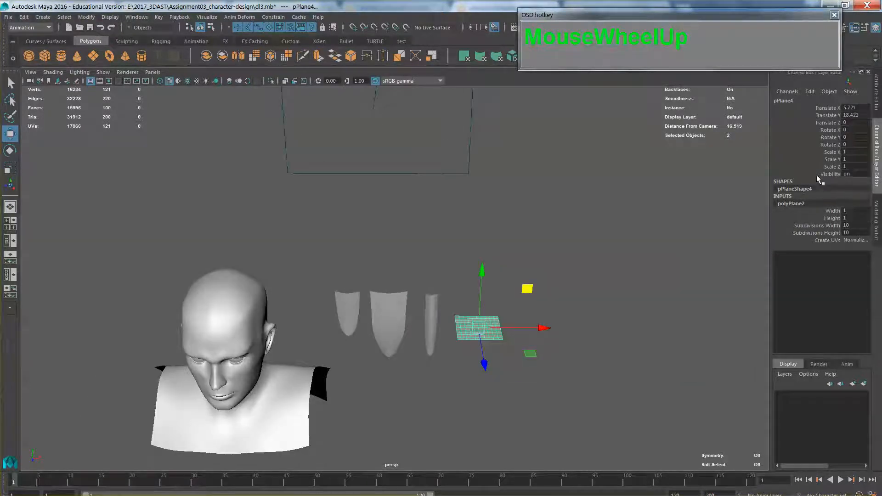
pyautogui.click(853, 136)
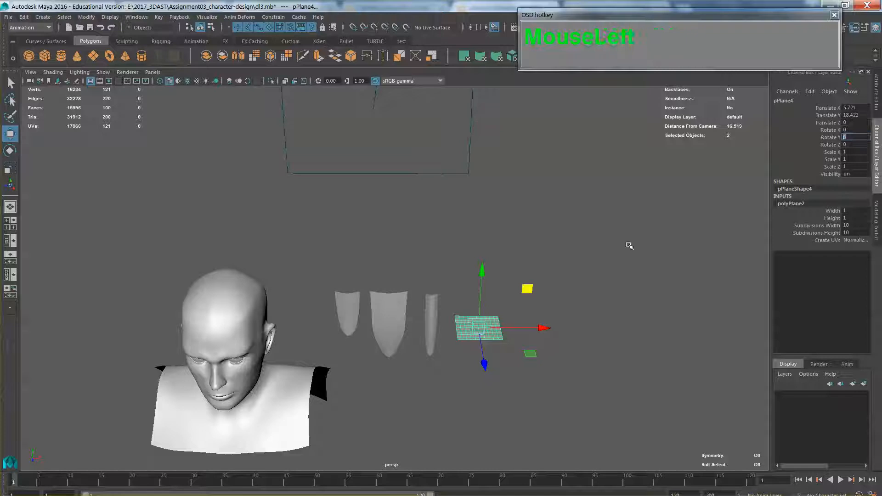
pyautogui.middleClick(486, 309)
pyautogui.press('e')
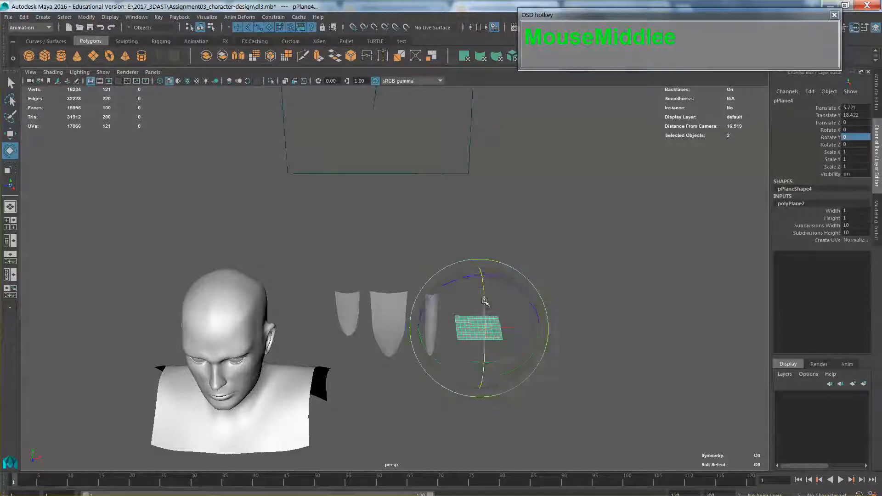
pyautogui.moveTo(485, 302); pyautogui.dragTo(486, 322)
pyautogui.hotkey('ctrl', 'z')
# Set the new plane's Rotate X to 90, Subdivisions Width to 1 and Subdivisions Height to 3.
pyautogui.click(859, 130)
pyautogui.write('90')
pyautogui.click(855, 225)
pyautogui.write('1')
pyautogui.click(855, 233)
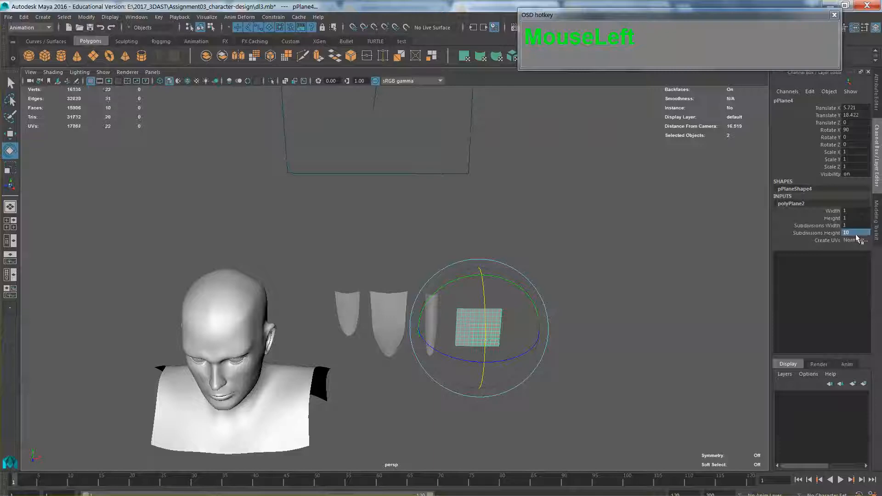
pyautogui.click(640, 275)
# Reselect the new plane and set its Subdivisions Width to 2.
pyautogui.click(492, 333)
pyautogui.keyDown('alt'); pyautogui.moveTo(493, 332); pyautogui.dragTo(523, 315); pyautogui.keyUp('alt')
pyautogui.moveTo(524, 316)
pyautogui.keyDown('alt'); pyautogui.mouseDown(button='right')
pyautogui.moveTo(516, 347)
pyautogui.moveTo(523, 320)
pyautogui.mouseUp(button='right'); pyautogui.keyUp('alt')
pyautogui.hotkey('alt', 'w')
pyautogui.click(574, 326)
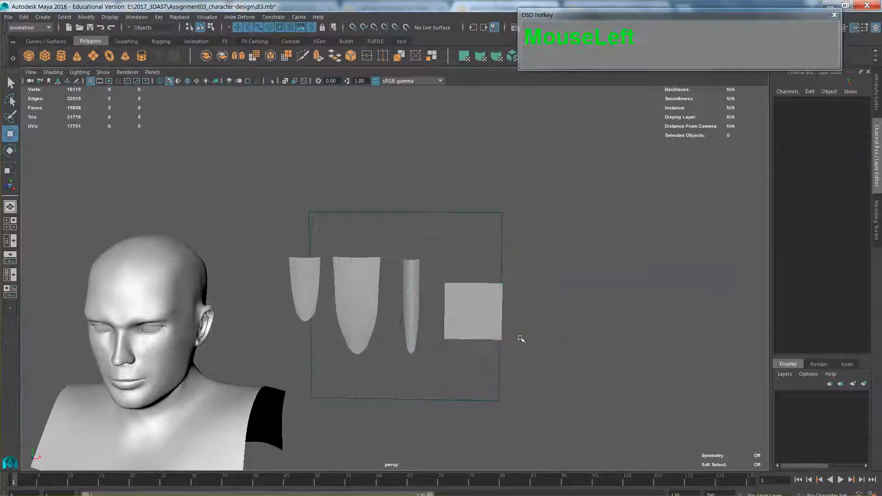
pyautogui.click(478, 320)
pyautogui.click(800, 205)
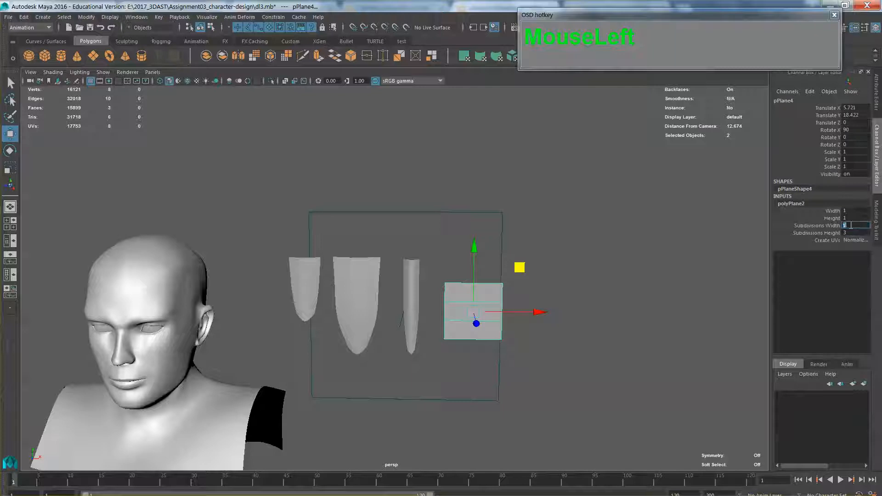
pyautogui.write('2')
pyautogui.click(854, 233)
# Select all of the new plane's vertices and scale them to about half the width in X.
pyautogui.keyDown('alt'); pyautogui.moveTo(581, 288); pyautogui.dragTo(483, 309, button='right'); pyautogui.keyUp('alt')
pyautogui.moveTo(498, 278); pyautogui.dragTo(445, 262, button='right')
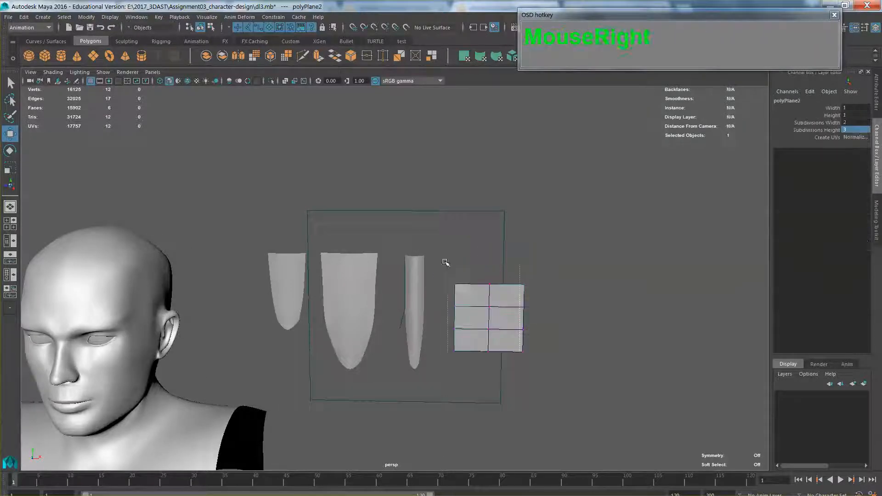
pyautogui.moveTo(445, 263); pyautogui.dragTo(546, 378)
pyautogui.press('r')
pyautogui.moveTo(551, 321); pyautogui.dragTo(520, 322)
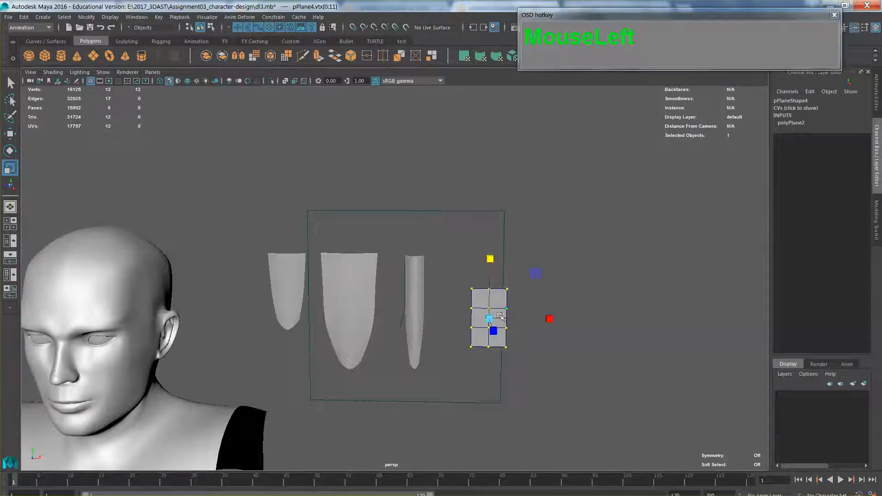
# Return to object mode and move the new plane next to the thin strip, level with the strips' upper edges.
pyautogui.press('w')
pyautogui.moveTo(496, 278); pyautogui.dragTo(545, 264, button='right')
pyautogui.keyDown('alt'); pyautogui.moveTo(532, 274); pyautogui.dragTo(362, 276); pyautogui.keyUp('alt')
pyautogui.keyDown('alt'); pyautogui.moveTo(362, 276); pyautogui.dragTo(363, 296, button='middle'); pyautogui.keyUp('alt')
pyautogui.keyDown('alt'); pyautogui.moveTo(362, 296); pyautogui.dragTo(366, 301); pyautogui.keyUp('alt')
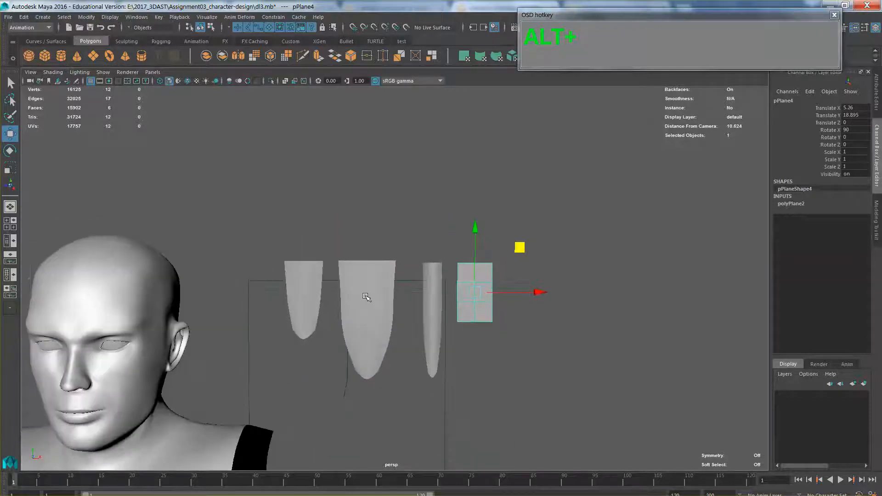
# Add the three hair strips to the plane's selection and switch to the Modeling menu set.
pyautogui.keyDown('shift'); pyautogui.click(315, 300); pyautogui.keyUp('shift')
pyautogui.keyDown('shift'); pyautogui.click(393, 306); pyautogui.keyUp('shift')
pyautogui.keyDown('shift'); pyautogui.click(438, 295); pyautogui.keyUp('shift')
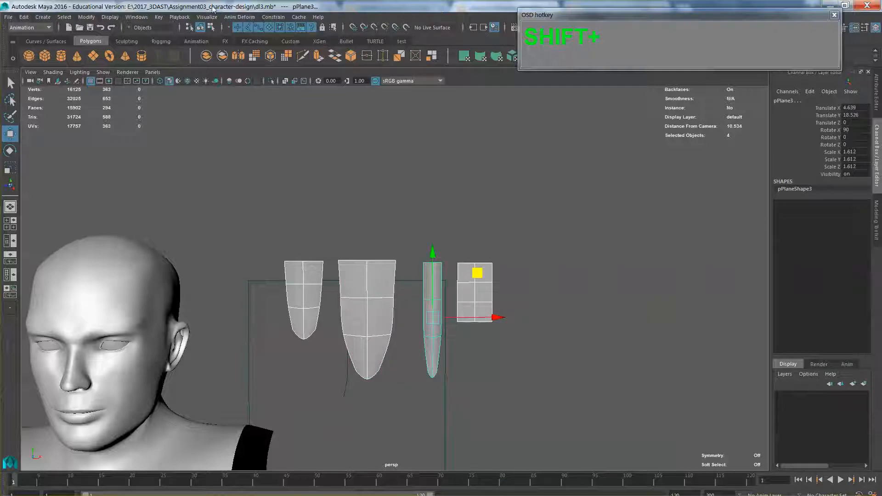
pyautogui.click(29, 27)
pyautogui.click(40, 43)
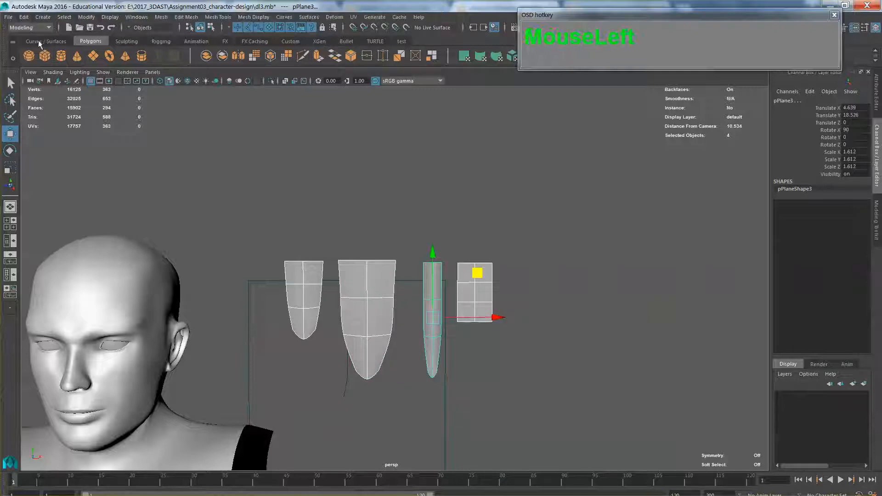
# Open the UV Editor and place it beside the strips, with the UV layout and all four pieces in view.
pyautogui.click(354, 17)
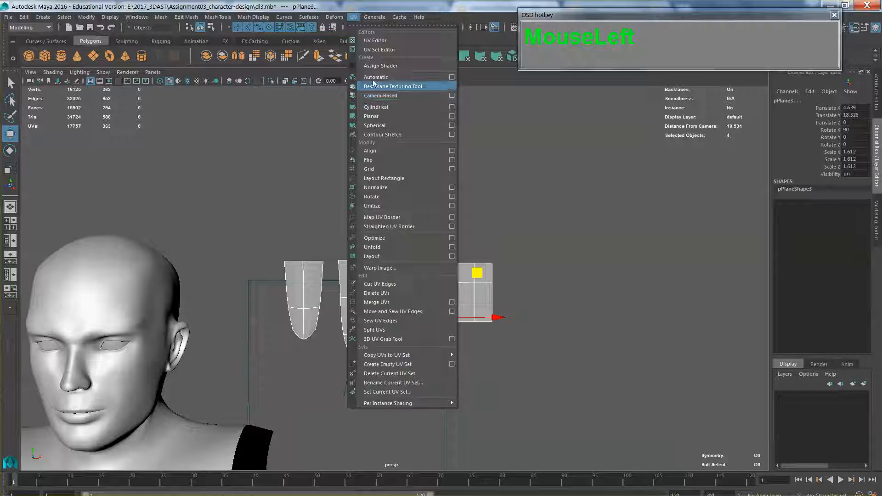
pyautogui.click(392, 41)
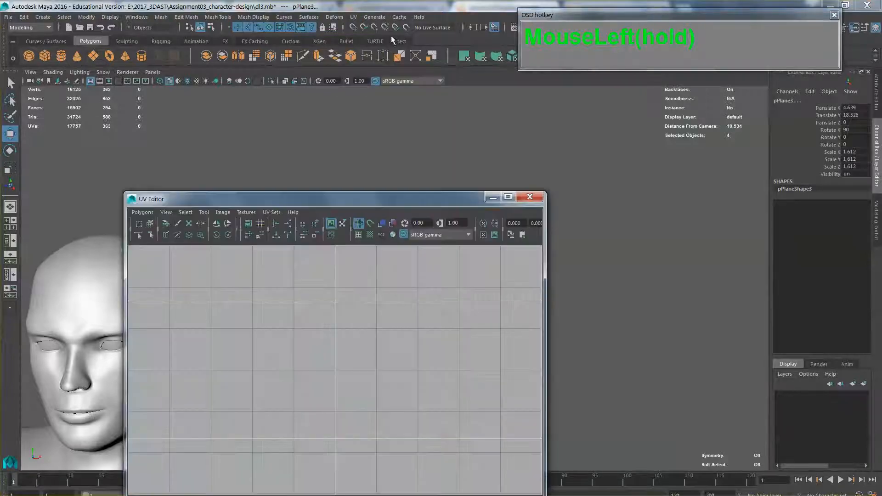
pyautogui.moveTo(437, 199); pyautogui.dragTo(769, 127)
pyautogui.keyDown('alt'); pyautogui.moveTo(365, 191); pyautogui.dragTo(302, 195, button='middle'); pyautogui.keyUp('alt')
pyautogui.keyDown('alt'); pyautogui.moveTo(302, 194); pyautogui.dragTo(305, 210, button='right'); pyautogui.keyUp('alt')
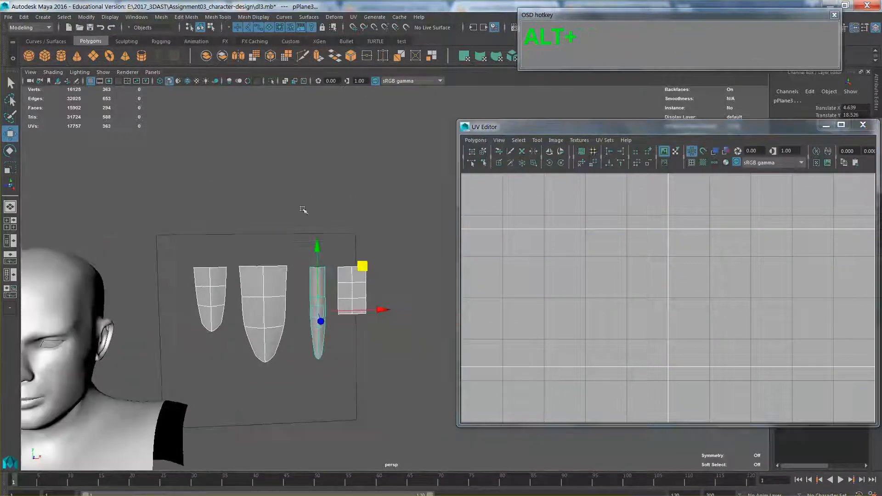
pyautogui.scroll(3, 606, 235)
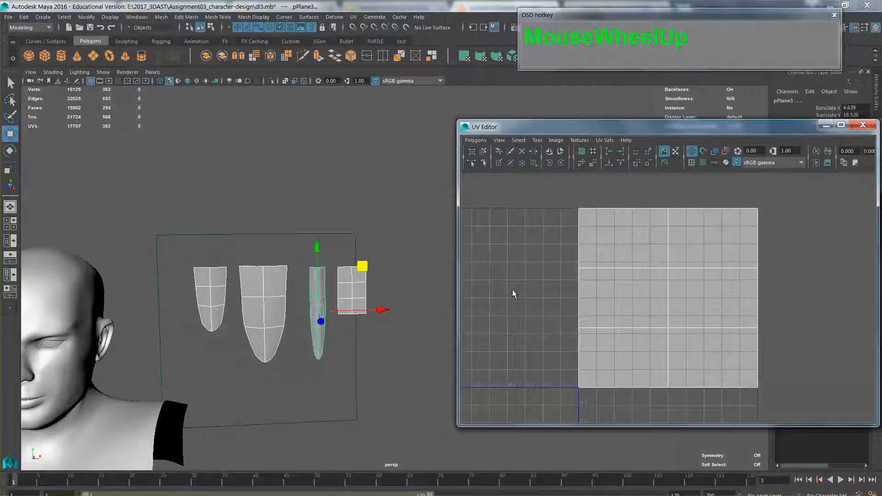
# Try to unfold all UVs of the four selected pieces together.
pyautogui.moveTo(610, 279); pyautogui.dragTo(650, 276, button='right')
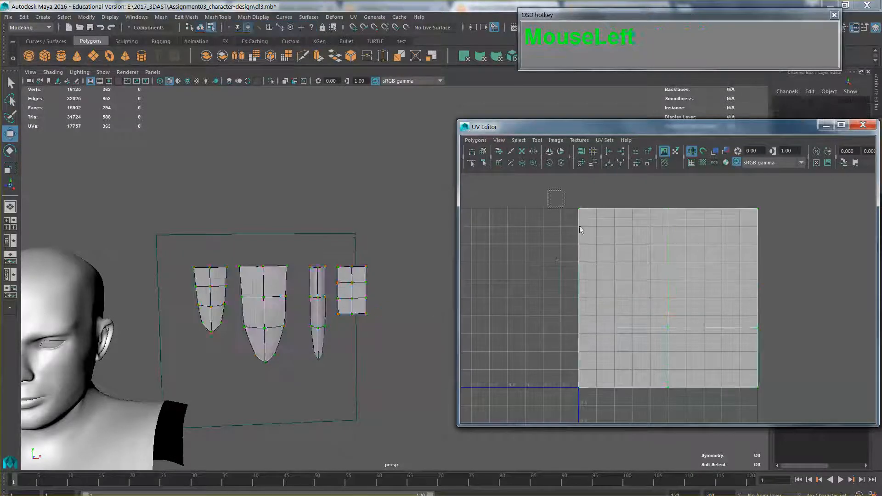
pyautogui.moveTo(551, 192); pyautogui.dragTo(774, 440)
pyautogui.keyDown('shift'); pyautogui.moveTo(663, 277); pyautogui.dragTo(665, 258, button='right'); pyautogui.keyUp('shift')
pyautogui.click(623, 302)
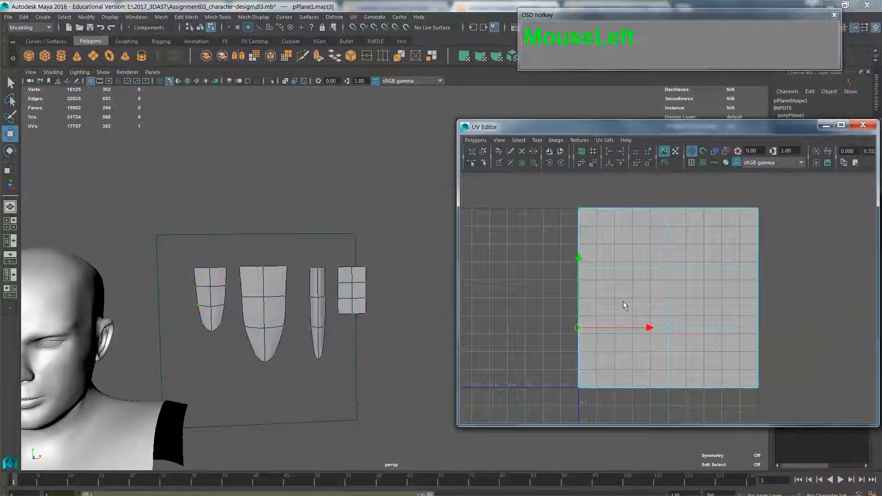
# Return to object mode, select only the new plane and unfold all of its UVs.
pyautogui.moveTo(331, 271); pyautogui.dragTo(392, 247, button='right')
pyautogui.click(397, 291)
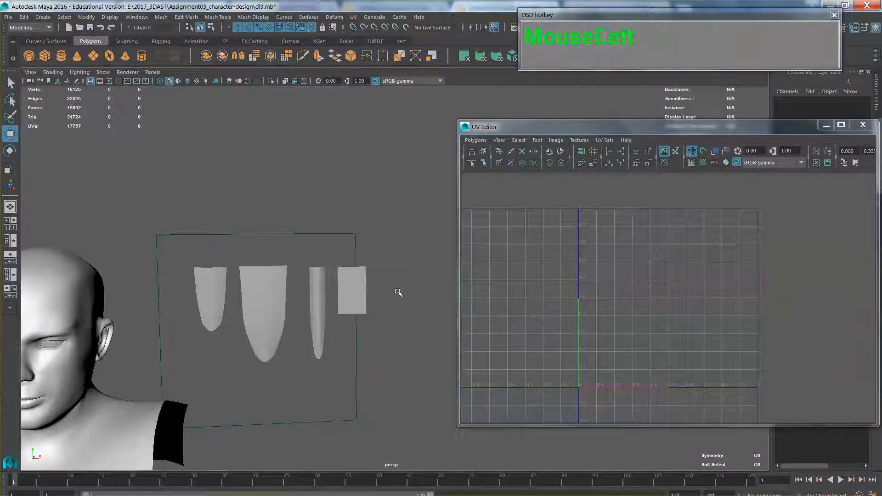
pyautogui.click(361, 292)
pyautogui.moveTo(623, 283); pyautogui.dragTo(661, 282, button='right')
pyautogui.moveTo(561, 188); pyautogui.dragTo(777, 412)
pyautogui.keyDown('shift'); pyautogui.moveTo(664, 286); pyautogui.dragTo(663, 260, button='right'); pyautogui.keyUp('shift')
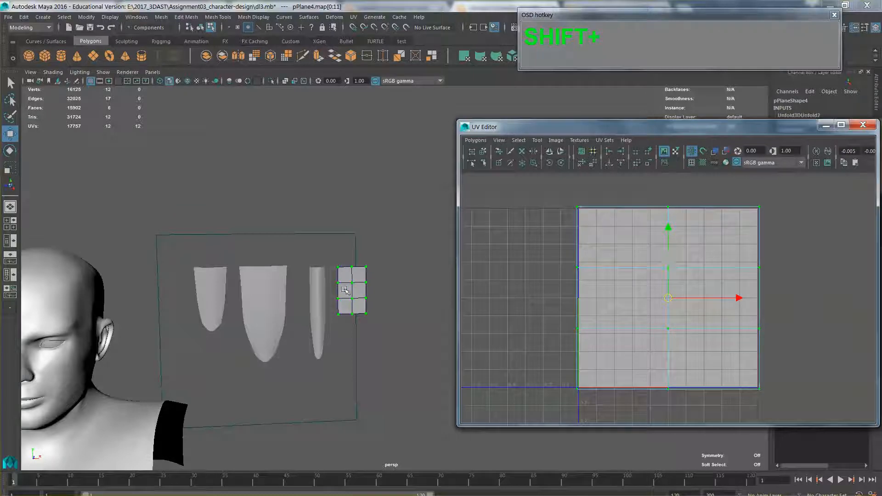
# Reselect all of the new plane's UVs and unfold them again so the UV shell matches the plane's tall proportions.
pyautogui.moveTo(606, 296); pyautogui.dragTo(606, 315, button='right')
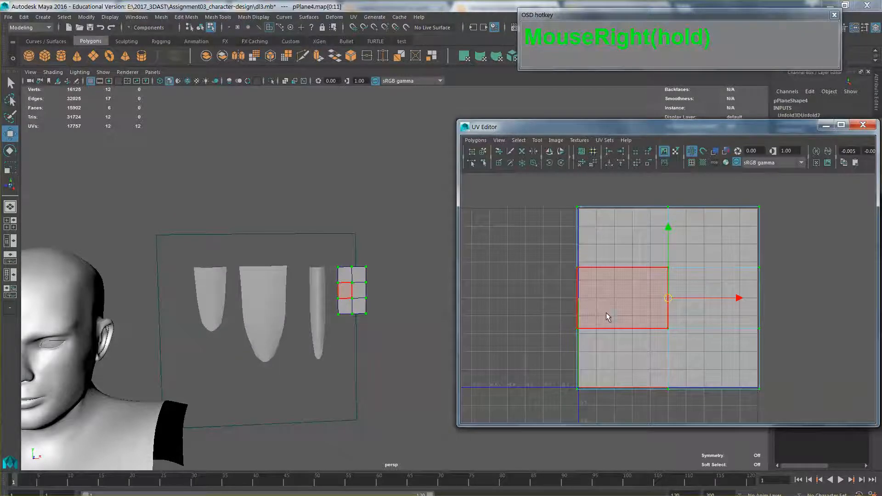
pyautogui.moveTo(335, 258); pyautogui.dragTo(391, 335)
pyautogui.keyDown('shift'); pyautogui.moveTo(624, 277); pyautogui.dragTo(651, 267, button='right'); pyautogui.keyUp('shift')
pyautogui.click(651, 293)
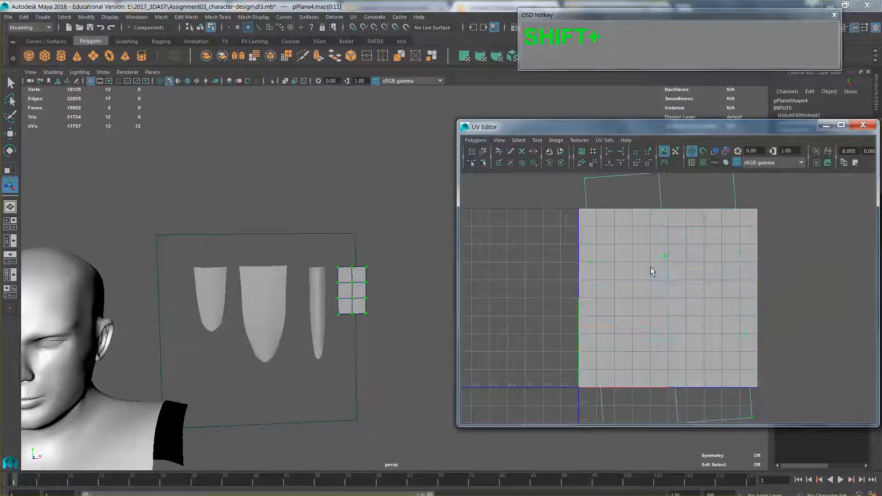
# Scale down the rectangular plane's UV shell and move it just outside the UV tile, beyond its U = 1 edge.
pyautogui.scroll(-2, 680, 302)
pyautogui.press('e')
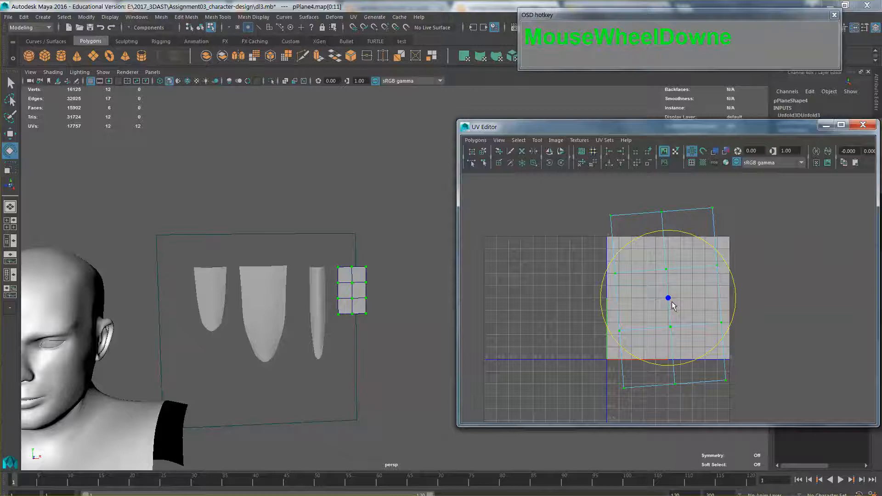
pyautogui.press('r')
pyautogui.moveTo(669, 299); pyautogui.dragTo(648, 348)
pyautogui.press('w')
pyautogui.moveTo(671, 299); pyautogui.dragTo(749, 271)
# Select only the narrow strip, unfold all of its UVs and move its shell out of the UV tile, past the rectangular plane's shell.
pyautogui.moveTo(311, 288); pyautogui.dragTo(350, 263, button='right')
pyautogui.click(320, 298)
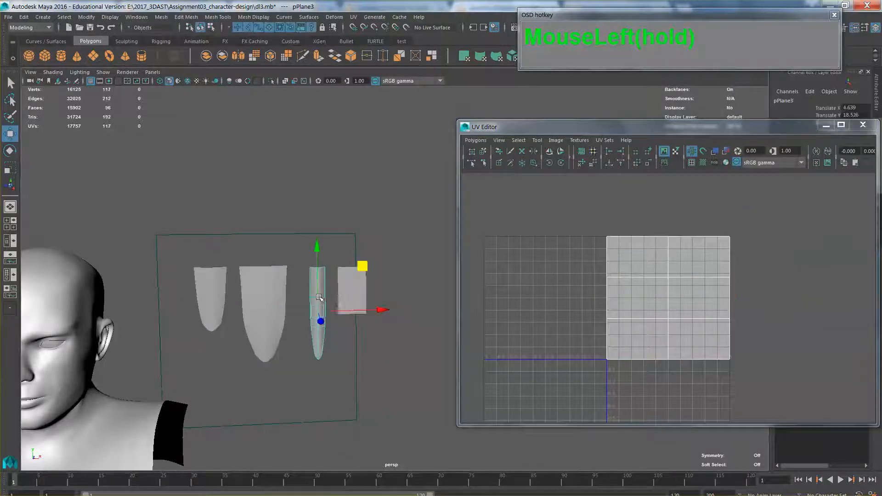
pyautogui.moveTo(664, 303); pyautogui.dragTo(704, 286, button='right')
pyautogui.click(669, 299)
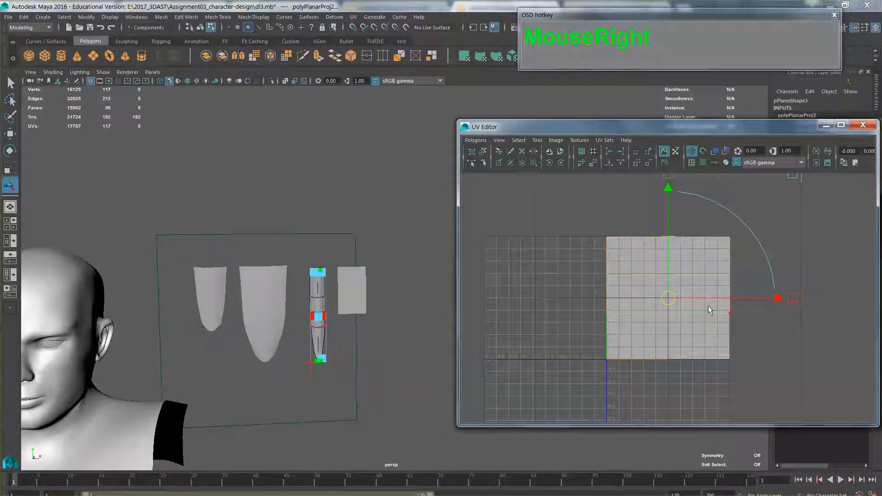
pyautogui.click(707, 304)
pyautogui.moveTo(706, 320); pyautogui.dragTo(718, 314)
pyautogui.keyDown('shift'); pyautogui.moveTo(697, 310); pyautogui.dragTo(687, 288, button='right'); pyautogui.keyUp('shift')
pyautogui.scroll(-3, 670, 289)
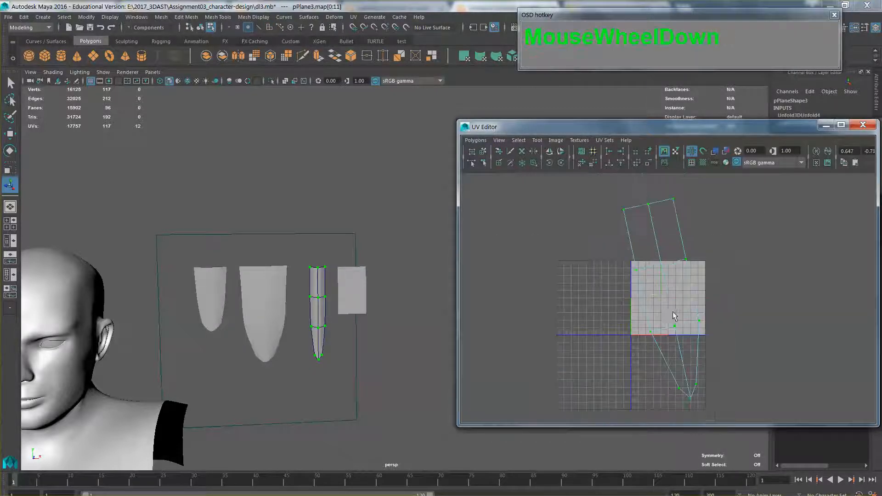
pyautogui.press('w')
pyautogui.moveTo(670, 291); pyautogui.dragTo(774, 304)
# Select only the widest strip, unfold all of its UVs and move its shell outside the UV tile on the negative U side.
pyautogui.moveTo(276, 298); pyautogui.dragTo(294, 268, button='right')
pyautogui.click(278, 302)
pyautogui.moveTo(608, 307); pyautogui.dragTo(608, 335, button='right')
pyautogui.click(649, 298)
pyautogui.keyDown('shift'); pyautogui.moveTo(664, 304); pyautogui.dragTo(694, 294, button='right'); pyautogui.keyUp('shift')
pyautogui.click(662, 299)
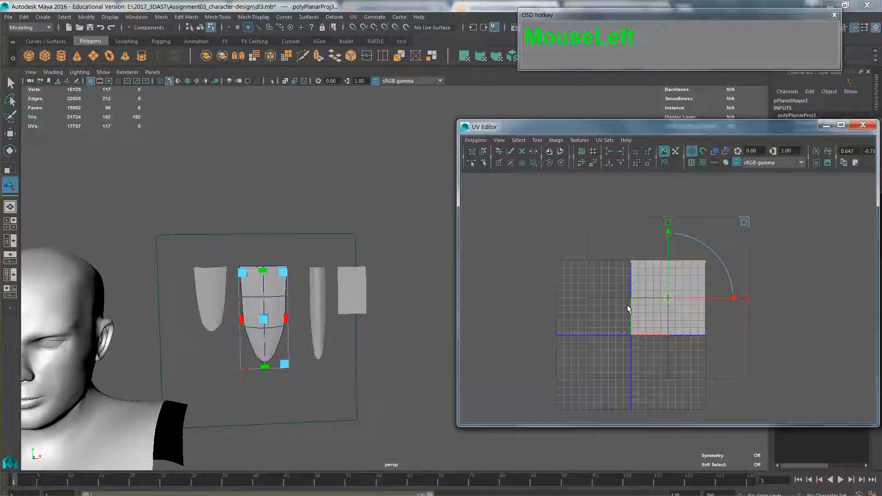
pyautogui.keyDown('shift'); pyautogui.moveTo(643, 307); pyautogui.dragTo(682, 304, button='right'); pyautogui.keyUp('shift')
pyautogui.doubleClick(668, 313)
pyautogui.press('w')
pyautogui.moveTo(665, 299); pyautogui.dragTo(535, 327)
# Select only the short tapered strip nearest the head and unfold all of its UVs.
pyautogui.moveTo(212, 293); pyautogui.dragTo(226, 263, button='right')
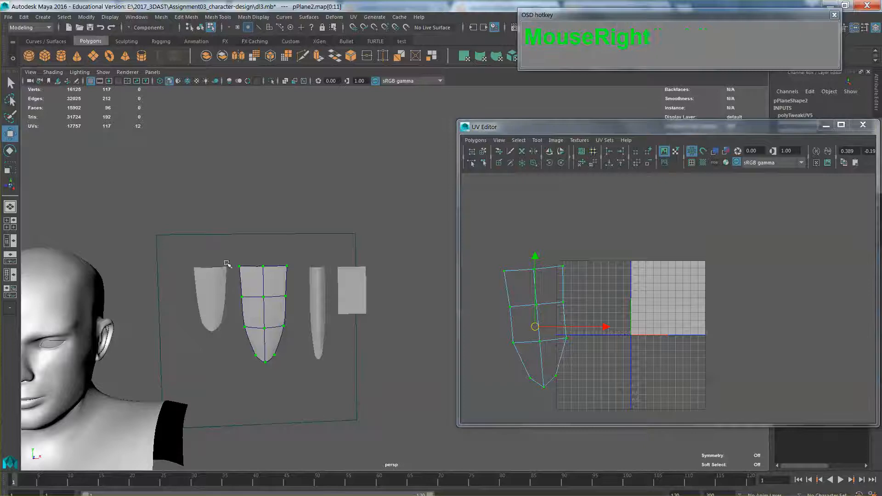
pyautogui.click(216, 281)
pyautogui.moveTo(661, 277)
pyautogui.mouseDown(button='right')
pyautogui.moveTo(662, 303)
pyautogui.moveTo(651, 300)
pyautogui.moveTo(651, 277)
pyautogui.mouseUp(button='right')
pyautogui.doubleClick(672, 291)
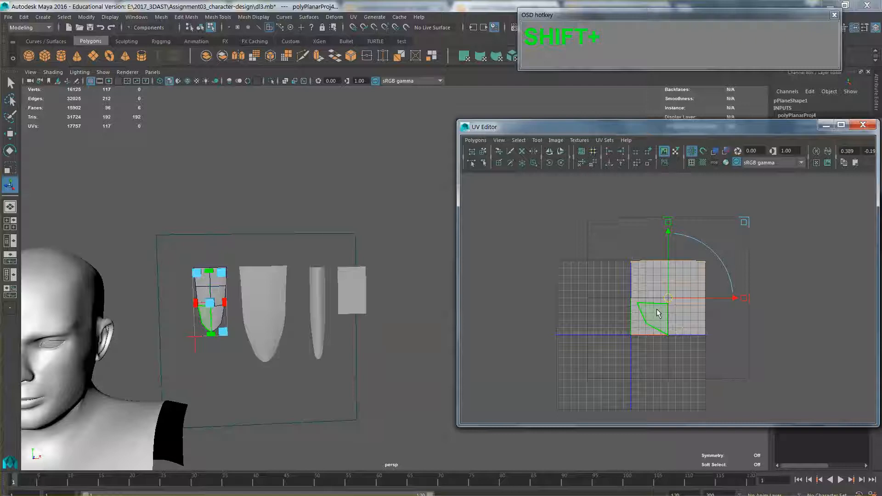
pyautogui.moveTo(658, 311); pyautogui.dragTo(706, 315, button='right')
pyautogui.doubleClick(646, 295)
# Add the rectangular plane, narrow strip and widest strip to the selection to display all four UV shells together.
pyautogui.keyDown('shift'); pyautogui.click(356, 294); pyautogui.keyUp('shift')
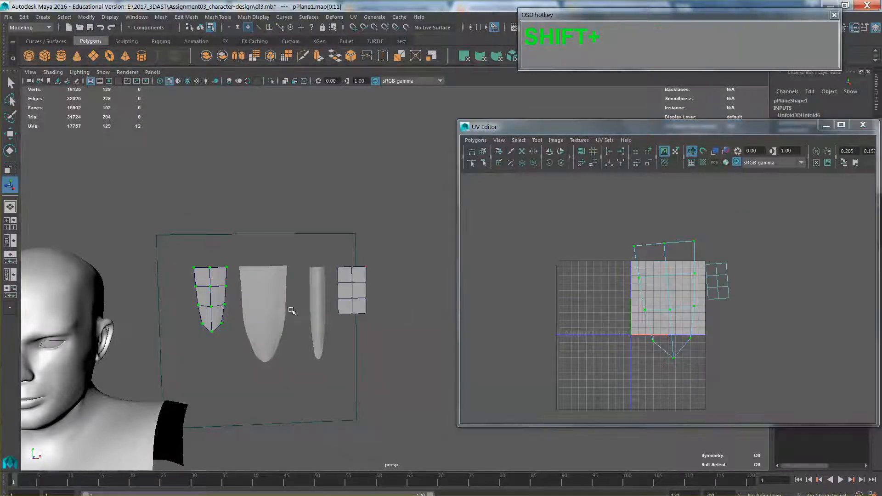
pyautogui.keyDown('shift'); pyautogui.click(325, 300); pyautogui.keyUp('shift')
pyautogui.keyDown('shift'); pyautogui.click(276, 308); pyautogui.keyUp('shift')
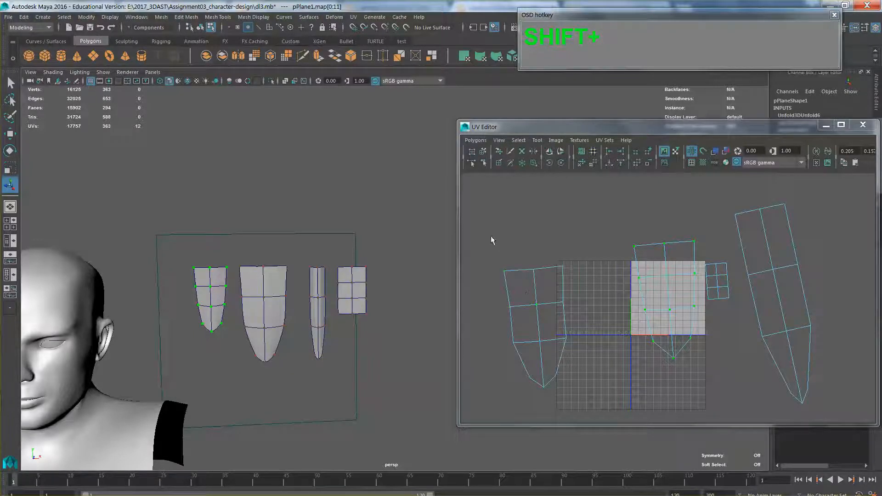
# Rotate the widest strip's UV shell upright and move it directly beside the UV tile.
pyautogui.moveTo(491, 241); pyautogui.dragTo(600, 408)
pyautogui.keyDown('alt'); pyautogui.moveTo(596, 368); pyautogui.dragTo(589, 373, button='middle'); pyautogui.keyUp('alt')
pyautogui.press('e')
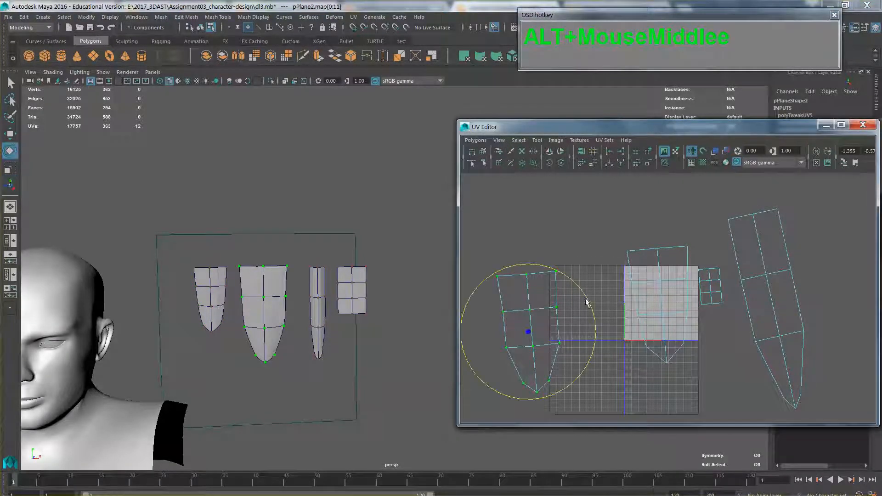
pyautogui.moveTo(587, 302); pyautogui.dragTo(589, 310)
pyautogui.press('w')
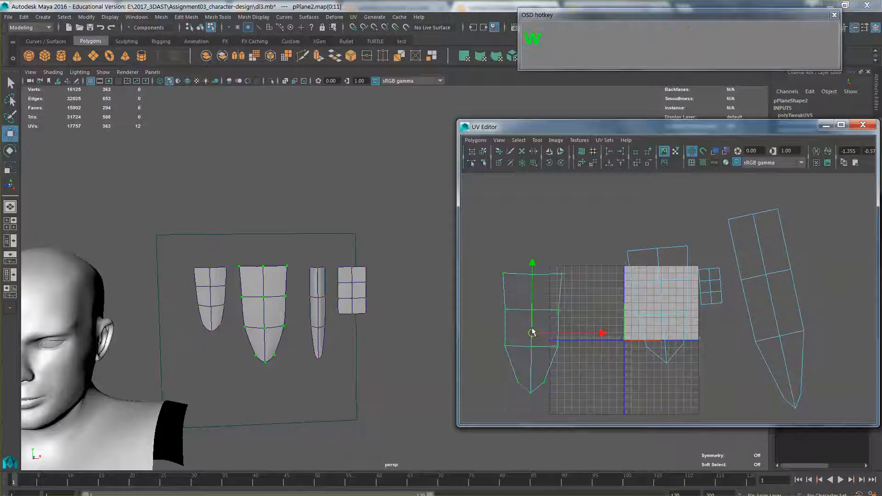
pyautogui.moveTo(532, 332); pyautogui.dragTo(592, 307)
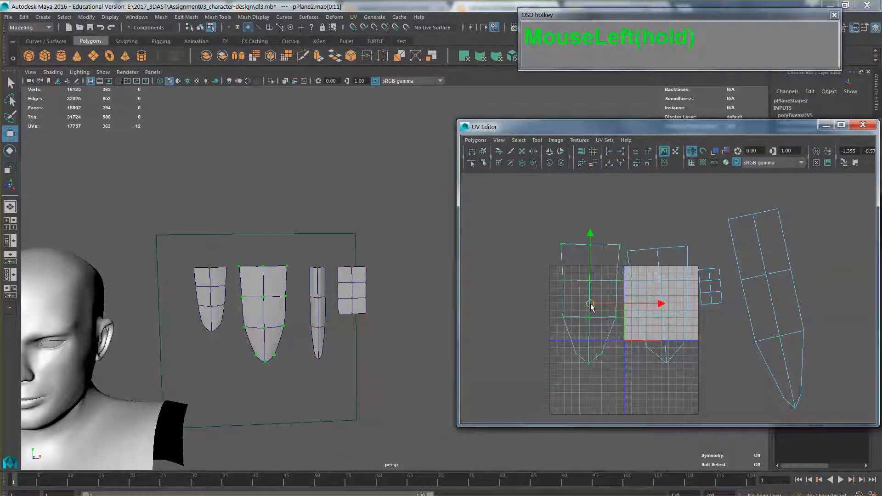
# Rotate the short tapered strip's UV shell upright and place it on the outer side of the widest strip's shell.
pyautogui.click(631, 260)
pyautogui.press('e')
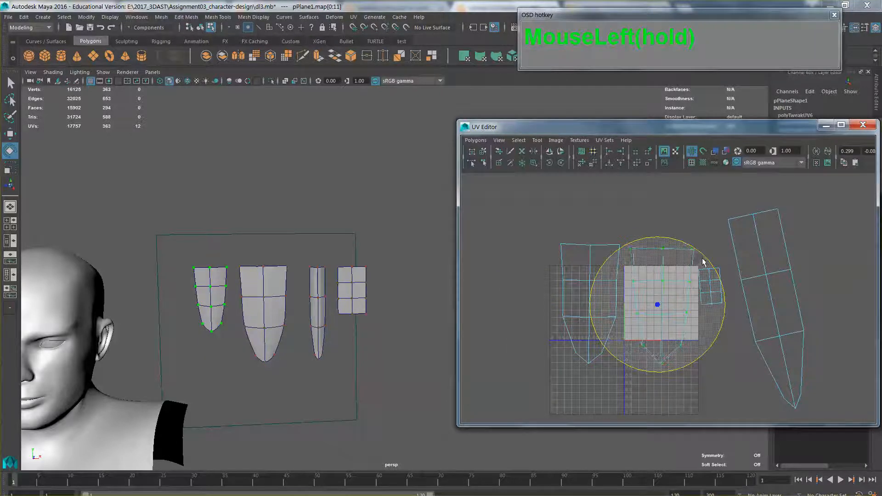
pyautogui.press('w')
pyautogui.moveTo(664, 301); pyautogui.dragTo(522, 303)
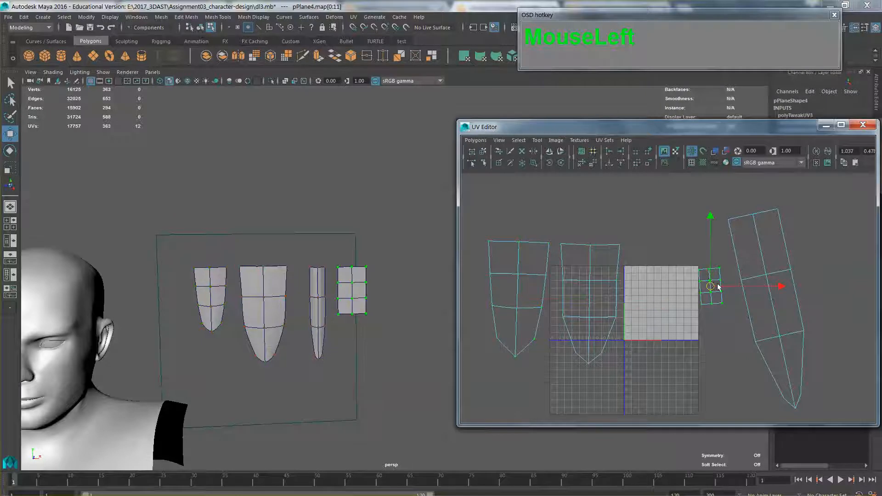
# Enlarge the rectangular plane's UV shell to a width similar to the strips' shells, straighten it and move it farther from the UV tile.
pyautogui.press('r')
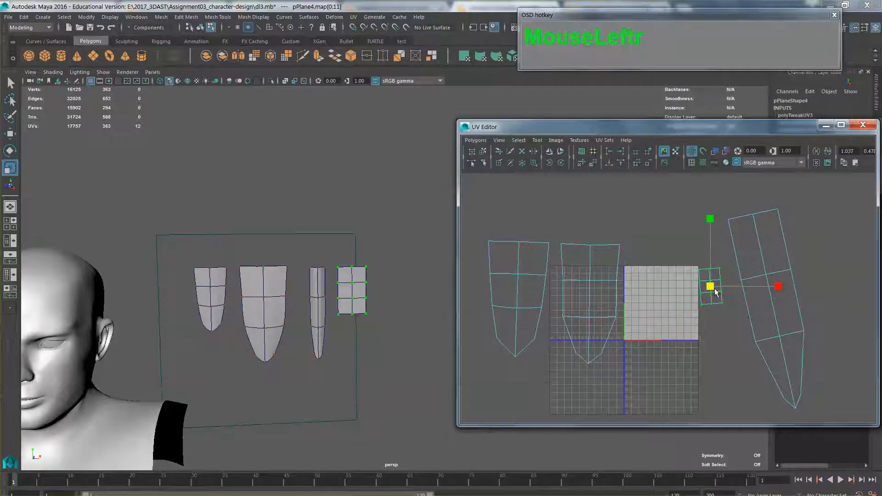
pyautogui.moveTo(717, 289); pyautogui.dragTo(764, 247)
pyautogui.press('e')
pyautogui.press('w')
pyautogui.moveTo(710, 290); pyautogui.dragTo(752, 294)
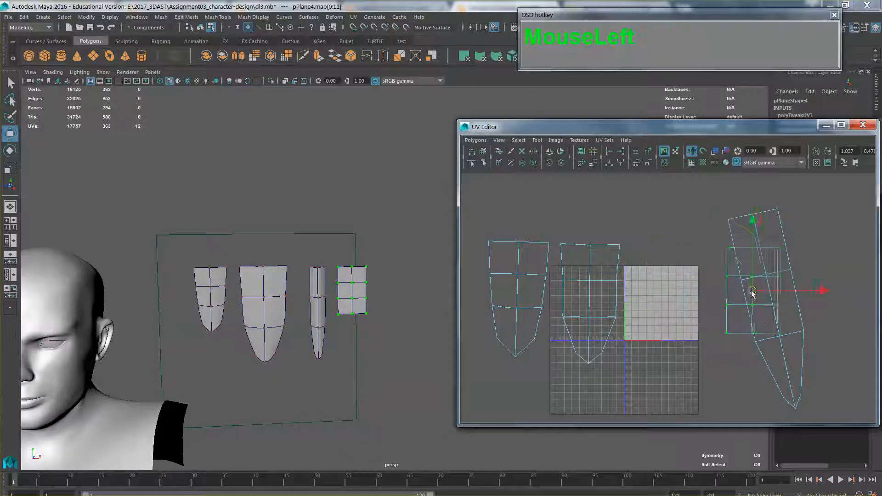
# Rotate the narrow strip's UV shell upright, place it over the UV tile and shift the rectangular plane's shell closer to complete the row.
pyautogui.click(730, 222)
pyautogui.press('e')
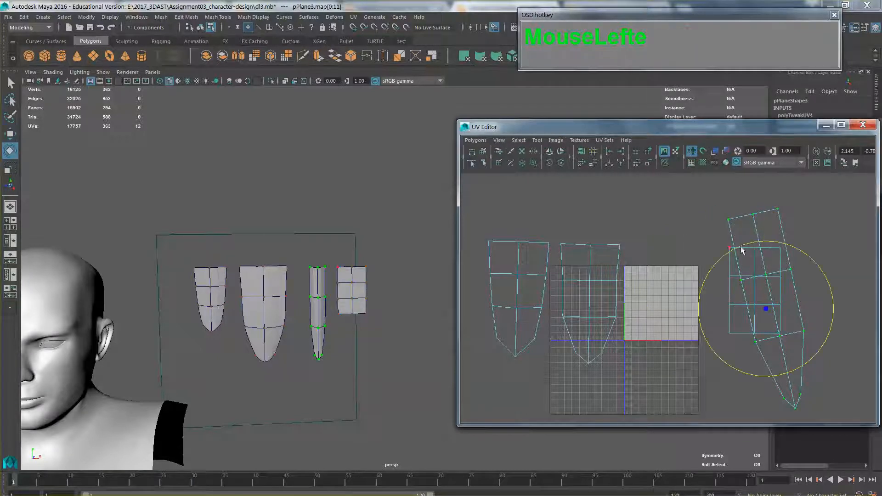
pyautogui.moveTo(741, 247); pyautogui.dragTo(754, 238)
pyautogui.press('w')
pyautogui.moveTo(774, 313); pyautogui.dragTo(671, 350)
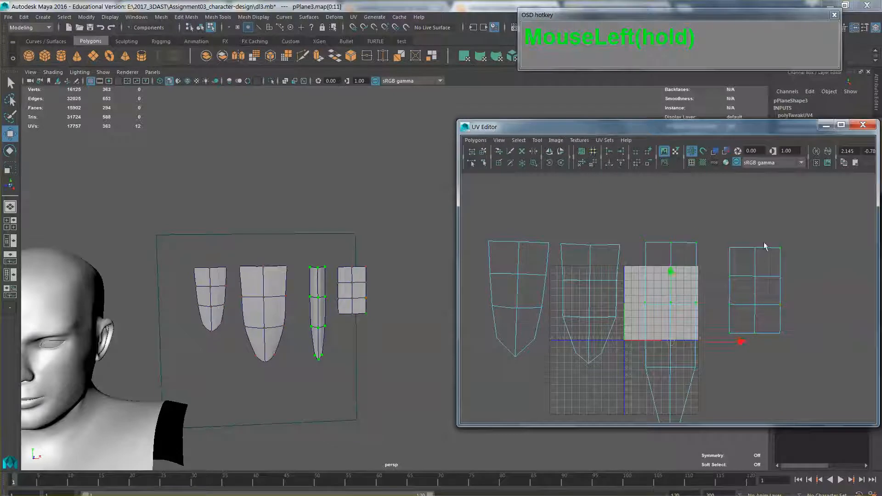
pyautogui.click(757, 276)
pyautogui.moveTo(755, 291); pyautogui.dragTo(744, 288)
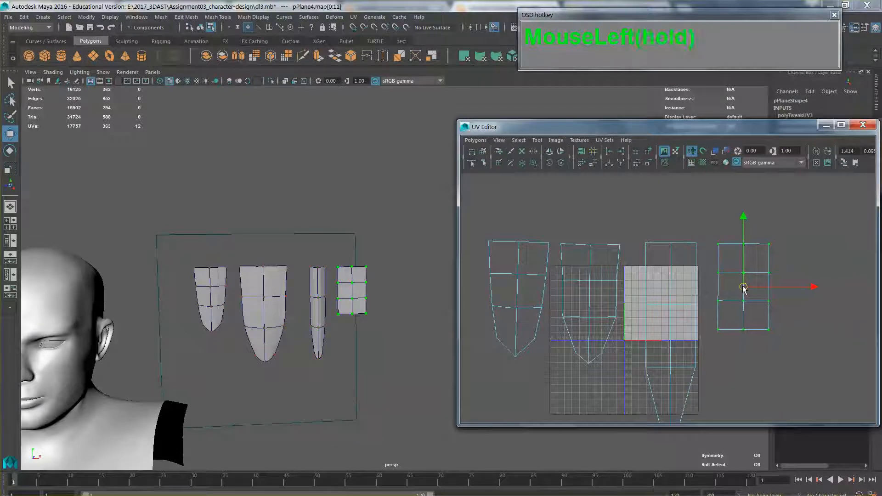
# Select all four UV shells, scale them down together and move them inside the upper half of the UV tile.
pyautogui.moveTo(795, 223); pyautogui.dragTo(462, 425)
pyautogui.scroll(-3, 626, 336)
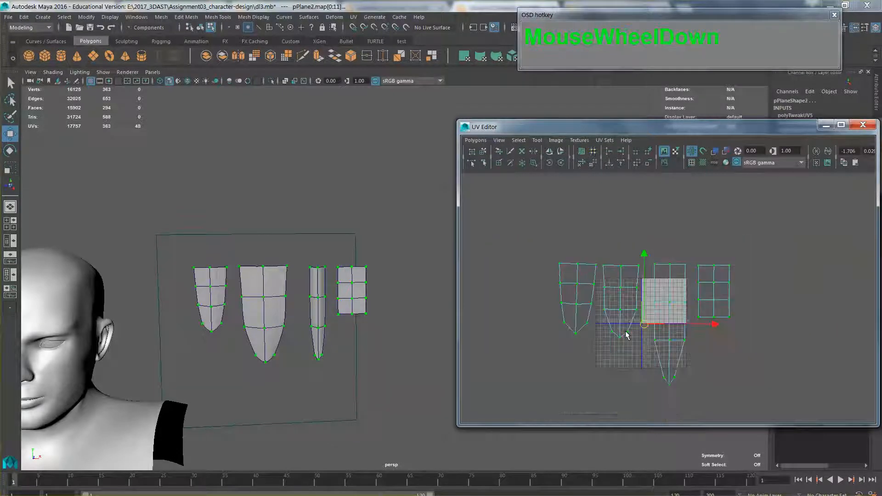
pyautogui.press('r')
pyautogui.moveTo(645, 324); pyautogui.dragTo(617, 370)
pyautogui.press('w')
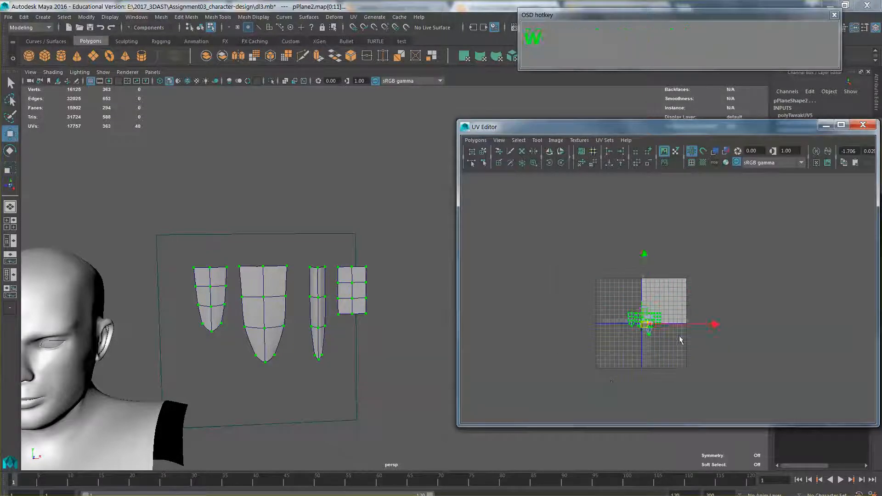
pyautogui.scroll(4, 679, 335)
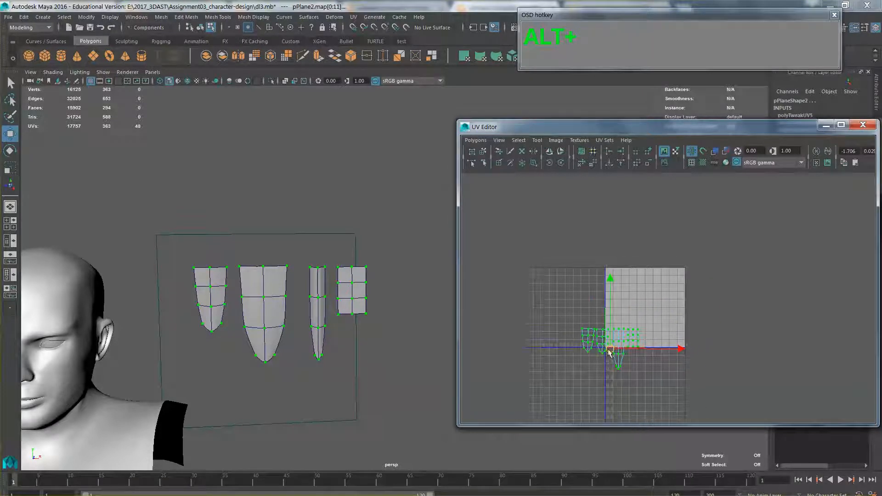
pyautogui.moveTo(608, 350); pyautogui.dragTo(647, 298)
pyautogui.scroll(3, 660, 333)
pyautogui.keyDown('alt'); pyautogui.moveTo(661, 344); pyautogui.dragTo(661, 350, button='middle'); pyautogui.keyUp('alt')
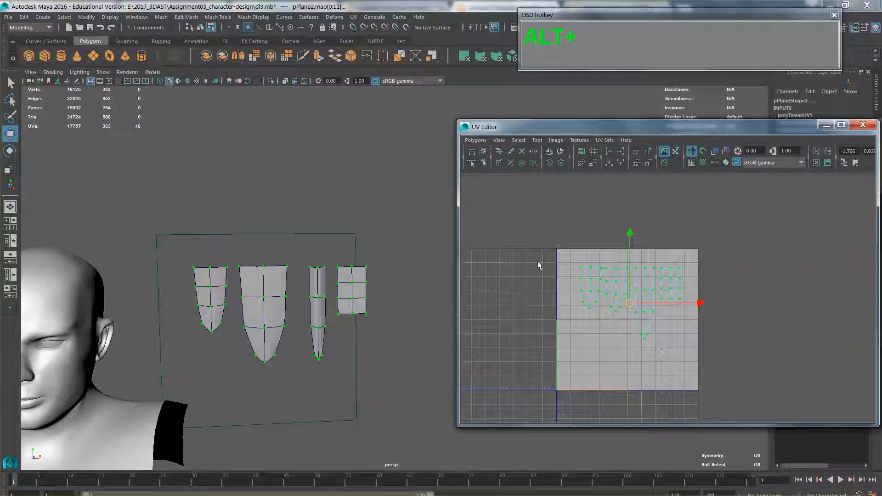
# Scale the four UV shells down further and move them together into the tile's upper corner at U = 1.
pyautogui.scroll(2, 607, 315)
pyautogui.press('super')
pyautogui.press('super')
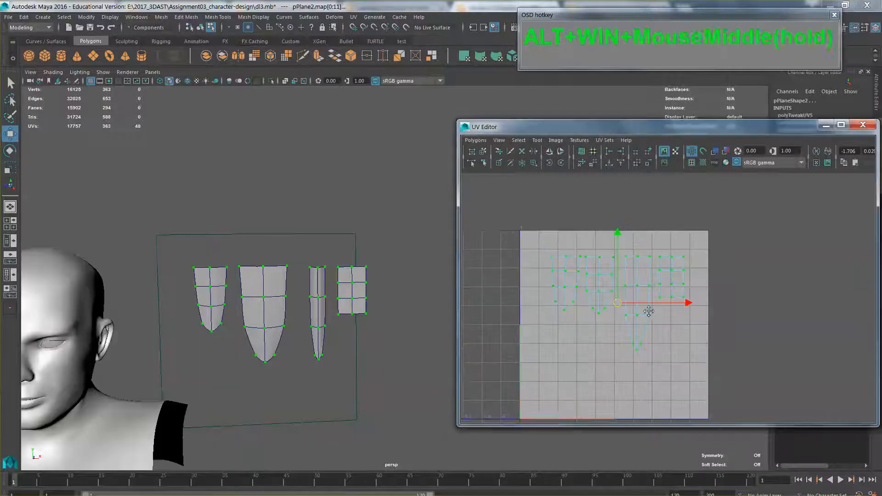
pyautogui.keyDown('alt'); pyautogui.moveTo(649, 312); pyautogui.dragTo(658, 324, button='right'); pyautogui.keyUp('alt')
pyautogui.press('r')
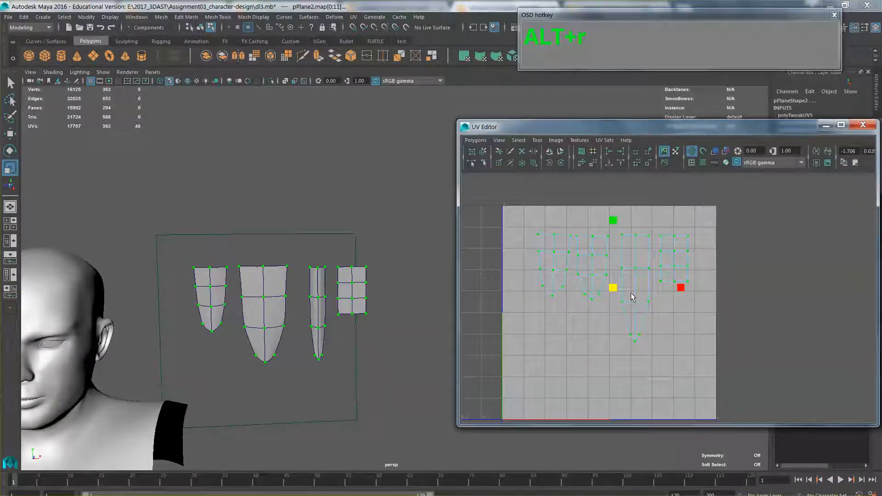
pyautogui.moveTo(612, 287); pyautogui.dragTo(604, 323)
pyautogui.press('w')
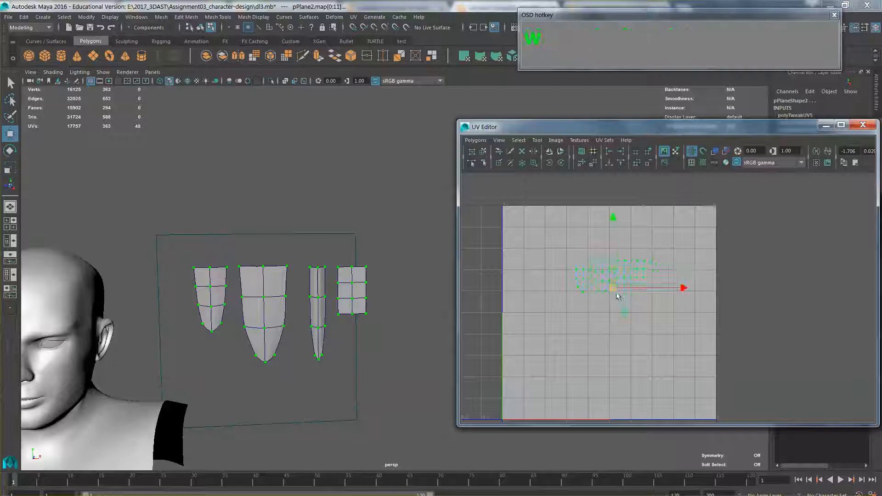
pyautogui.moveTo(614, 288); pyautogui.dragTo(676, 239)
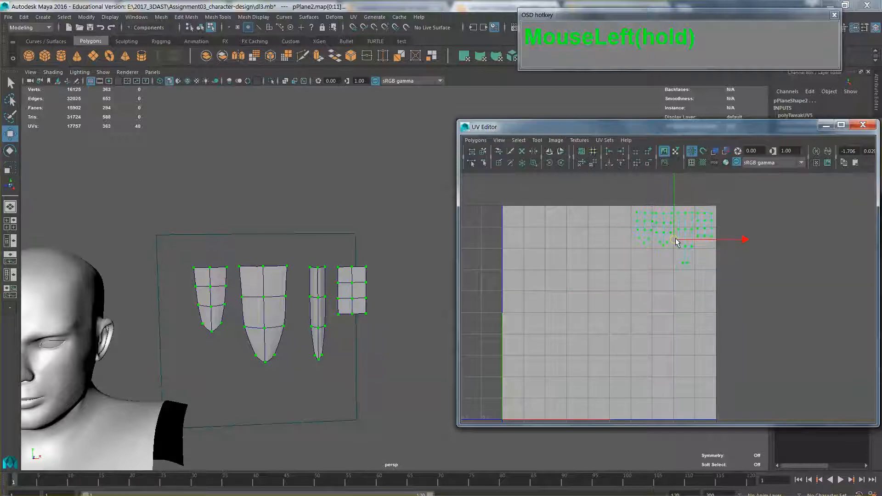
pyautogui.keyDown('alt'); pyautogui.moveTo(658, 307); pyautogui.dragTo(653, 297, button='middle'); pyautogui.keyUp('alt')
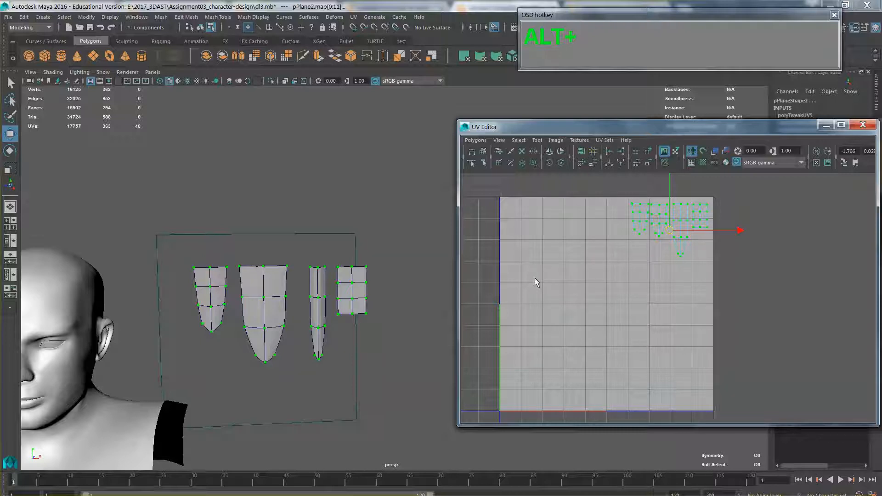
# Clear the UV selection and reselect all UVs of the four shells in the tile's corner.
pyautogui.keyDown('alt'); pyautogui.moveTo(604, 255); pyautogui.dragTo(639, 266, button='right'); pyautogui.keyUp('alt')
pyautogui.keyDown('alt'); pyautogui.moveTo(639, 266); pyautogui.dragTo(638, 308, button='middle'); pyautogui.keyUp('alt')
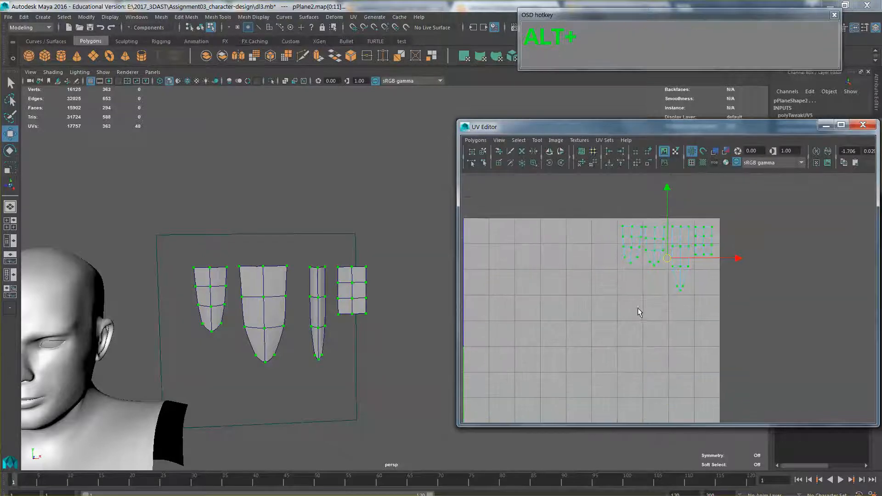
pyautogui.moveTo(661, 243); pyautogui.dragTo(697, 244, button='right')
pyautogui.click(728, 261)
pyautogui.click(723, 302)
pyautogui.keyDown('alt'); pyautogui.moveTo(722, 302); pyautogui.dragTo(708, 304, button='right'); pyautogui.keyUp('alt')
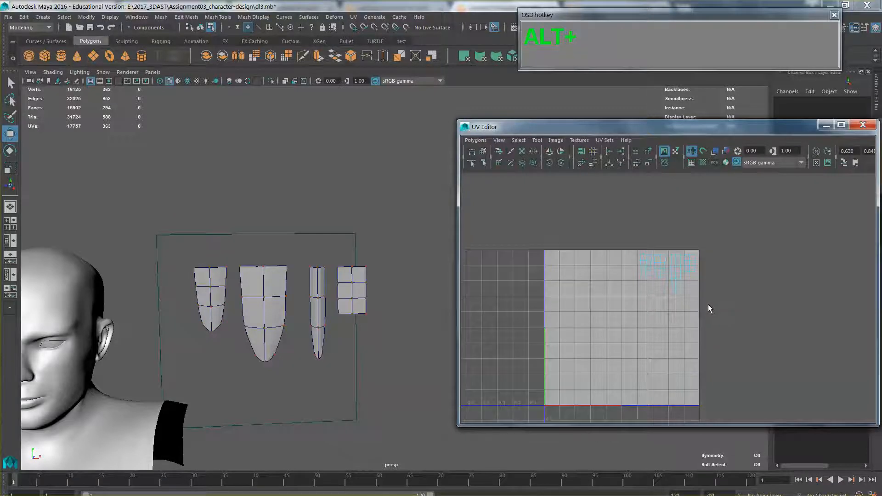
pyautogui.keyDown('alt'); pyautogui.moveTo(707, 304); pyautogui.dragTo(708, 300, button='middle'); pyautogui.keyUp('alt')
pyautogui.moveTo(715, 229); pyautogui.dragTo(630, 301)
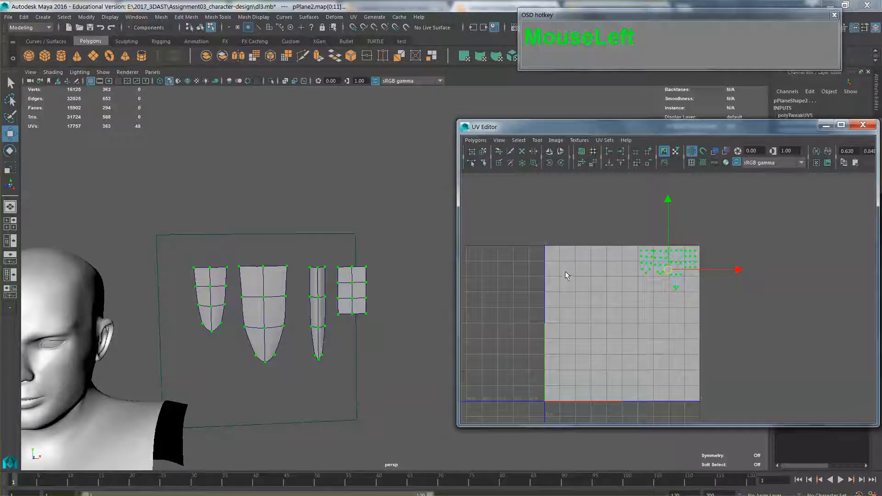
# Start a UV snapshot of the selected shells and browse its save location up to the root of drive E.
pyautogui.click(475, 140)
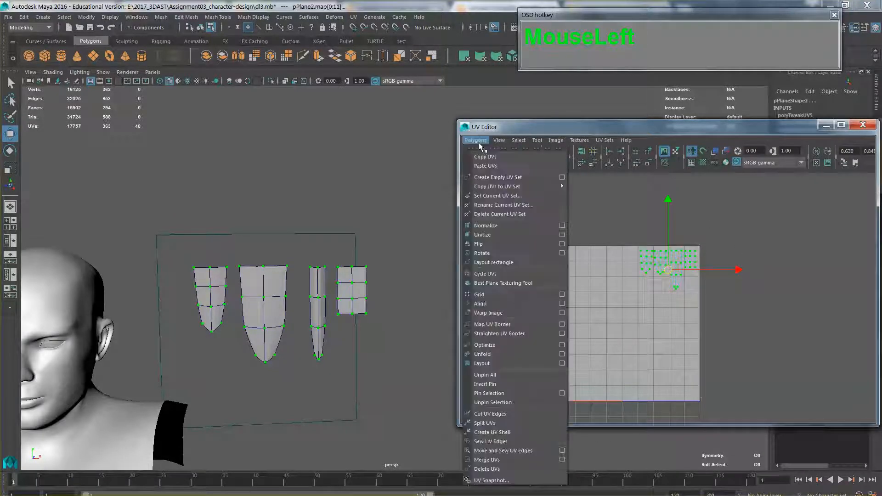
pyautogui.click(521, 483)
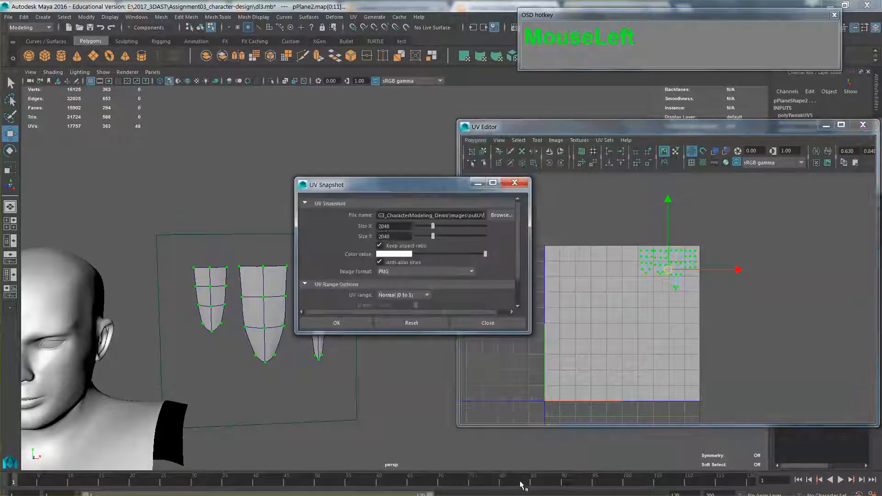
pyautogui.click(498, 215)
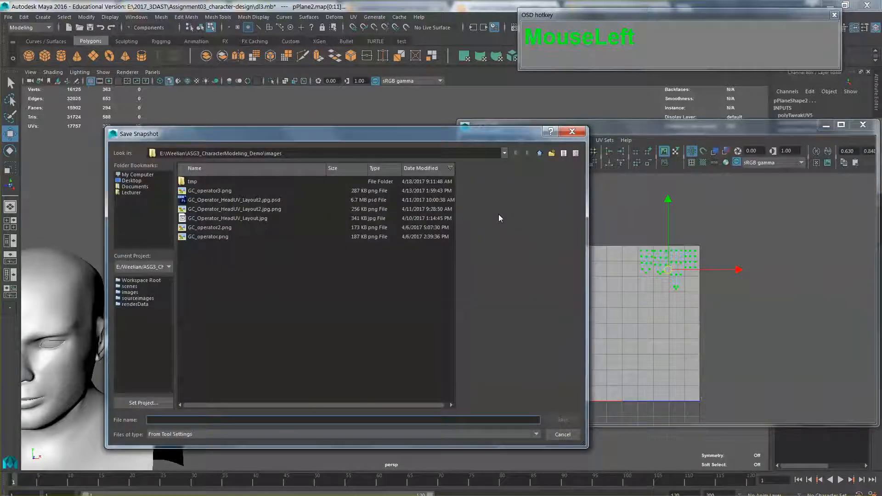
pyautogui.click(540, 154)
pyautogui.click(540, 154)
pyautogui.click(541, 153)
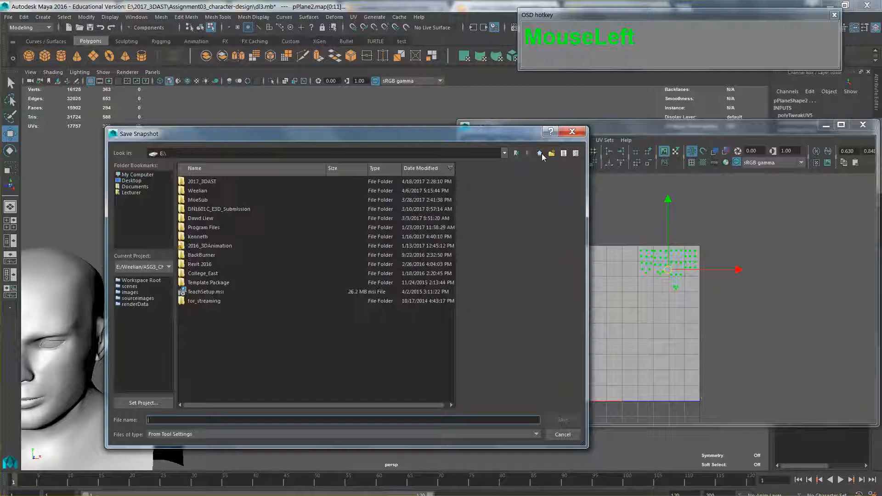
# Navigate the save location through the instructor's personal folder to working folder\gantz\texture\psds.
pyautogui.doubleClick(202, 218)
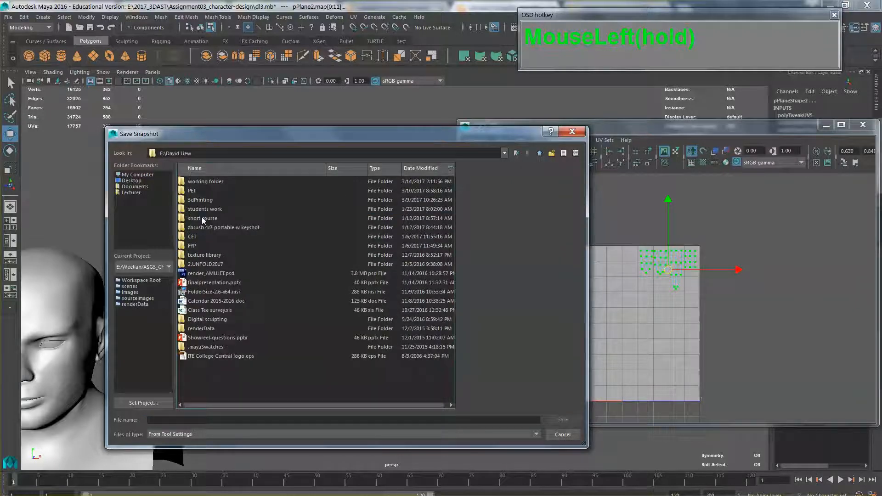
pyautogui.click(195, 183)
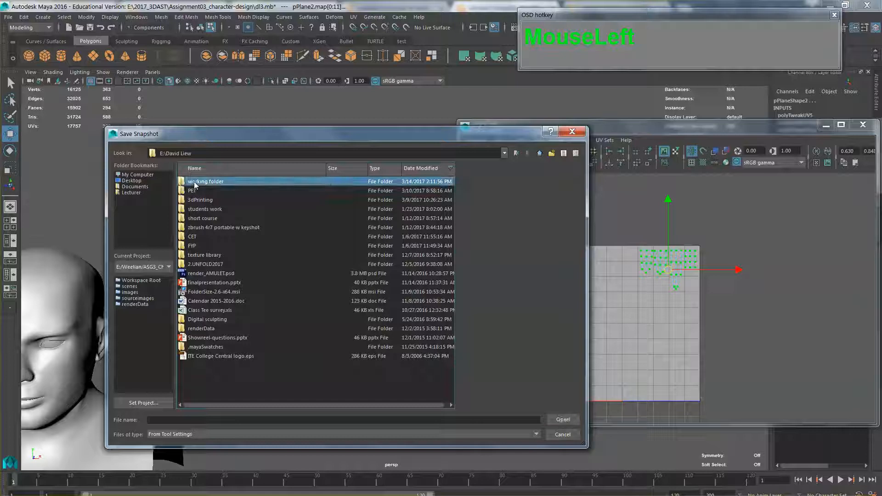
pyautogui.doubleClick(195, 183)
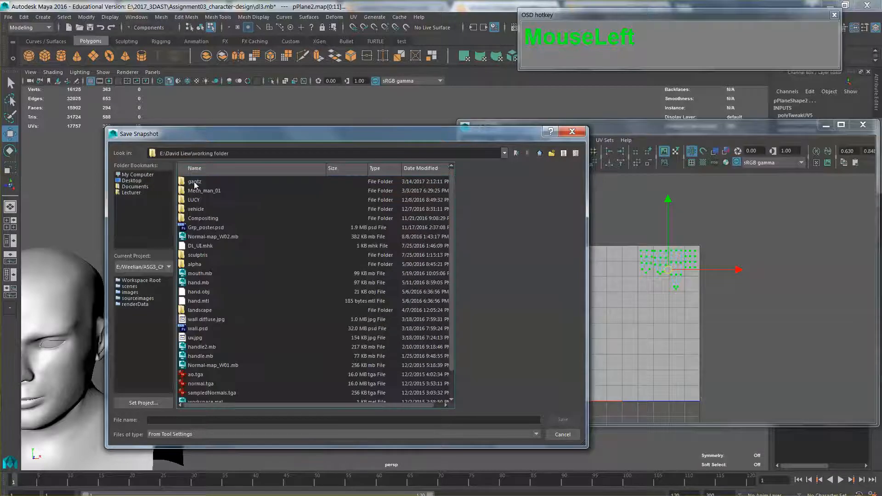
pyautogui.doubleClick(195, 184)
pyautogui.doubleClick(197, 192)
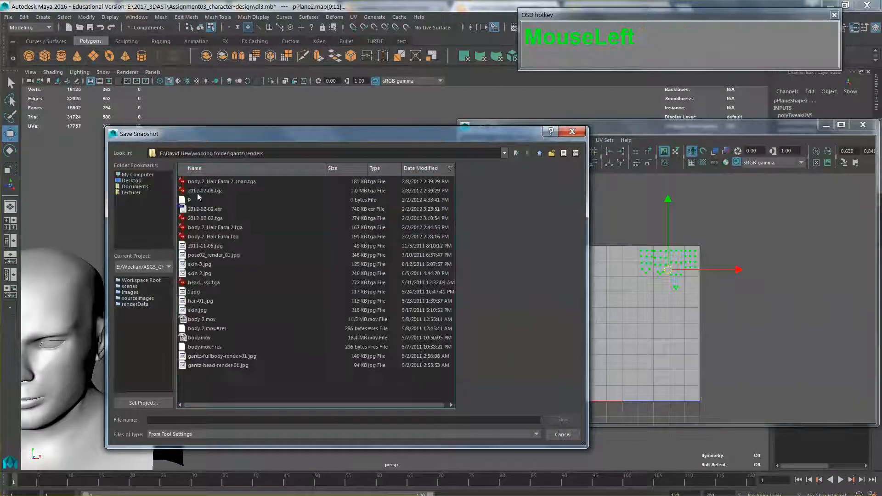
pyautogui.click(516, 153)
pyautogui.doubleClick(199, 201)
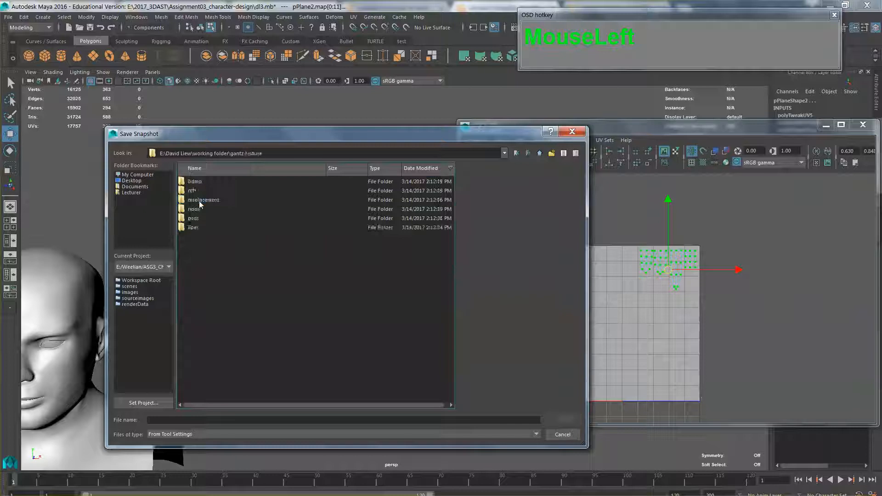
pyautogui.doubleClick(194, 191)
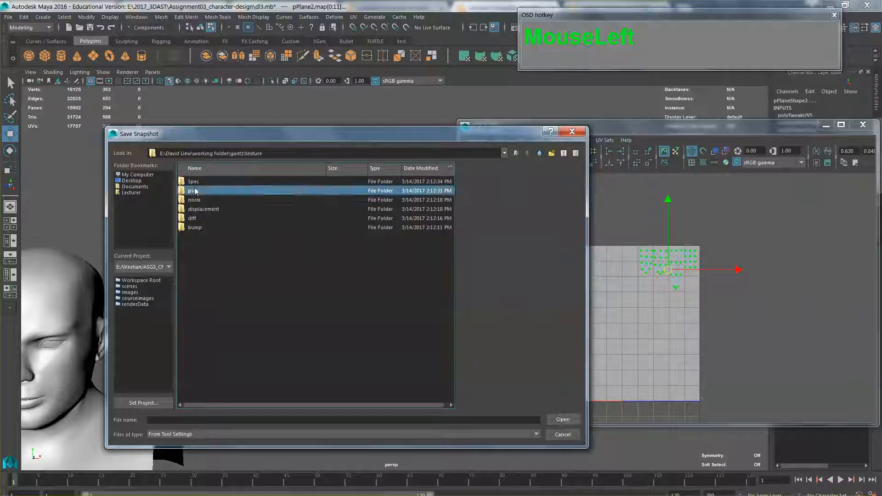
# Name the snapshot file Hair_UV and save that file path in the psds folder.
pyautogui.click(199, 420)
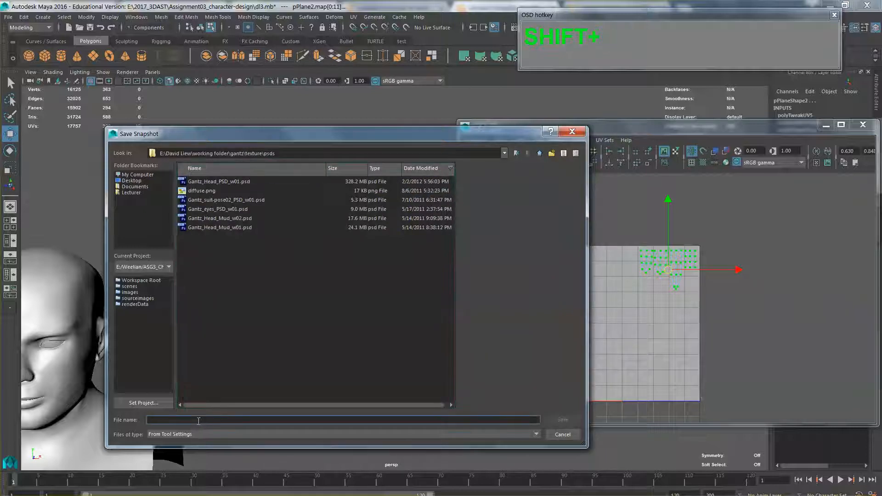
pyautogui.write('Hai')
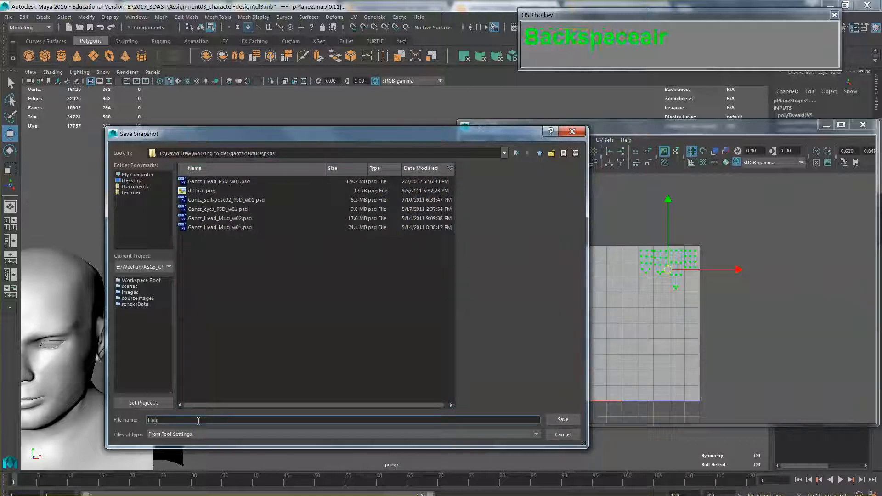
pyautogui.write('r_UV')
pyautogui.click(558, 419)
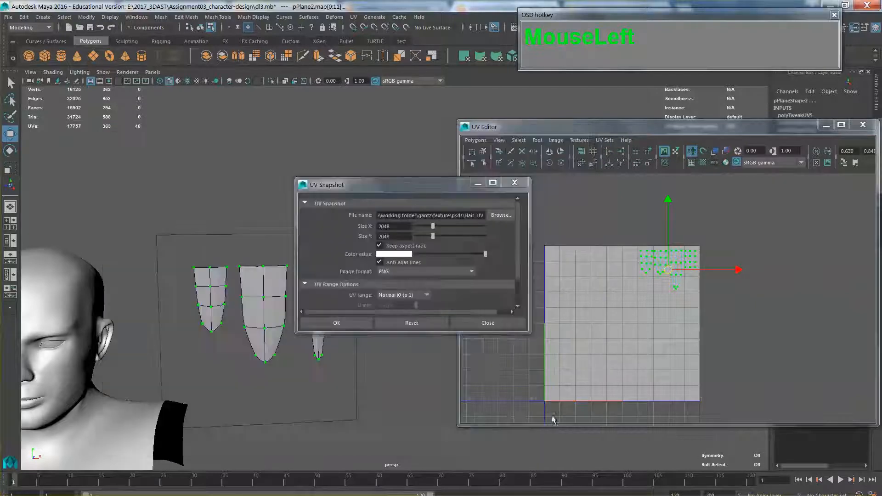
# Set the snapshot's image format to JPEG, check the 2048 × 2048 size and UV range, and export it.
pyautogui.click(458, 271)
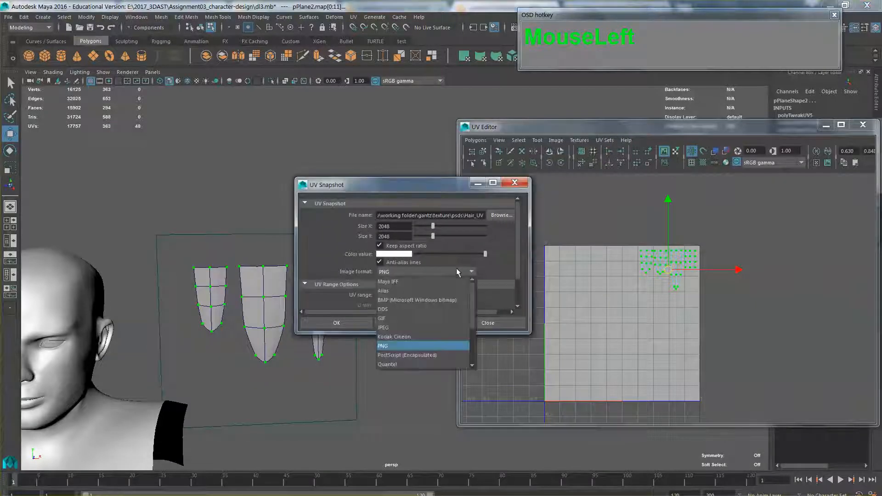
pyautogui.click(440, 327)
pyautogui.moveTo(401, 228); pyautogui.dragTo(320, 248)
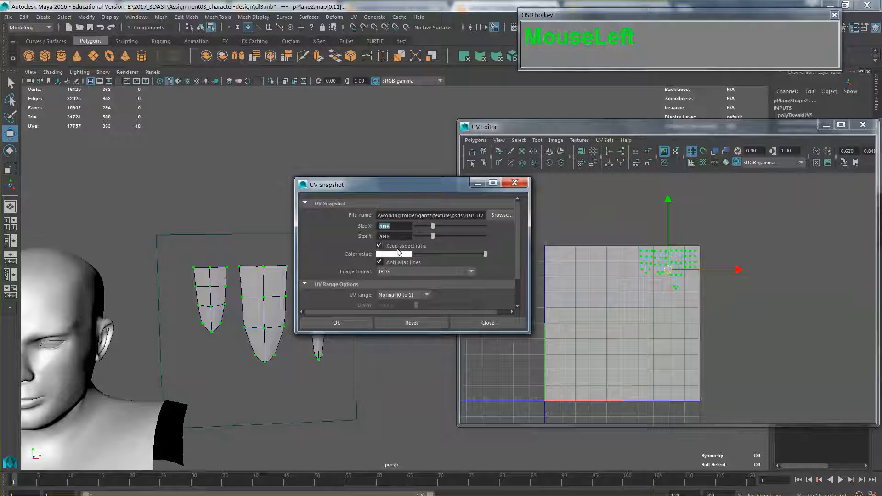
pyautogui.moveTo(397, 236); pyautogui.dragTo(118, 368)
pyautogui.moveTo(517, 255); pyautogui.dragTo(517, 301)
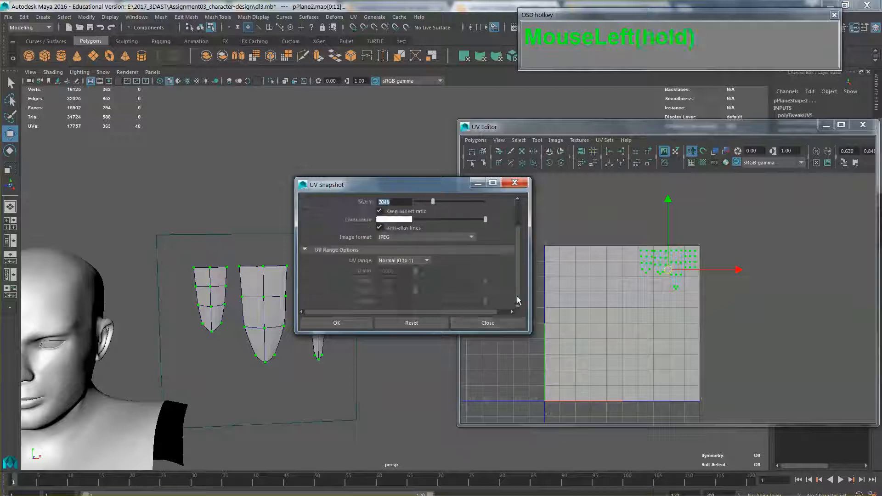
pyautogui.click(353, 325)
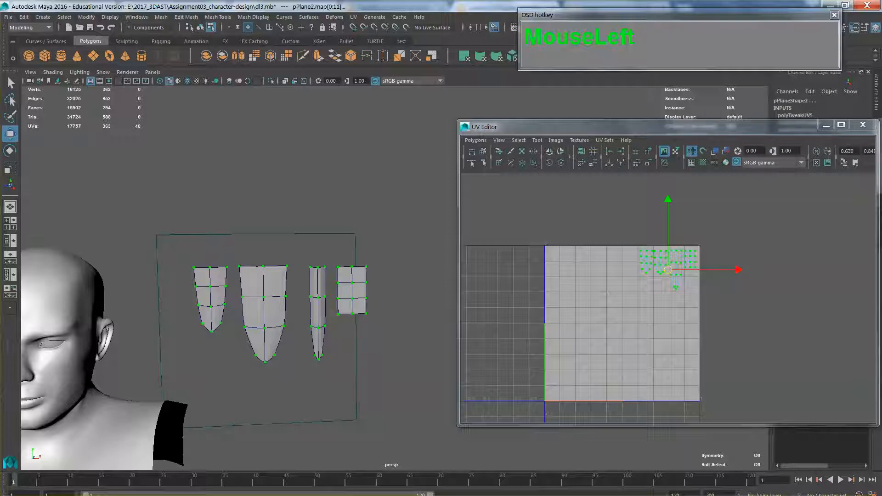
# Switch to Photoshop, shift the Untitled-1 window aside and browse for a file to open in drive E's working folder.
pyautogui.moveTo(179, 492)
pyautogui.click(234, 488)
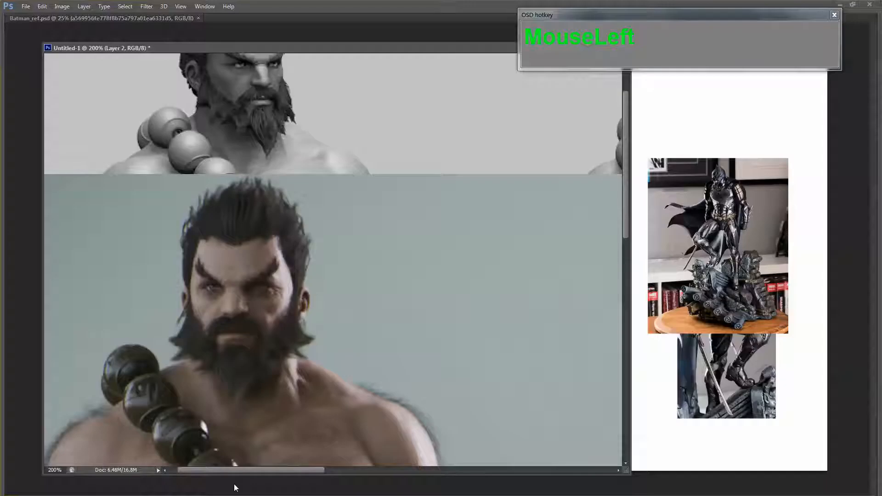
pyautogui.moveTo(301, 51); pyautogui.dragTo(259, 85)
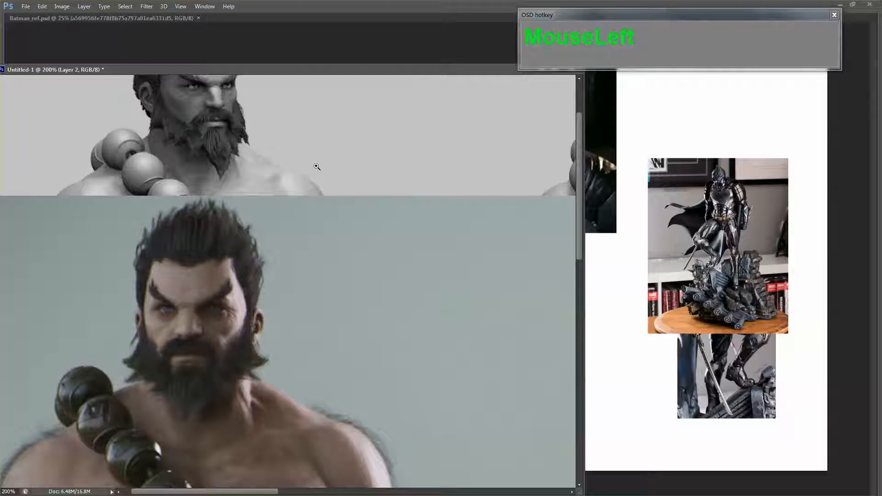
pyautogui.hotkey('ctrl', 'o')
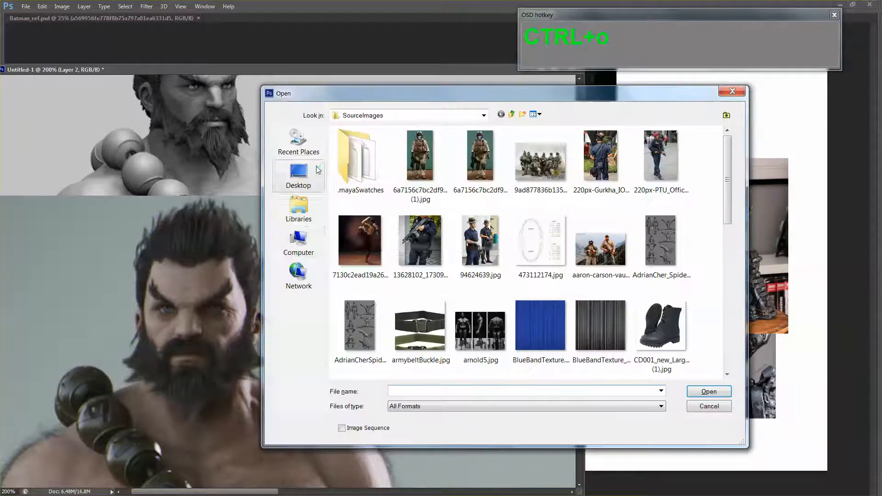
pyautogui.click(299, 244)
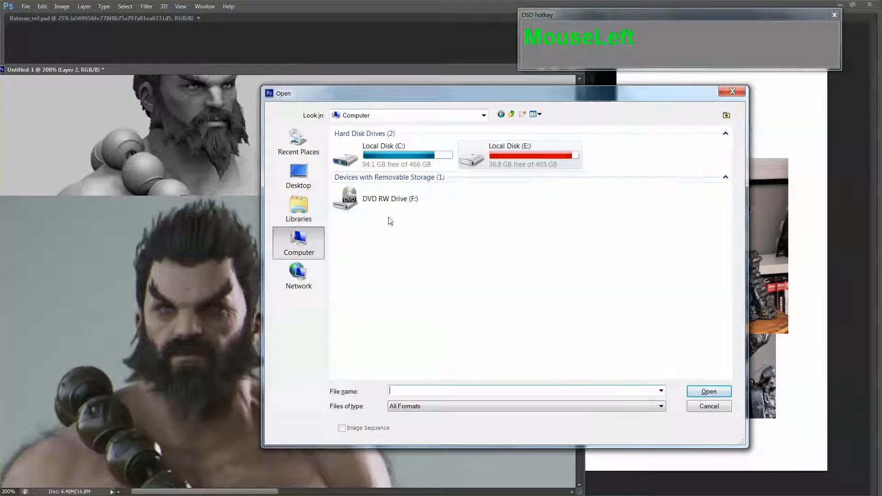
pyautogui.doubleClick(496, 173)
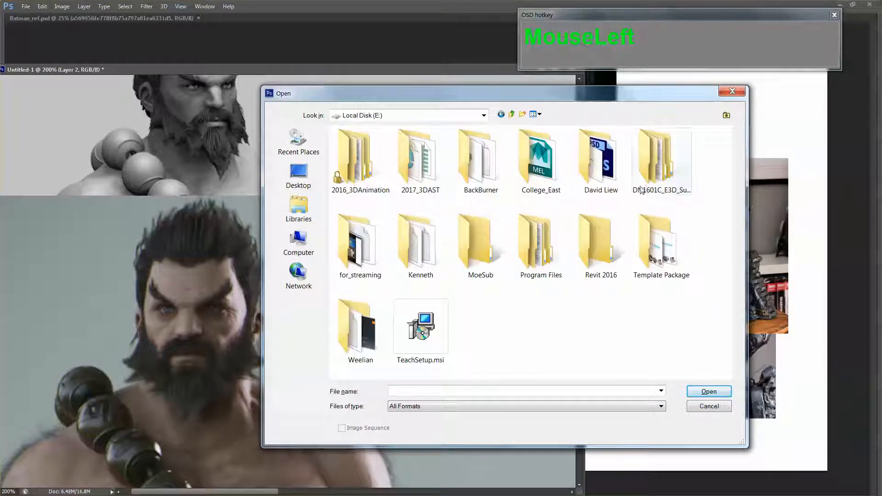
pyautogui.doubleClick(608, 180)
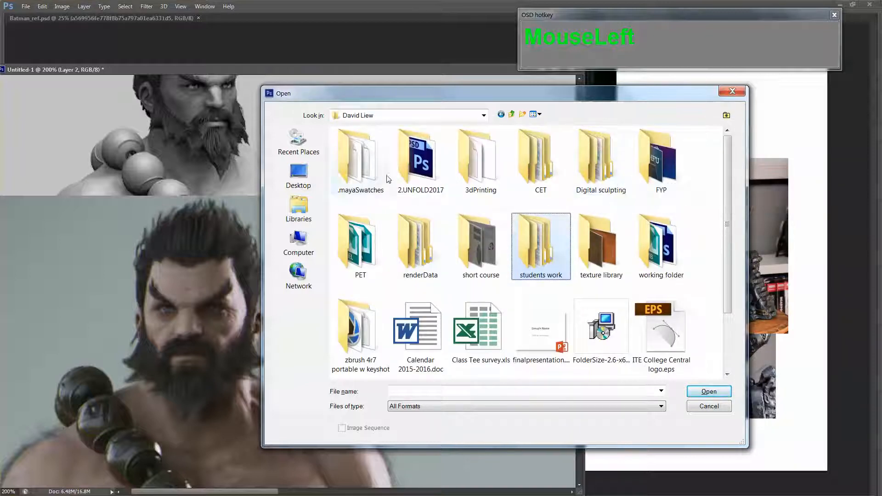
pyautogui.press('w')
pyautogui.doubleClick(650, 256)
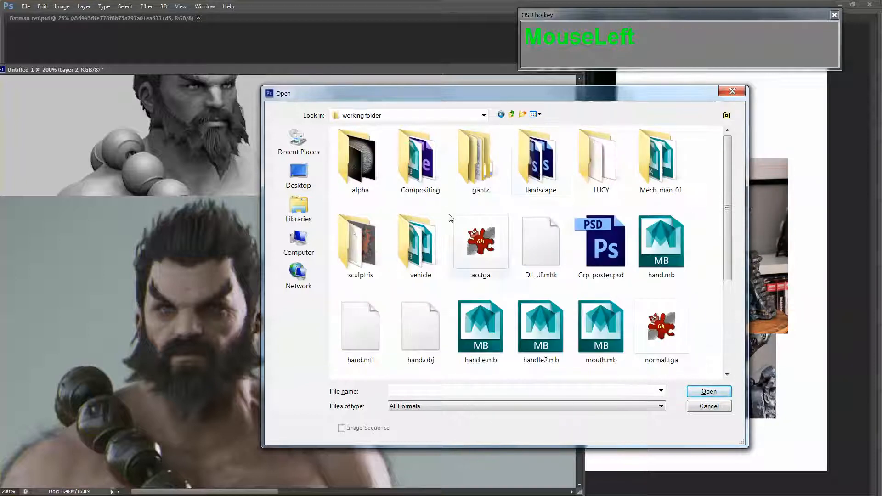
# Open Hair_UV.jpg from the gantz\texture\psds folder.
pyautogui.doubleClick(482, 171)
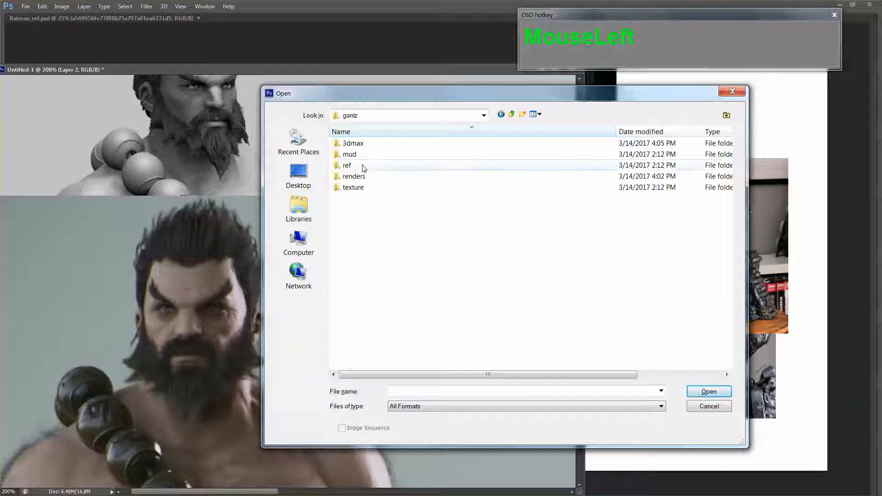
pyautogui.doubleClick(360, 178)
pyautogui.click(511, 114)
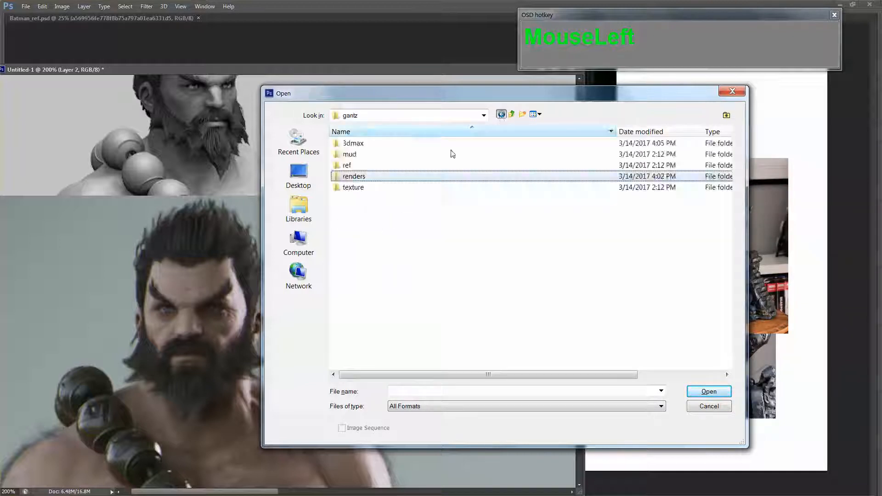
pyautogui.doubleClick(381, 190)
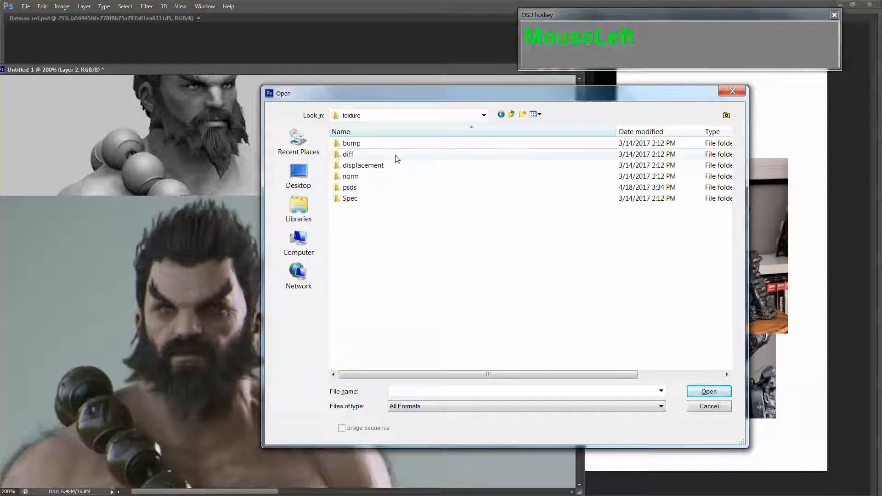
pyautogui.click(394, 157)
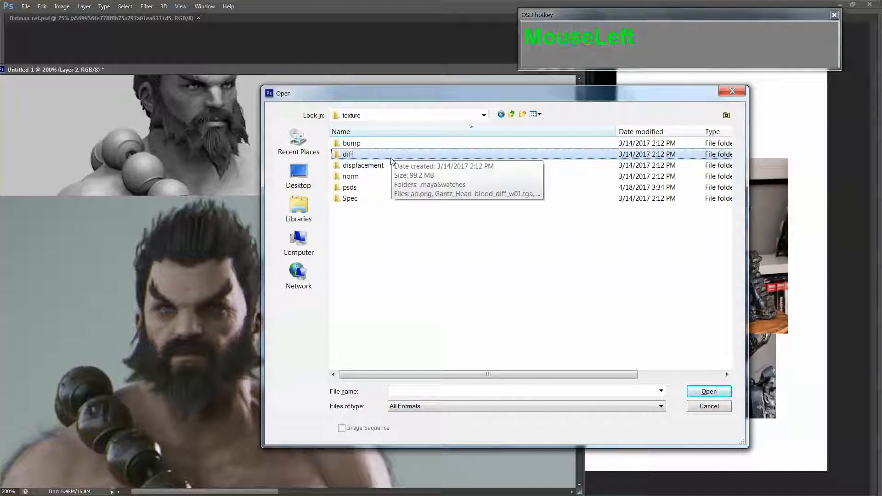
pyautogui.doubleClick(384, 187)
pyautogui.click(375, 174)
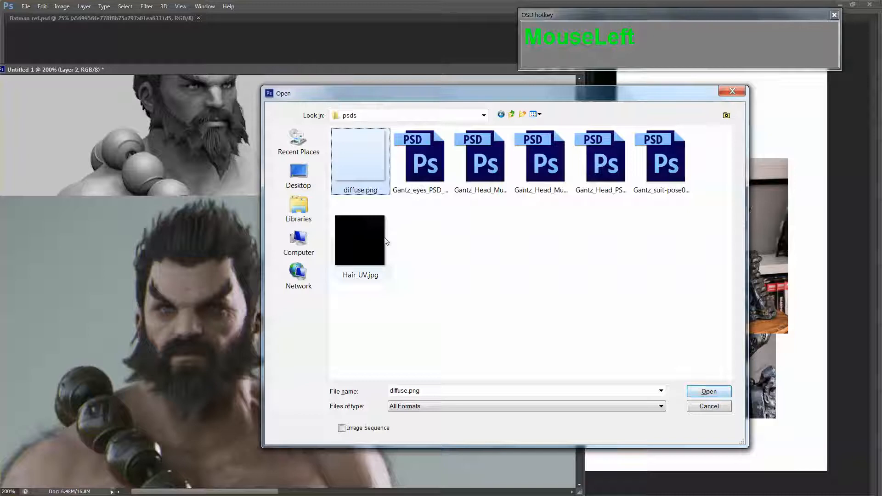
pyautogui.click(363, 269)
pyautogui.click(709, 392)
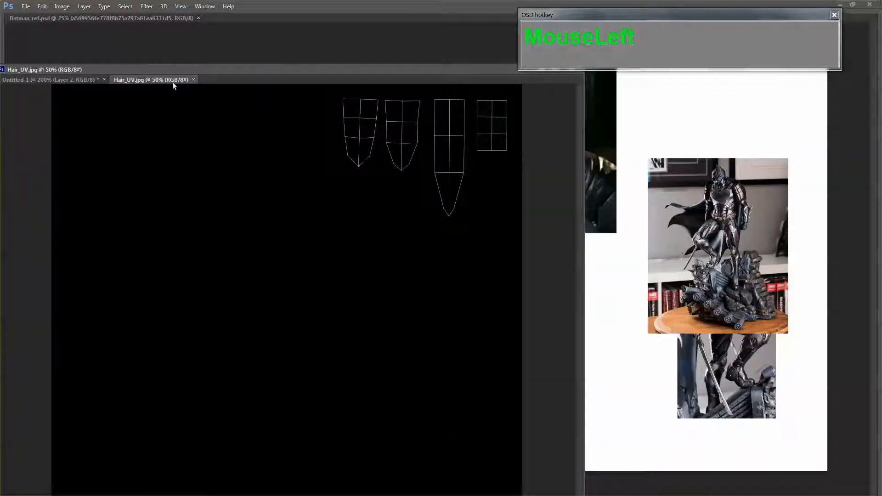
# Float Hair_UV.jpg in its own resized window with the panels shown, and fit the whole image in it at 33.3%.
pyautogui.moveTo(173, 86); pyautogui.dragTo(259, 97)
pyautogui.press('Tab')
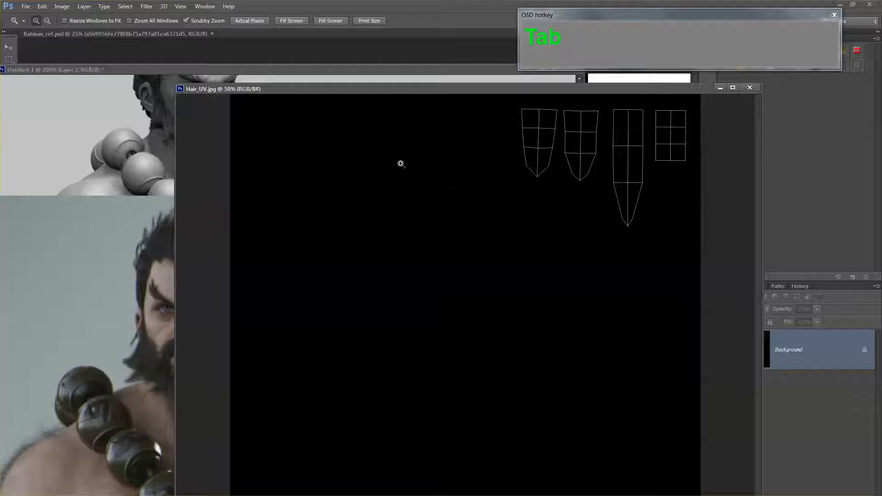
pyautogui.moveTo(551, 93); pyautogui.dragTo(483, 119)
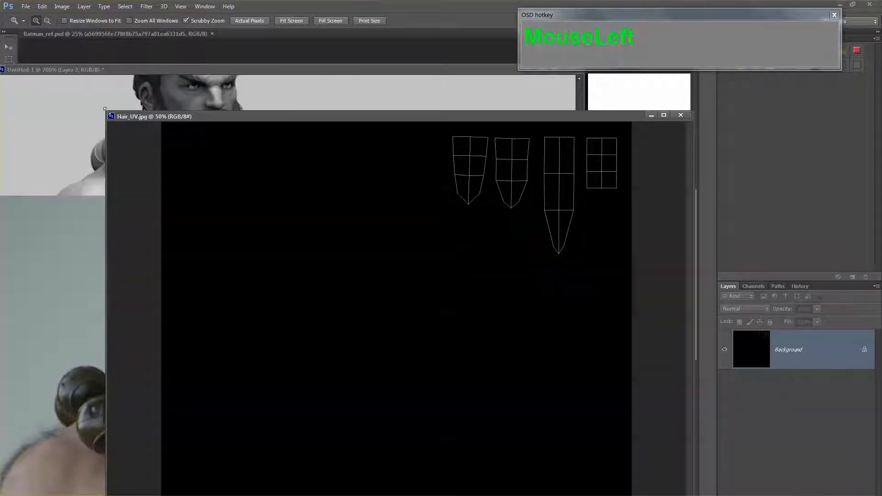
pyautogui.moveTo(104, 109); pyautogui.dragTo(218, 182)
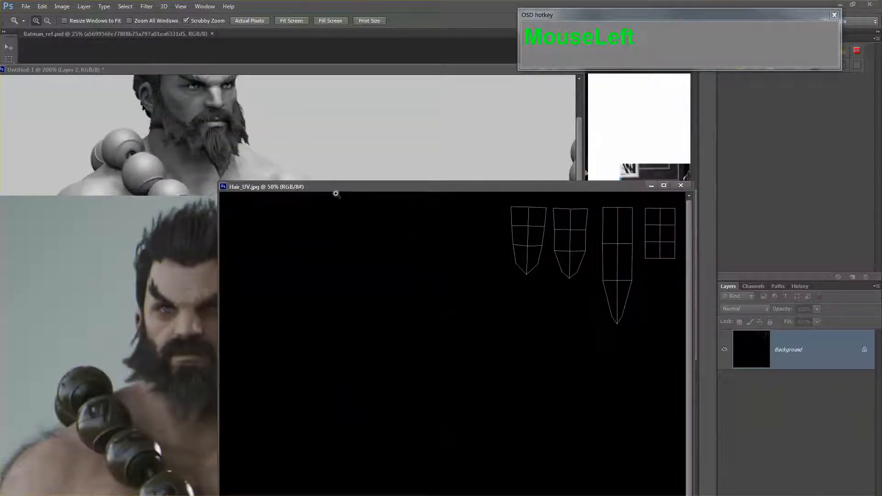
pyautogui.moveTo(333, 188); pyautogui.dragTo(274, 74)
pyautogui.keyDown('alt'); pyautogui.click(384, 243); pyautogui.keyUp('alt')
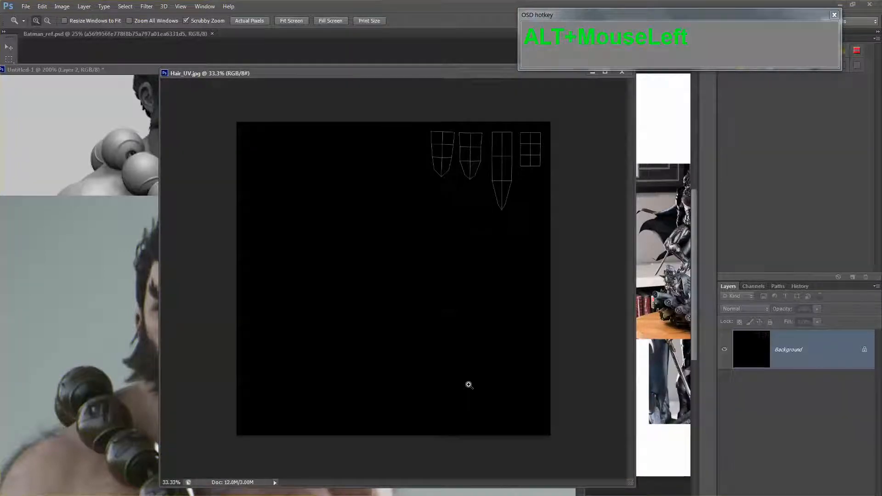
# Duplicate the Background layer of Hair_UV.jpg and invert the copy's colours.
pyautogui.hotkey('ctrl', 'j')
pyautogui.hotkey('ctrl', 'i')
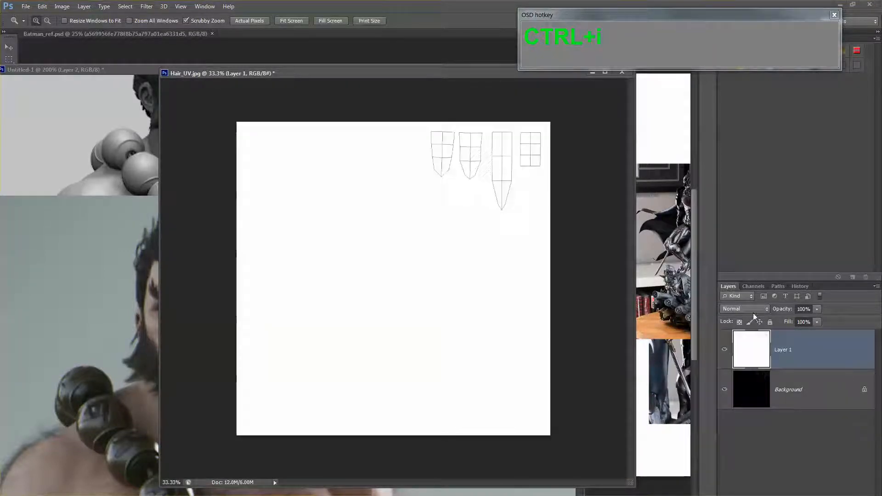
# Set Layer 1's blend mode to Multiply and select the four UV shell areas on the Background layer with the Magic Wand.
pyautogui.click(754, 310)
pyautogui.click(735, 50)
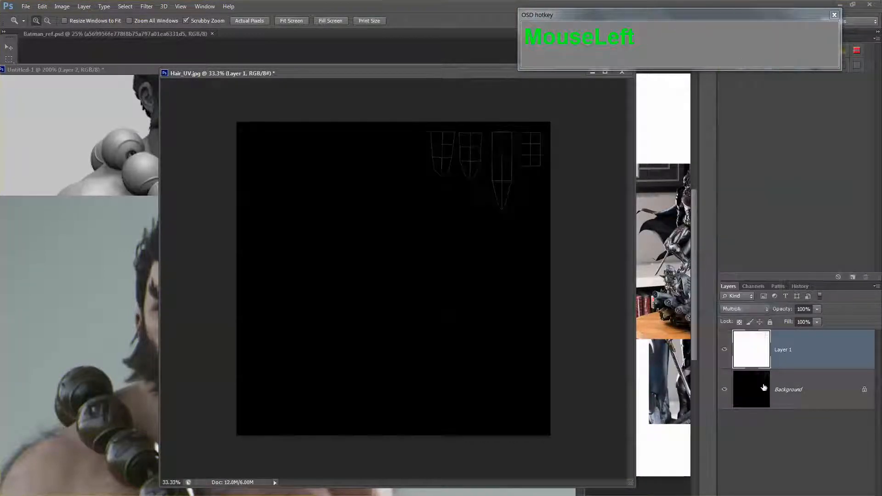
pyautogui.click(763, 388)
pyautogui.press('w')
pyautogui.click(452, 299)
pyautogui.hotkey('ctrl', 'shift', 'i')
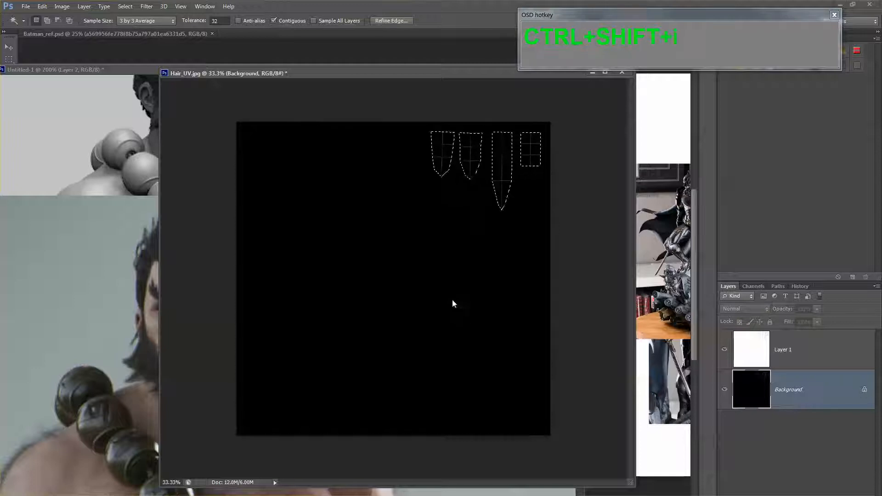
# Expand the UV shell selection by 3 pixels.
pyautogui.click(125, 6)
pyautogui.moveTo(158, 125)
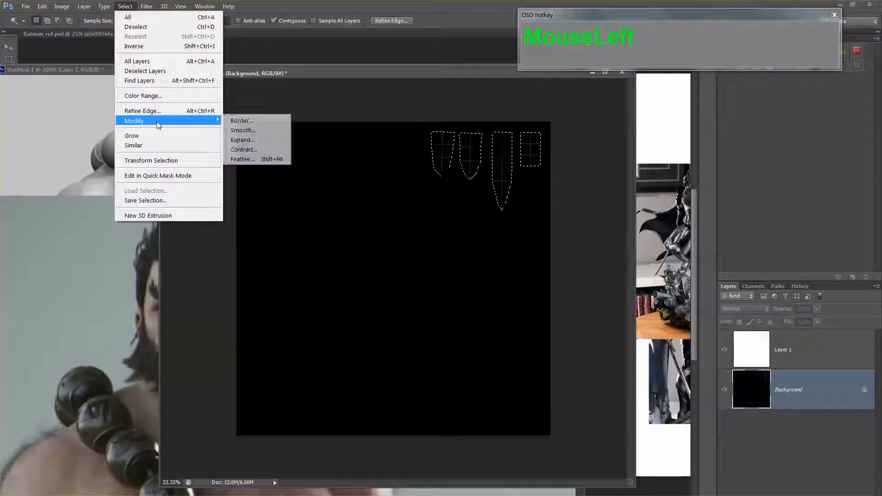
pyautogui.click(242, 140)
pyautogui.write('3')
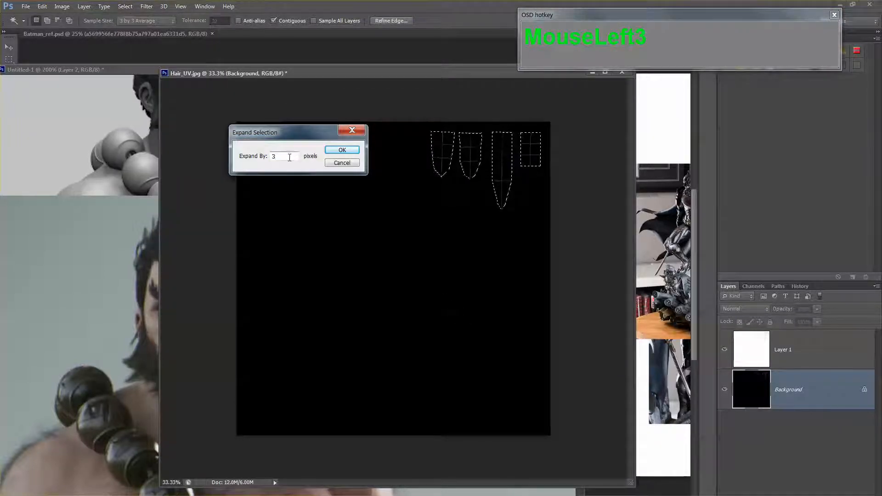
pyautogui.press('Return')
# Create a new layer above Background, fill the expanded selection with the red foreground colour and deselect.
pyautogui.press('z')
pyautogui.hotkey('ctrl', 'shift', 'n')
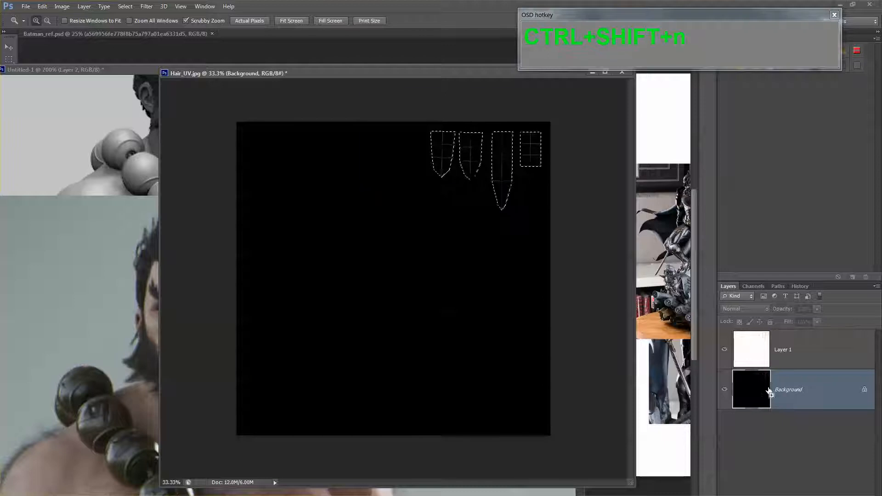
pyautogui.press('Return')
pyautogui.hotkey('alt', 'Delete')
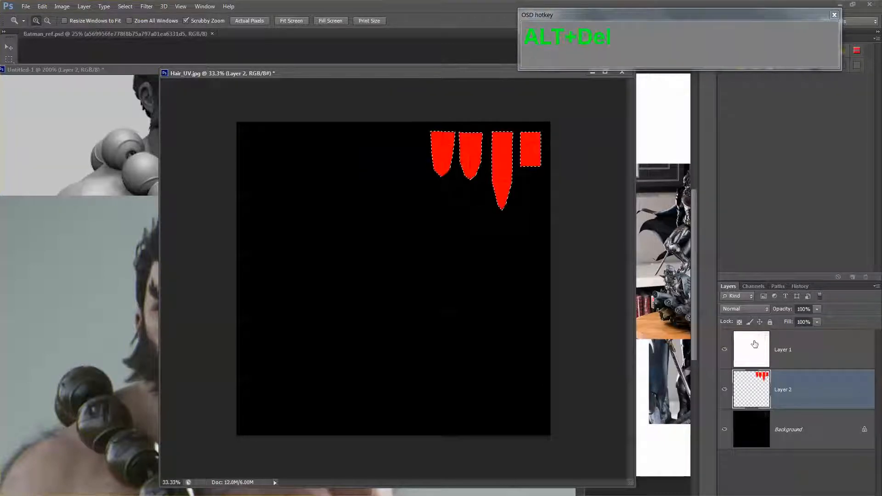
pyautogui.hotkey('ctrl', 'd')
# Fill the Background layer with the foreground colour and desaturate it to grey.
pyautogui.click(760, 434)
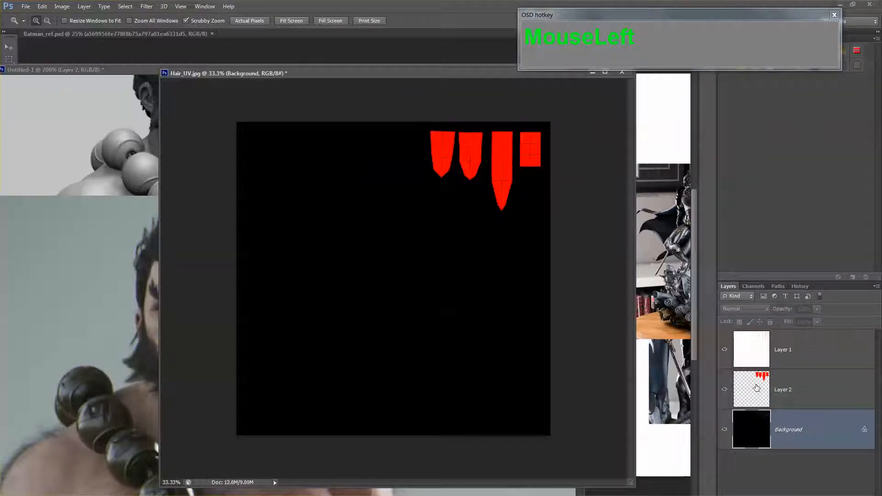
pyautogui.hotkey('alt', 'Delete')
pyautogui.hotkey('ctrl', 'shift', 'u')
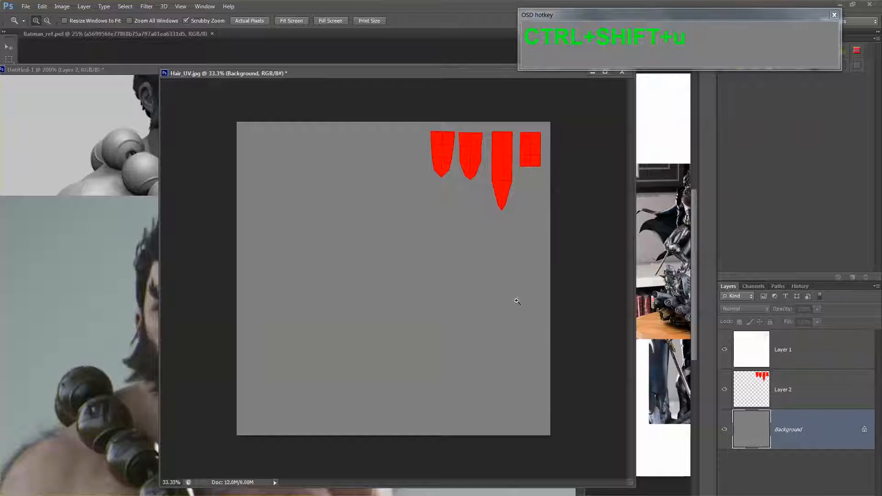
# Rename the layer holding the red UV shapes as mask.
pyautogui.click(508, 183)
pyautogui.doubleClick(782, 390)
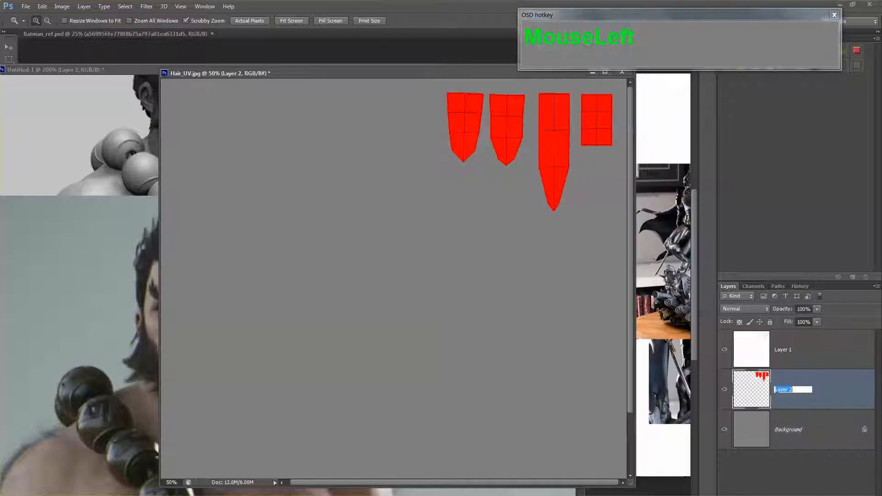
pyautogui.write('mask')
pyautogui.press('Return')
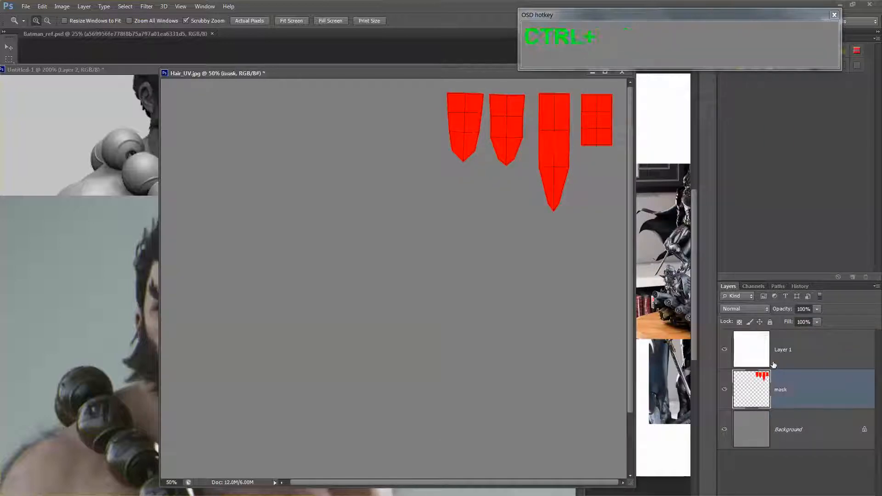
# Add a new empty layer above the mask layer and reposition the Hair_UV.jpg window over the reference image.
pyautogui.hotkey('ctrl', 'shift', 'n')
pyautogui.press('Return')
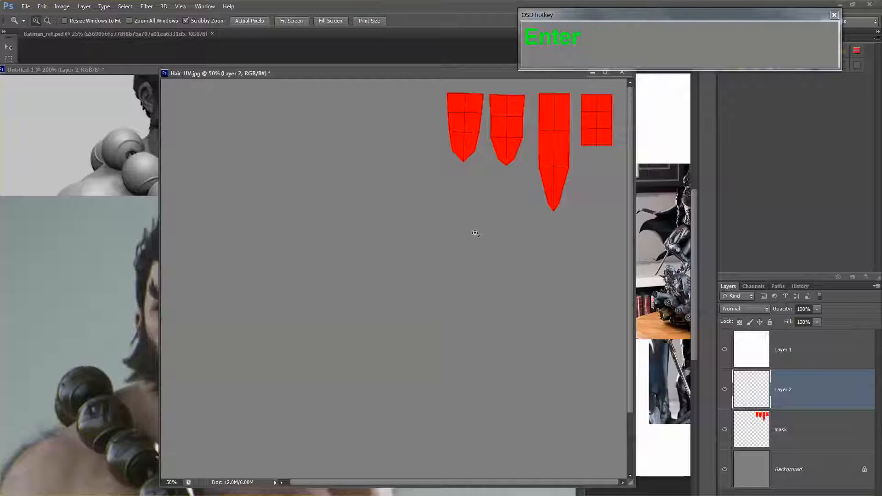
pyautogui.moveTo(456, 76); pyautogui.dragTo(368, 175)
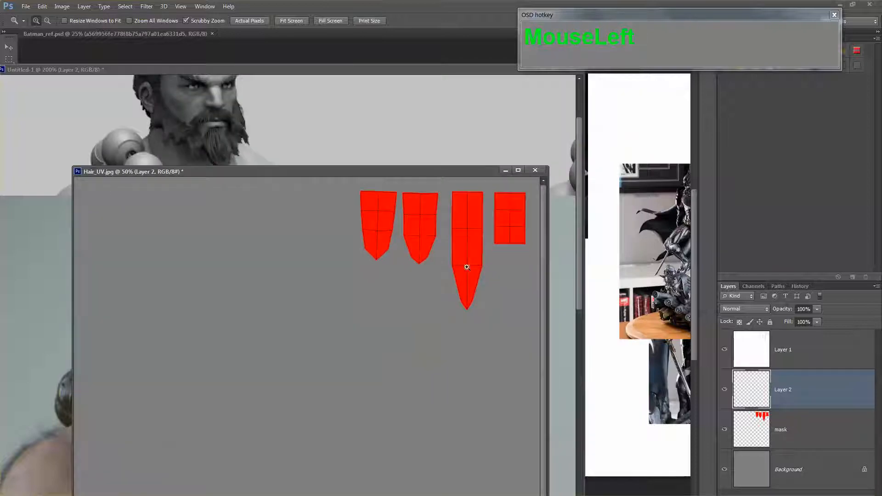
pyautogui.moveTo(178, 169); pyautogui.dragTo(245, 83)
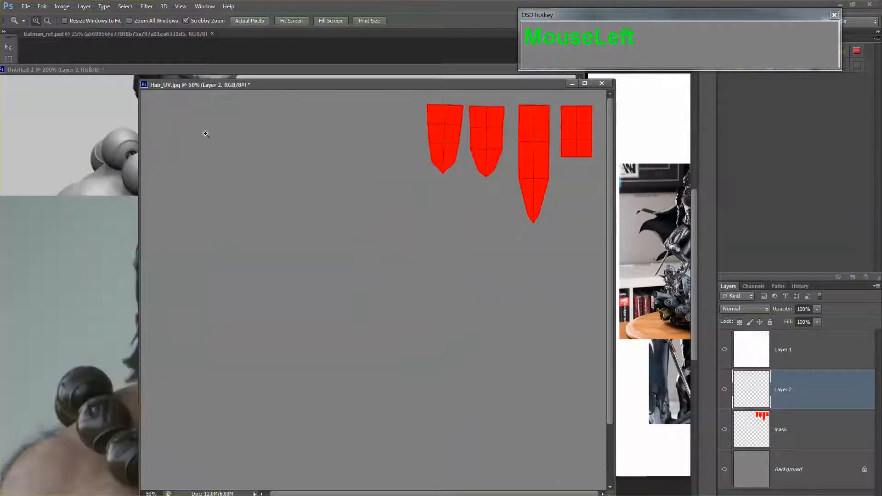
# Rename the Multiply layer containing the UV wireframe as uv.
pyautogui.click(838, 434)
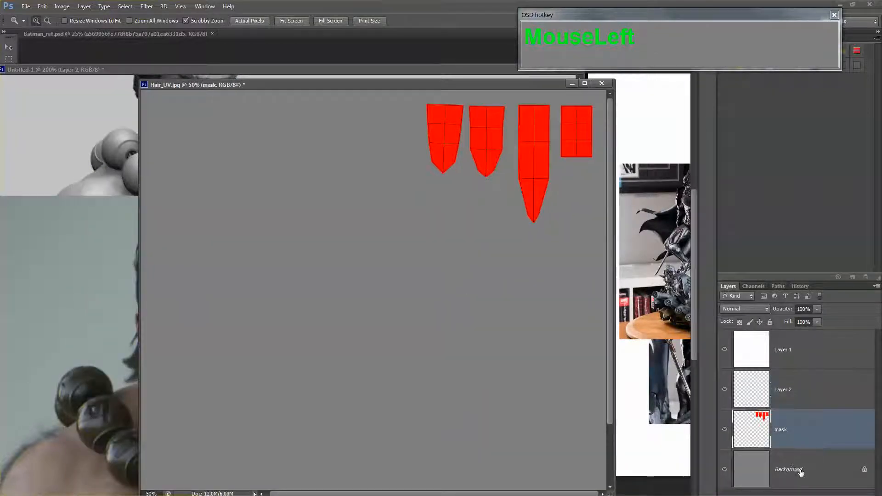
pyautogui.click(807, 475)
pyautogui.click(810, 363)
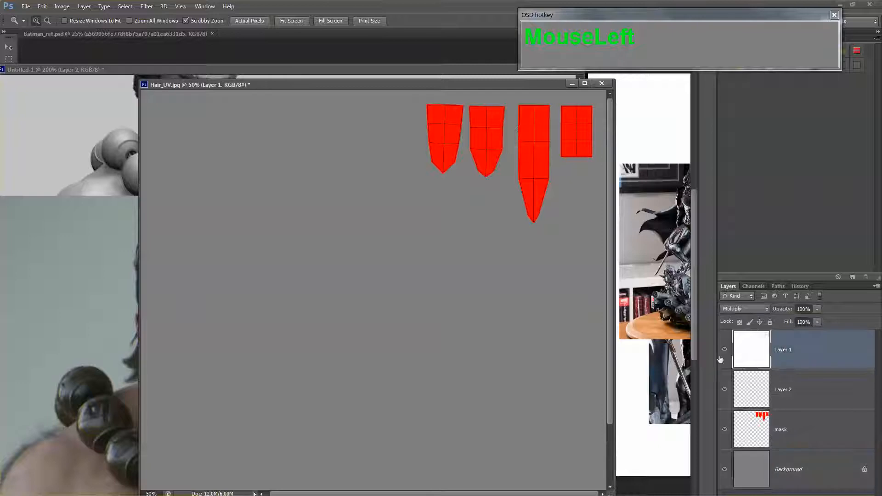
pyautogui.doubleClick(783, 350)
pyautogui.write('uv')
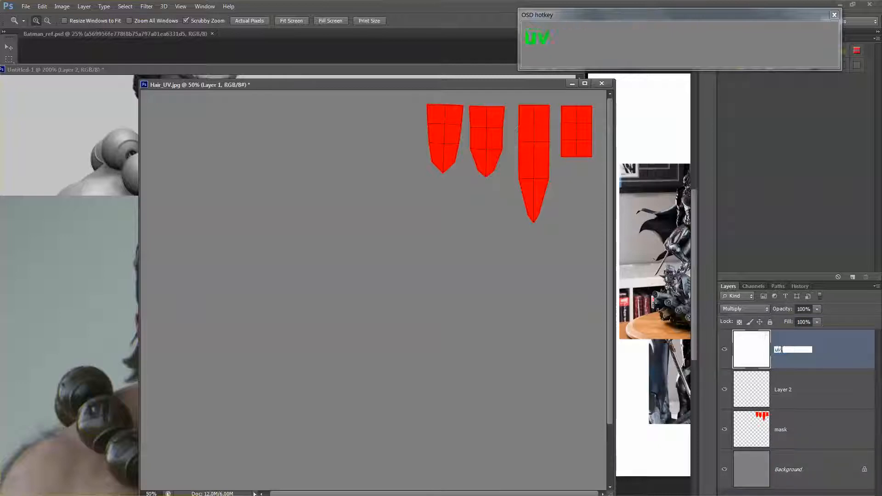
pyautogui.press('Return')
# Rename the empty layer between uv and mask as hair.
pyautogui.click(759, 425)
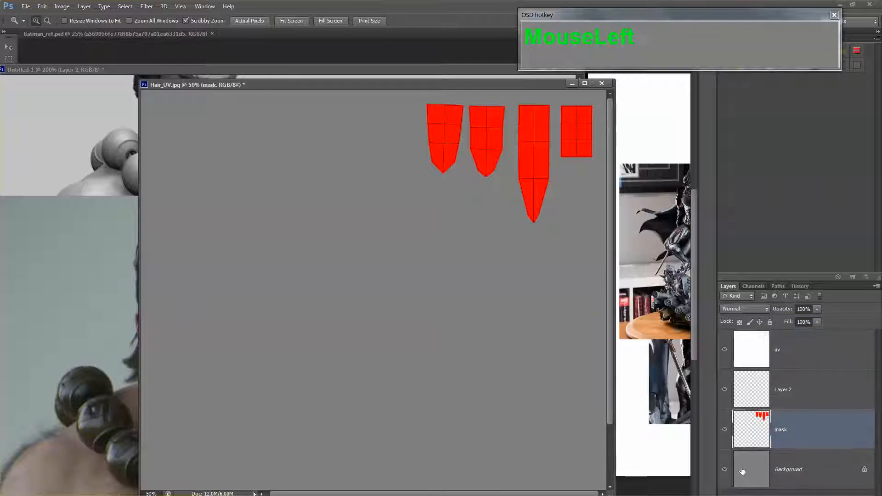
pyautogui.click(759, 383)
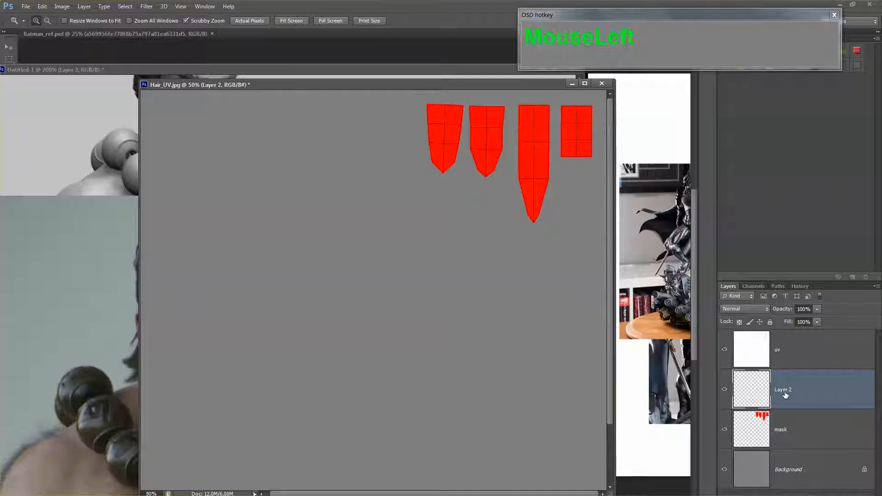
pyautogui.doubleClick(784, 394)
pyautogui.write('hair')
pyautogui.press('Return')
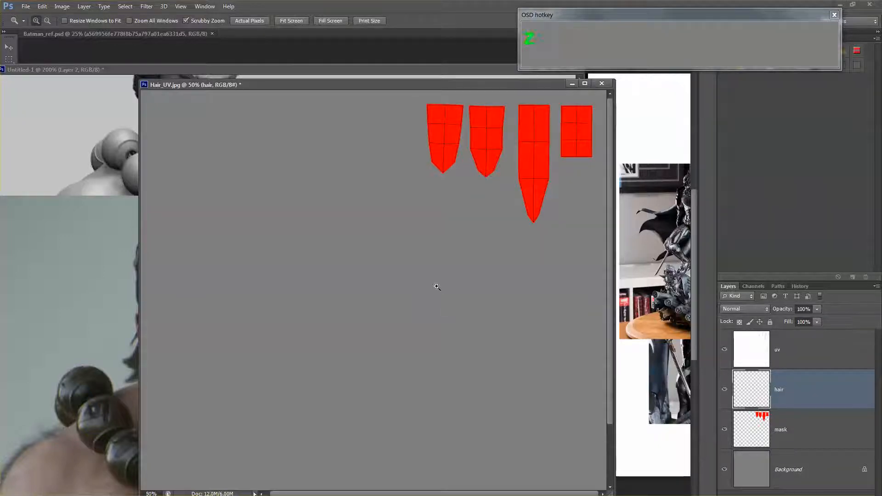
# Bring the bearded character's head into view in Untitled-1, shift that window off the toolbar and return to Hair_UV.jpg.
pyautogui.keyDown('alt'); pyautogui.scroll(-1, 437, 290); pyautogui.keyUp('alt')
pyautogui.middleClick(122, 209)
pyautogui.moveTo(195, 237); pyautogui.dragTo(112, 275)
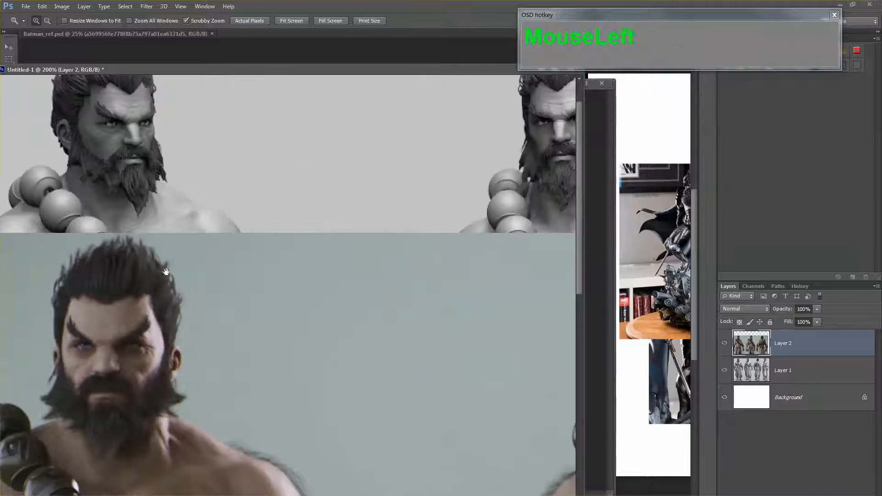
pyautogui.middleClick(600, 256)
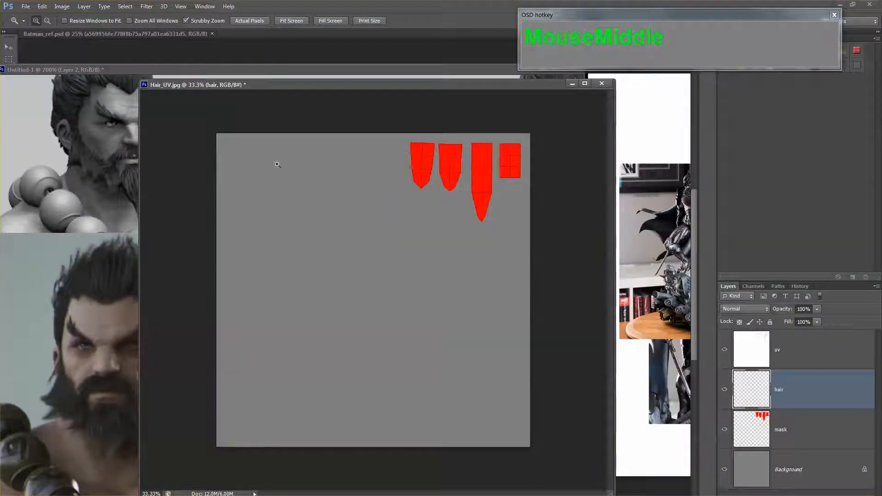
pyautogui.moveTo(109, 69); pyautogui.dragTo(193, 110)
pyautogui.click(254, 96)
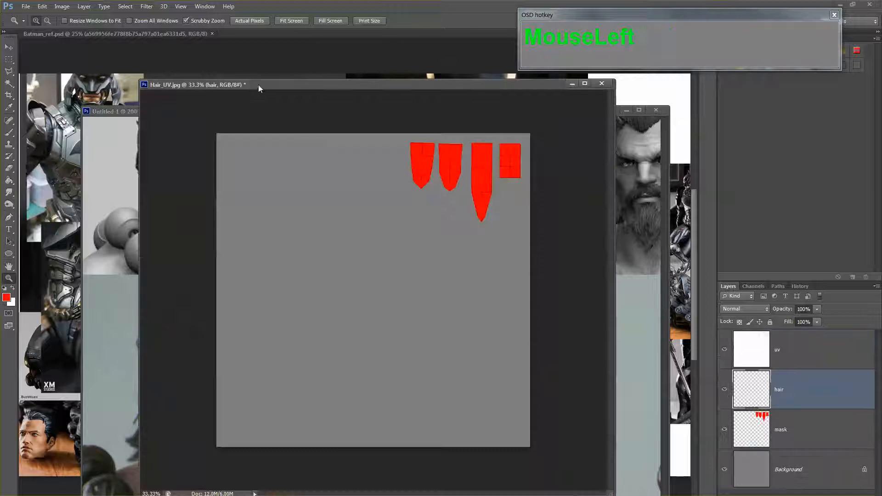
# Set the foreground colour to dark brown #3d2400 and fill the hair layer with it.
pyautogui.click(7, 297)
pyautogui.click(250, 155)
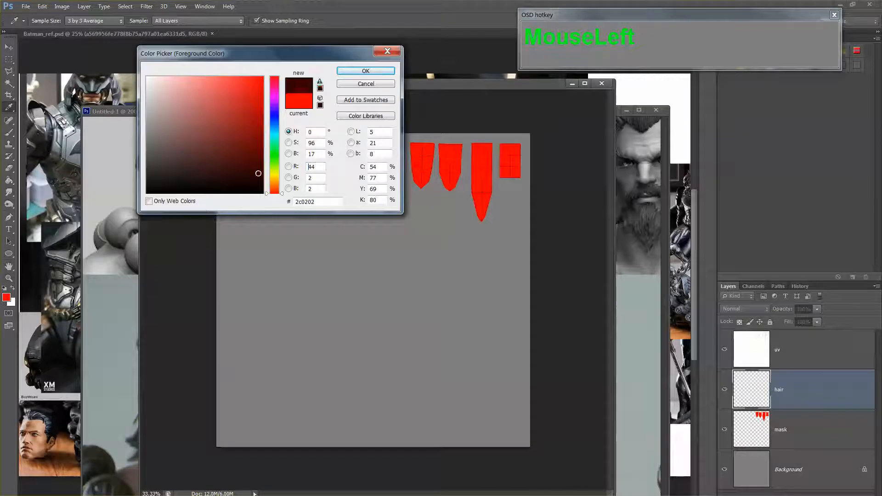
pyautogui.moveTo(275, 186); pyautogui.dragTo(275, 182)
pyautogui.click(258, 171)
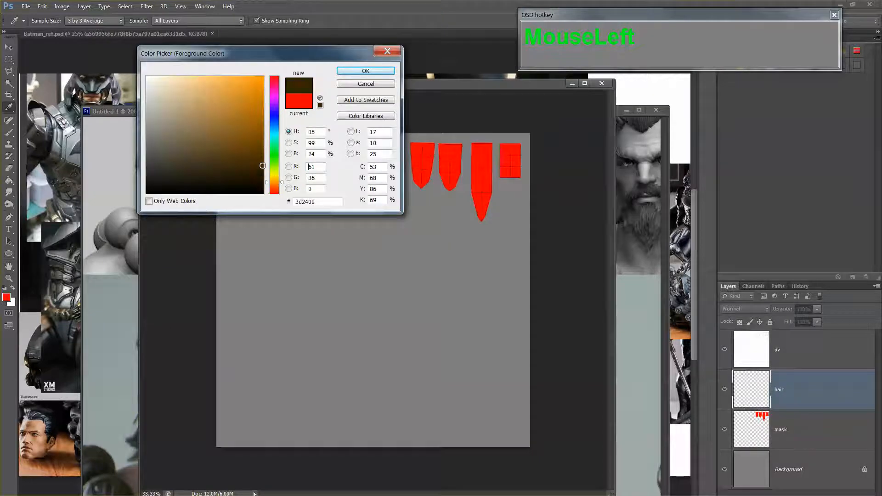
pyautogui.click(353, 71)
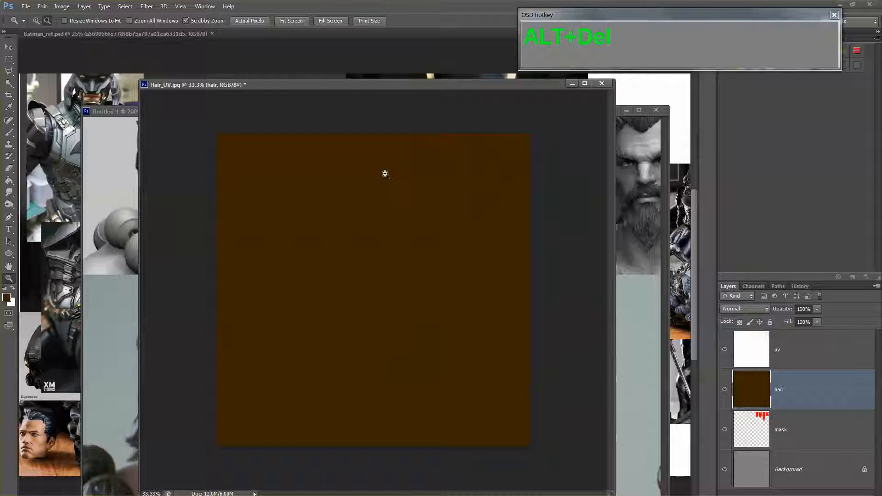
pyautogui.hotkey('alt', 'Delete')
# Duplicate the hair layer and add uniform monochromatic noise of about 94% to the copy.
pyautogui.click(730, 394)
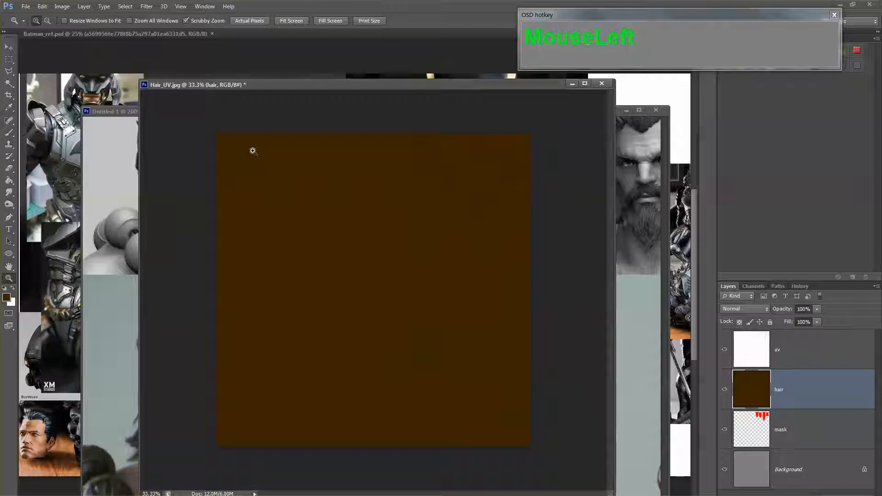
pyautogui.hotkey('ctrl', 'j')
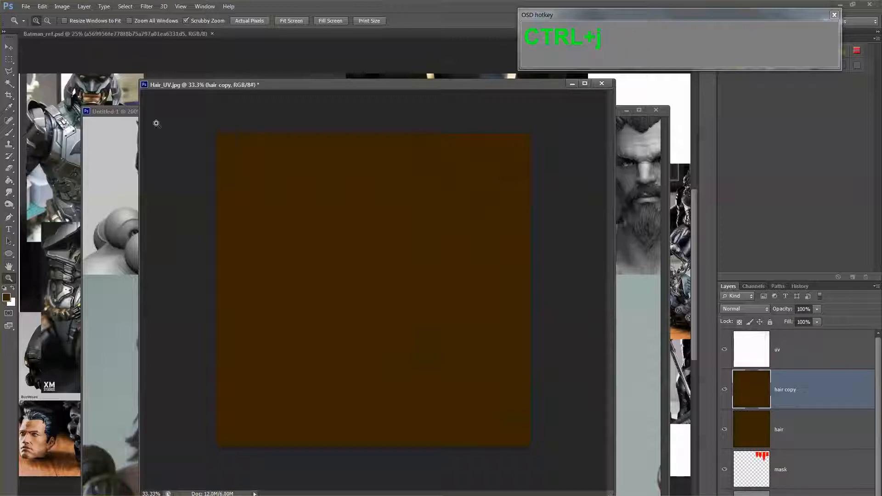
pyautogui.click(146, 6)
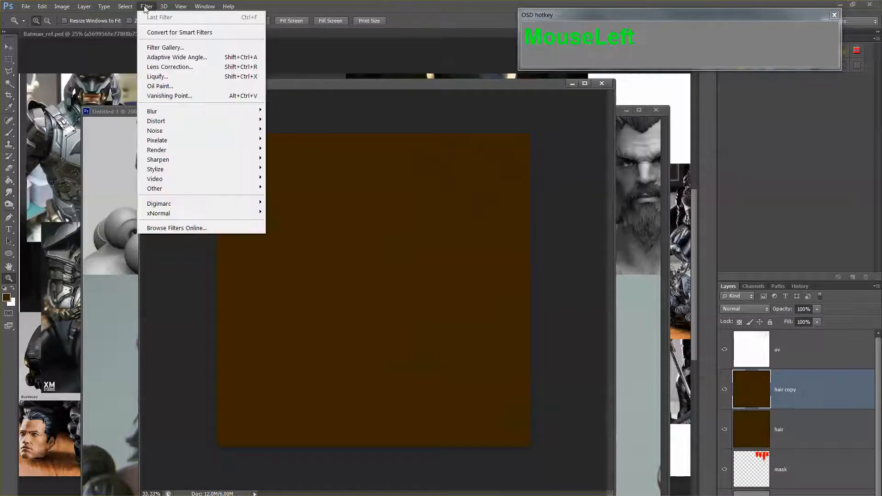
pyautogui.moveTo(218, 132)
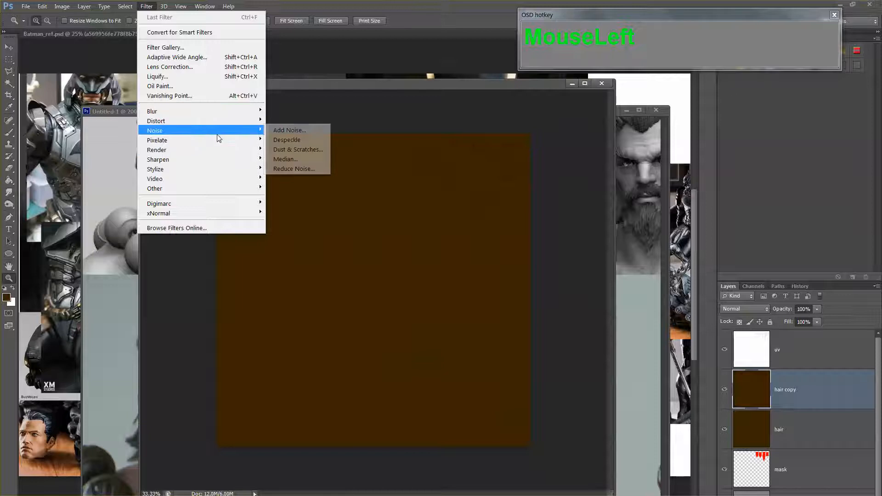
pyautogui.click(289, 132)
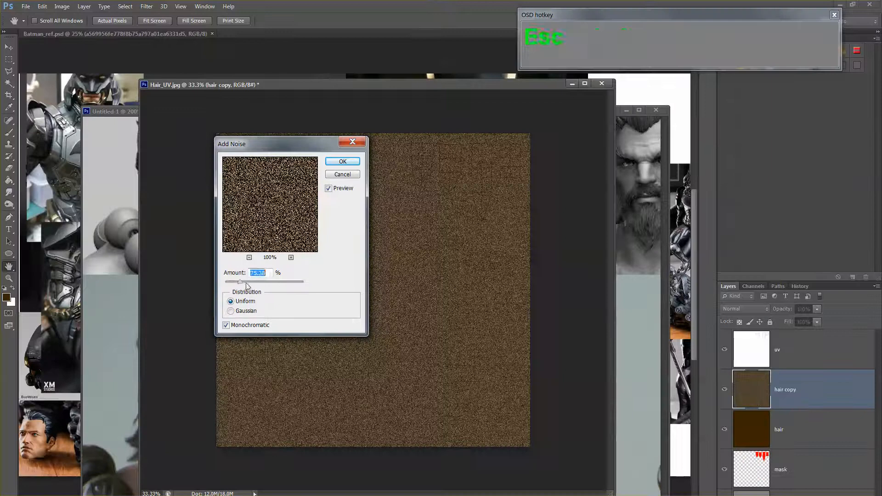
pyautogui.moveTo(247, 286)
pyautogui.mouseDown()
pyautogui.moveTo(280, 284)
pyautogui.moveTo(241, 288)
pyautogui.mouseUp()
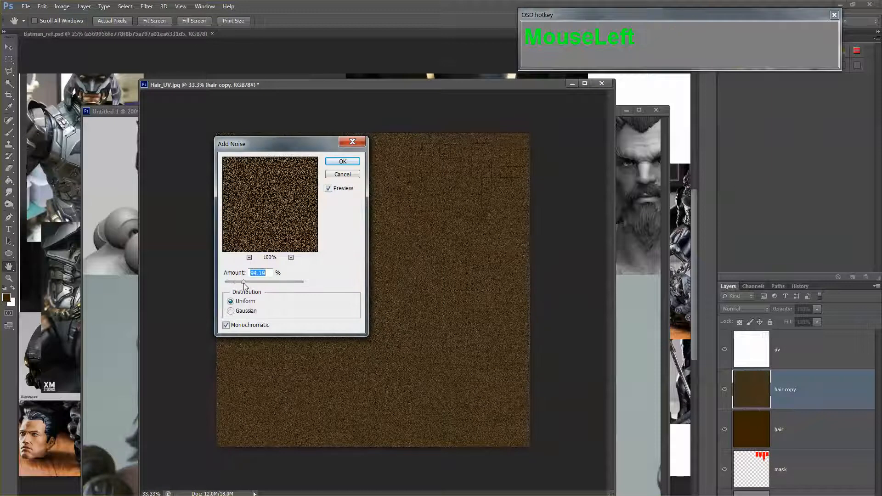
pyautogui.click(349, 164)
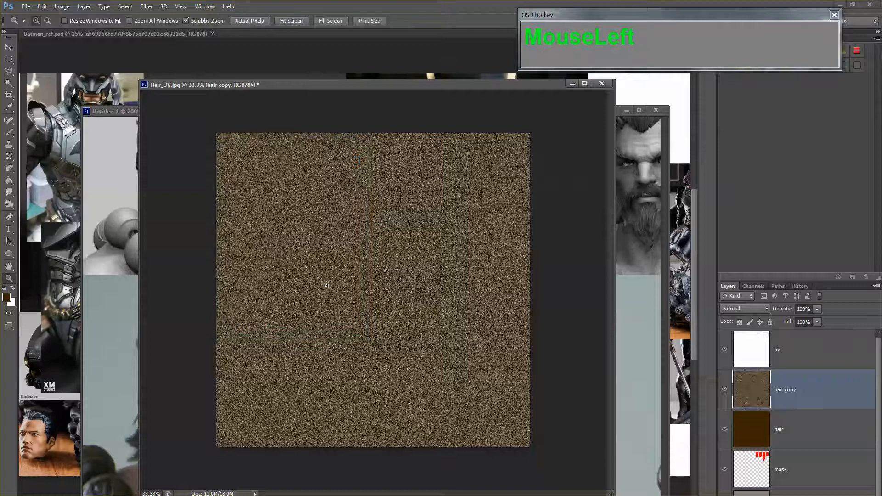
# Apply a Motion Blur with a 90° angle and a 90-pixel distance to the hair copy layer.
pyautogui.click(147, 7)
pyautogui.moveTo(179, 112)
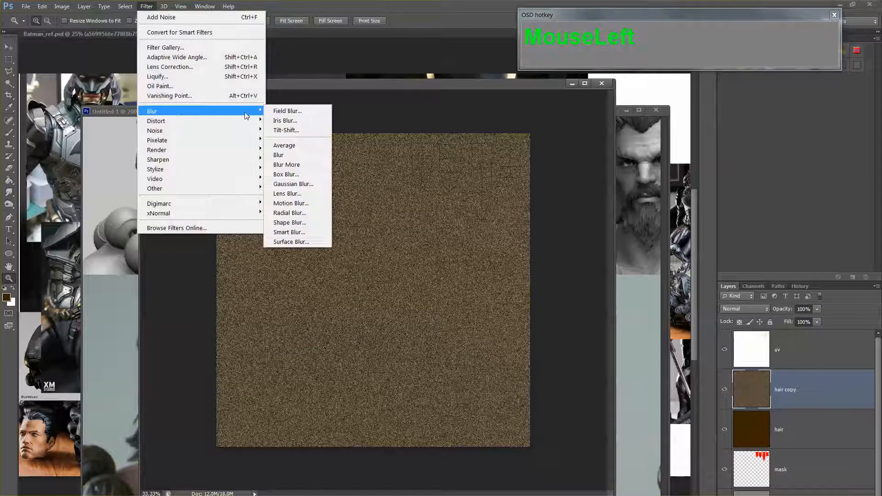
pyautogui.click(291, 203)
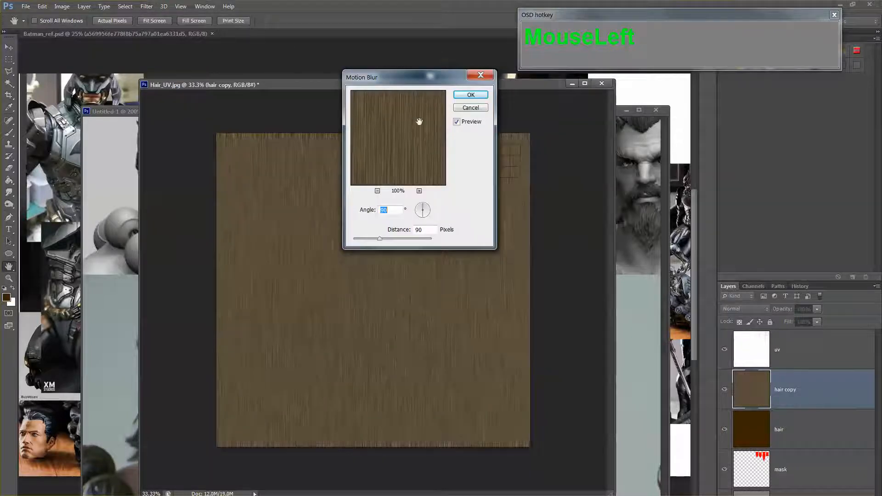
pyautogui.moveTo(417, 80); pyautogui.dragTo(301, 96)
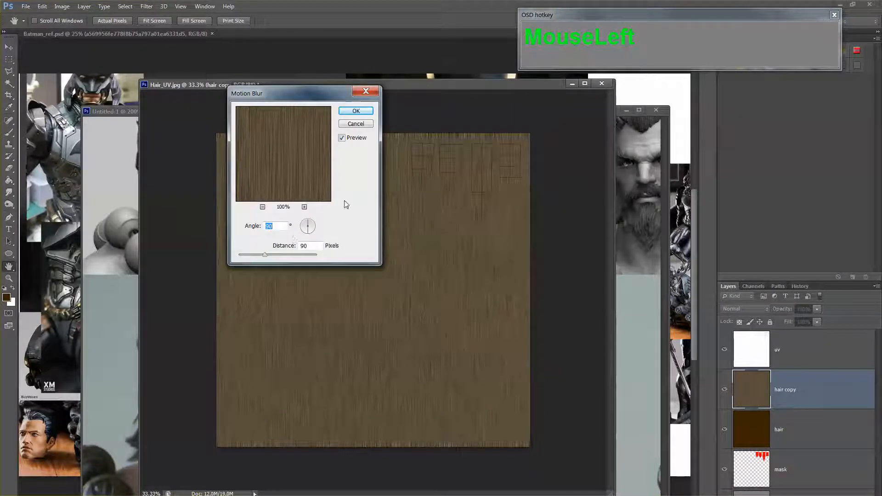
pyautogui.moveTo(299, 138); pyautogui.dragTo(296, 170)
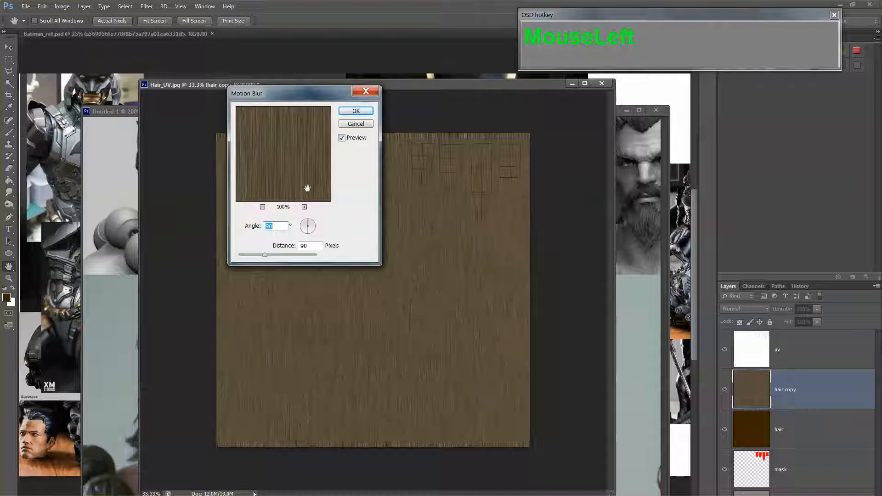
pyautogui.press('z')
pyautogui.click(356, 111)
pyautogui.moveTo(472, 157); pyautogui.dragTo(382, 314)
pyautogui.keyDown('alt'); pyautogui.click(394, 287); pyautogui.keyUp('alt')
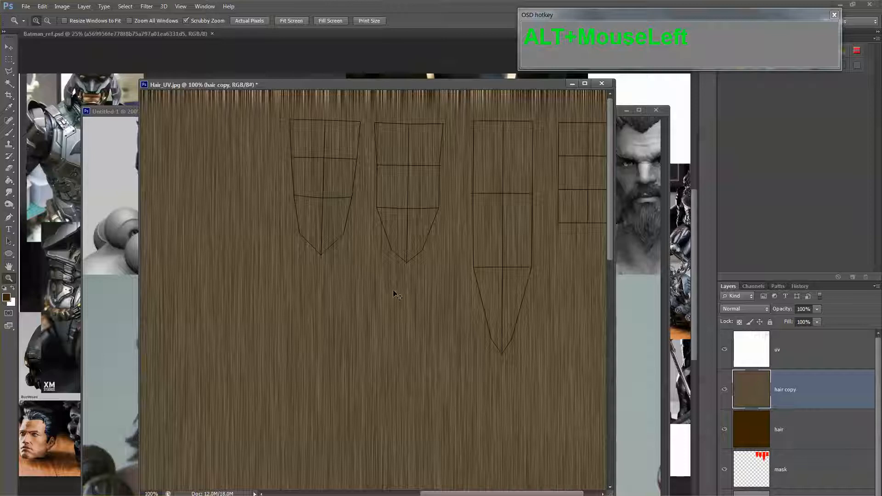
# Compare the hair copy layer with and without the Motion Blur, and undo both the blur and the noise.
pyautogui.press('ctrl')
pyautogui.hotkey('ctrl', 'z')
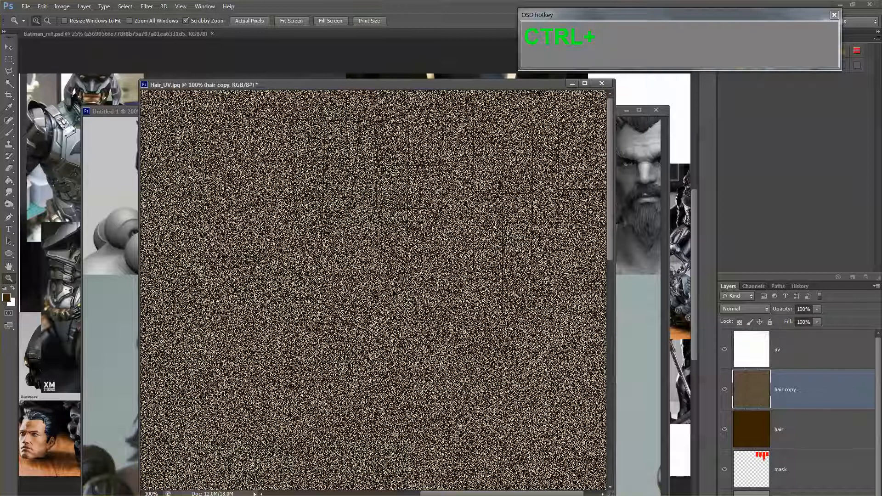
pyautogui.hotkey('ctrl', 'y')
pyautogui.hotkey('ctrl', 'y')
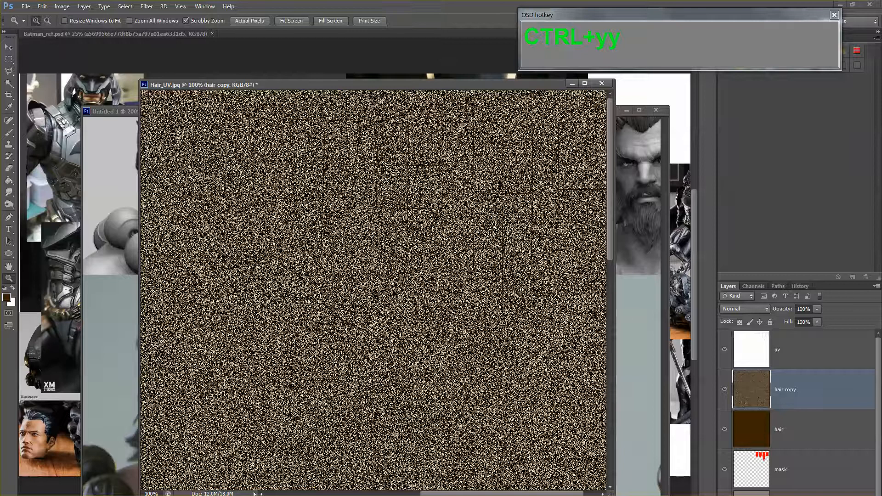
pyautogui.hotkey('ctrl', 'z')
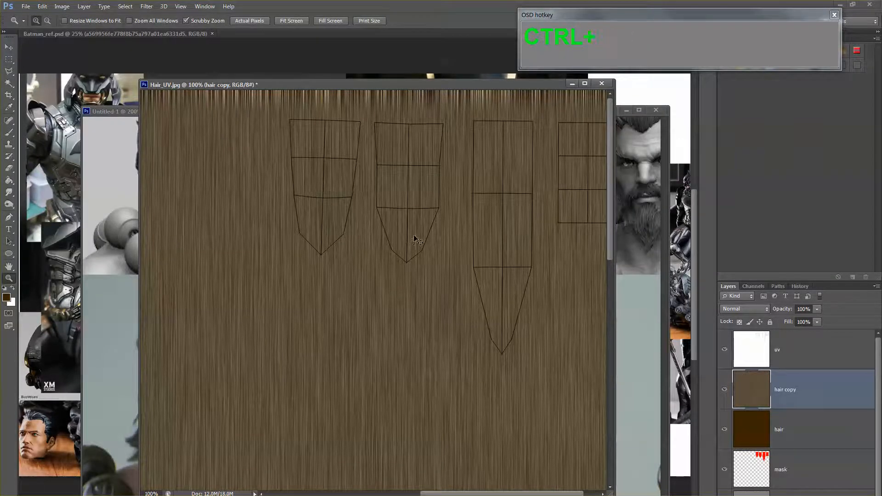
pyautogui.hotkey('ctrl', 'z')
pyautogui.hotkey('ctrl', 'alt', 'z')
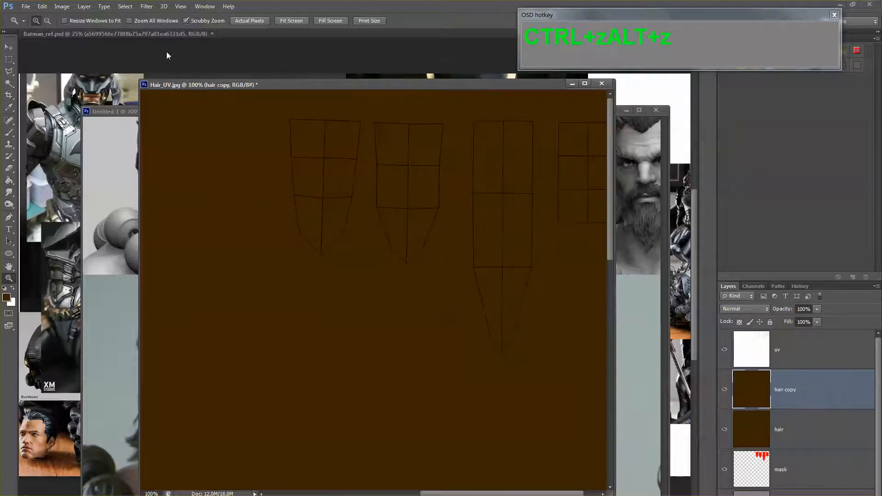
# Restore the undone noise on the hair copy layer without the Motion Blur.
pyautogui.click(147, 6)
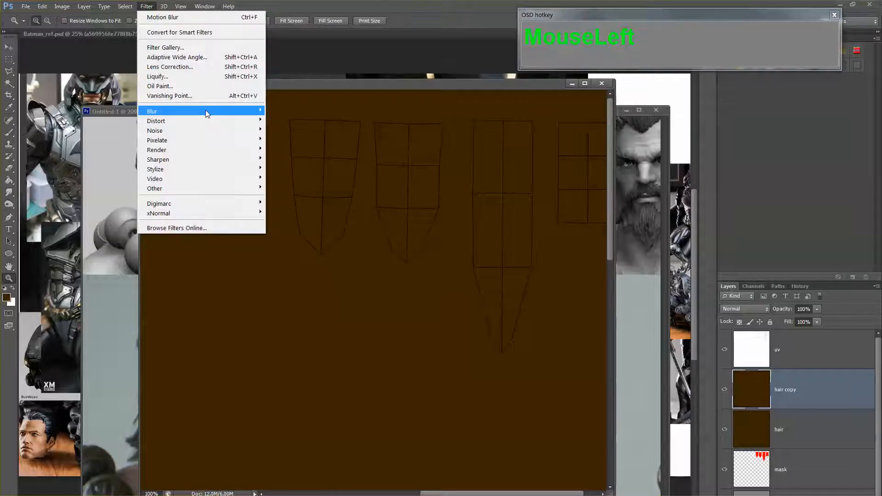
pyautogui.press('Escape')
pyautogui.middleClick(430, 315)
pyautogui.hotkey('ctrl', 'z')
pyautogui.click(434, 327)
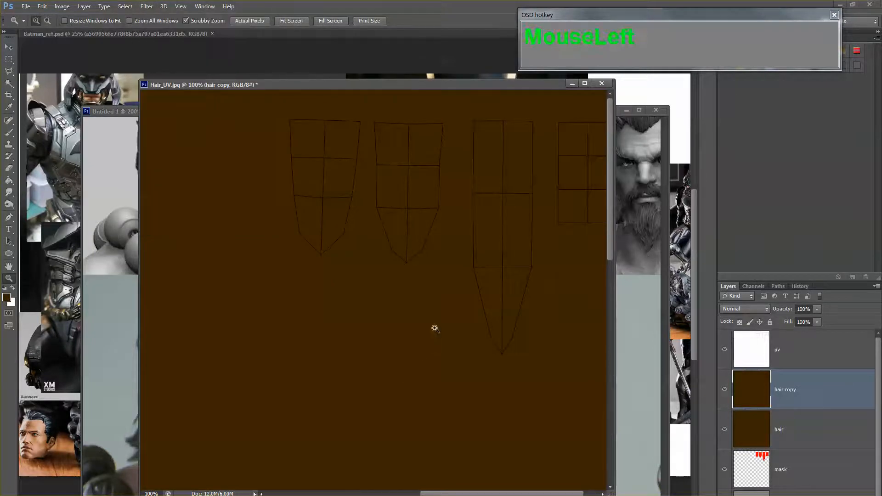
pyautogui.hotkey('ctrl', 'z')
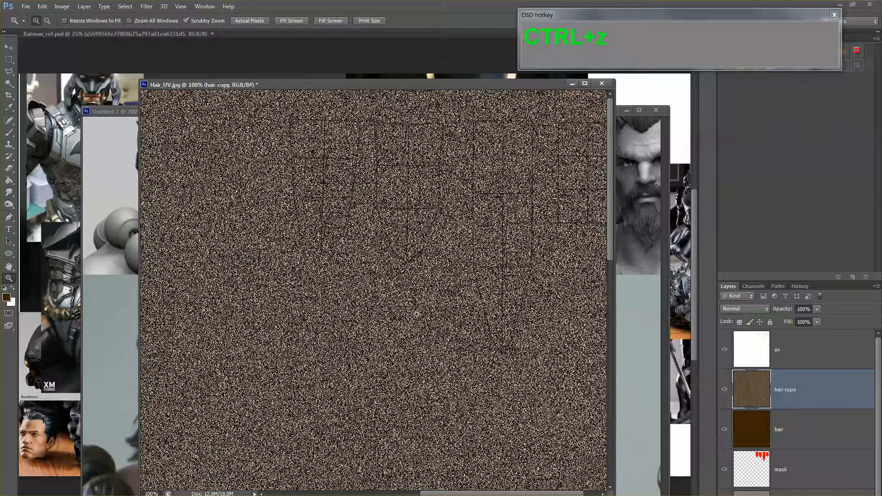
# Activate the Rectangular Marquee tool for the noisy hair copy layer.
pyautogui.keyDown('alt'); pyautogui.scroll(-1, 388, 347); pyautogui.keyUp('alt')
pyautogui.hotkey('alt', 'm')
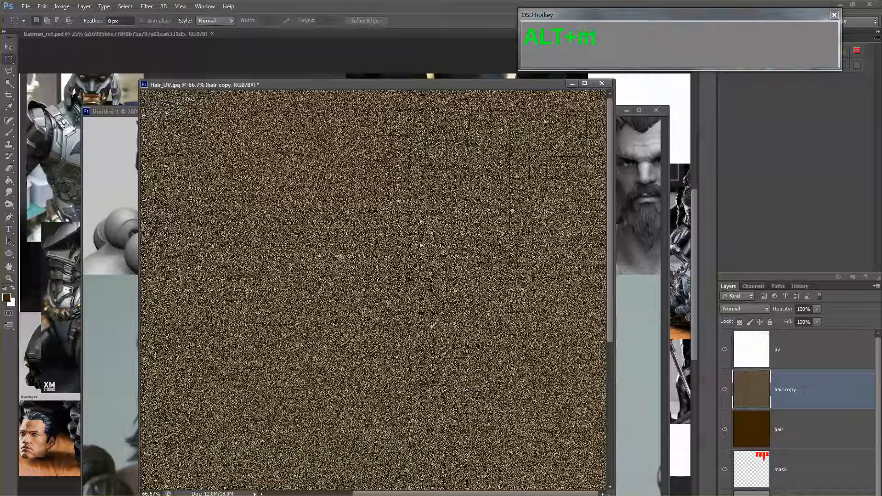
# Copy a rectangular patch of the noise texture to a new layer and delete the full hair copy noise layer.
pyautogui.moveTo(340, 253); pyautogui.dragTo(554, 399)
pyautogui.hotkey('ctrl', 'j')
pyautogui.click(759, 431)
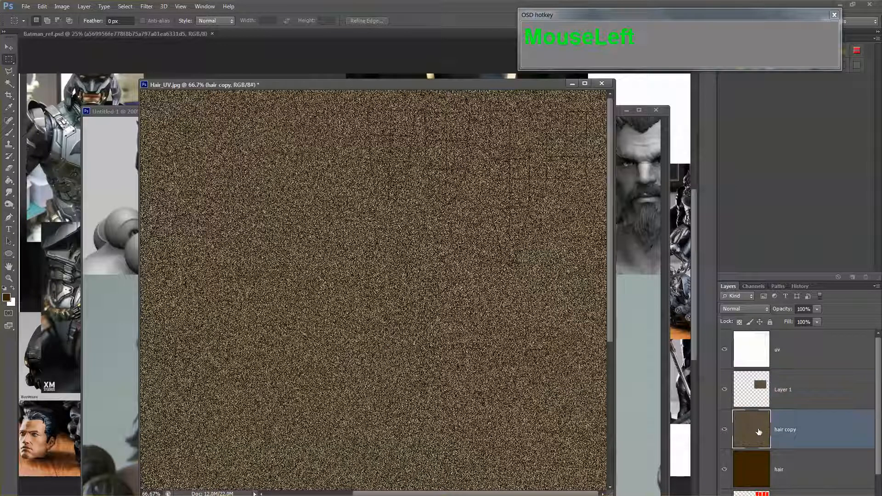
pyautogui.press('Delete')
pyautogui.press('v')
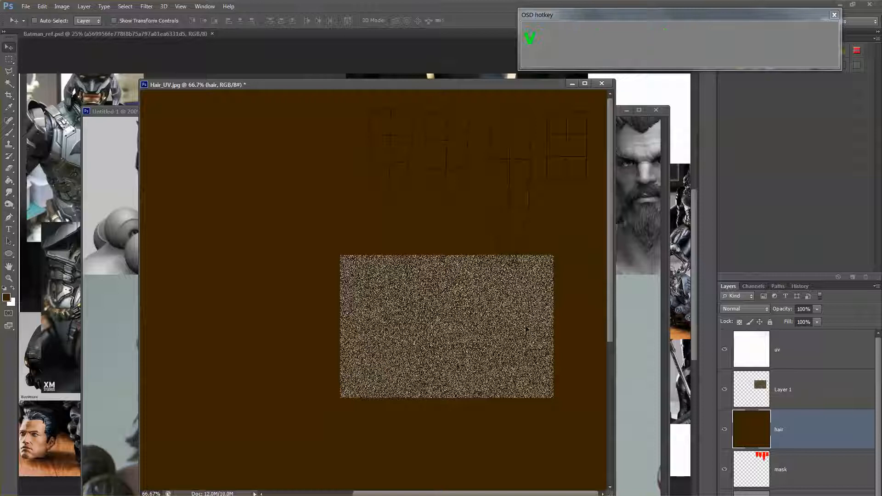
# Enlarge the noise patch on Layer 1 with Free Transform until it covers all four hair UV shells.
pyautogui.press('f')
pyautogui.moveTo(484, 335); pyautogui.dragTo(384, 361)
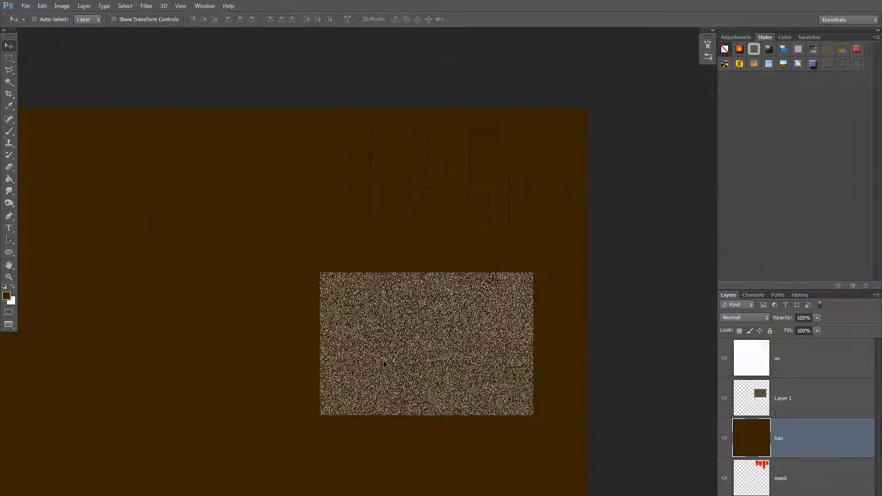
pyautogui.click(750, 391)
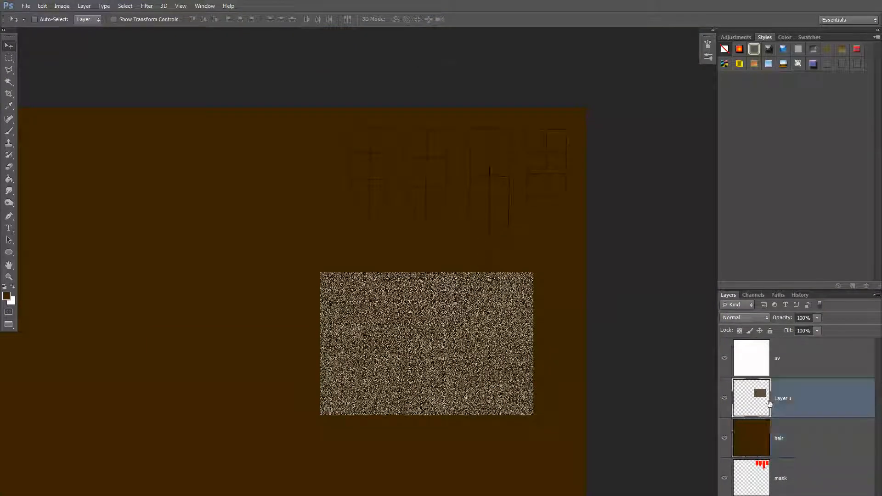
pyautogui.hotkey('ctrl', 't')
pyautogui.moveTo(533, 273); pyautogui.dragTo(739, 81)
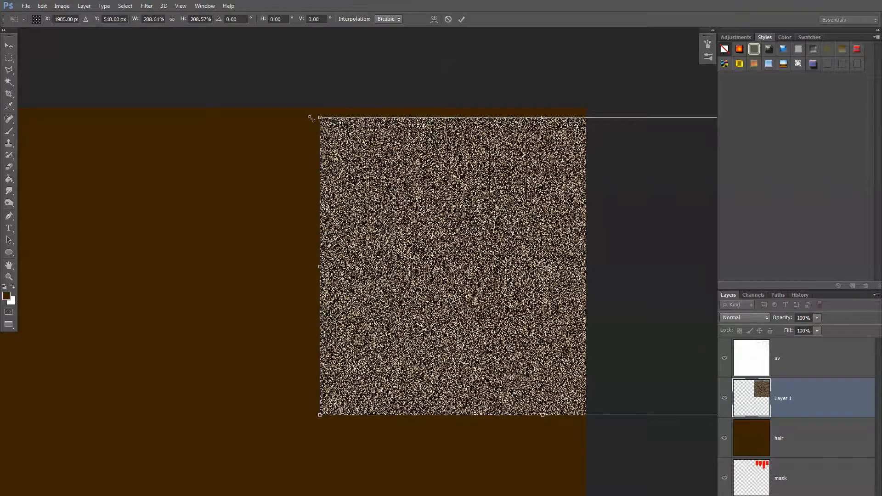
pyautogui.moveTo(311, 118); pyautogui.dragTo(193, 33)
pyautogui.press('Return')
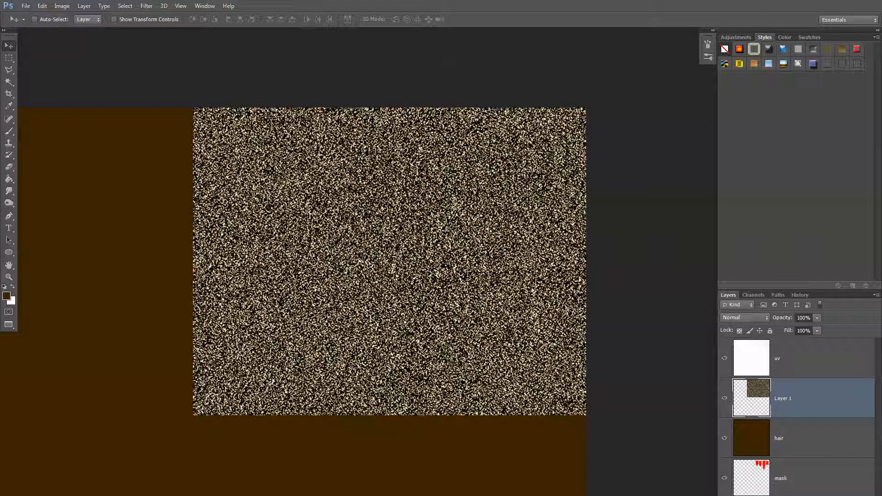
# Apply a Motion Blur at a 90° angle to the noise patch, lengthening the distance to form long vertical strands.
pyautogui.click(147, 6)
pyautogui.moveTo(181, 111)
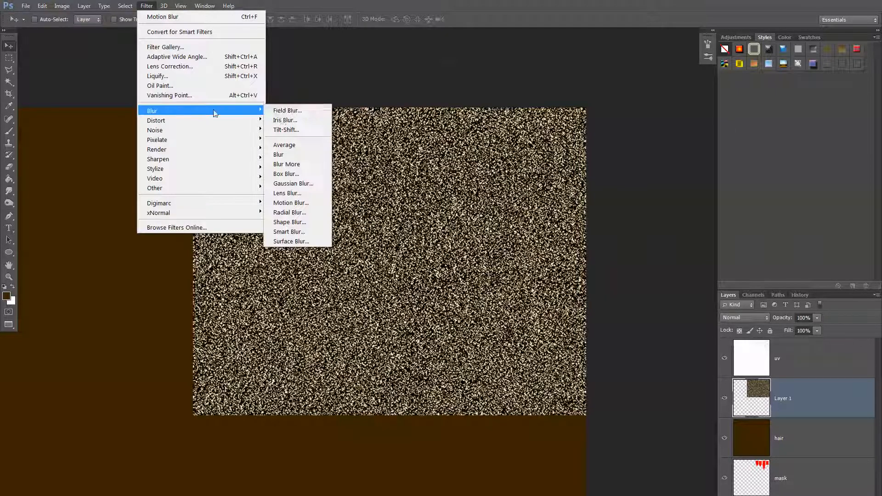
pyautogui.click(323, 203)
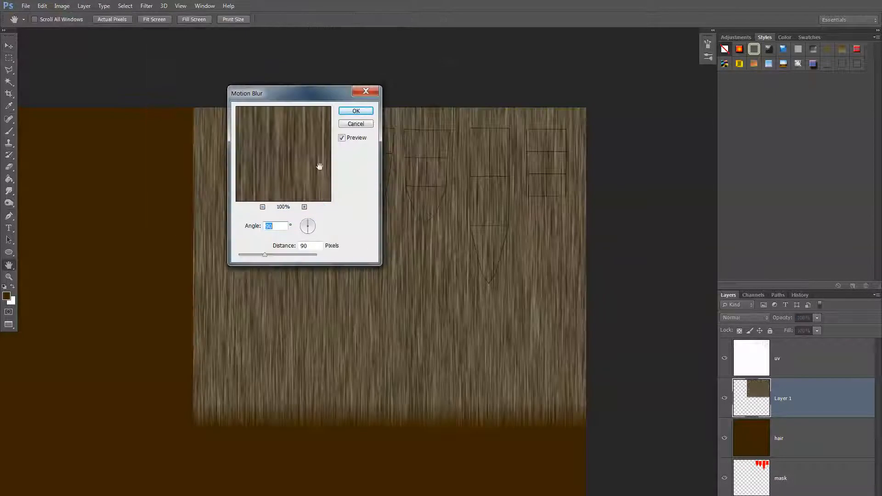
pyautogui.moveTo(307, 95); pyautogui.dragTo(238, 98)
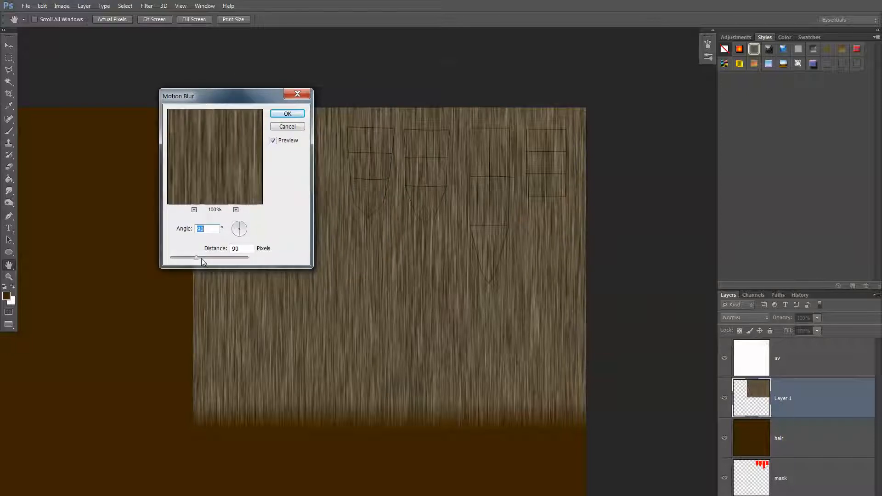
pyautogui.moveTo(197, 257); pyautogui.dragTo(217, 258)
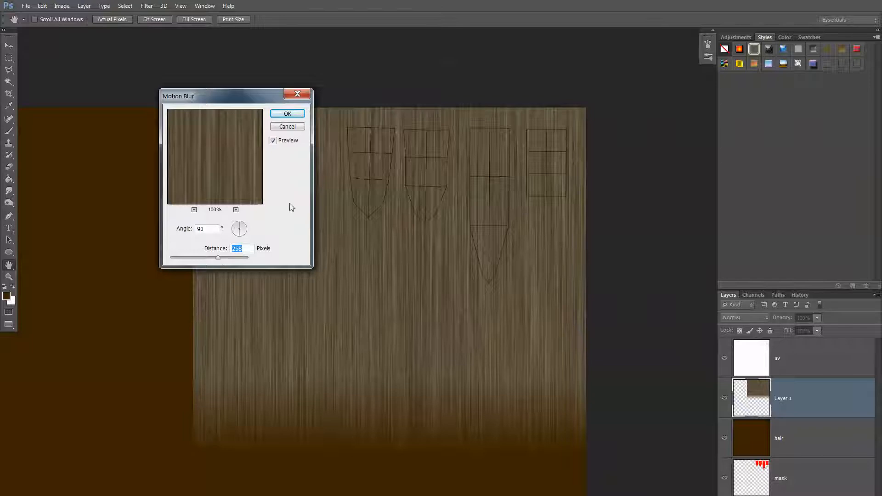
pyautogui.click(193, 258)
pyautogui.click(214, 258)
pyautogui.click(286, 114)
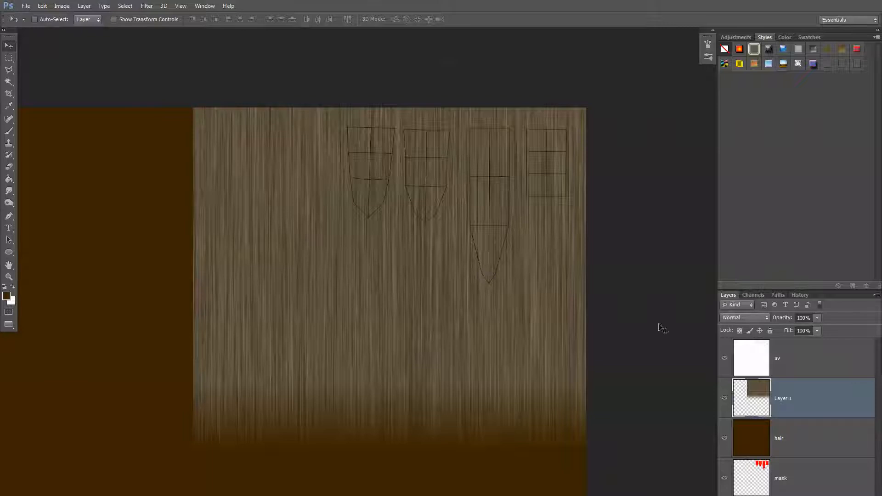
# Mask the blurred strand layer to the hair UV shells, using the mask layer's shapes as the selection.
pyautogui.keyDown('ctrl'); pyautogui.click(765, 478); pyautogui.keyUp('ctrl')
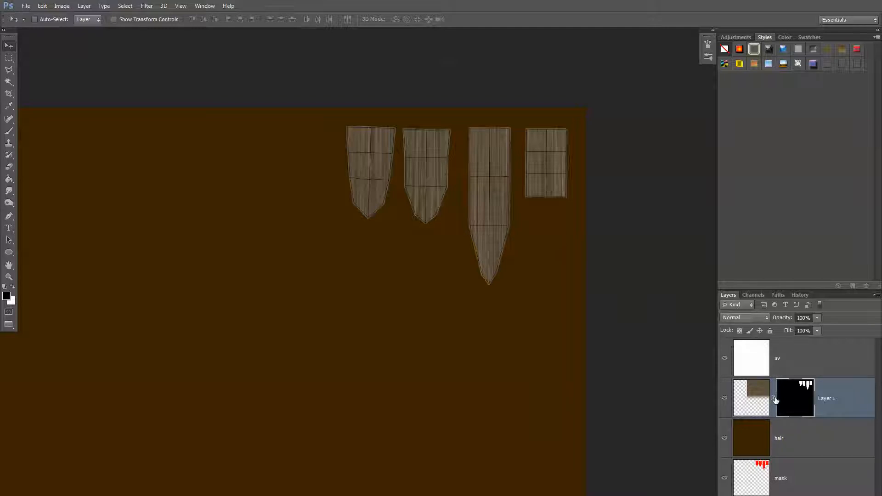
pyautogui.press('z')
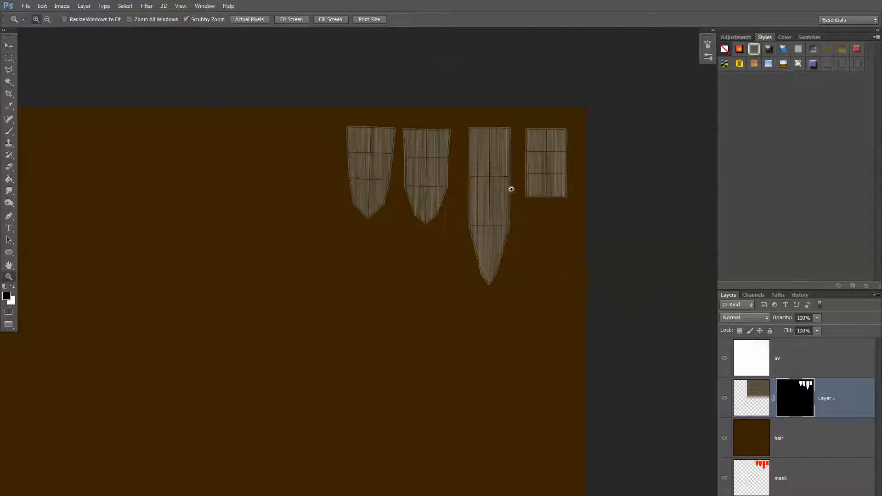
pyautogui.click(512, 189)
pyautogui.click(512, 189)
pyautogui.moveTo(510, 197); pyautogui.dragTo(547, 250)
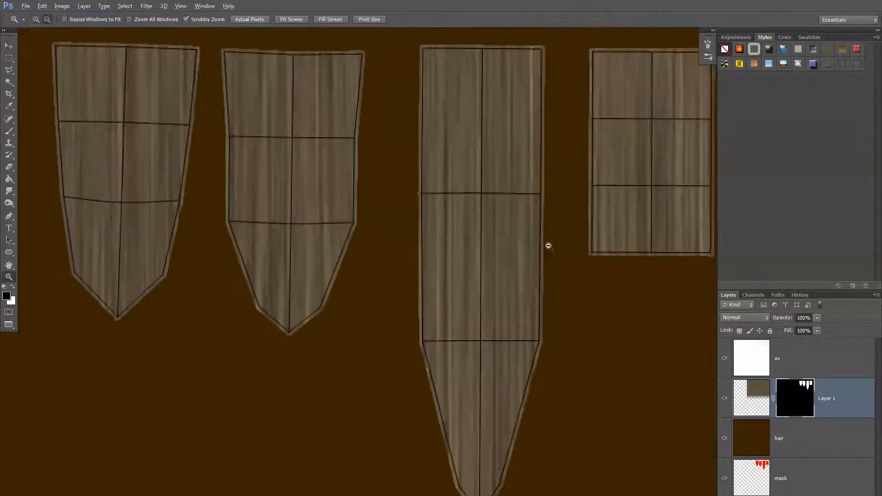
pyautogui.keyDown('alt'); pyautogui.click(548, 247); pyautogui.keyUp('alt')
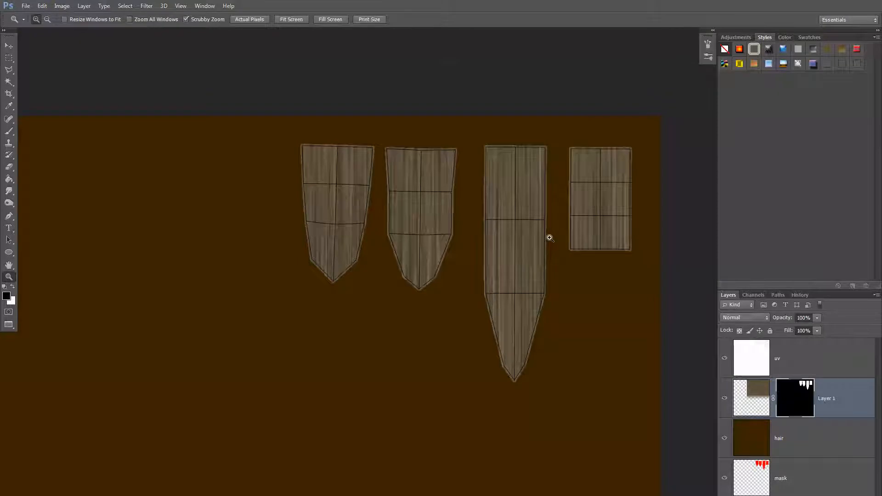
# Compare the strand layer with the brown base, trying the Multiply and Lighten blend modes on it.
pyautogui.click(764, 400)
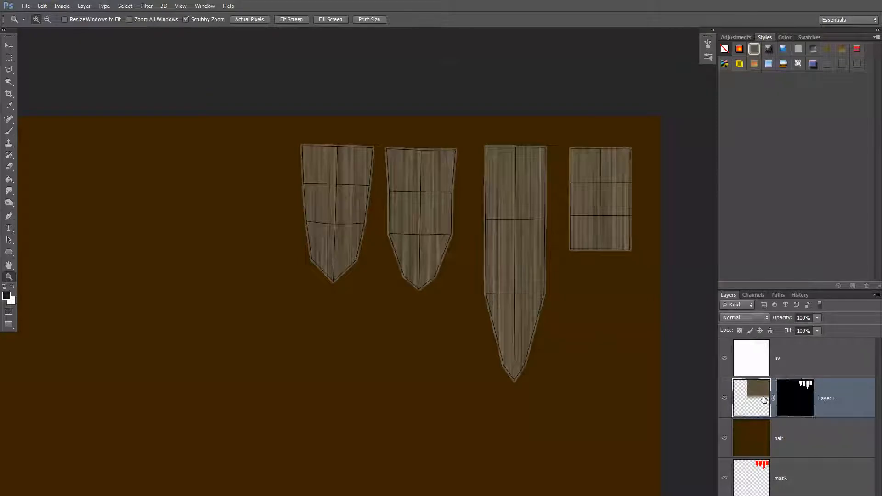
pyautogui.click(758, 318)
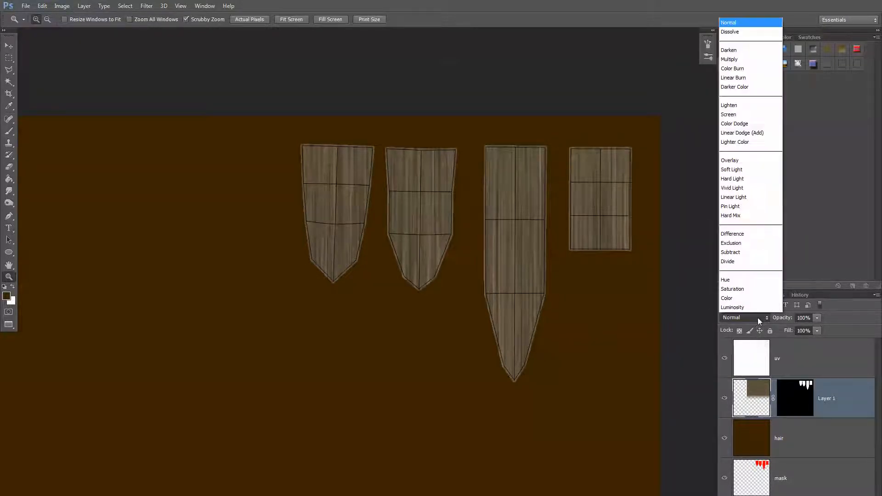
pyautogui.click(758, 318)
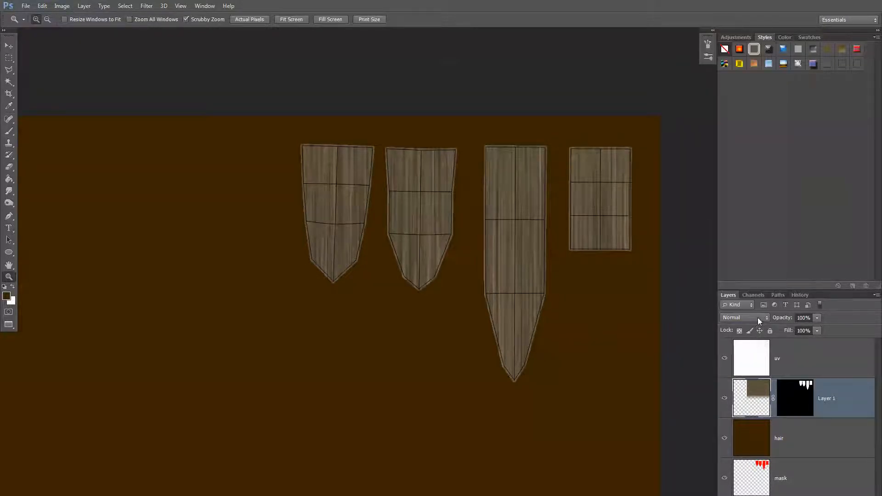
pyautogui.click(725, 398)
pyautogui.click(725, 398)
pyautogui.click(757, 318)
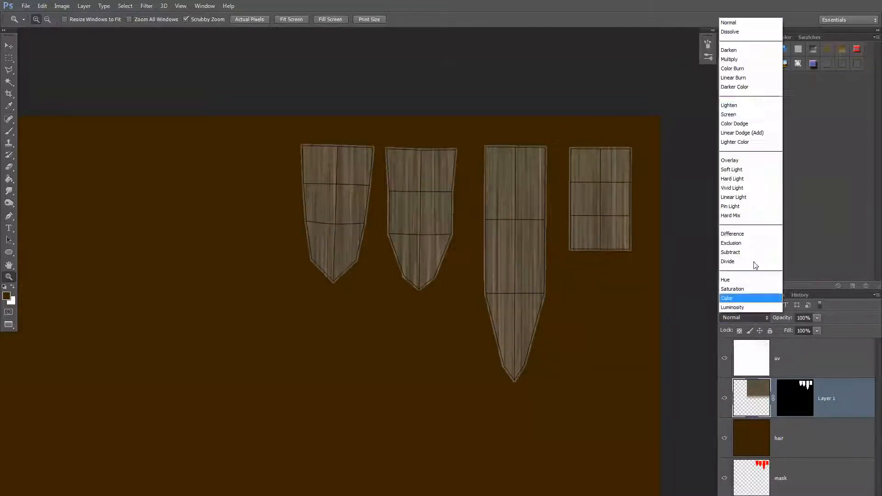
pyautogui.click(734, 62)
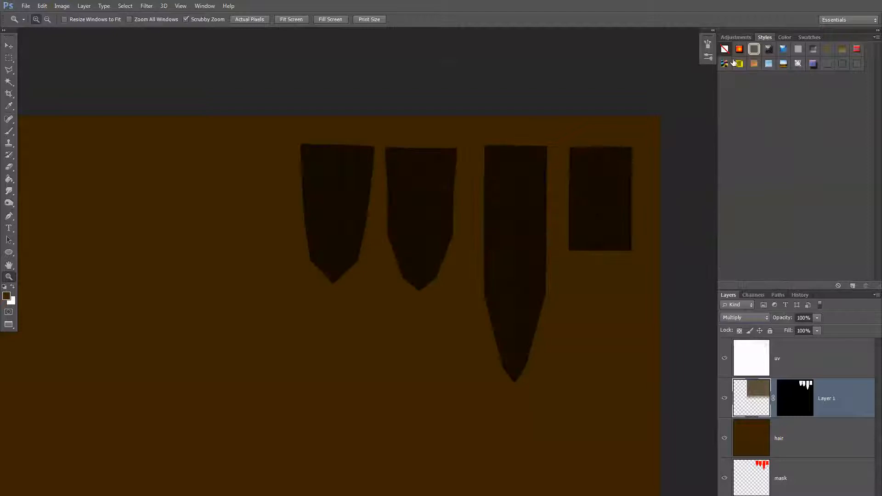
pyautogui.click(740, 319)
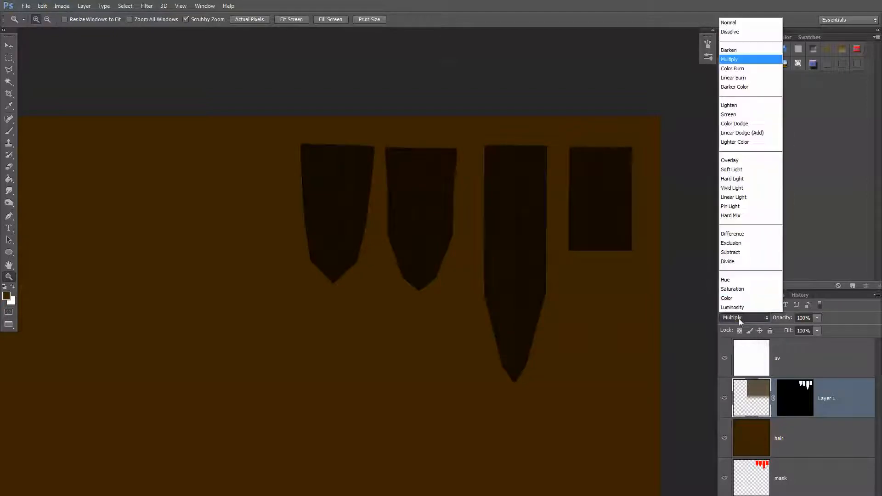
pyautogui.click(740, 105)
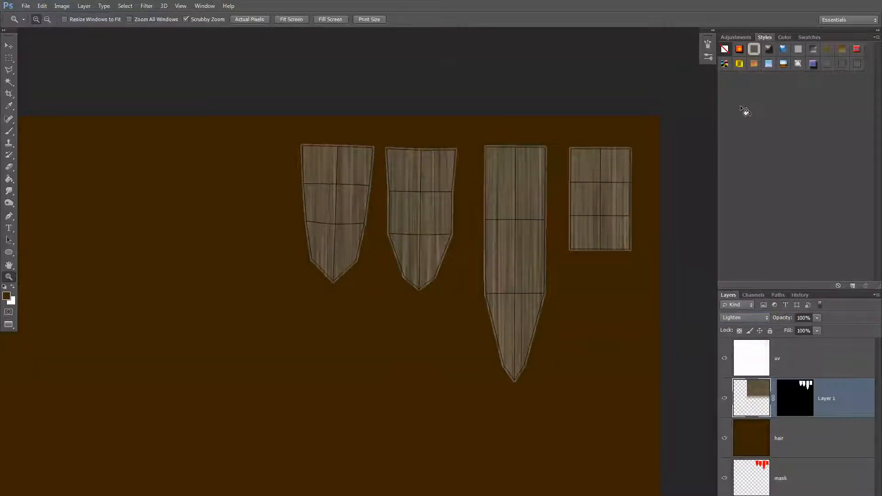
# Cycle the strand layer through the lightening blend modes and set it to Overlay.
pyautogui.press('Down')
pyautogui.press('Down')
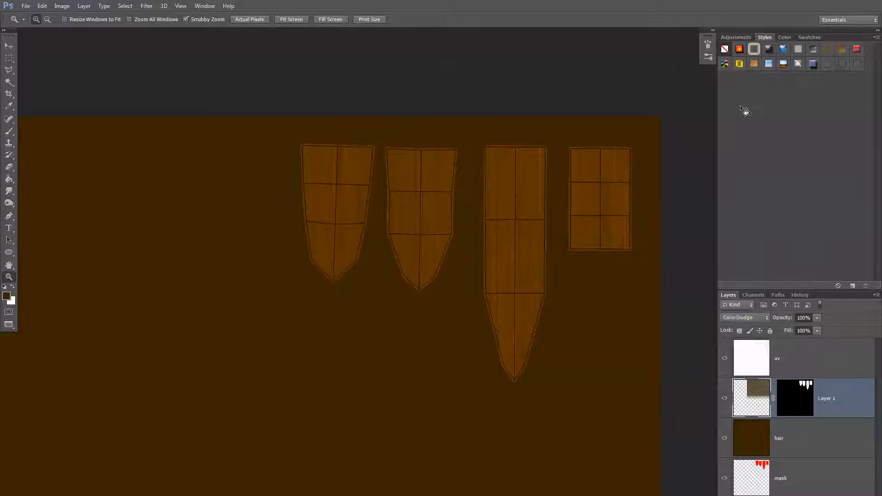
pyautogui.press('Down')
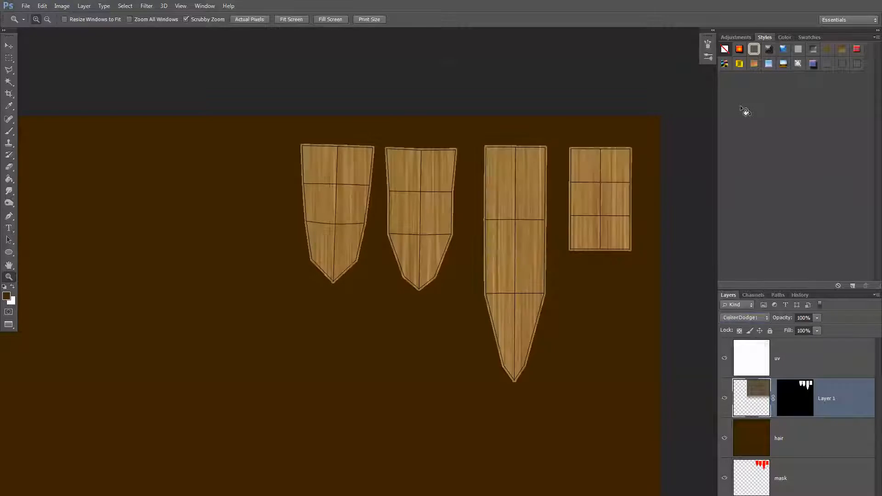
pyautogui.press('Down')
pyautogui.press('Down')
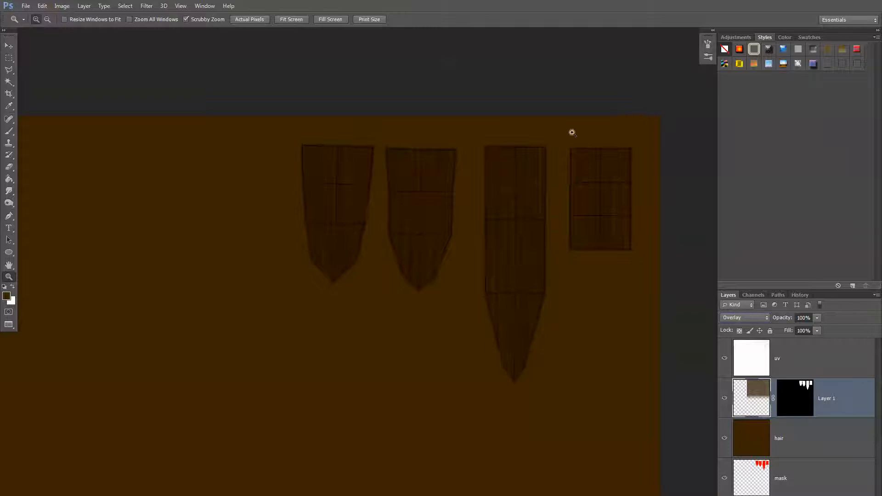
pyautogui.keyDown('alt'); pyautogui.scroll(2, 582, 182); pyautogui.keyUp('alt')
pyautogui.keyDown('alt'); pyautogui.scroll(-2, 609, 261); pyautogui.keyUp('alt')
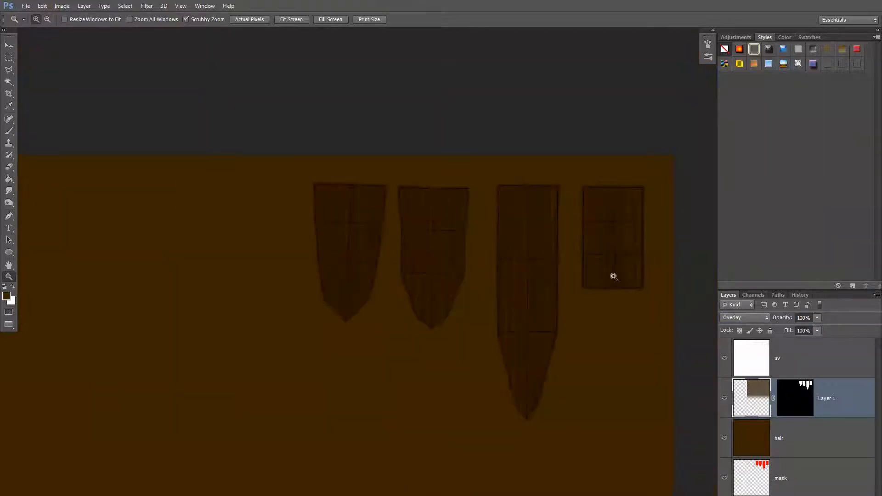
# Try a duplicate of the strand layer in Normal blend mode, and delete the duplicate.
pyautogui.hotkey('ctrl', 'j')
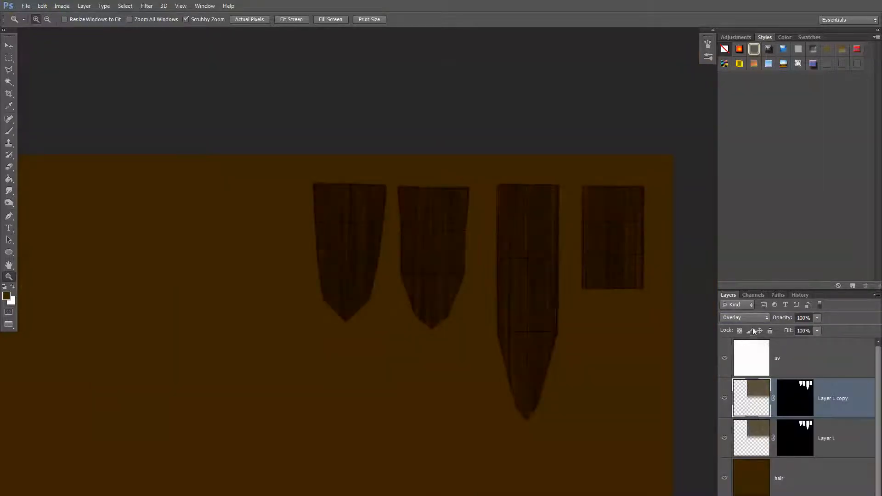
pyautogui.click(754, 317)
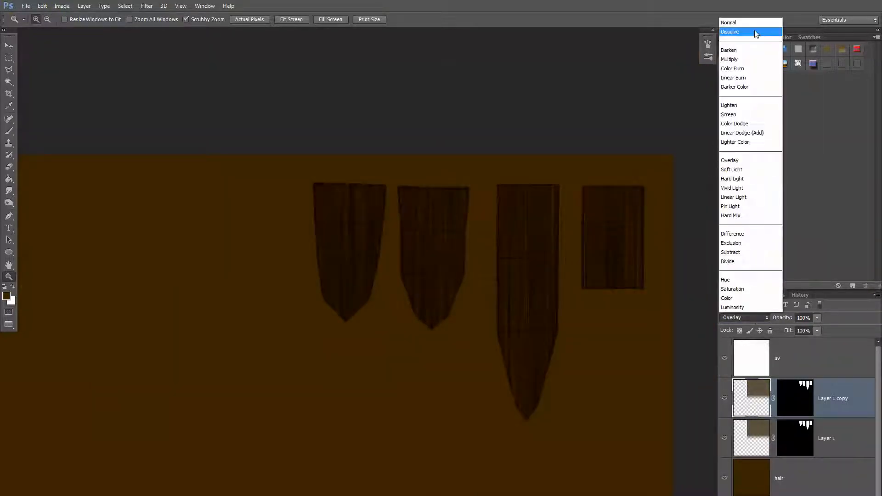
pyautogui.click(756, 23)
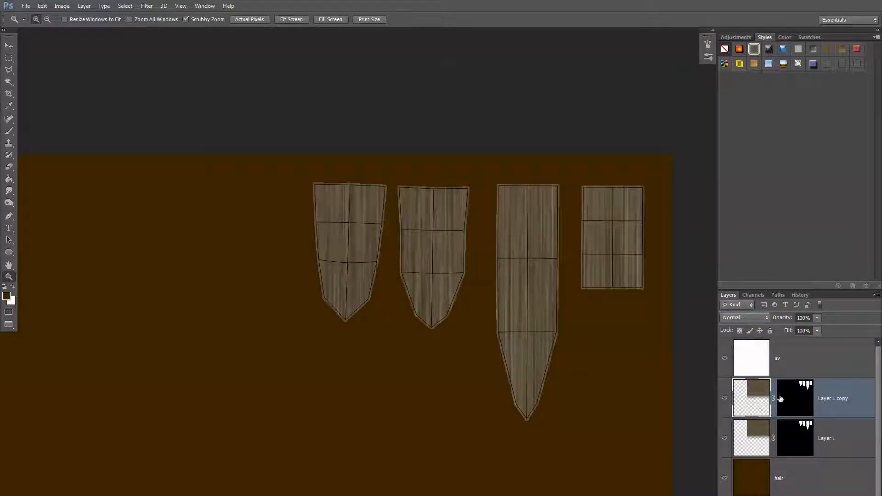
pyautogui.press('Delete')
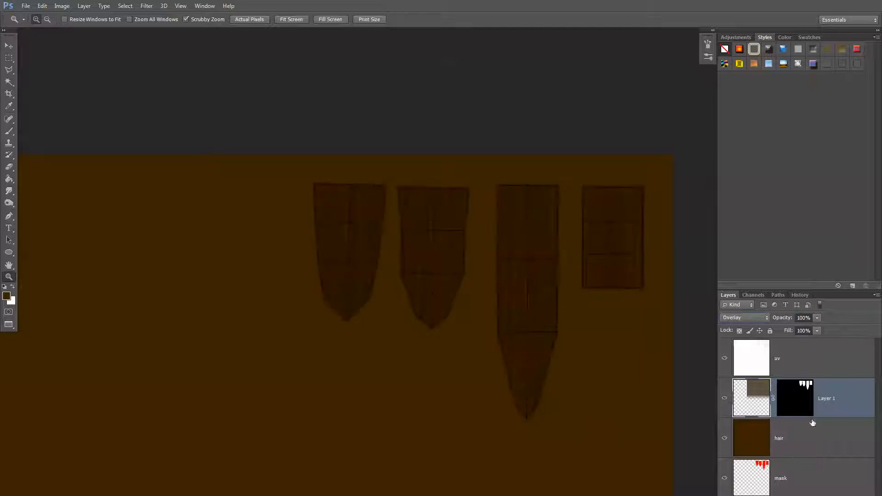
# Add a new layer above the strand layer and set the brush's foreground color to orange f18e00.
pyautogui.hotkey('ctrl', 'shift', 'alt', 'n')
pyautogui.press('b')
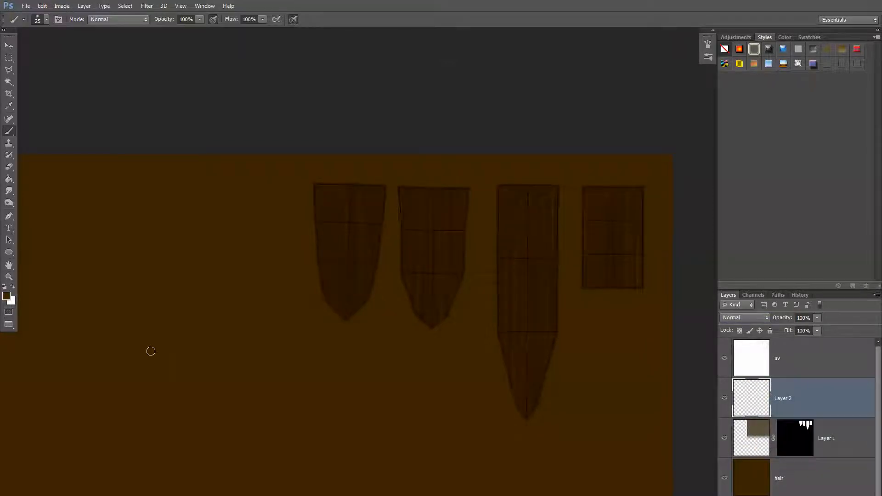
pyautogui.click(7, 296)
pyautogui.click(256, 89)
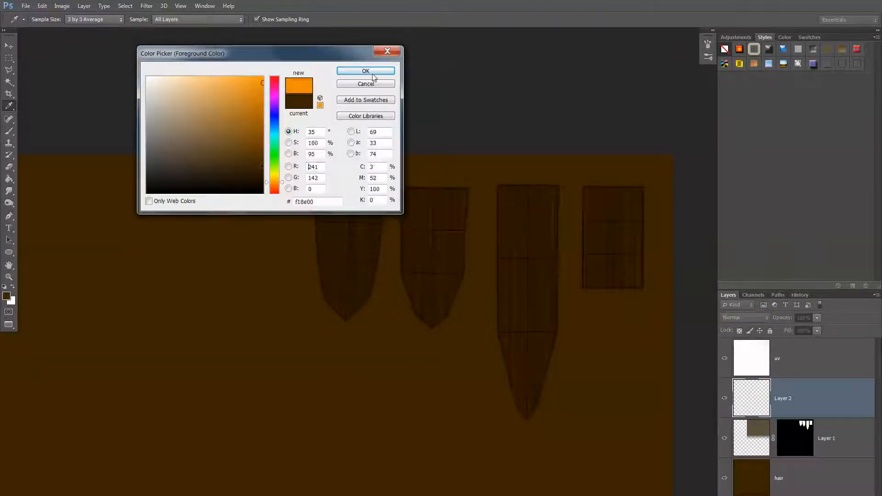
pyautogui.click(373, 73)
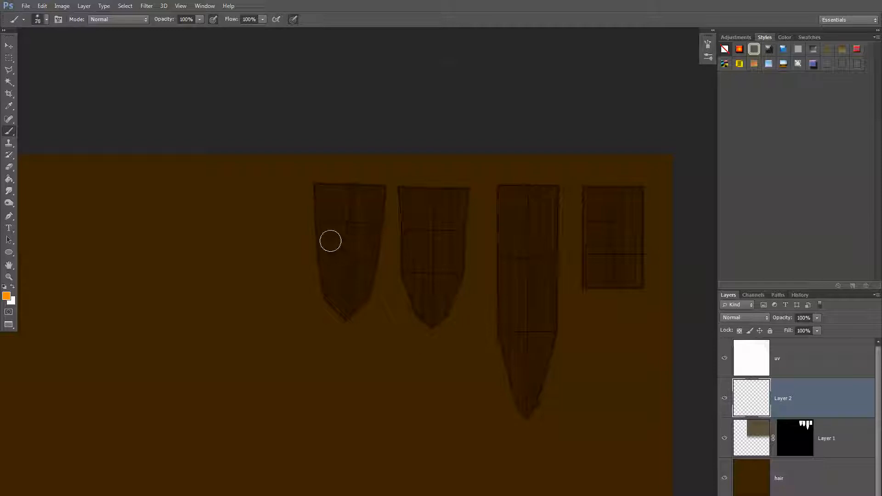
# Enlarge the soft brush to 125 px and paint an orange highlight band across the middle of the four hair shells.
pyautogui.press(']')
pyautogui.press(']')
pyautogui.press(']')
pyautogui.press(']')
pyautogui.press(']')
pyautogui.press(']')
pyautogui.press(']')
pyautogui.press(']')
pyautogui.press(']')
pyautogui.moveTo(316, 236); pyautogui.dragTo(648, 239)
pyautogui.moveTo(496, 272); pyautogui.dragTo(536, 261)
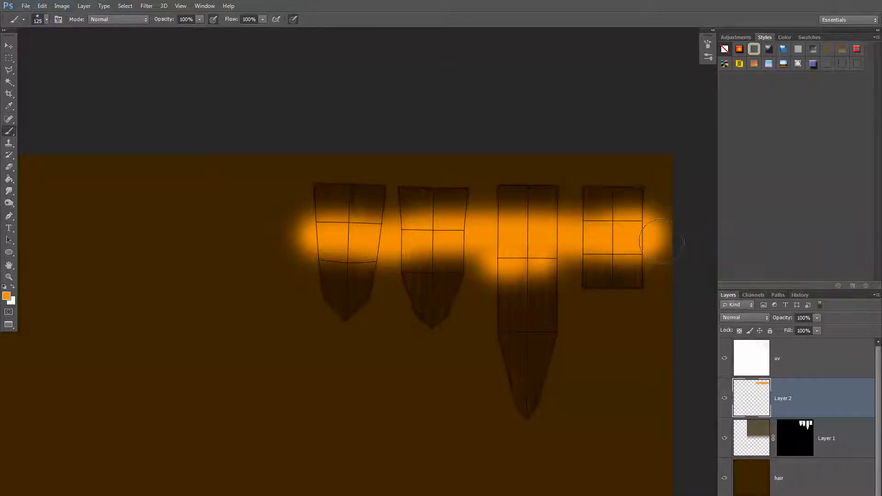
# Compare Screen, Overlay, Soft Light and Lighten blending on the orange highlight layer, and set it to Screen.
pyautogui.click(743, 317)
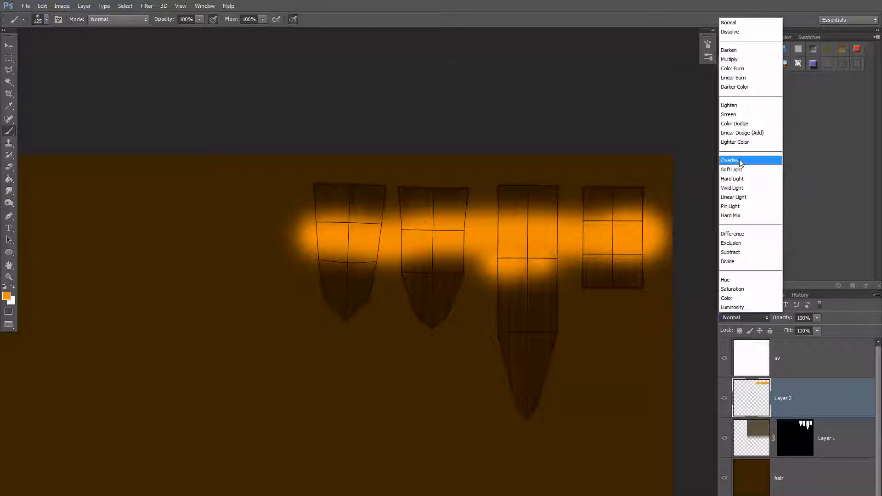
pyautogui.click(735, 115)
pyautogui.click(742, 317)
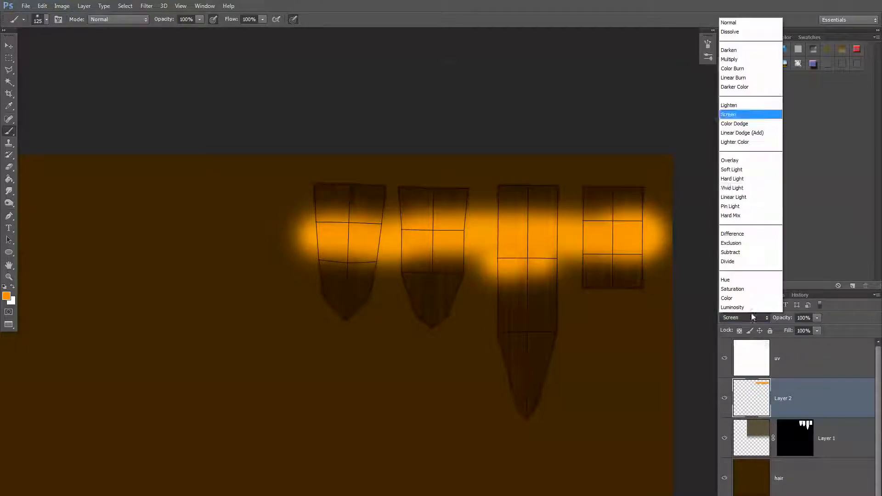
pyautogui.click(745, 160)
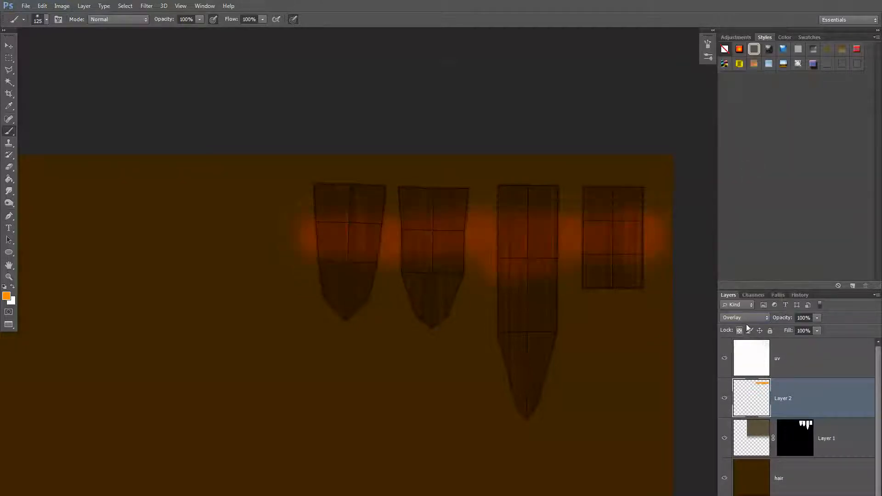
pyautogui.click(745, 317)
pyautogui.click(749, 182)
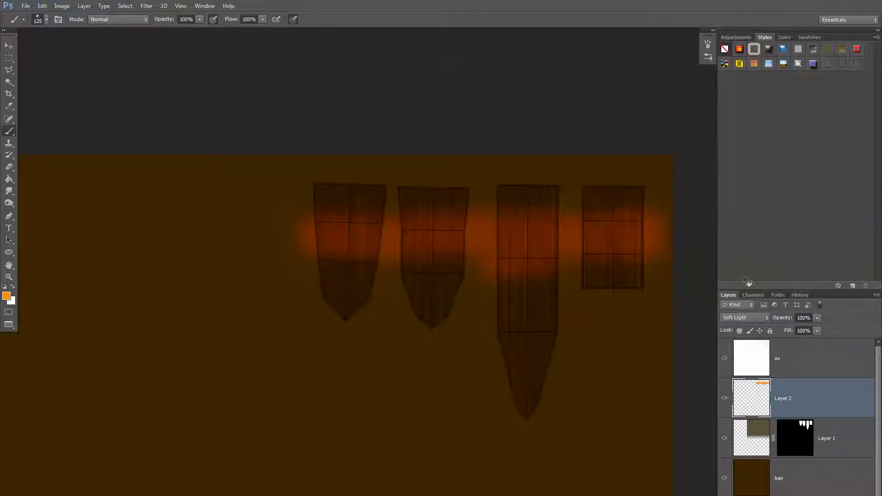
pyautogui.click(756, 316)
pyautogui.click(745, 110)
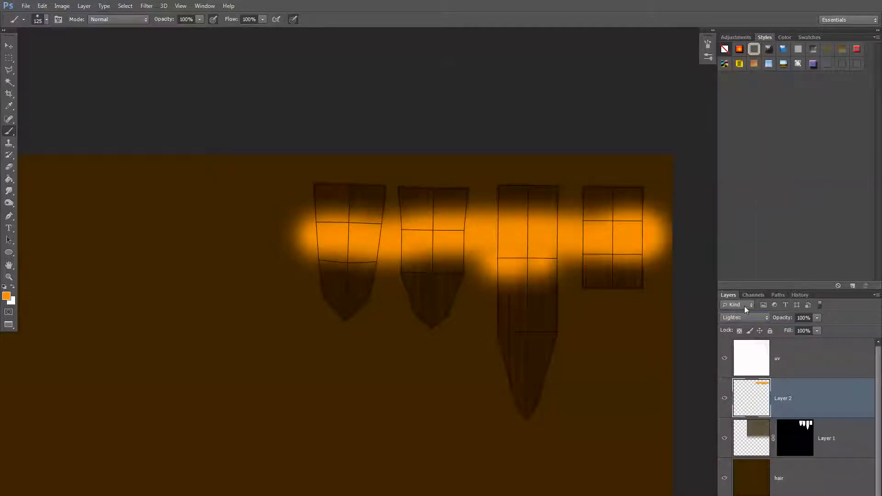
pyautogui.press('Down')
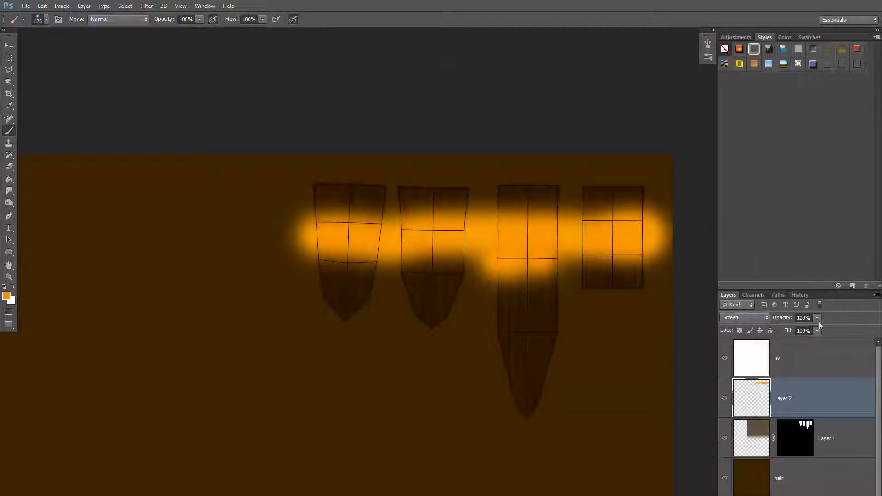
# Reduce the orange highlight layer's opacity to 13%.
pyautogui.click(817, 318)
pyautogui.click(781, 329)
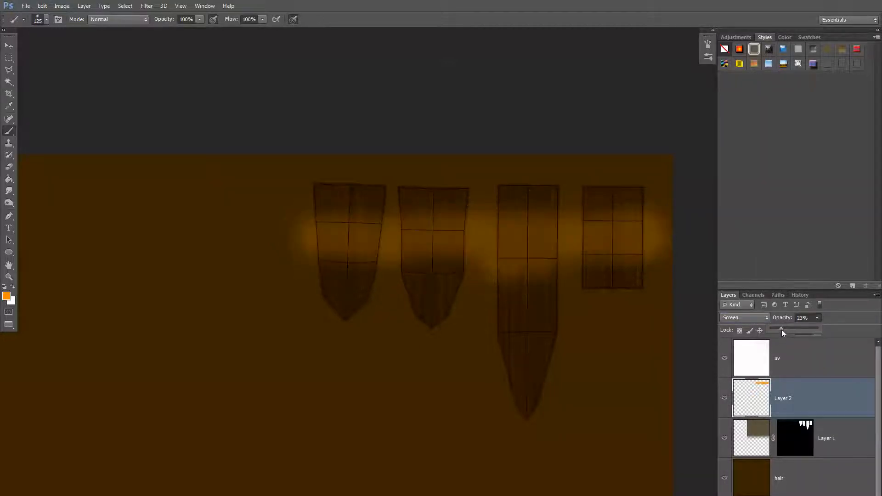
pyautogui.moveTo(779, 329); pyautogui.dragTo(776, 328)
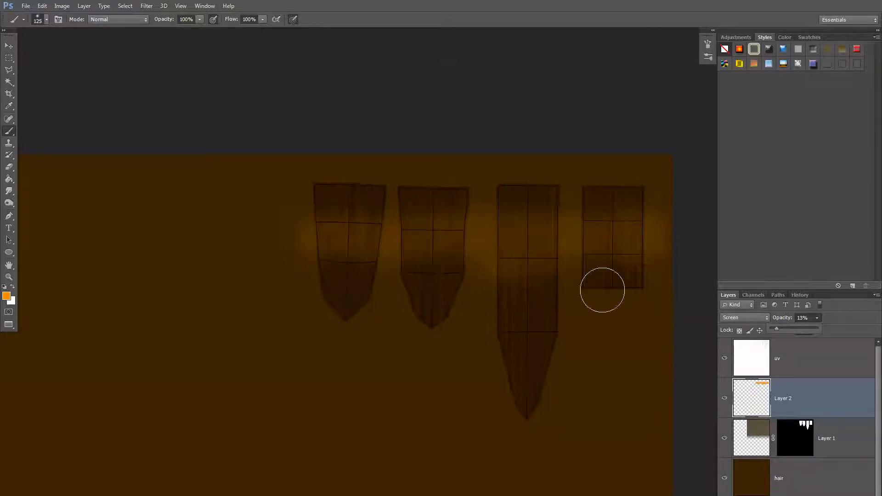
# Paint more orange over the middle of the four hair shells to extend the highlight band up and down.
pyautogui.moveTo(531, 230)
pyautogui.mouseDown()
pyautogui.moveTo(534, 296)
pyautogui.moveTo(522, 302)
pyautogui.moveTo(528, 277)
pyautogui.mouseUp()
pyautogui.moveTo(609, 255); pyautogui.dragTo(607, 218)
pyautogui.moveTo(438, 227)
pyautogui.mouseDown()
pyautogui.moveTo(427, 226)
pyautogui.moveTo(435, 258)
pyautogui.mouseUp()
pyautogui.moveTo(340, 258)
pyautogui.mouseDown()
pyautogui.moveTo(337, 218)
pyautogui.moveTo(346, 257)
pyautogui.moveTo(362, 271)
pyautogui.mouseUp()
pyautogui.moveTo(514, 237); pyautogui.dragTo(492, 242)
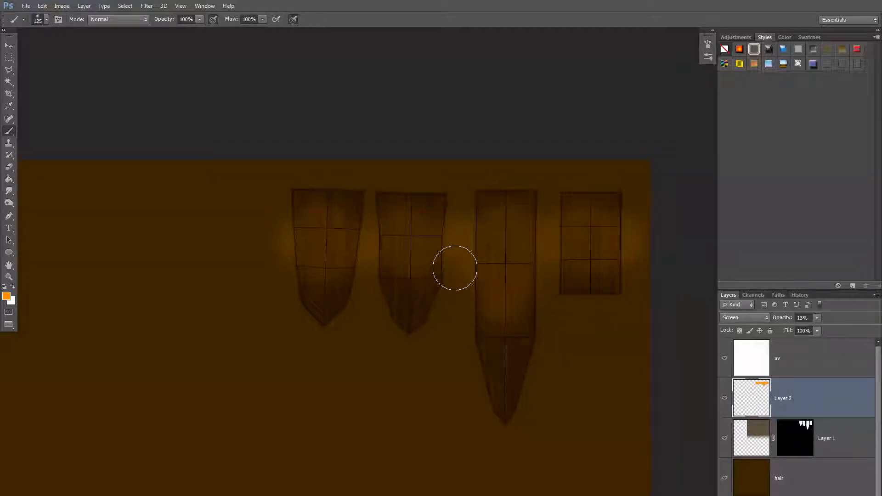
# Erase the upper and lower edges of the highlight on the hair shells with a soft 147 px eraser.
pyautogui.press('e')
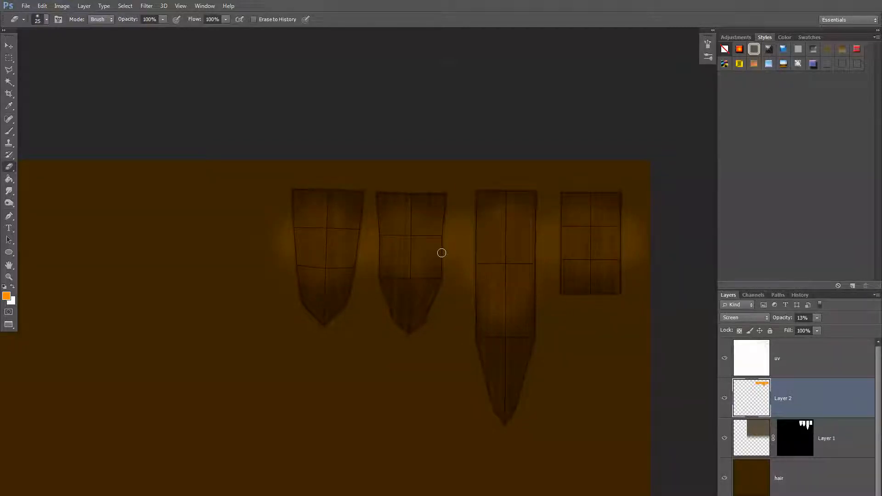
pyautogui.rightClick(453, 306)
pyautogui.click(520, 327)
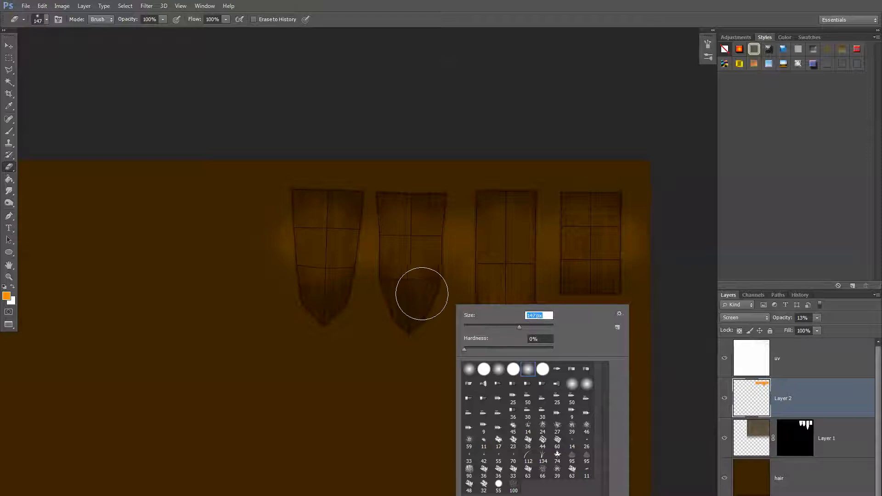
pyautogui.moveTo(426, 293)
pyautogui.mouseDown()
pyautogui.moveTo(430, 302)
pyautogui.moveTo(337, 280)
pyautogui.moveTo(297, 289)
pyautogui.moveTo(268, 240)
pyautogui.moveTo(299, 193)
pyautogui.moveTo(354, 179)
pyautogui.moveTo(394, 203)
pyautogui.moveTo(433, 171)
pyautogui.moveTo(504, 219)
pyautogui.mouseUp()
pyautogui.moveTo(530, 211)
pyautogui.mouseDown()
pyautogui.moveTo(622, 217)
pyautogui.moveTo(577, 202)
pyautogui.moveTo(616, 228)
pyautogui.mouseUp()
pyautogui.moveTo(586, 314)
pyautogui.mouseDown()
pyautogui.moveTo(596, 339)
pyautogui.moveTo(528, 349)
pyautogui.moveTo(481, 341)
pyautogui.moveTo(473, 320)
pyautogui.mouseUp()
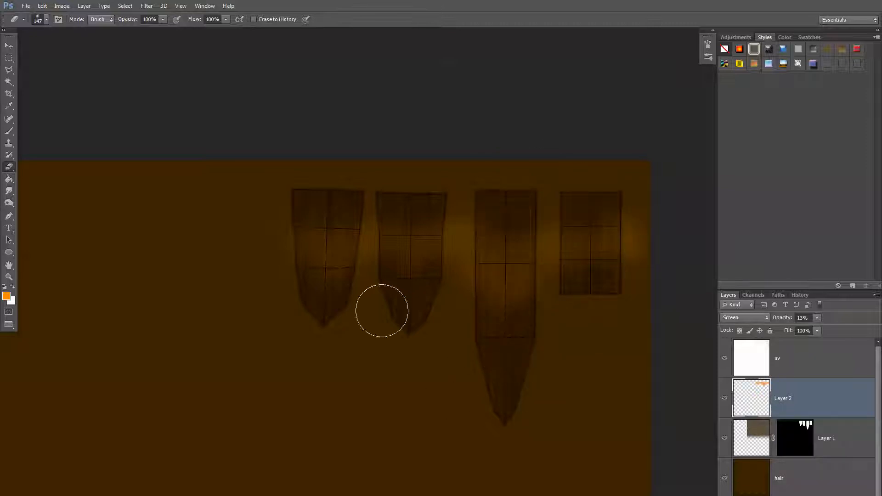
# Repaint the orange highlight on the second hair shell and erase the excess above and below it.
pyautogui.press('b')
pyautogui.moveTo(419, 264)
pyautogui.mouseDown()
pyautogui.moveTo(414, 222)
pyautogui.moveTo(403, 254)
pyautogui.moveTo(398, 217)
pyautogui.moveTo(408, 281)
pyautogui.mouseUp()
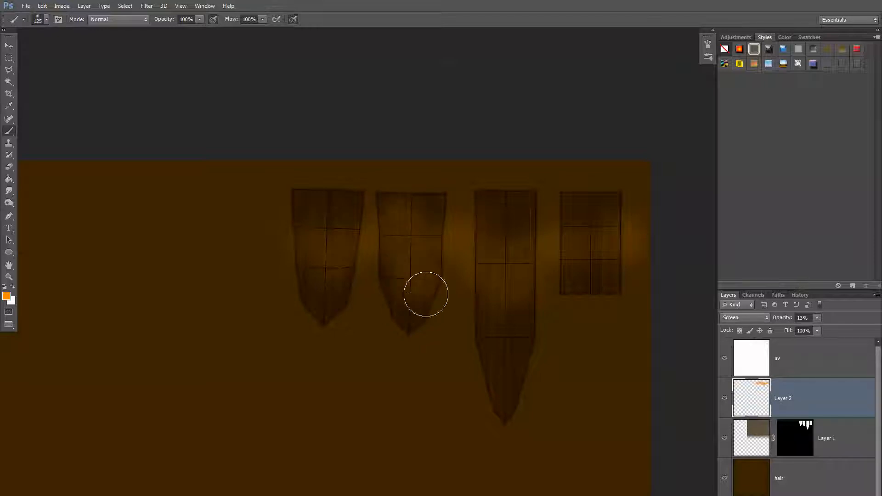
pyautogui.press('e')
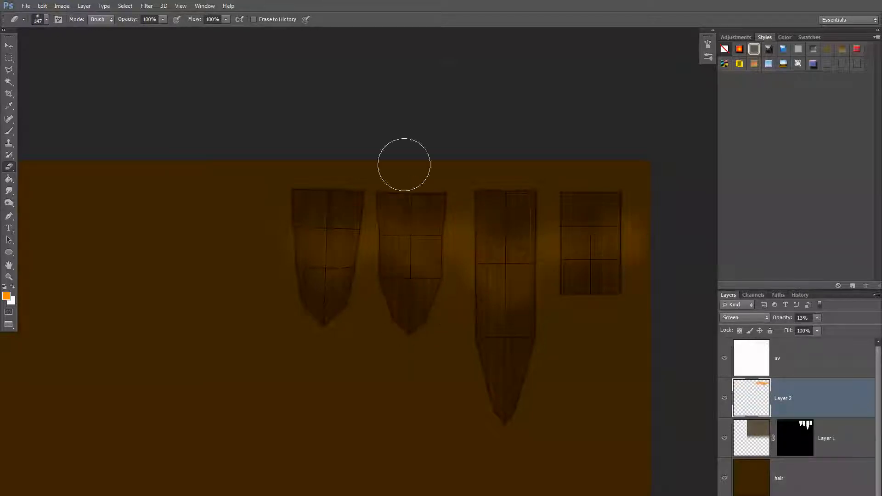
pyautogui.moveTo(425, 274)
pyautogui.mouseDown()
pyautogui.moveTo(372, 262)
pyautogui.moveTo(388, 340)
pyautogui.moveTo(443, 377)
pyautogui.mouseUp()
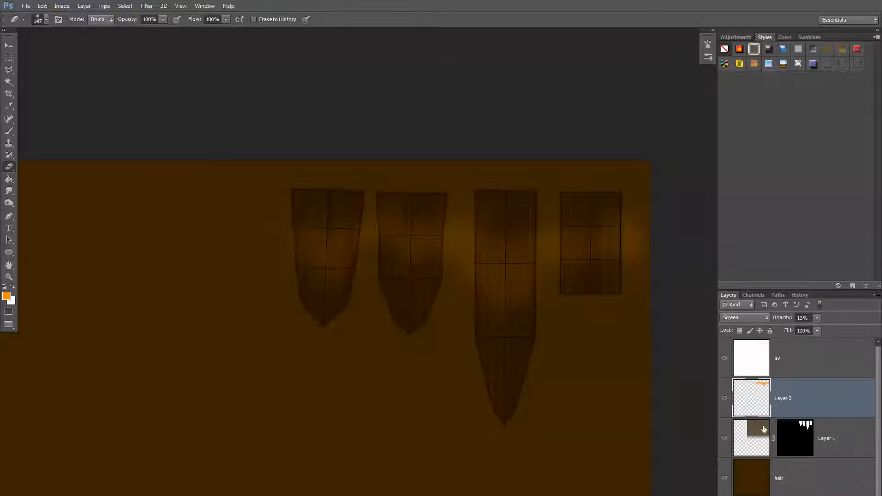
# Add a new layer above the hair base layer and move it directly below the uv layer.
pyautogui.click(764, 486)
pyautogui.click(853, 286)
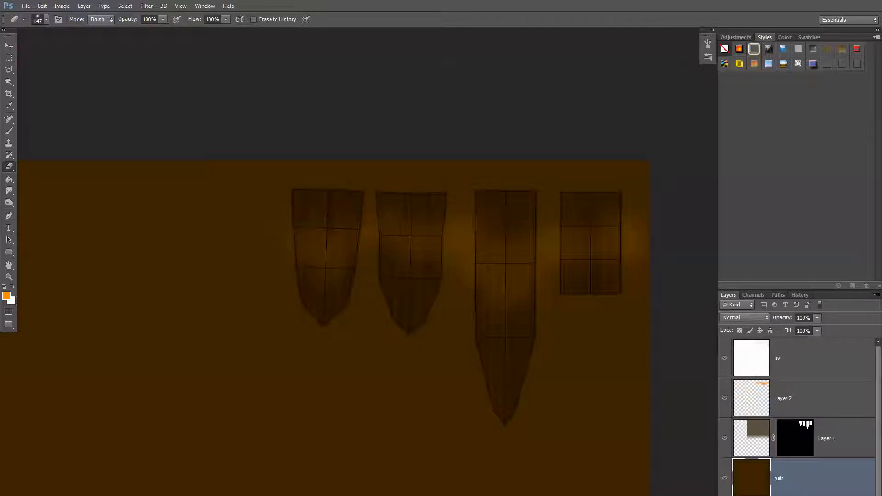
pyautogui.moveTo(751, 481); pyautogui.dragTo(744, 411)
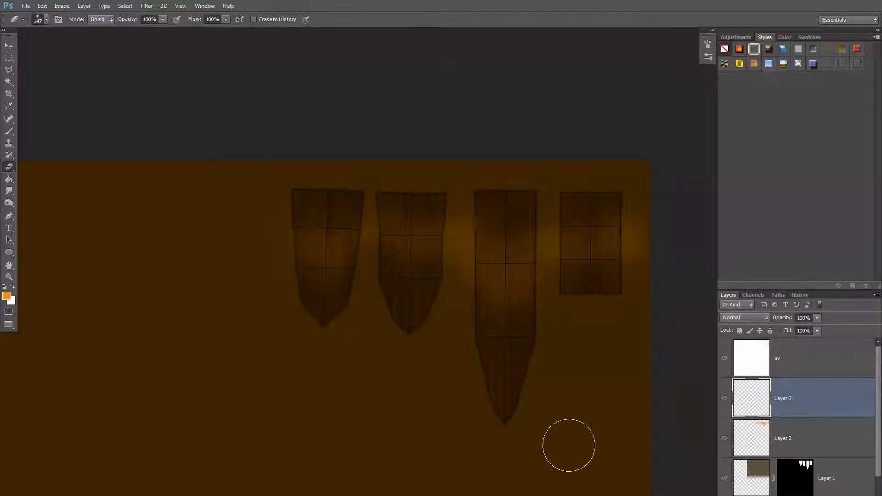
# Sample the dark brown hair color, enlarge the brush to 300 px and paint a band across the tops of the four hair shells.
pyautogui.press('b')
pyautogui.keyDown('alt'); pyautogui.click(591, 354); pyautogui.keyUp('alt')
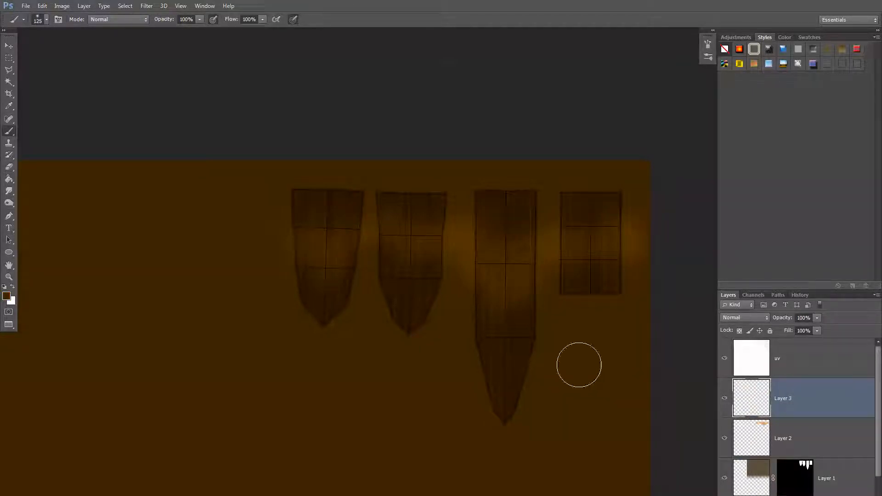
pyautogui.press(']')
pyautogui.press(']')
pyautogui.press(']')
pyautogui.press(']')
pyautogui.press(']')
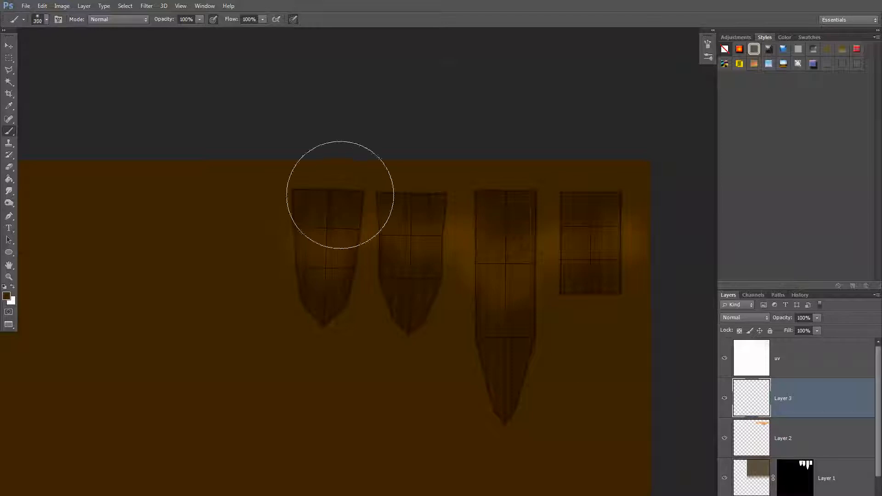
pyautogui.moveTo(307, 187)
pyautogui.mouseDown()
pyautogui.moveTo(291, 188)
pyautogui.moveTo(418, 179)
pyautogui.moveTo(647, 191)
pyautogui.mouseUp()
# Set the brown band layer to Multiply blending and lower its opacity to 34%.
pyautogui.click(759, 317)
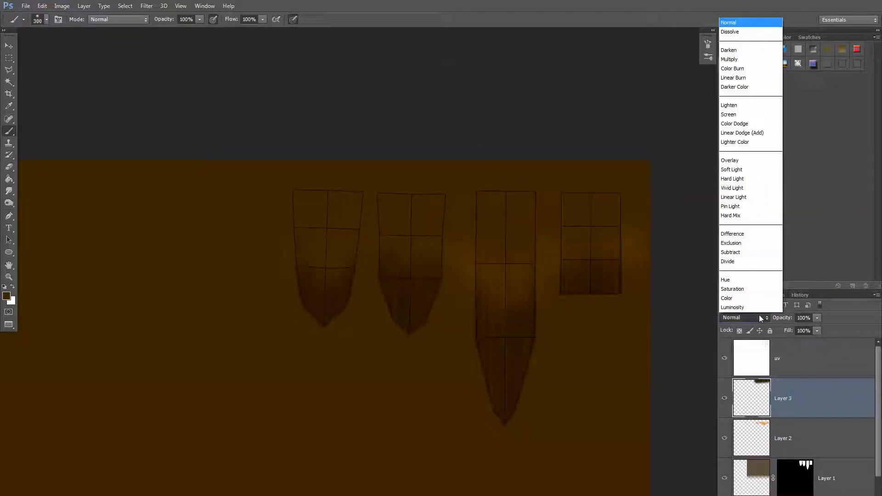
pyautogui.click(749, 64)
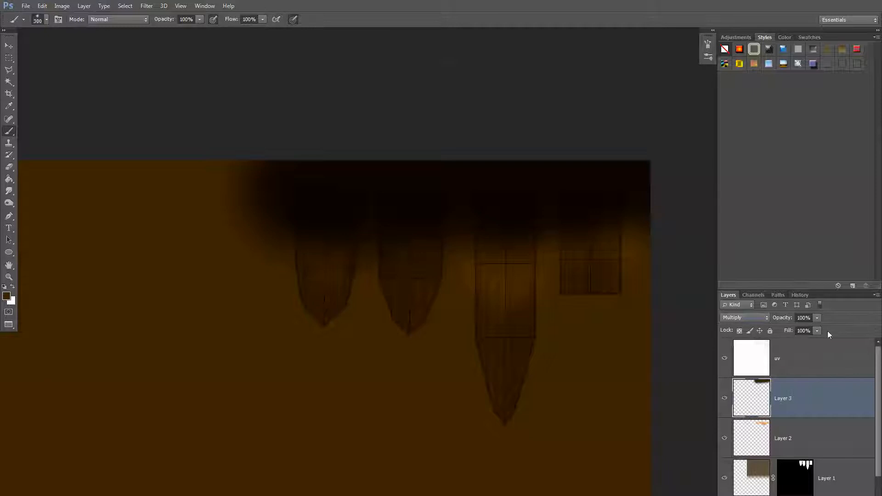
pyautogui.click(817, 318)
pyautogui.moveTo(791, 329); pyautogui.dragTo(782, 329)
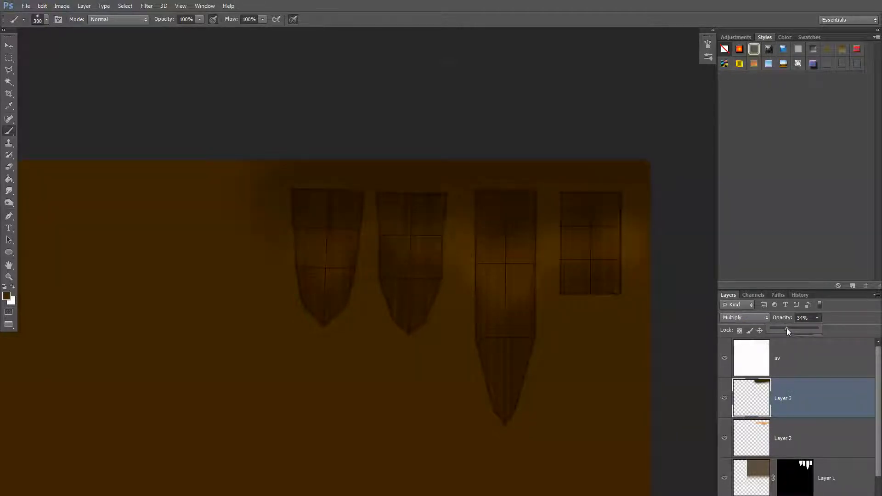
# Hide the uv wireframe temporarily and toggle the orange highlight layer to examine its effect on the hair.
pyautogui.click(725, 360)
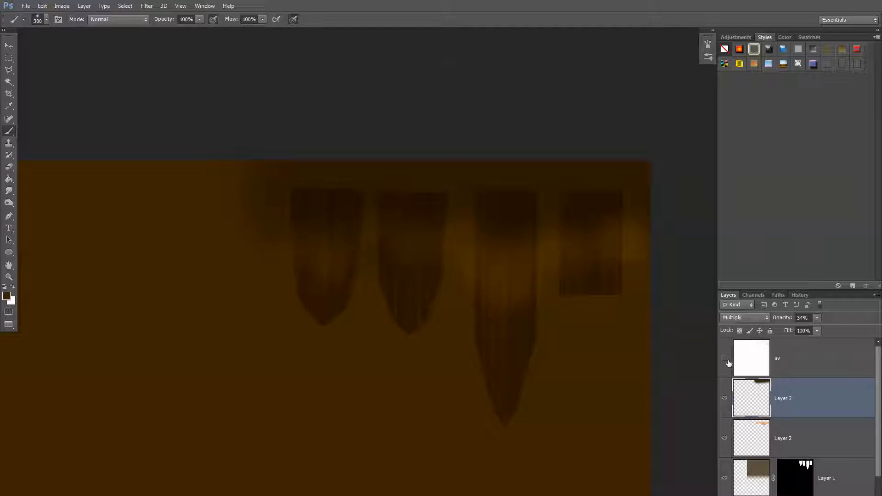
pyautogui.click(725, 437)
pyautogui.click(724, 437)
pyautogui.click(728, 436)
pyautogui.click(727, 436)
pyautogui.click(728, 436)
pyautogui.click(726, 440)
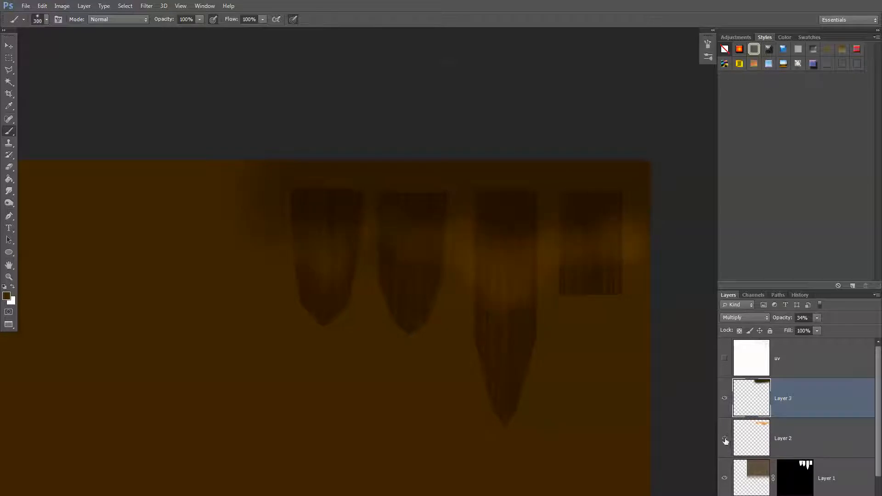
pyautogui.click(725, 358)
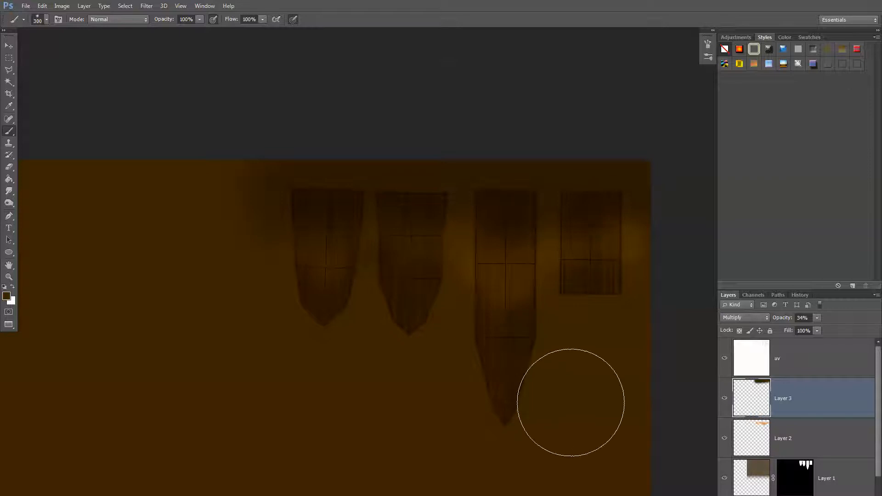
# Hide the uv layer and choose the Targa format for saving a copy of the texture.
pyautogui.click(726, 360)
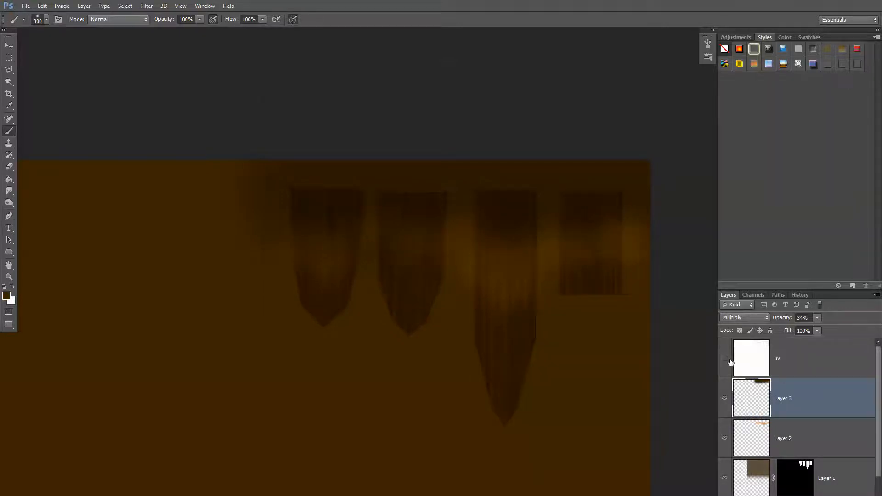
pyautogui.hotkey('ctrl', 'shift', 's')
pyautogui.press('Tab')
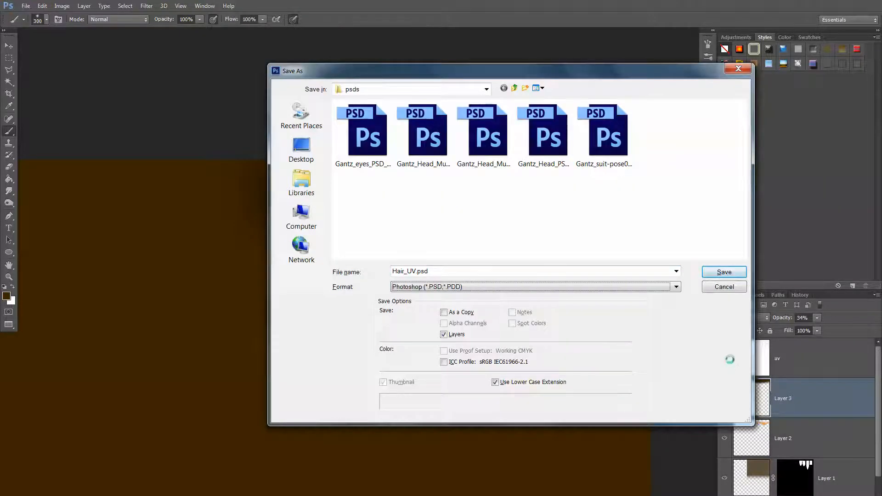
pyautogui.press('t')
# Name the Targa copy Hair_Diffuse.tga and save it.
pyautogui.click(418, 274)
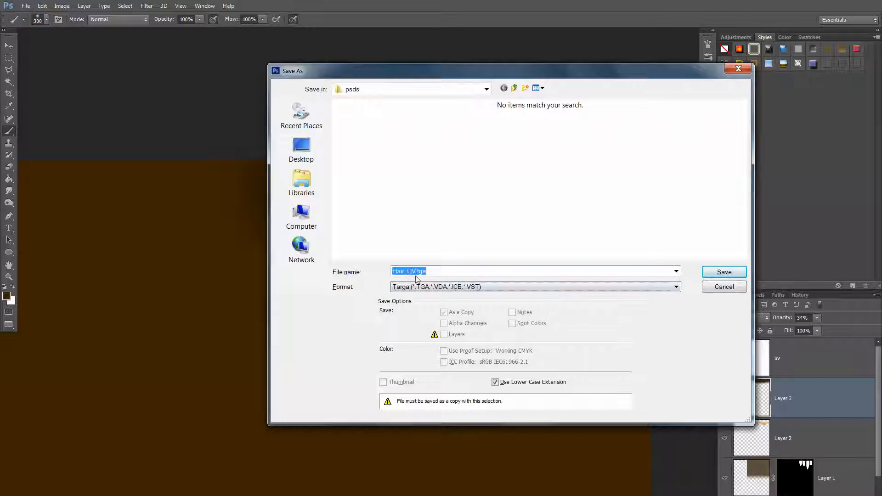
pyautogui.click(413, 274)
pyautogui.press('Delete')
pyautogui.press('BackSpace')
pyautogui.write('Di')
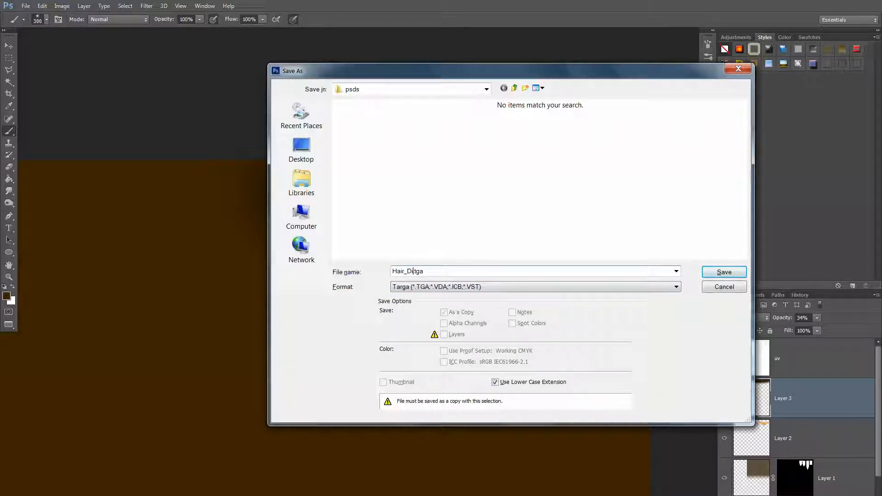
pyautogui.write('ffuse')
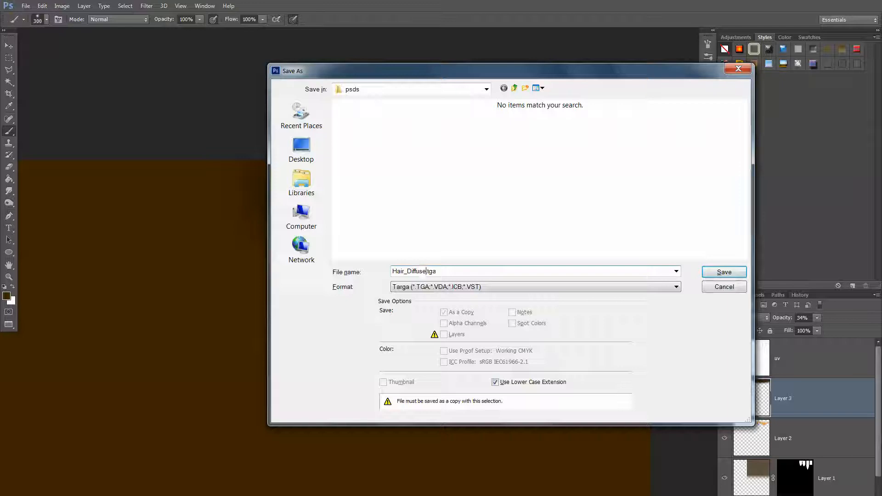
pyautogui.click(441, 287)
pyautogui.click(585, 287)
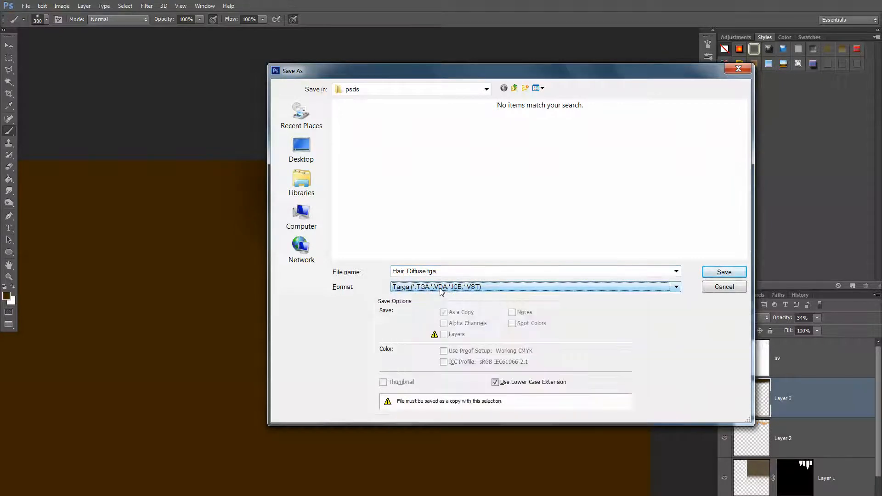
pyautogui.click(708, 274)
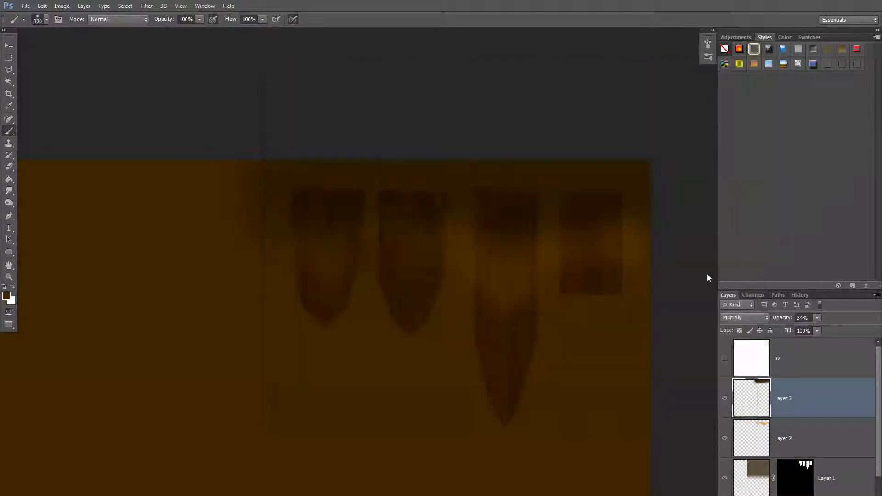
pyautogui.click(477, 198)
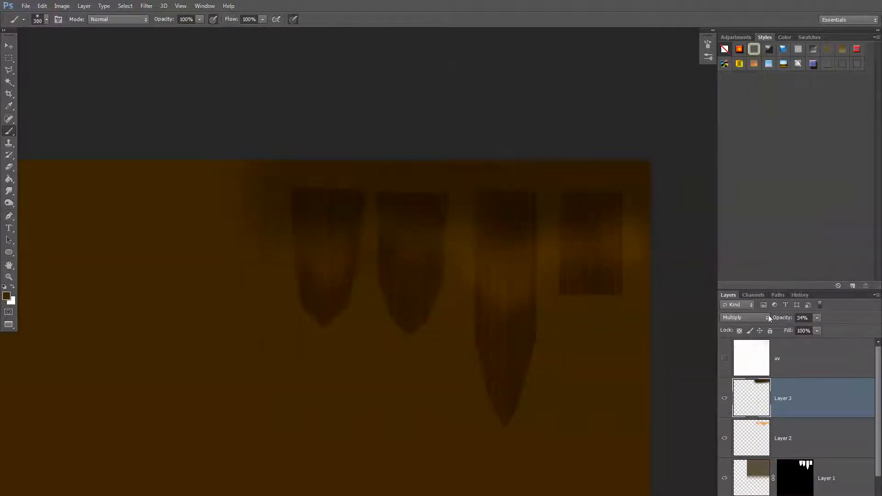
pyautogui.click(755, 295)
pyautogui.click(728, 296)
# Switch to Maya and close the UV Editor to see the hair planes beside the head.
pyautogui.hotkey('alt', 'Tab')
pyautogui.hotkey('alt', 'Tab')
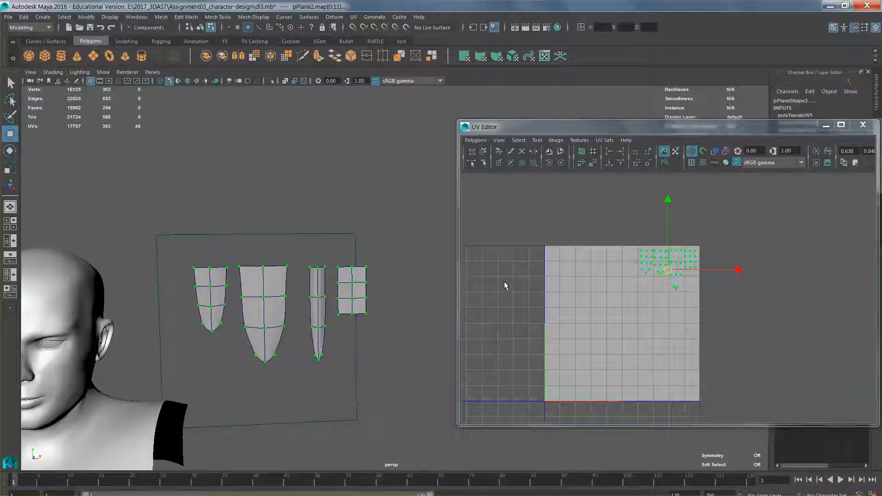
pyautogui.click(862, 124)
pyautogui.keyDown('alt'); pyautogui.moveTo(400, 284); pyautogui.dragTo(458, 277); pyautogui.keyUp('alt')
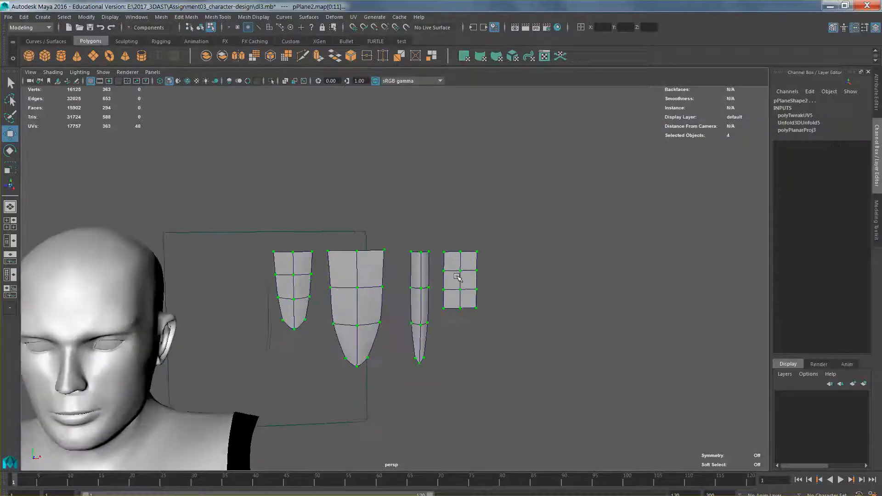
# Return to object mode and select the hair planes beside the head.
pyautogui.moveTo(459, 264); pyautogui.dragTo(538, 466, button='right')
pyautogui.click(459, 278)
pyautogui.click(356, 278)
pyautogui.keyDown('shift'); pyautogui.click(300, 272); pyautogui.keyUp('shift')
pyautogui.keyDown('alt'); pyautogui.moveTo(448, 268); pyautogui.dragTo(448, 309, button='right'); pyautogui.keyUp('alt')
pyautogui.keyDown('alt'); pyautogui.moveTo(448, 309); pyautogui.dragTo(507, 318, button='middle'); pyautogui.keyUp('alt')
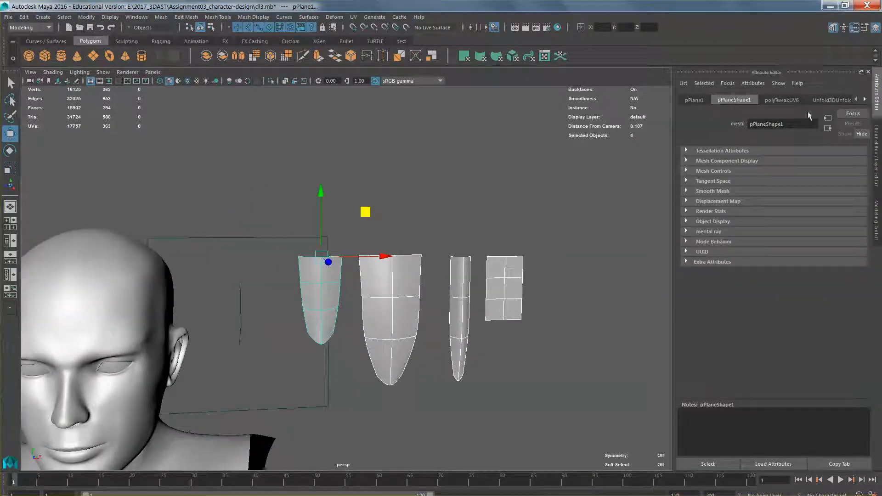
# Rename the Blinn material of the selected hair planes to Hair.
pyautogui.click(865, 101)
pyautogui.click(855, 166)
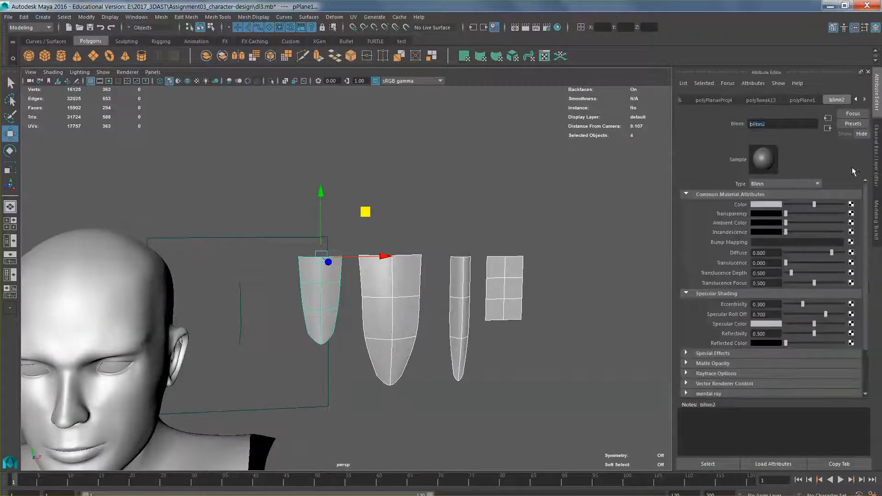
pyautogui.write('Hair')
# Try to assign a File texture to the Hair material's color and close the render node window.
pyautogui.click(851, 205)
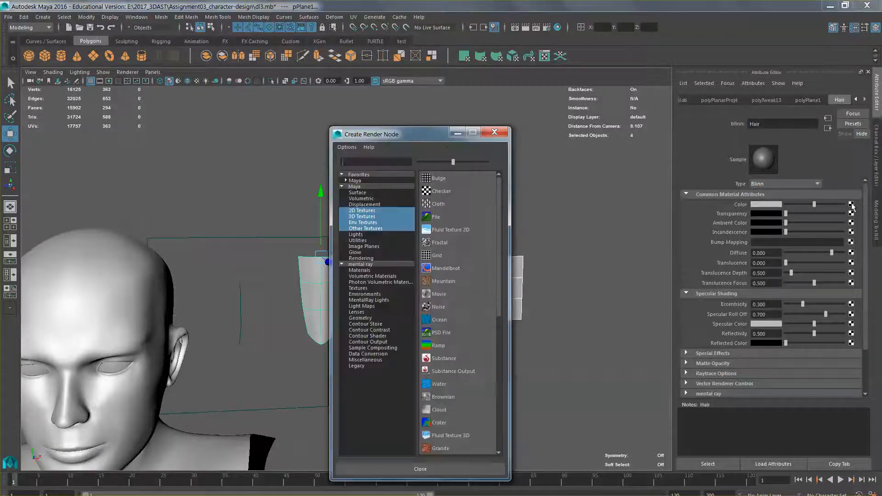
pyautogui.moveTo(448, 134); pyautogui.dragTo(487, 100)
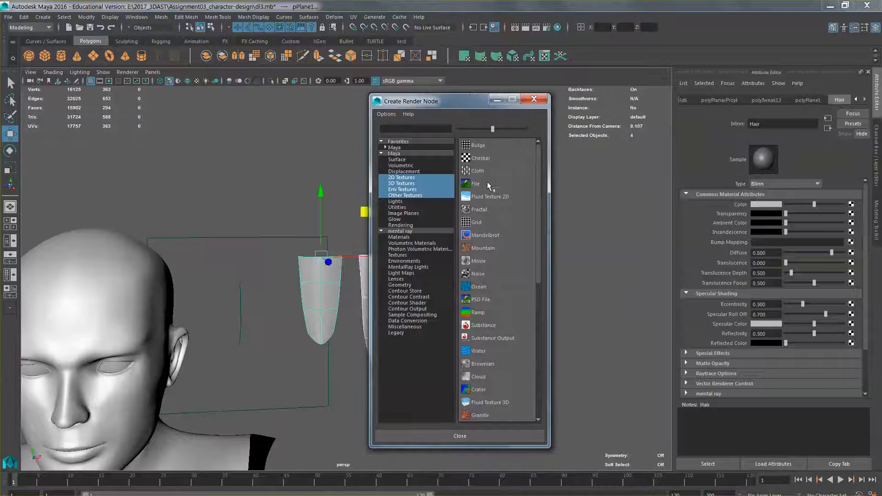
pyautogui.click(487, 181)
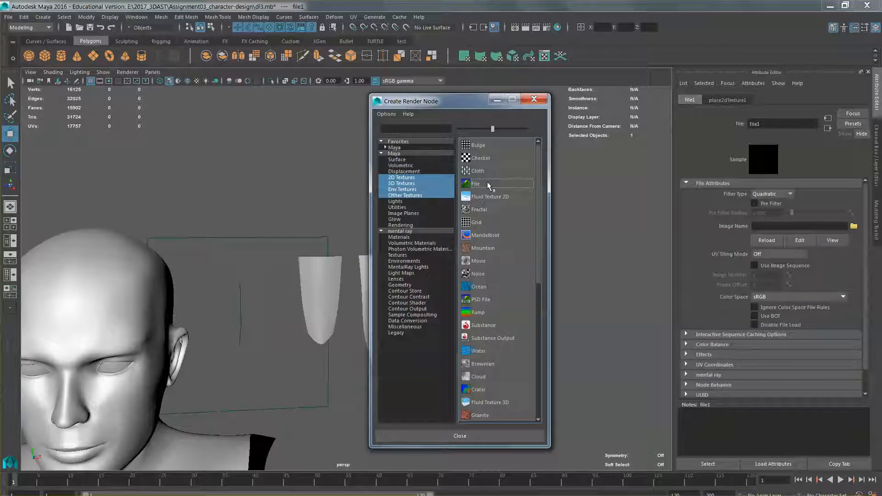
pyautogui.doubleClick(487, 184)
pyautogui.click(535, 102)
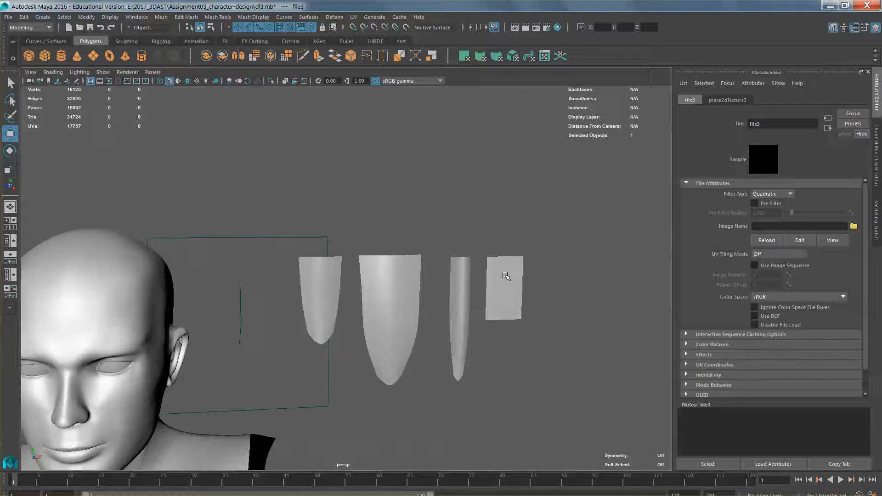
# Select the rectangular hair plane and map a File texture to the Hair material's color.
pyautogui.click(503, 289)
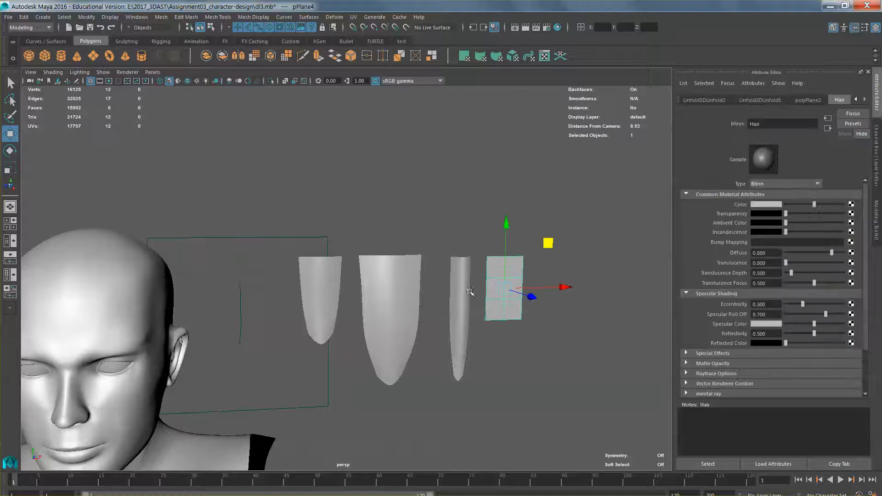
pyautogui.click(852, 205)
pyautogui.click(494, 187)
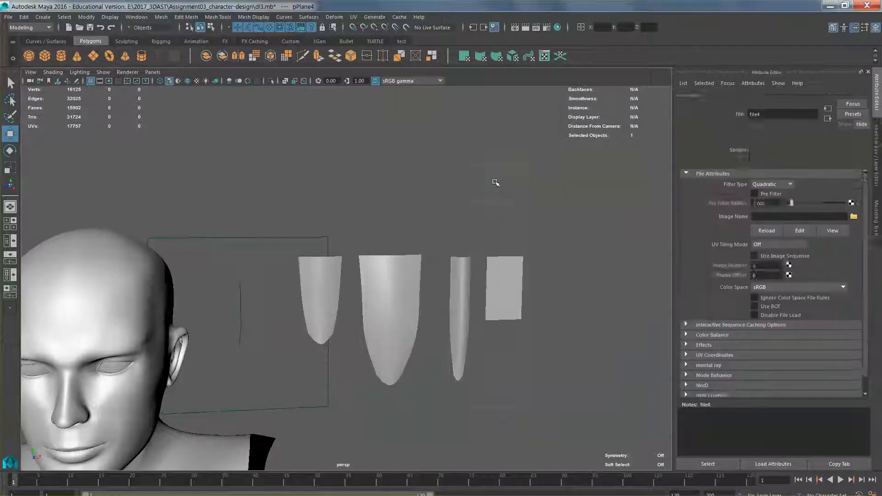
# Load Hair_Diffuse.tga from the gantz\texture\psds folder as the File texture's image.
pyautogui.click(854, 227)
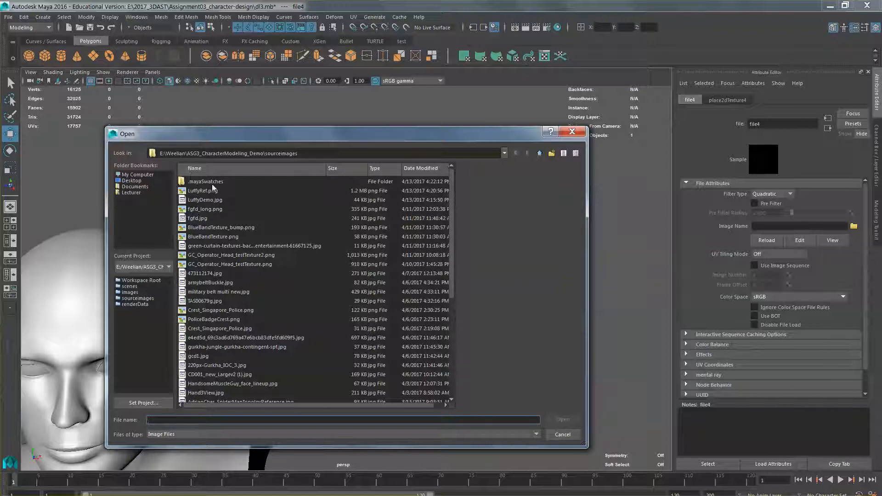
pyautogui.click(138, 176)
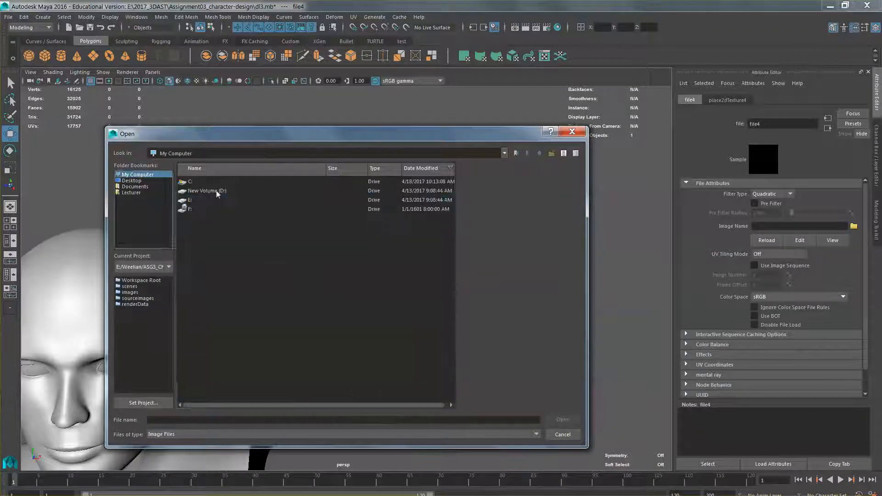
pyautogui.doubleClick(186, 200)
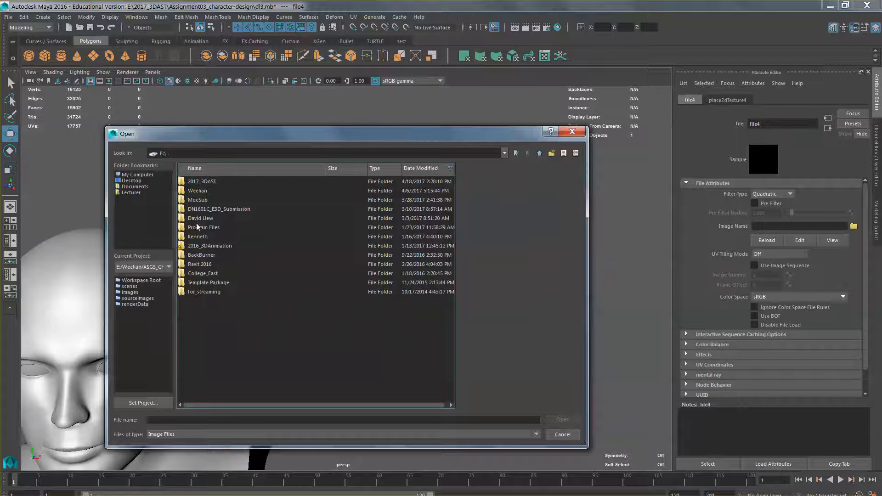
pyautogui.doubleClick(197, 218)
pyautogui.doubleClick(196, 181)
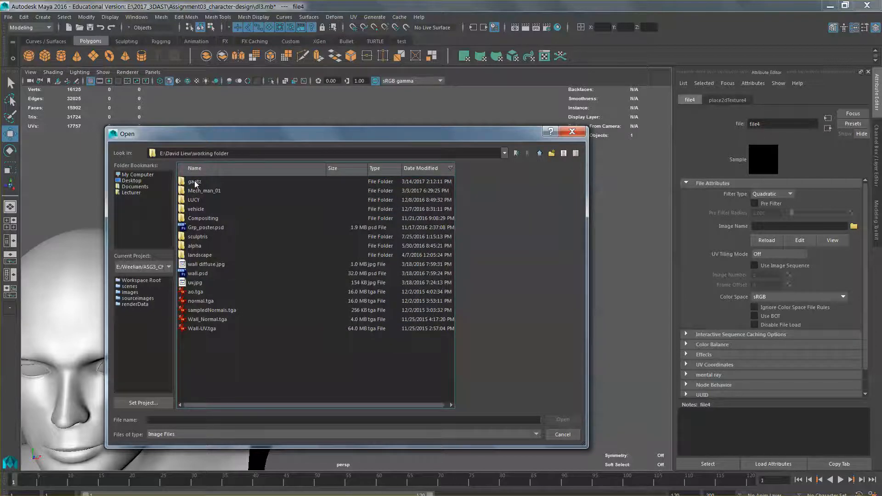
pyautogui.doubleClick(194, 182)
pyautogui.doubleClick(195, 200)
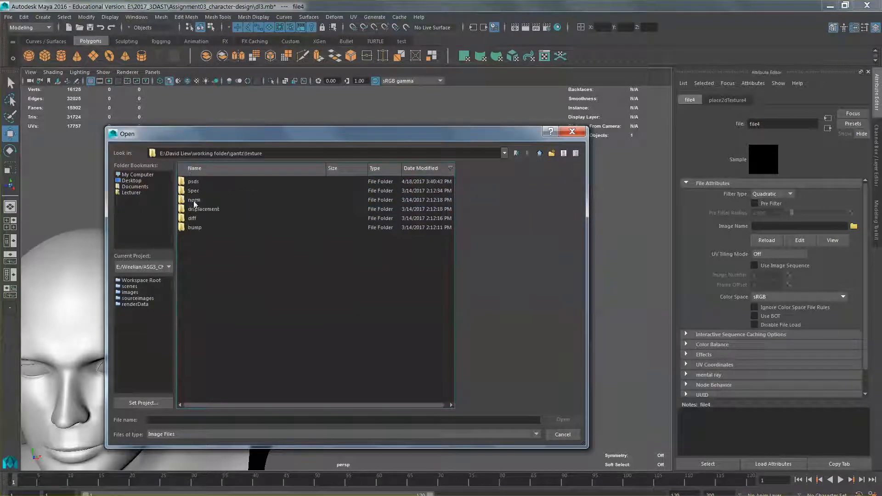
pyautogui.doubleClick(194, 183)
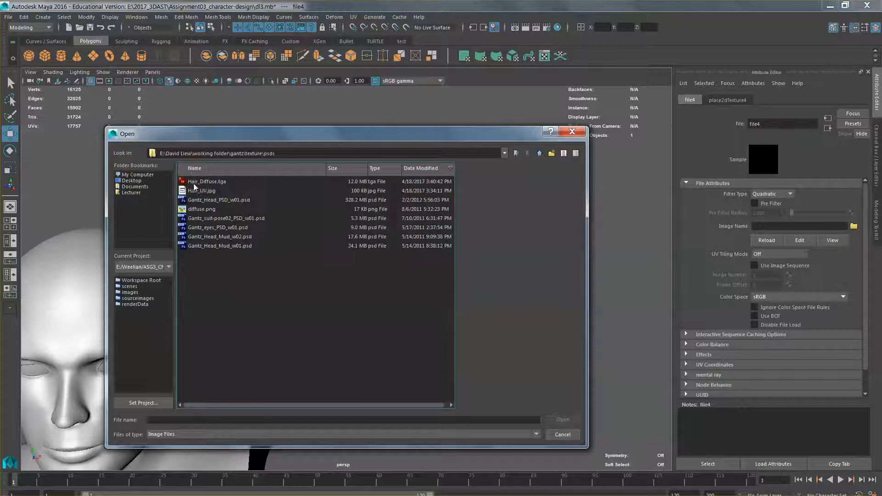
pyautogui.click(201, 182)
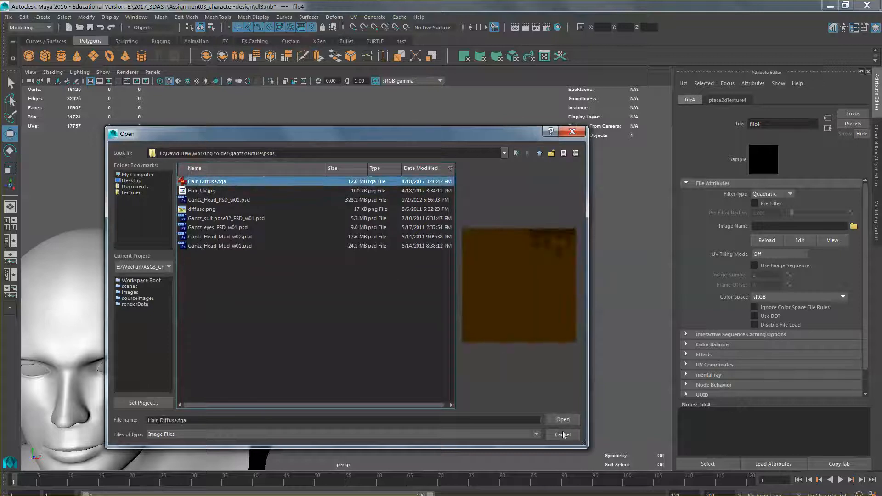
pyautogui.click(563, 419)
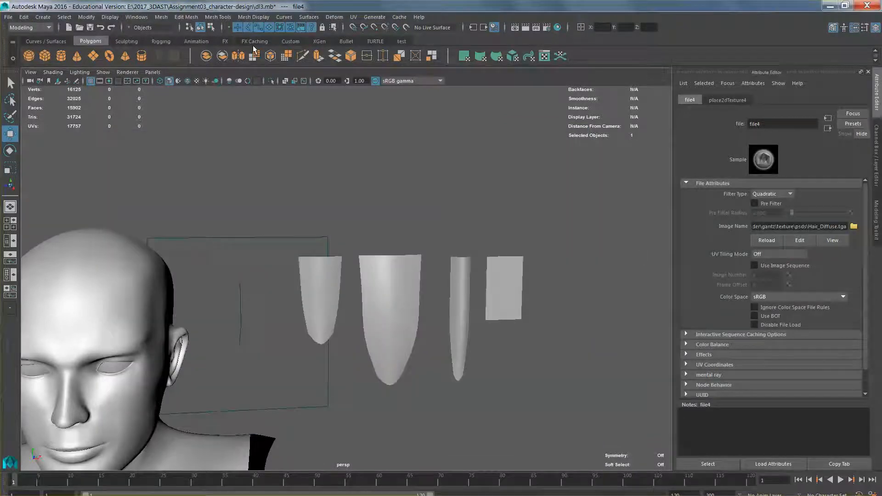
# Turn on textured display in the viewport and view the texture's 2D placement attributes.
pyautogui.click(197, 81)
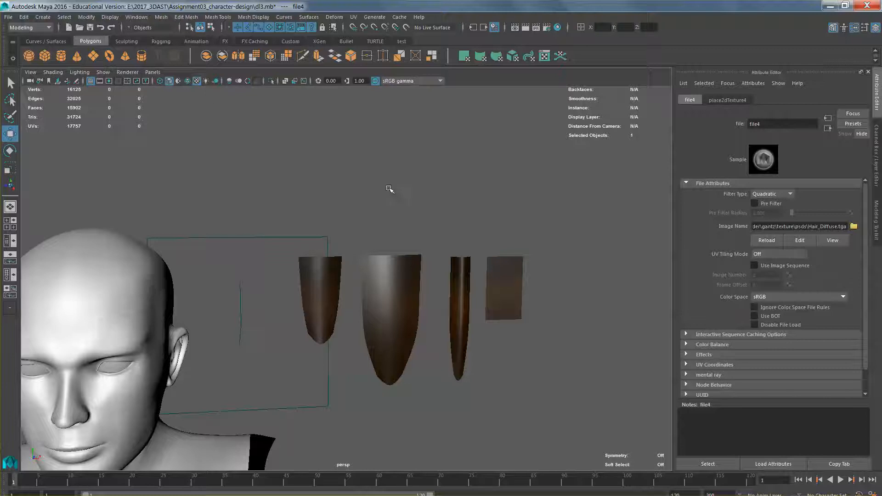
pyautogui.scroll(3, 394, 190)
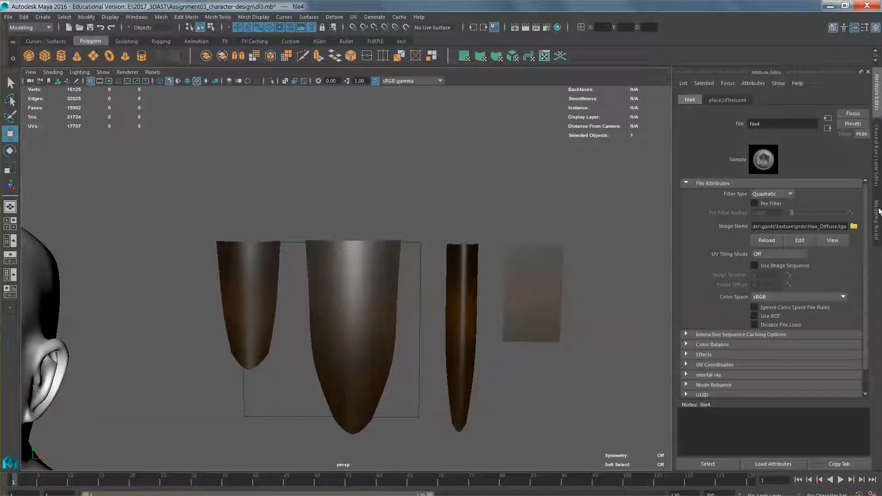
pyautogui.click(739, 101)
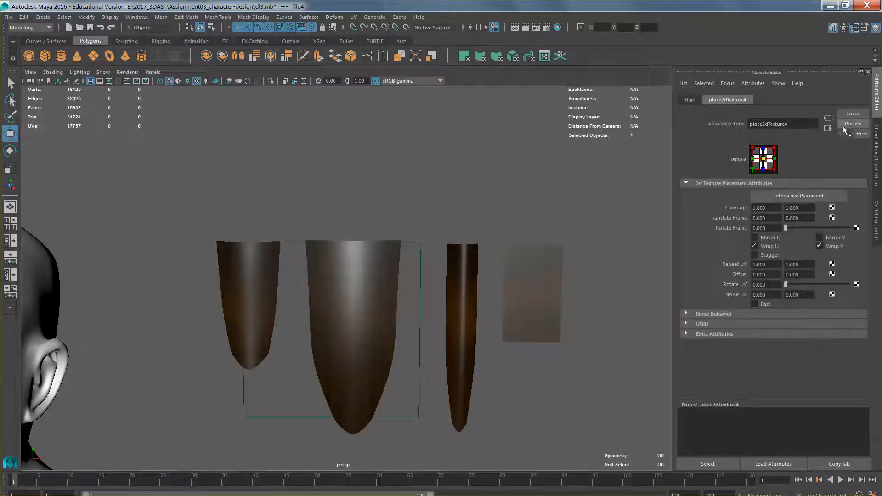
# Reduce the Hair material's eccentricity to about 0.089 and its specular roll off to about 0.26, starting from the narrow hair plane.
pyautogui.click(473, 308)
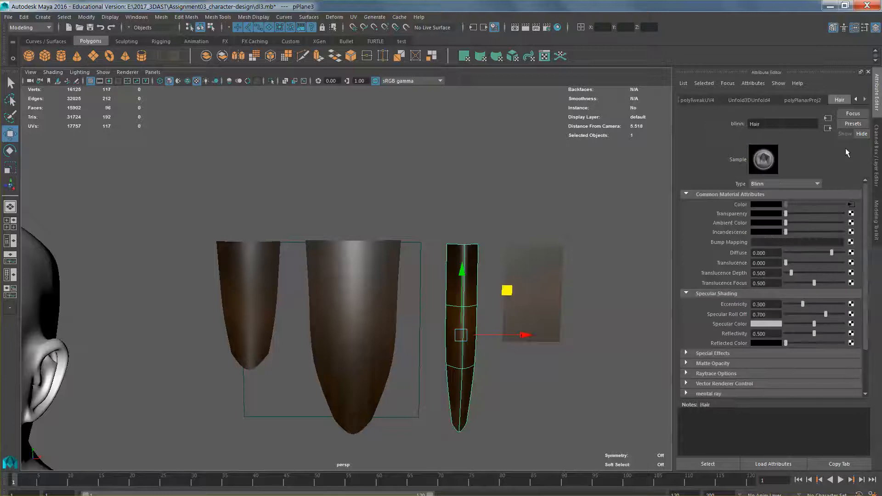
pyautogui.moveTo(803, 305); pyautogui.dragTo(790, 304)
pyautogui.click(801, 314)
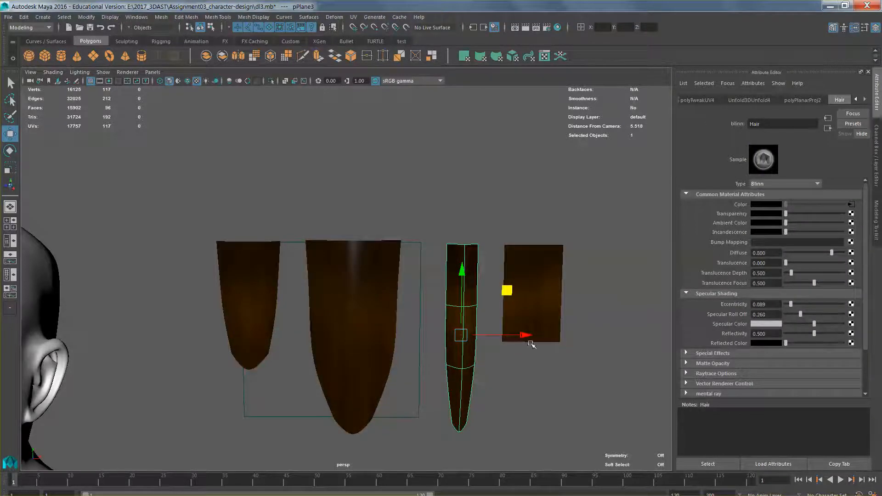
pyautogui.keyDown('alt'); pyautogui.moveTo(527, 345); pyautogui.dragTo(554, 348); pyautogui.keyUp('alt')
pyautogui.click(563, 355)
pyautogui.keyDown('alt'); pyautogui.moveTo(553, 298); pyautogui.dragTo(570, 308); pyautogui.keyUp('alt')
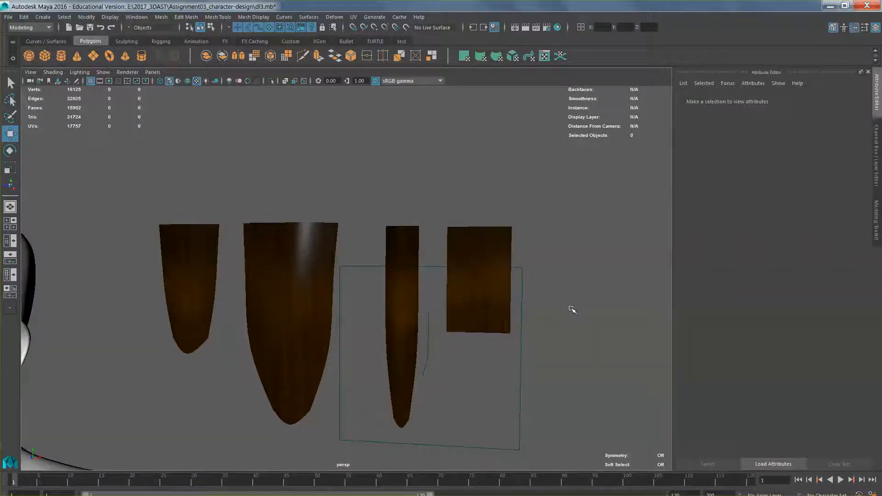
# Try the rectangular hair plane in front of the forehead and examine how it sits on the head.
pyautogui.click(493, 297)
pyautogui.scroll(-5, 506, 301)
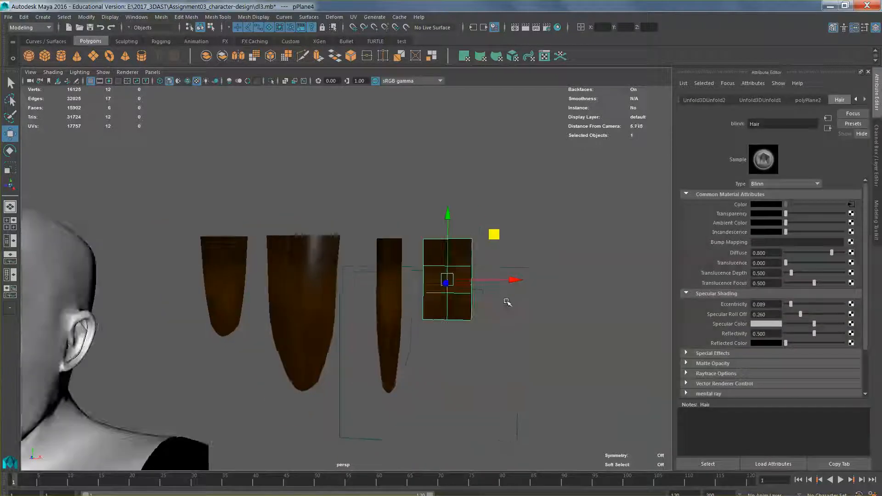
pyautogui.keyDown('alt'); pyautogui.moveTo(440, 301); pyautogui.dragTo(525, 304, button='middle'); pyautogui.keyUp('alt')
pyautogui.moveTo(547, 281); pyautogui.dragTo(265, 291)
pyautogui.moveTo(195, 282); pyautogui.dragTo(150, 289)
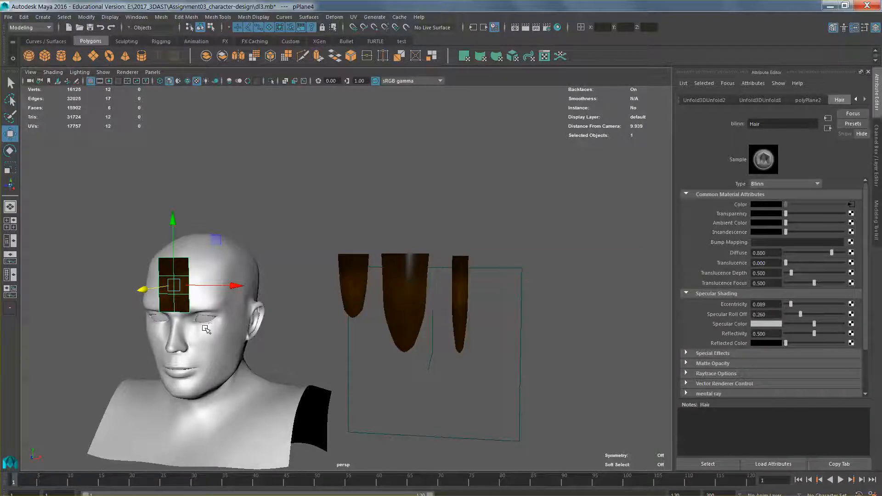
pyautogui.keyDown('alt'); pyautogui.moveTo(205, 328); pyautogui.dragTo(311, 328, button='middle'); pyautogui.keyUp('alt')
pyautogui.keyDown('alt'); pyautogui.moveTo(311, 328); pyautogui.dragTo(296, 354, button='right'); pyautogui.keyUp('alt')
pyautogui.keyDown('alt'); pyautogui.moveTo(295, 354); pyautogui.dragTo(315, 316); pyautogui.keyUp('alt')
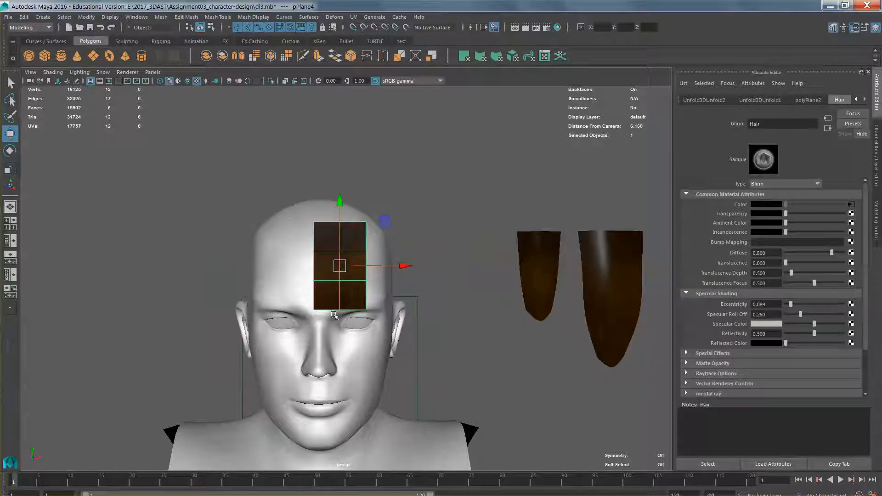
pyautogui.keyDown('alt'); pyautogui.moveTo(379, 309); pyautogui.dragTo(297, 307, button='middle'); pyautogui.keyUp('alt')
pyautogui.keyDown('alt'); pyautogui.moveTo(298, 307); pyautogui.dragTo(319, 295, button='right'); pyautogui.keyUp('alt')
# Undo the rectangular plane's moves, deselect it and examine the texture on the planes up close.
pyautogui.hotkey('ctrl', 'z')
pyautogui.hotkey('ctrl', 'z')
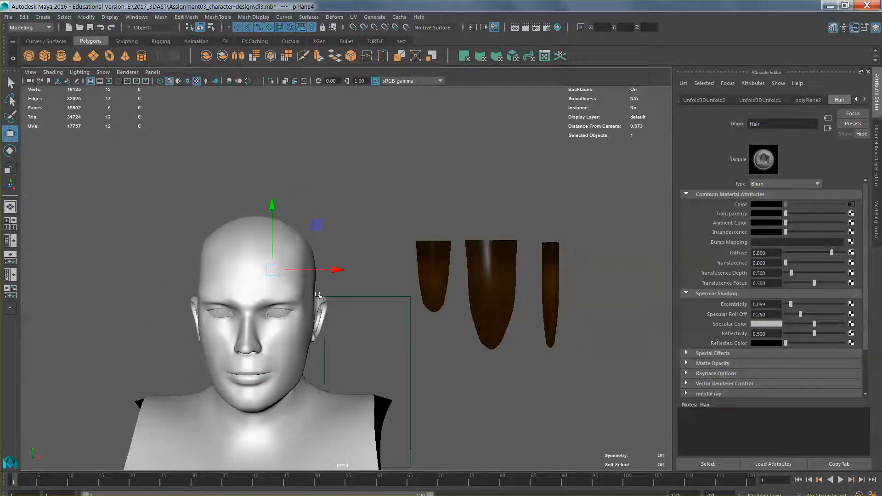
pyautogui.keyDown('alt'); pyautogui.moveTo(460, 302); pyautogui.dragTo(365, 286, button='middle'); pyautogui.keyUp('alt')
pyautogui.click(469, 307)
pyautogui.scroll(6, 428, 309)
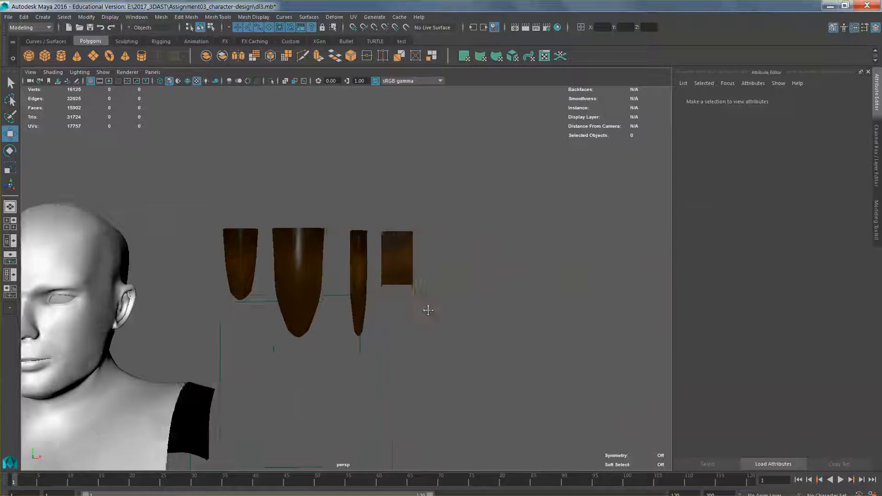
pyautogui.keyDown('alt'); pyautogui.moveTo(395, 305); pyautogui.dragTo(348, 344); pyautogui.keyUp('alt')
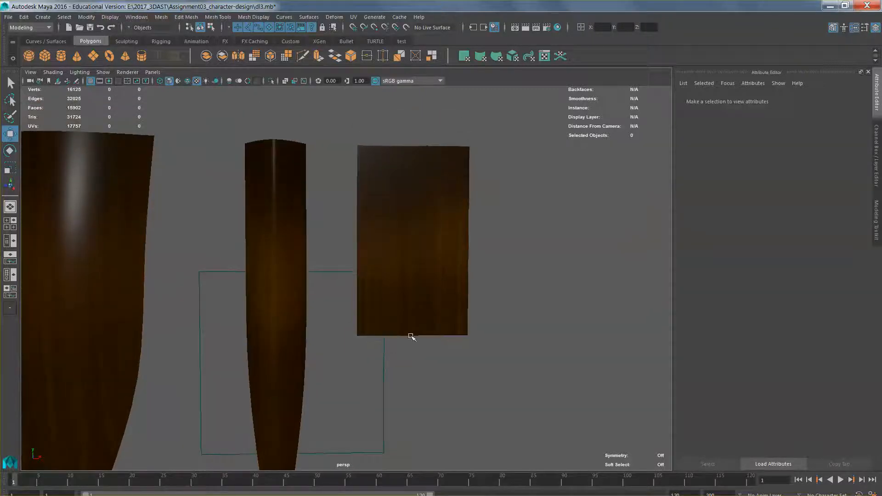
# Switch to Photoshop and toggle the visibility of the strand layer, Layer 1, to examine its effect on the hair.
pyautogui.hotkey('alt', 'Tab')
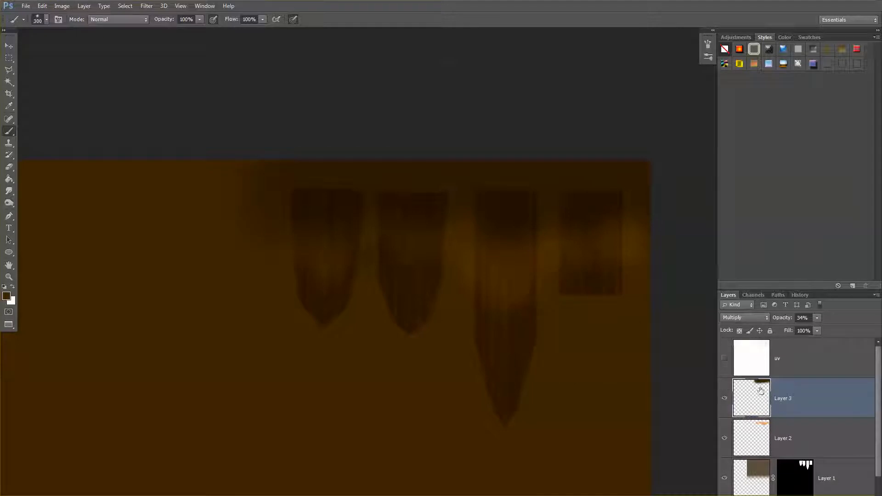
pyautogui.scroll(-2, 764, 407)
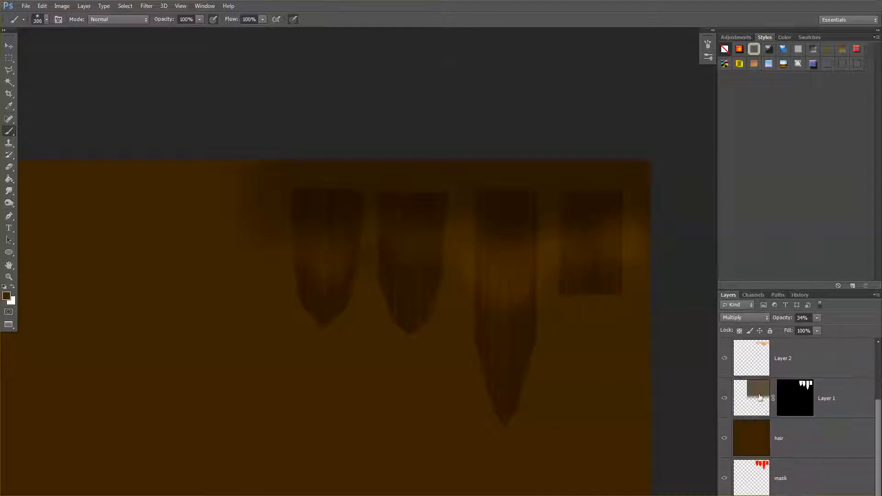
pyautogui.click(760, 398)
pyautogui.click(725, 398)
pyautogui.click(725, 401)
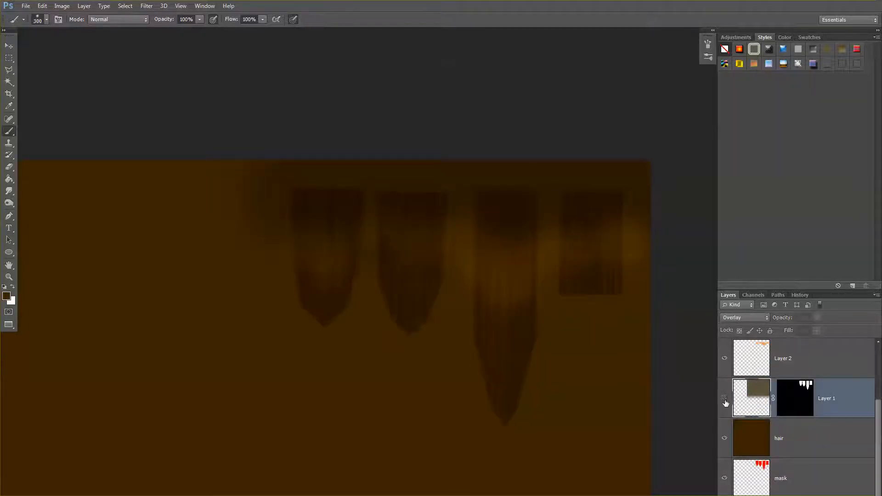
pyautogui.click(725, 400)
pyautogui.click(725, 400)
pyautogui.click(725, 400)
pyautogui.click(725, 400)
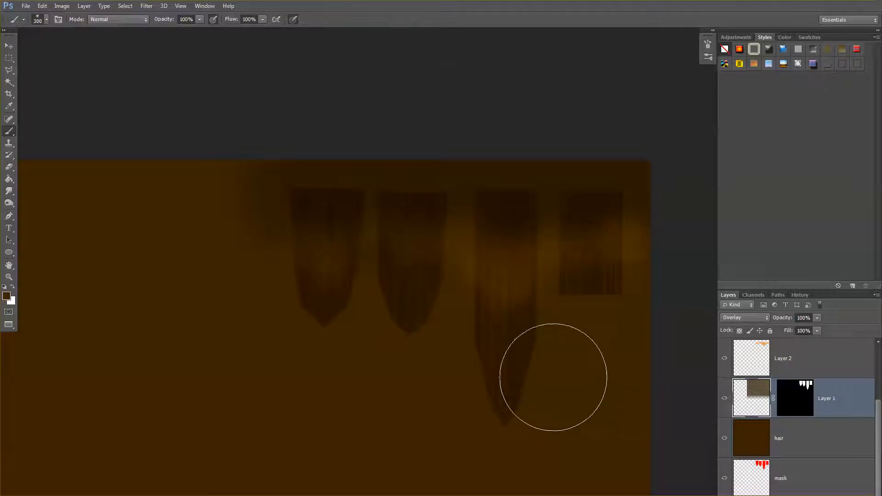
pyautogui.press('w')
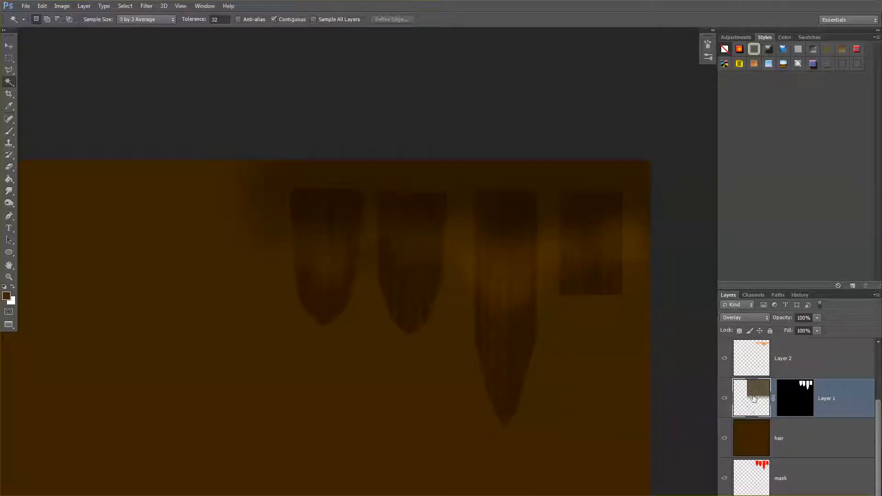
pyautogui.click(501, 399)
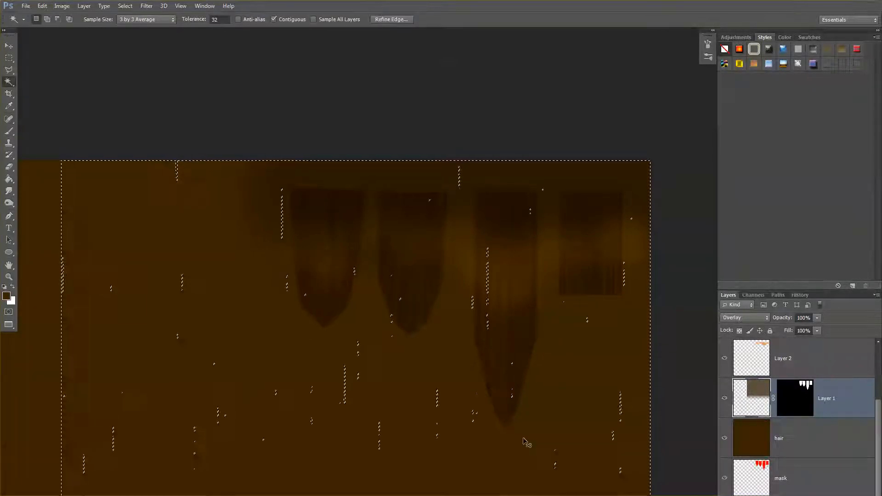
pyautogui.hotkey('ctrl', 'd')
# Select the strand tones with Color Range, sampling the lower part of the long hair plane at a fuzziness of 13.
pyautogui.rightClick(506, 361)
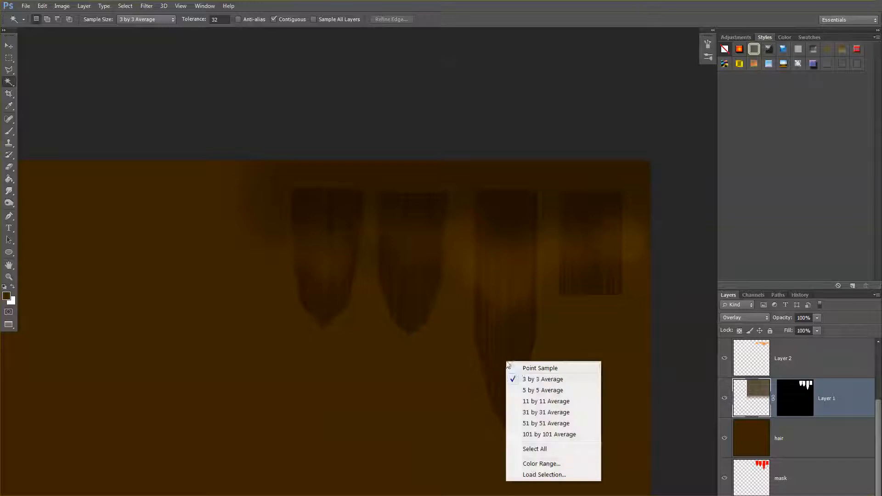
pyautogui.click(550, 464)
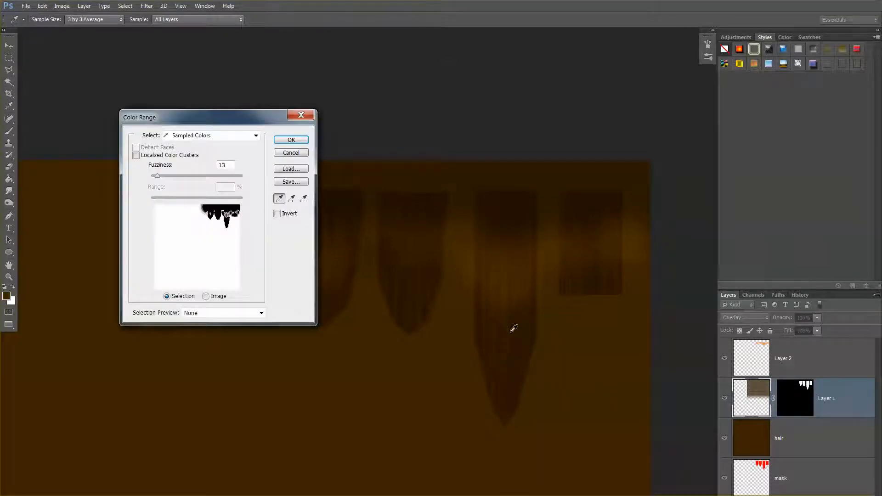
pyautogui.click(528, 341)
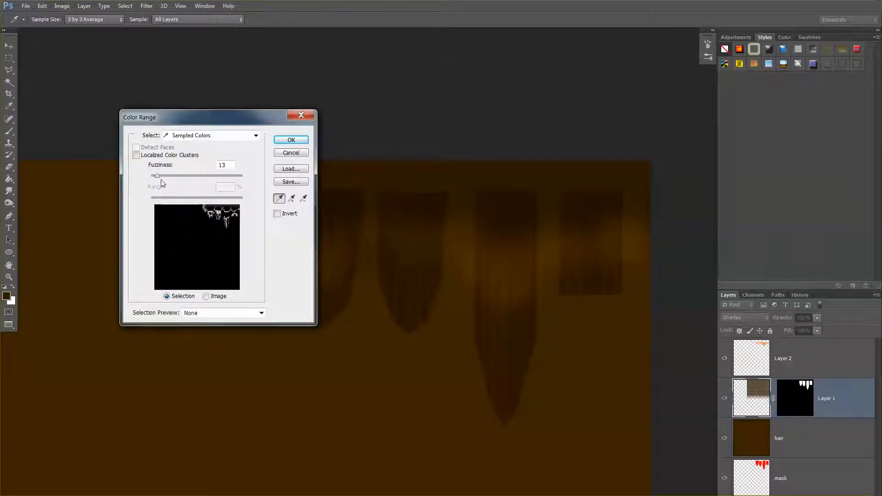
pyautogui.moveTo(157, 176); pyautogui.dragTo(157, 176)
pyautogui.click(292, 140)
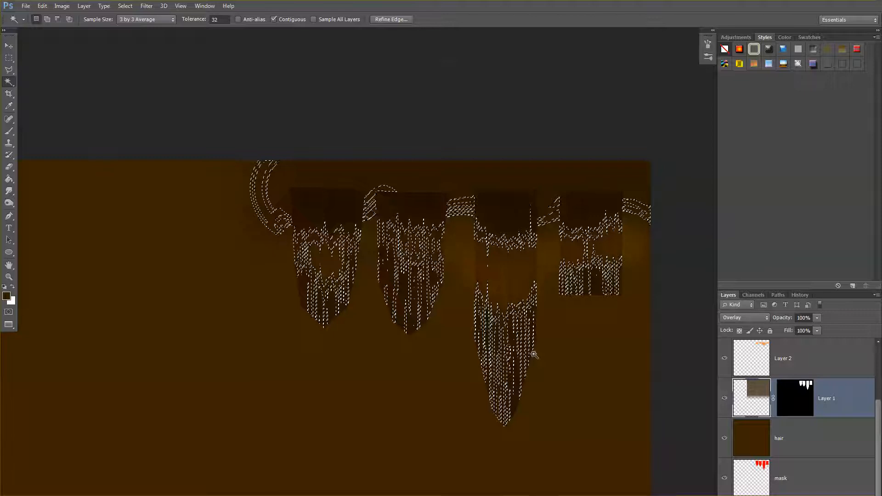
# Shift the strand selection slightly downwards and add a new empty layer above the dark root-shading layer.
pyautogui.press('m')
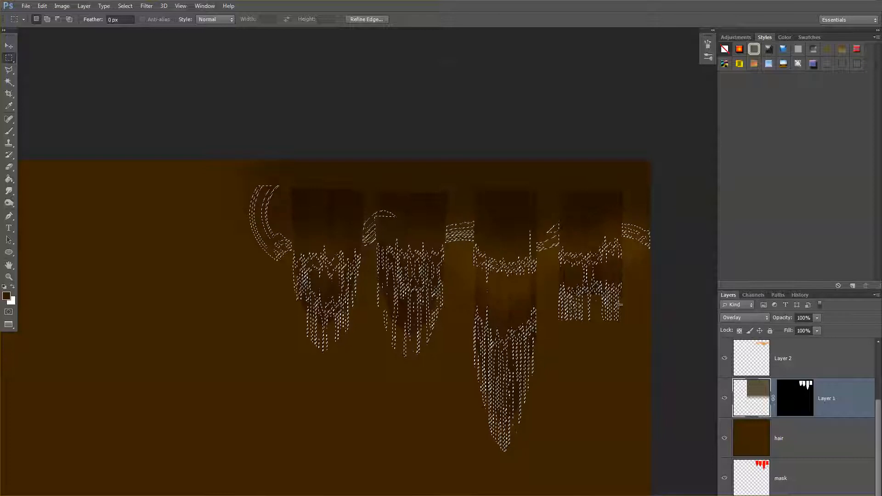
pyautogui.hotkey('ctrl', 'h')
pyautogui.hotkey('ctrl', 'h')
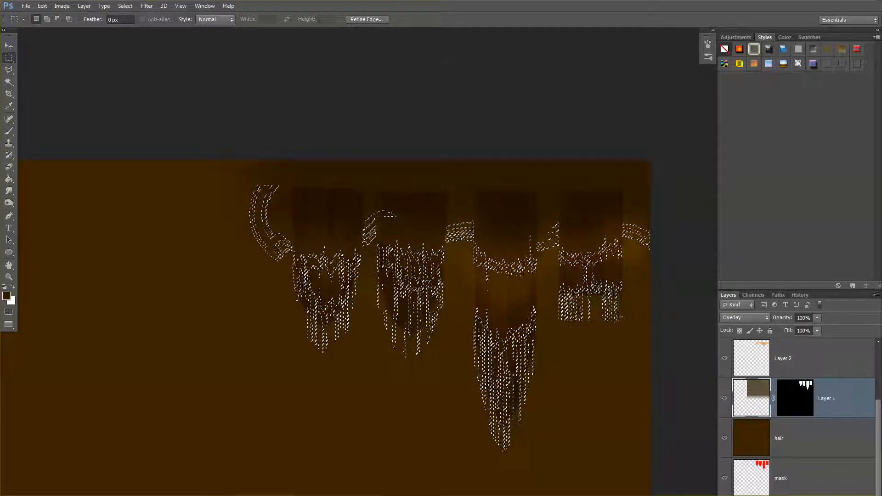
pyautogui.press('z')
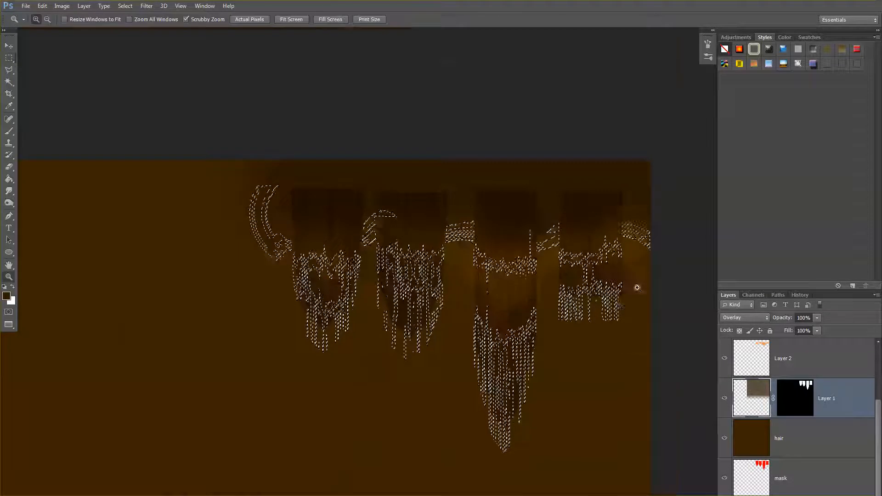
pyautogui.click(638, 287)
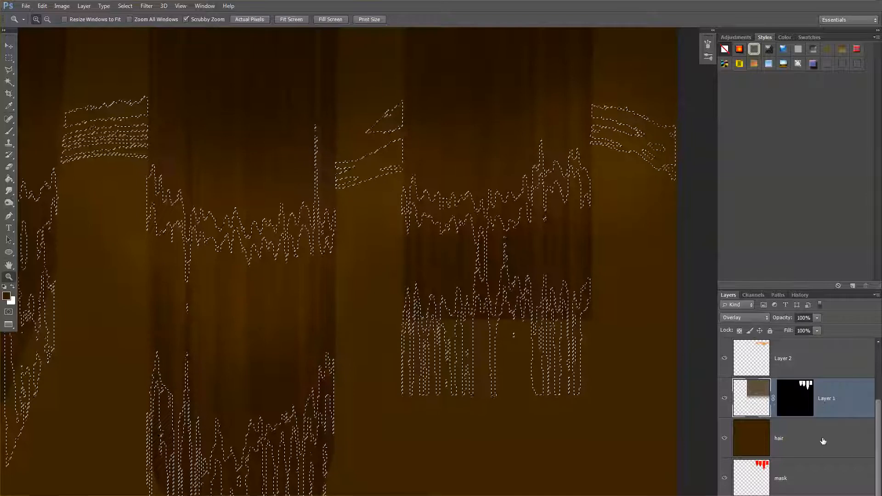
pyautogui.scroll(2, 798, 420)
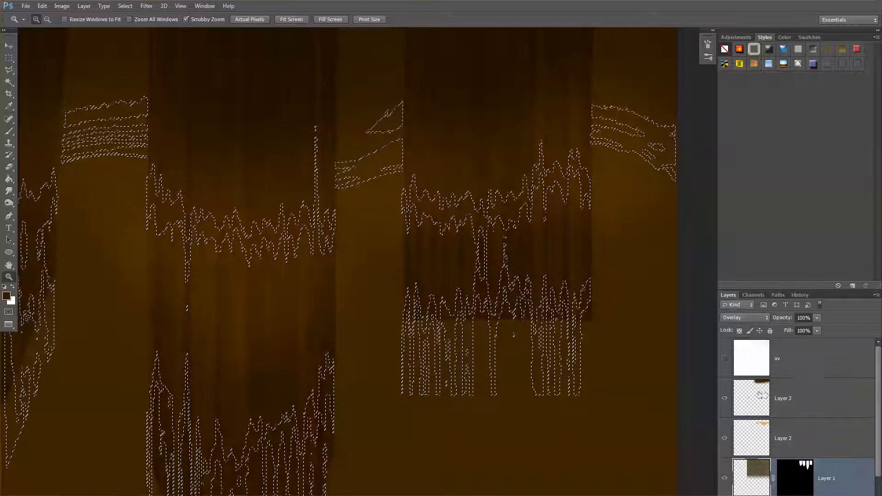
pyautogui.click(798, 398)
pyautogui.hotkey('ctrl', 'shift', 'alt', 'n')
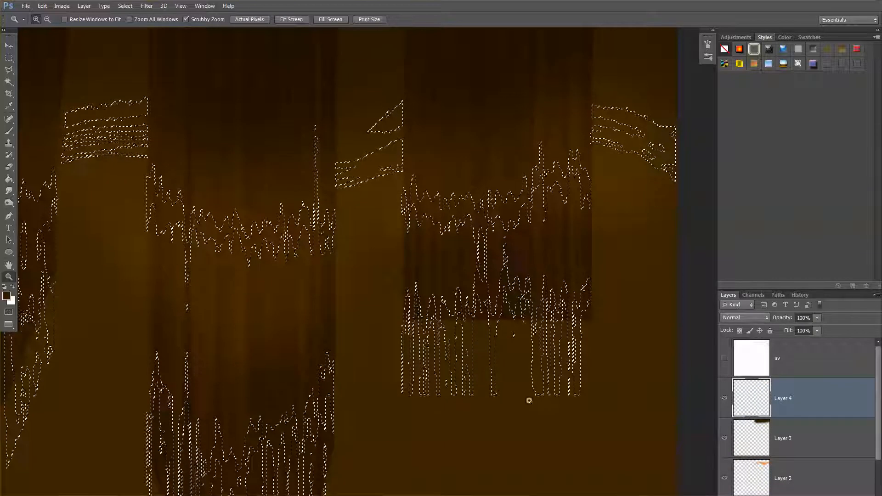
# Paint black strand ends on the lower part of the rectangular hair plane with a 79 px brush inside the selection.
pyautogui.press('b')
pyautogui.rightClick(532, 306)
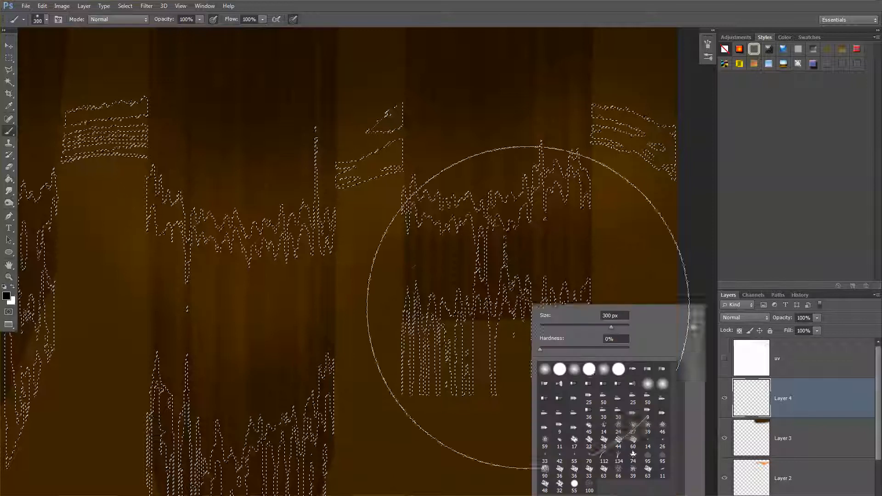
pyautogui.click(560, 370)
pyautogui.moveTo(582, 327); pyautogui.dragTo(574, 327)
pyautogui.press('Return')
pyautogui.moveTo(436, 322)
pyautogui.mouseDown()
pyautogui.moveTo(418, 321)
pyautogui.moveTo(472, 364)
pyautogui.moveTo(478, 335)
pyautogui.moveTo(510, 319)
pyautogui.moveTo(567, 323)
pyautogui.moveTo(591, 406)
pyautogui.moveTo(519, 354)
pyautogui.mouseUp()
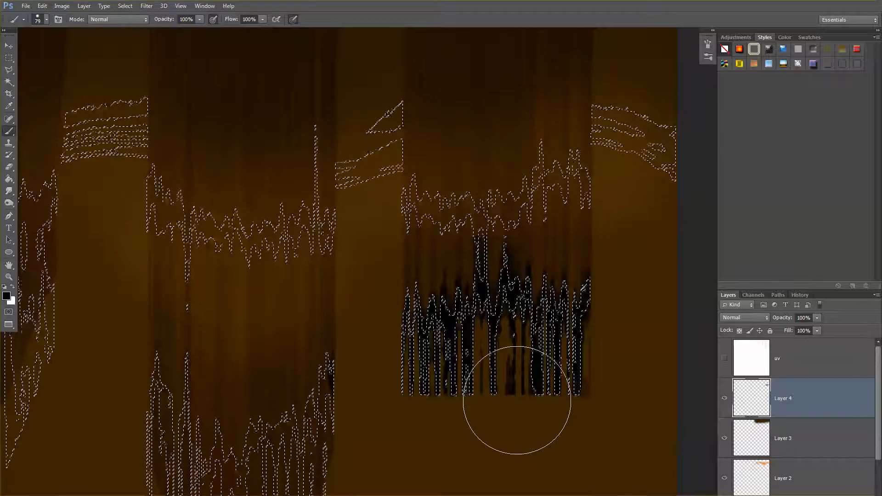
# Reposition the strand selection over the long hair plane and paint its lower strands black.
pyautogui.moveTo(443, 423); pyautogui.dragTo(551, 315)
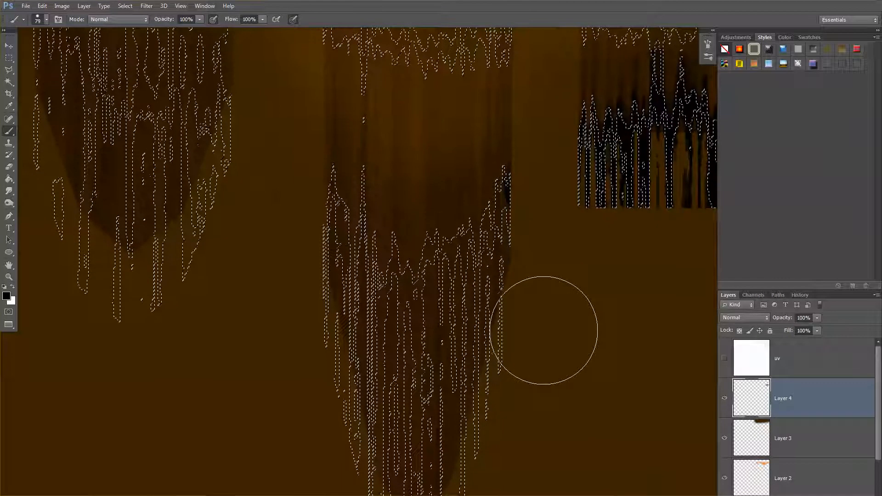
pyautogui.press('e')
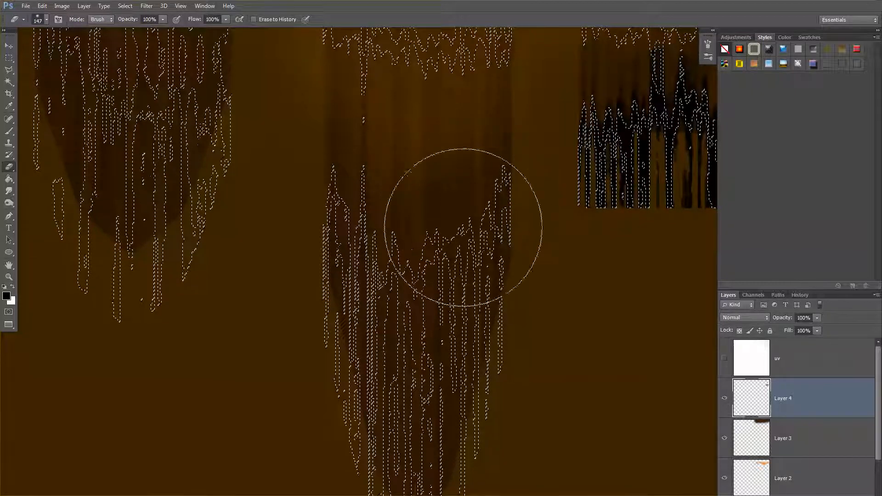
pyautogui.press('m')
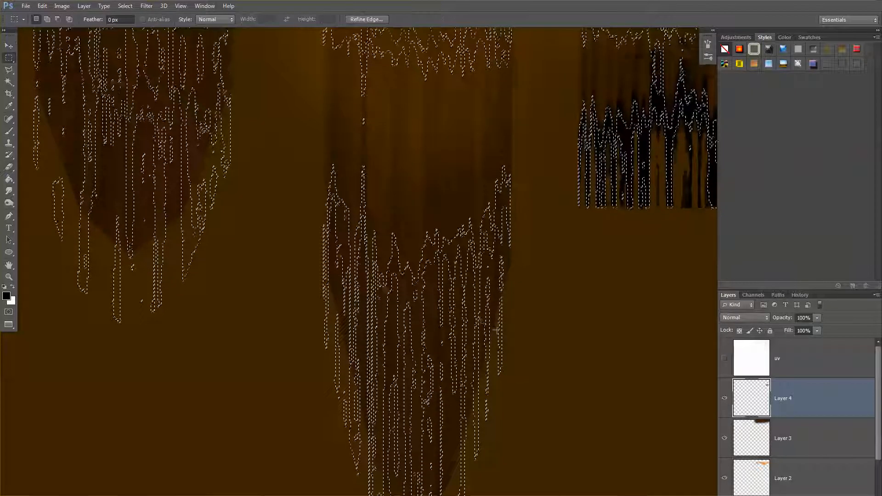
pyautogui.moveTo(516, 359); pyautogui.dragTo(521, 311)
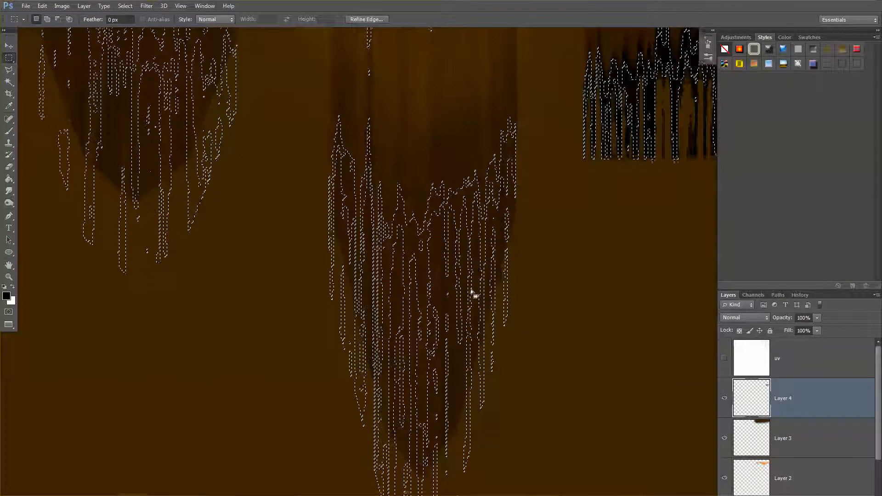
pyautogui.moveTo(471, 291); pyautogui.dragTo(470, 355)
pyautogui.press('b')
pyautogui.moveTo(495, 271)
pyautogui.mouseDown()
pyautogui.moveTo(514, 376)
pyautogui.moveTo(459, 360)
pyautogui.moveTo(404, 473)
pyautogui.moveTo(344, 286)
pyautogui.moveTo(358, 424)
pyautogui.mouseUp()
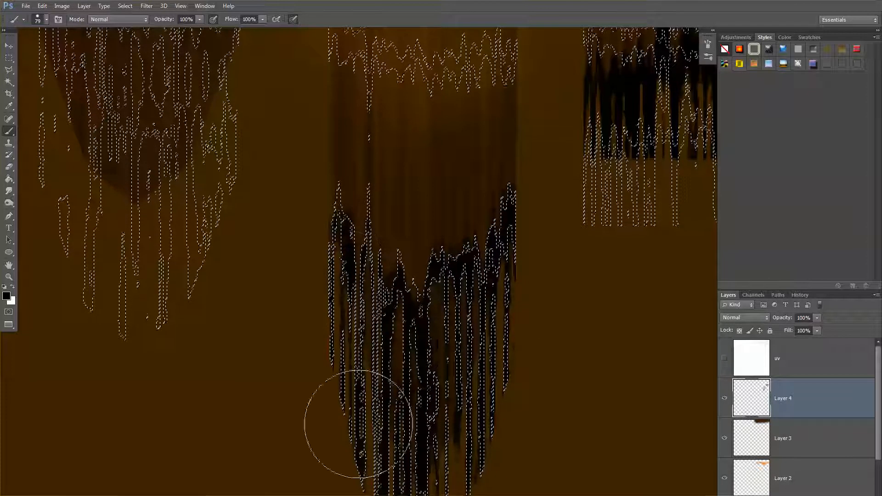
# Compare the long plane without Layer 4, fade the black strands' upper part with the eraser and repaint the edges with a 50 px brush.
pyautogui.click(725, 398)
pyautogui.click(725, 399)
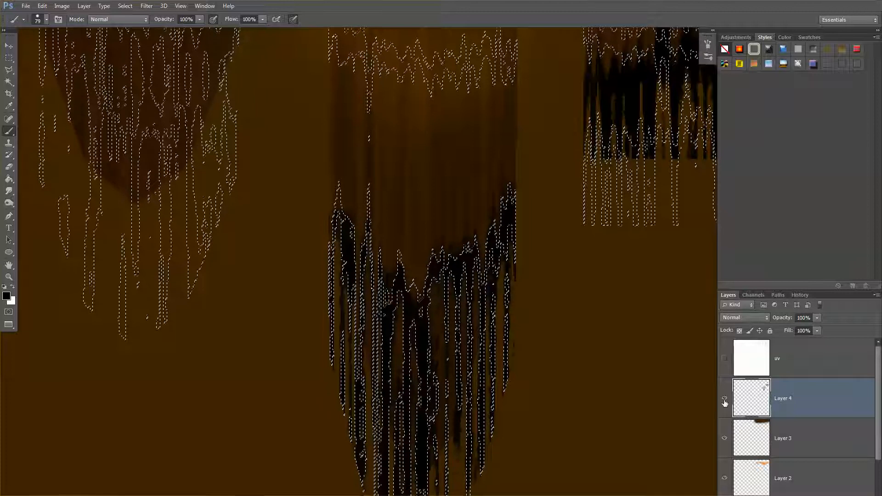
pyautogui.press('e')
pyautogui.moveTo(373, 261)
pyautogui.mouseDown()
pyautogui.moveTo(374, 172)
pyautogui.moveTo(398, 258)
pyautogui.moveTo(445, 198)
pyautogui.mouseUp()
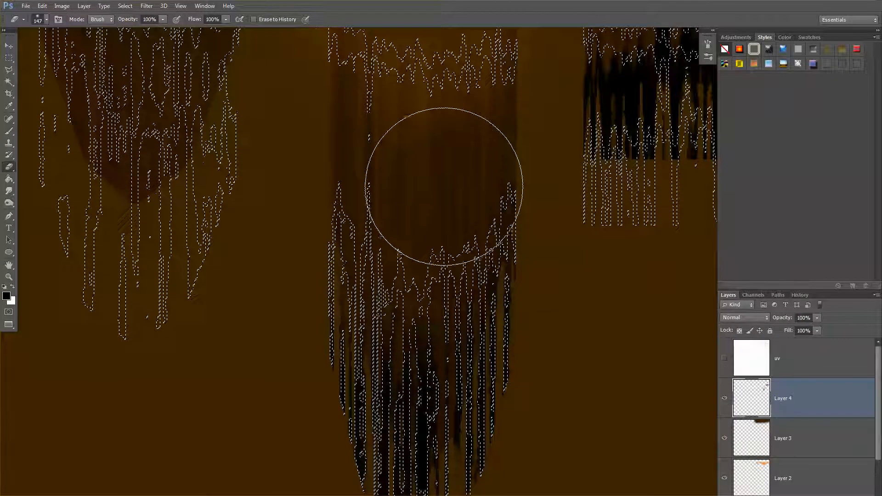
pyautogui.press('b')
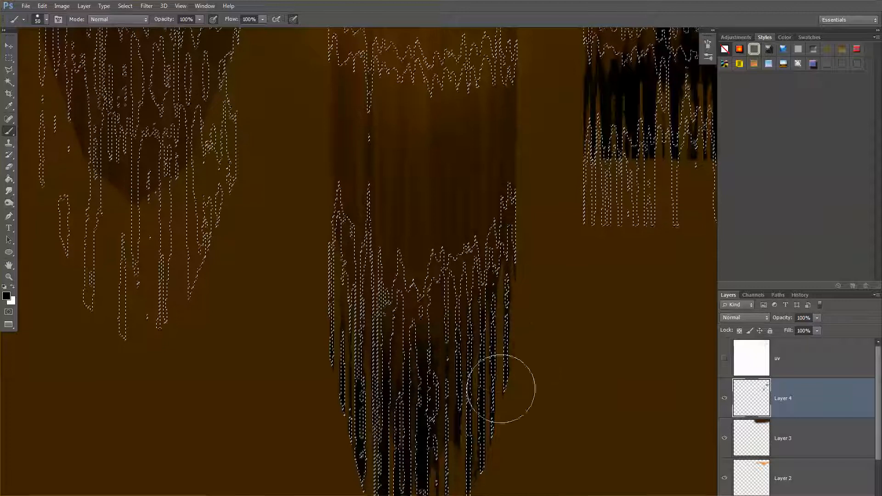
pyautogui.moveTo(333, 370)
pyautogui.mouseDown()
pyautogui.moveTo(316, 290)
pyautogui.moveTo(333, 357)
pyautogui.mouseUp()
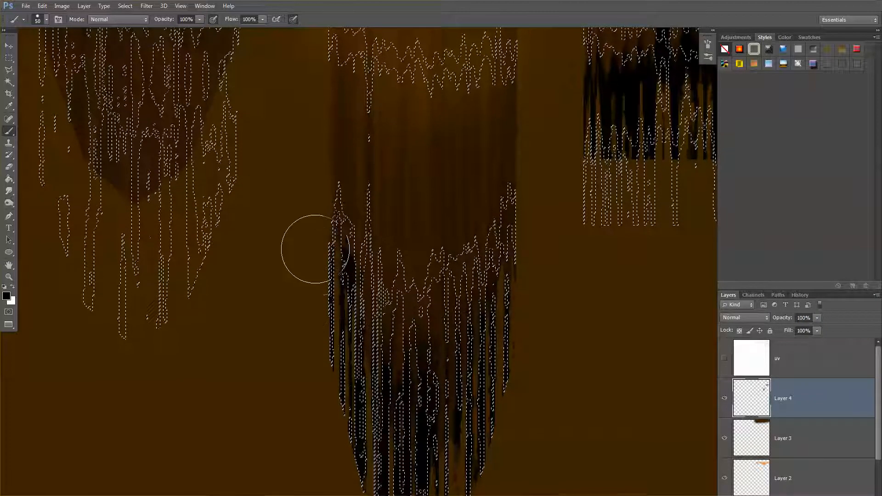
# Move the strand selection over the second hair plane from the left and paint black strands along its sides and tip.
pyautogui.moveTo(226, 302); pyautogui.dragTo(461, 366)
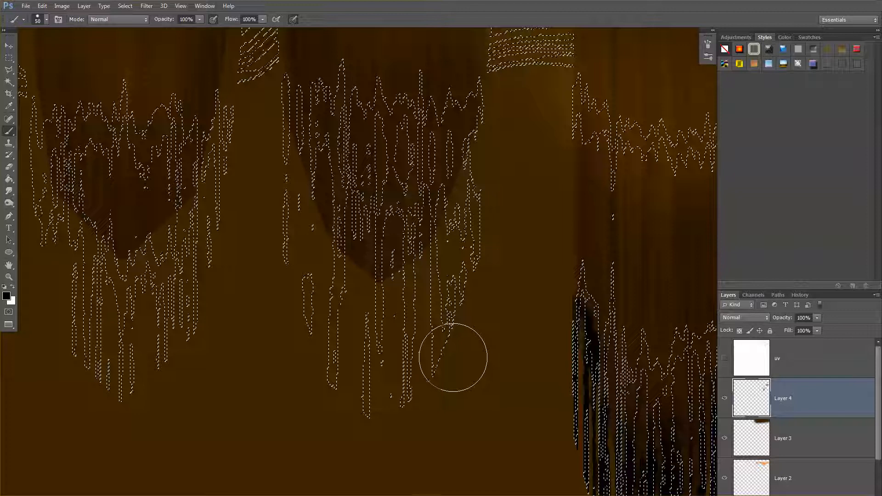
pyautogui.press('m')
pyautogui.moveTo(433, 197)
pyautogui.mouseDown()
pyautogui.moveTo(433, 207)
pyautogui.moveTo(139, 247)
pyautogui.mouseUp()
pyautogui.moveTo(597, 267)
pyautogui.mouseDown()
pyautogui.moveTo(348, 220)
pyautogui.moveTo(360, 216)
pyautogui.moveTo(356, 167)
pyautogui.moveTo(417, 329)
pyautogui.moveTo(462, 255)
pyautogui.moveTo(455, 173)
pyautogui.moveTo(465, 230)
pyautogui.moveTo(410, 213)
pyautogui.moveTo(366, 291)
pyautogui.moveTo(284, 131)
pyautogui.moveTo(301, 207)
pyautogui.mouseUp()
pyautogui.press('b')
pyautogui.moveTo(278, 292); pyautogui.dragTo(450, 342)
# Reposition the strand selection over the two left hair planes, paint black strands on the leftmost one and deselect.
pyautogui.press('m')
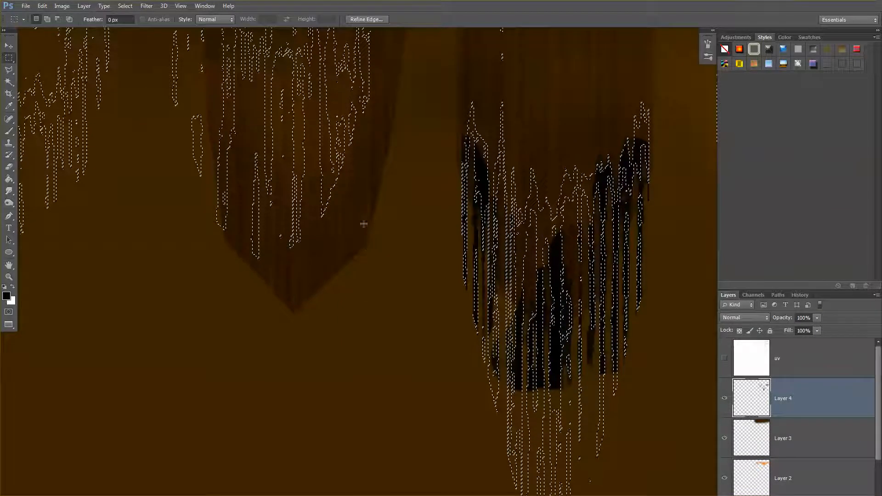
pyautogui.click(318, 165)
pyautogui.hotkey('ctrl', 'z')
pyautogui.moveTo(326, 165); pyautogui.dragTo(612, 311)
pyautogui.moveTo(230, 202)
pyautogui.mouseDown()
pyautogui.moveTo(572, 285)
pyautogui.moveTo(241, 229)
pyautogui.moveTo(252, 252)
pyautogui.moveTo(251, 215)
pyautogui.moveTo(280, 313)
pyautogui.moveTo(234, 173)
pyautogui.moveTo(335, 247)
pyautogui.moveTo(376, 187)
pyautogui.moveTo(351, 227)
pyautogui.moveTo(222, 138)
pyautogui.moveTo(222, 260)
pyautogui.moveTo(252, 165)
pyautogui.moveTo(348, 209)
pyautogui.moveTo(380, 244)
pyautogui.moveTo(394, 285)
pyautogui.moveTo(431, 315)
pyautogui.mouseUp()
pyautogui.press('b')
pyautogui.hotkey('ctrl', 'd')
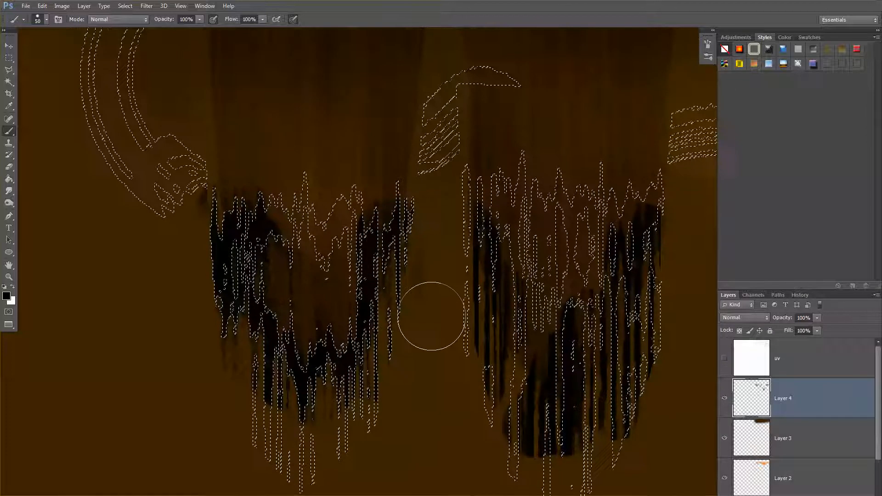
# Erase the inner part of the leftmost plane's black strands with the eraser reduced to 50 px.
pyautogui.press('z')
pyautogui.keyDown('alt'); pyautogui.click(431, 292); pyautogui.keyUp('alt')
pyautogui.keyDown('alt'); pyautogui.click(431, 291); pyautogui.keyUp('alt')
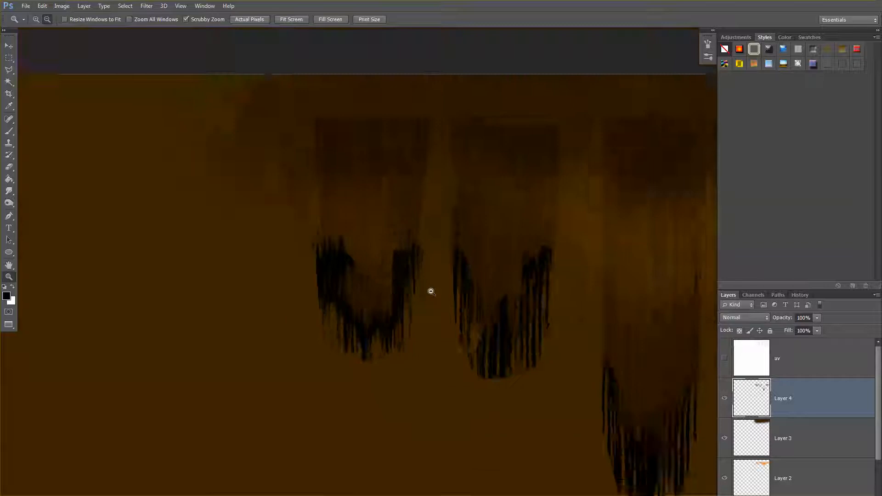
pyautogui.click(407, 291)
pyautogui.click(407, 291)
pyautogui.press('e')
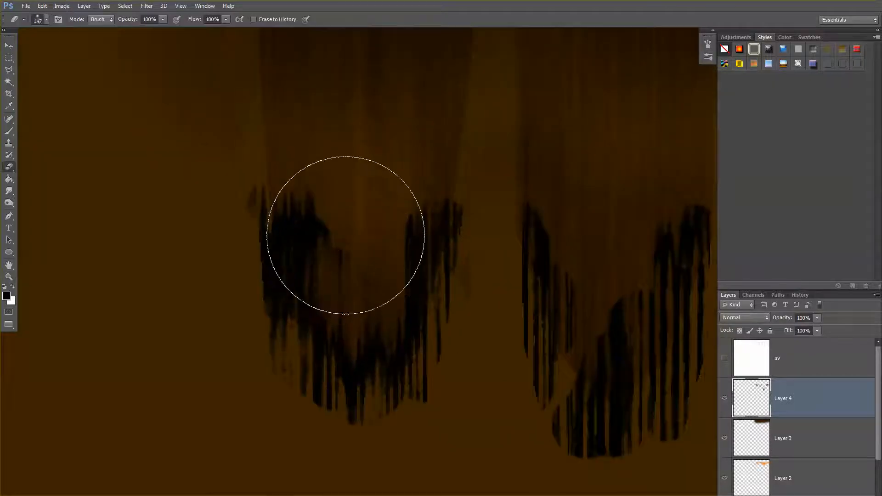
pyautogui.press('[')
pyautogui.press('[')
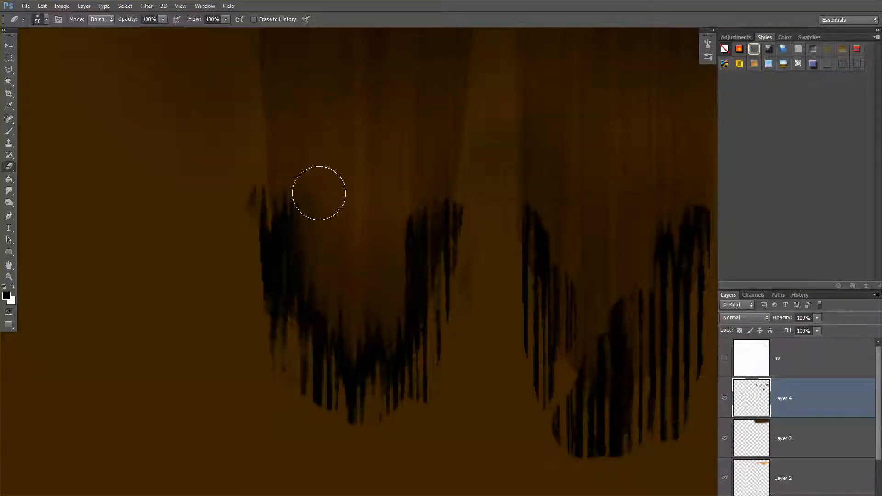
# Blend the inner edges of the black strands on the two left planes with a 64 px eraser at 0% hardness.
pyautogui.rightClick(319, 193)
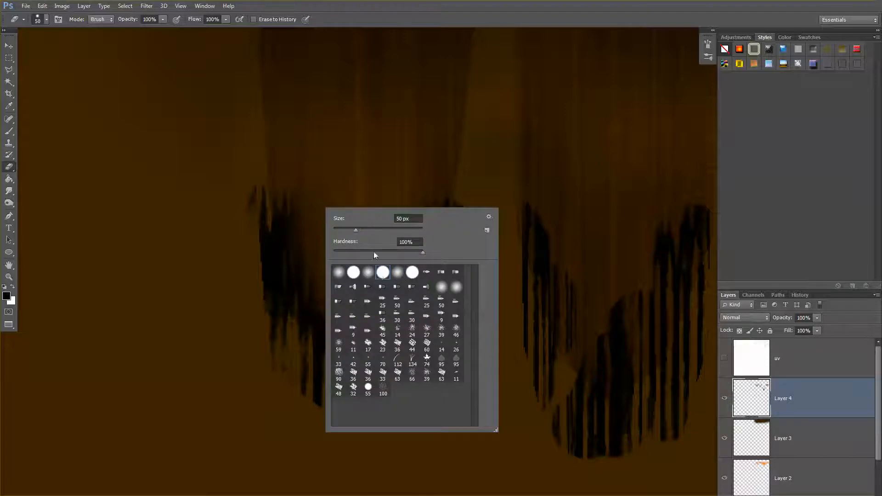
pyautogui.press('Return')
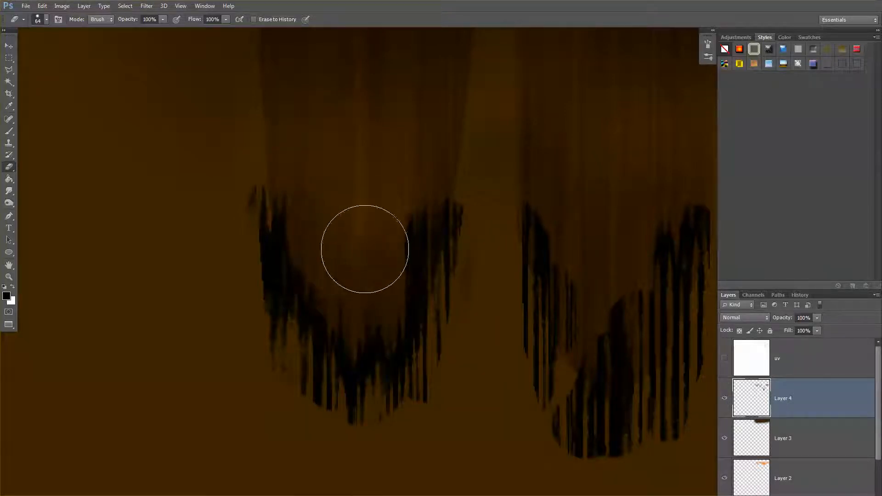
pyautogui.rightClick(376, 212)
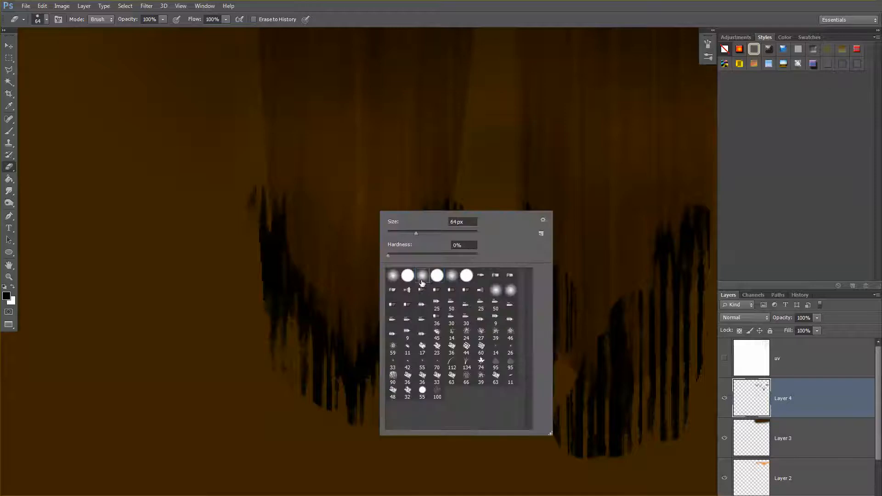
pyautogui.press('Return')
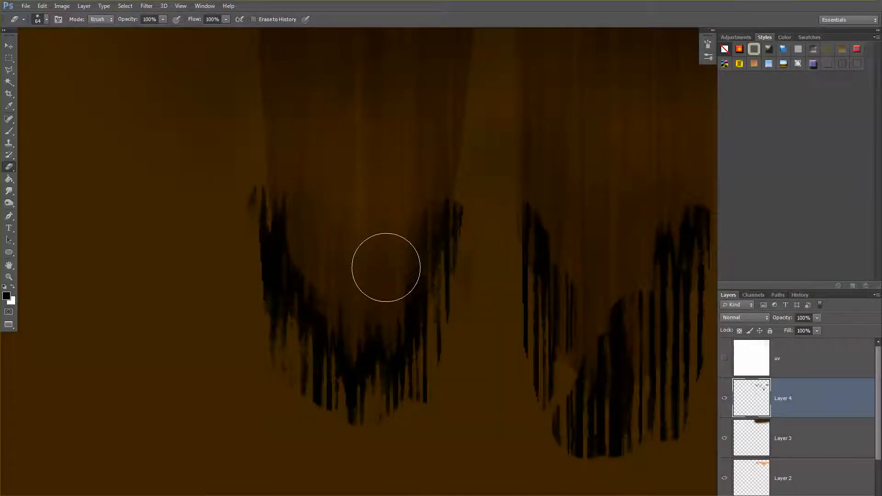
pyautogui.keyDown('ctrl'); pyautogui.hscroll(-5, 315, 247); pyautogui.keyUp('ctrl')
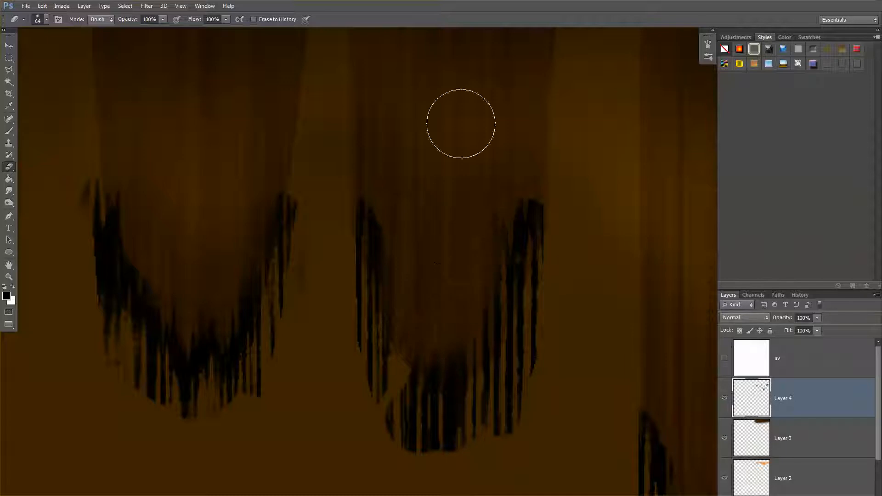
# Switch to the Brush tool and choose the 24 px spatter tip.
pyautogui.press('b')
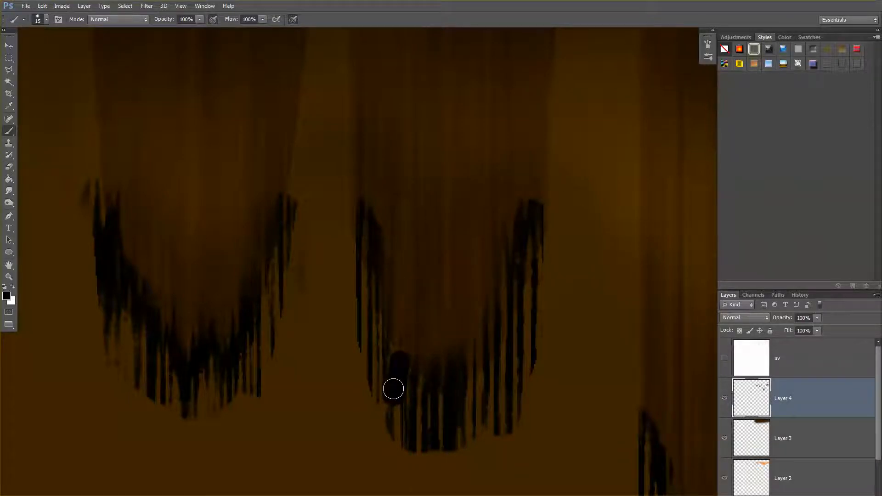
pyautogui.rightClick(408, 297)
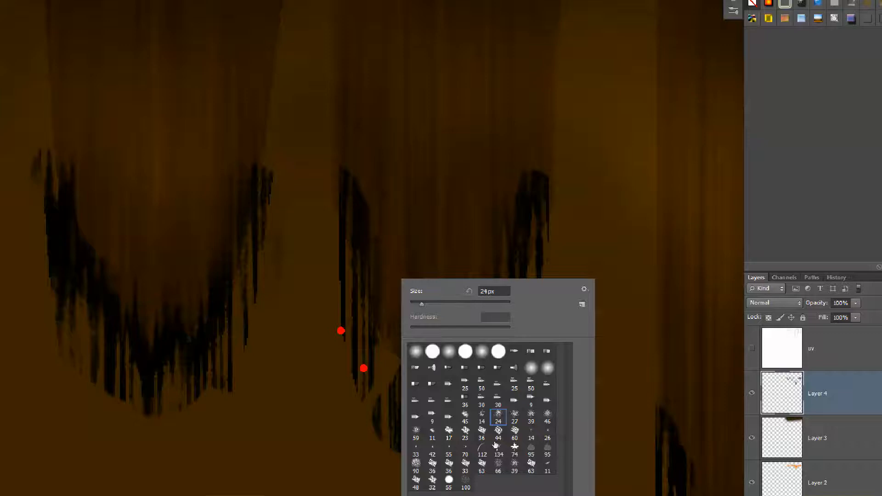
pyautogui.press('Return')
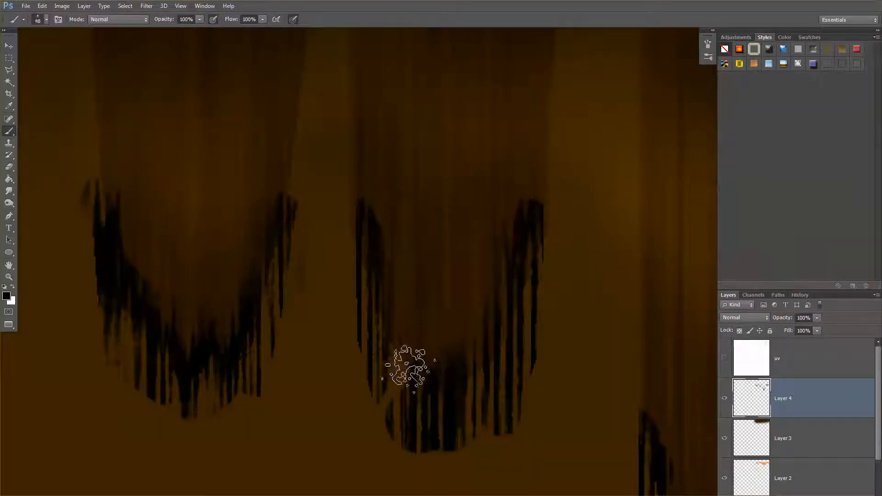
# Try to paint black over the notch in the second hair plane's tip strands with the spatter brush.
pyautogui.moveTo(402, 367)
pyautogui.mouseDown()
pyautogui.moveTo(384, 418)
pyautogui.moveTo(400, 450)
pyautogui.mouseUp()
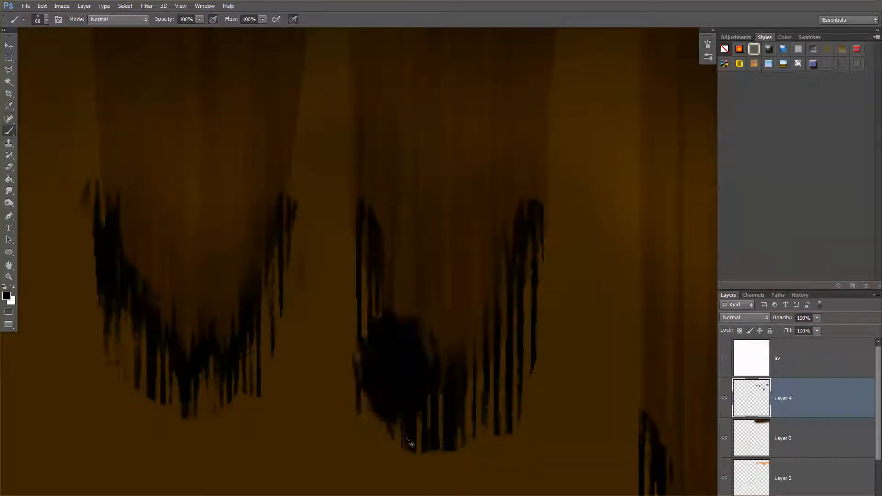
pyautogui.hotkey('ctrl', 'z')
pyautogui.moveTo(432, 150); pyautogui.dragTo(428, 241)
pyautogui.hotkey('ctrl', 'z')
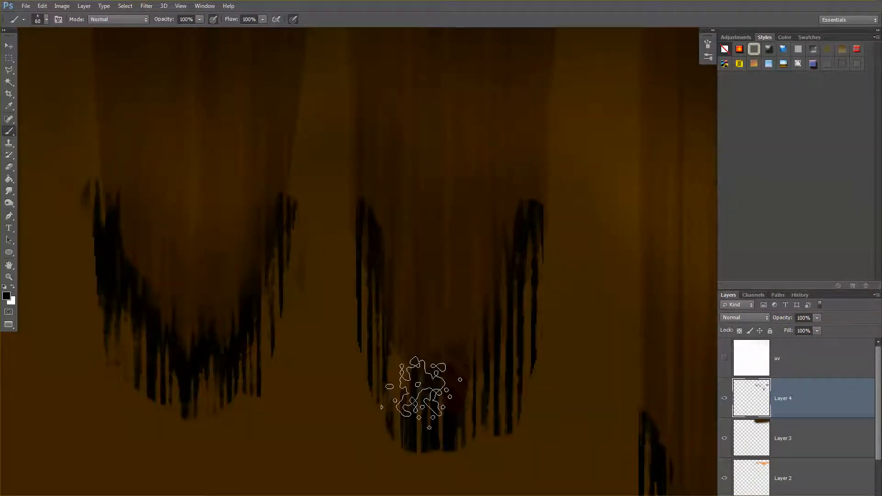
pyautogui.press('[')
pyautogui.press('[')
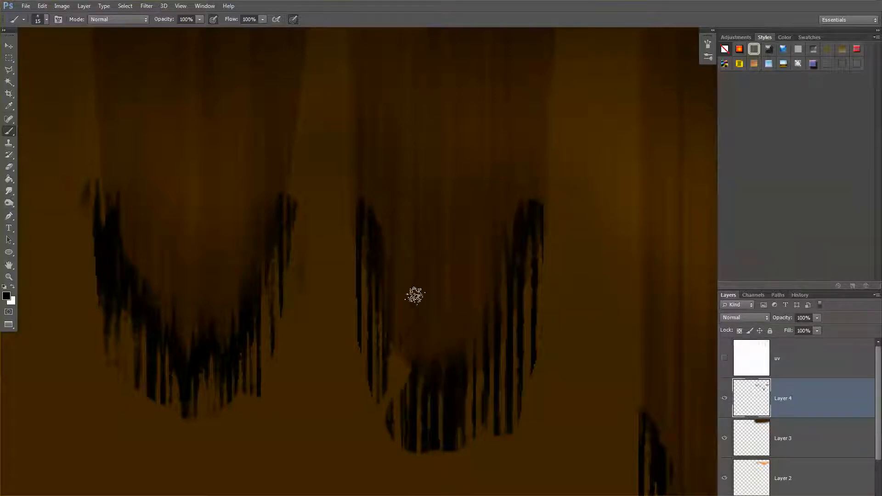
pyautogui.moveTo(415, 295); pyautogui.dragTo(398, 436)
pyautogui.hotkey('ctrl', 'z')
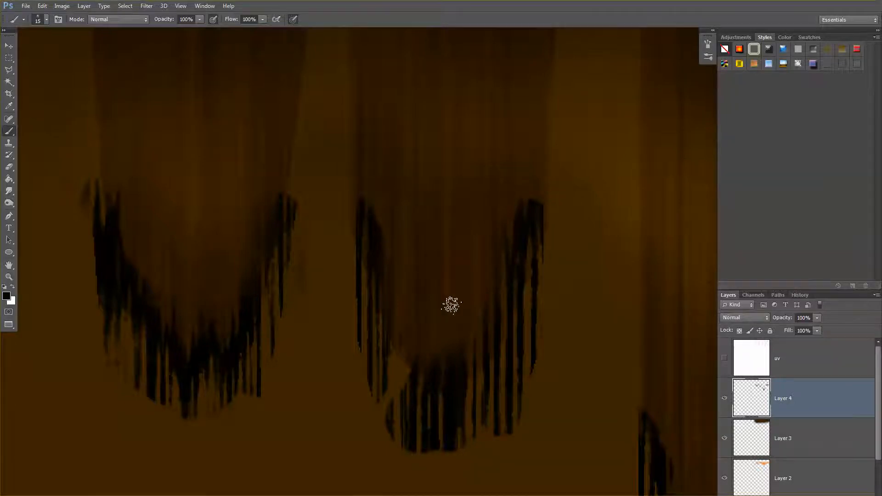
# Shift the strand selection down over the second hair plane's tip, paint black strands inside it with a 45 px brush, and deselect.
pyautogui.moveTo(471, 292); pyautogui.dragTo(448, 308)
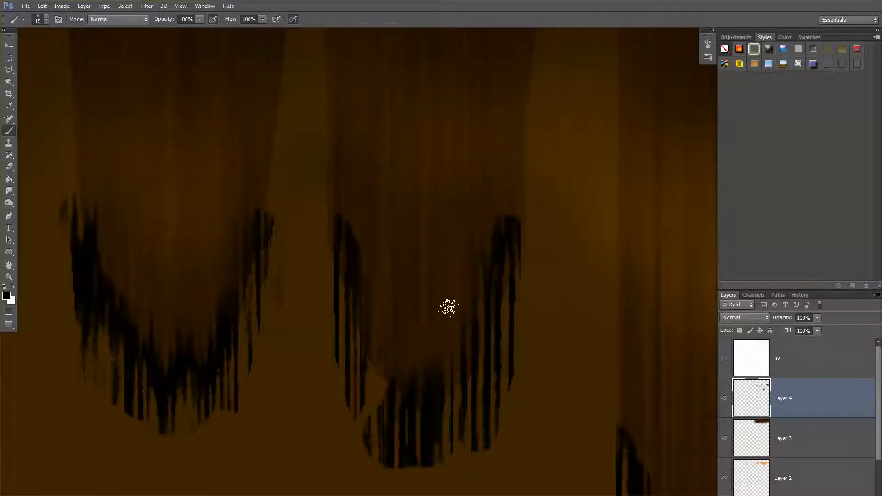
pyautogui.hotkey('ctrl', 'h')
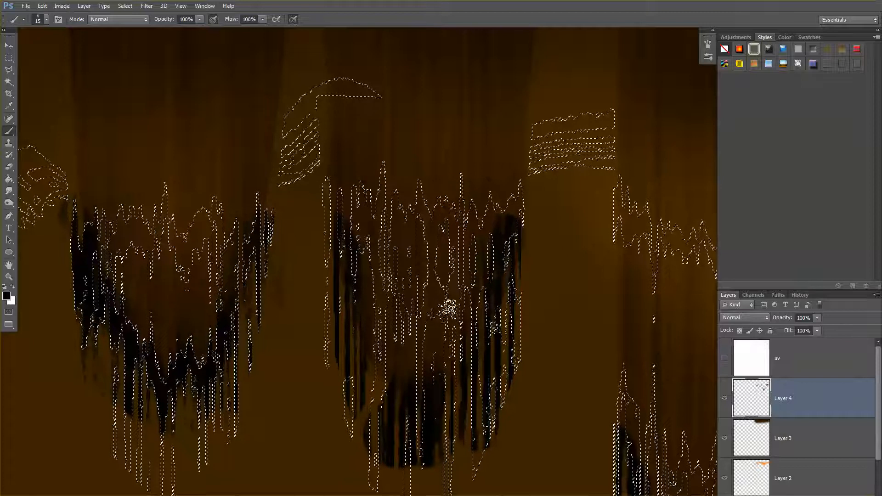
pyautogui.press('m')
pyautogui.moveTo(427, 286); pyautogui.dragTo(439, 393)
pyautogui.press('b')
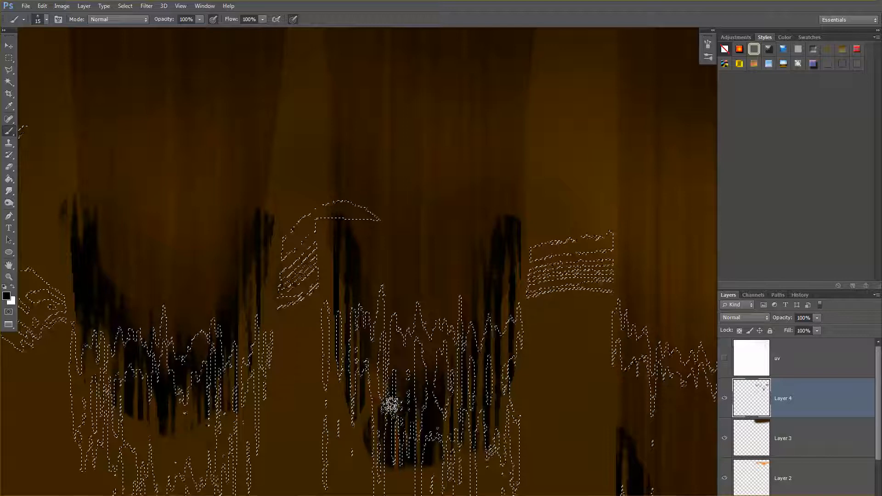
pyautogui.press(']')
pyautogui.press(']')
pyautogui.press(']')
pyautogui.moveTo(382, 432)
pyautogui.mouseDown()
pyautogui.moveTo(372, 431)
pyautogui.moveTo(412, 411)
pyautogui.moveTo(452, 431)
pyautogui.moveTo(502, 384)
pyautogui.moveTo(487, 331)
pyautogui.moveTo(505, 414)
pyautogui.moveTo(503, 342)
pyautogui.mouseUp()
pyautogui.hotkey('ctrl', 'd')
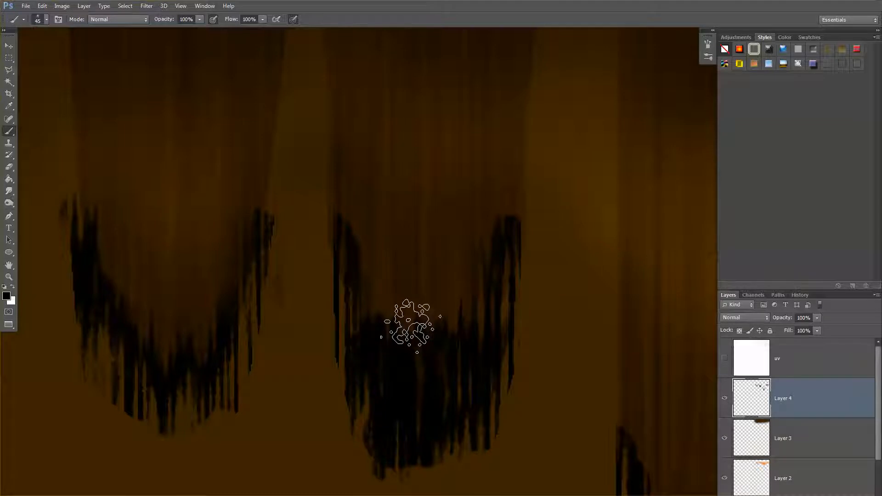
# Erase the upper inner edge of the second plane's black tip with the 24 px spatter eraser tip resized to 60 px.
pyautogui.press('e')
pyautogui.rightClick(430, 265)
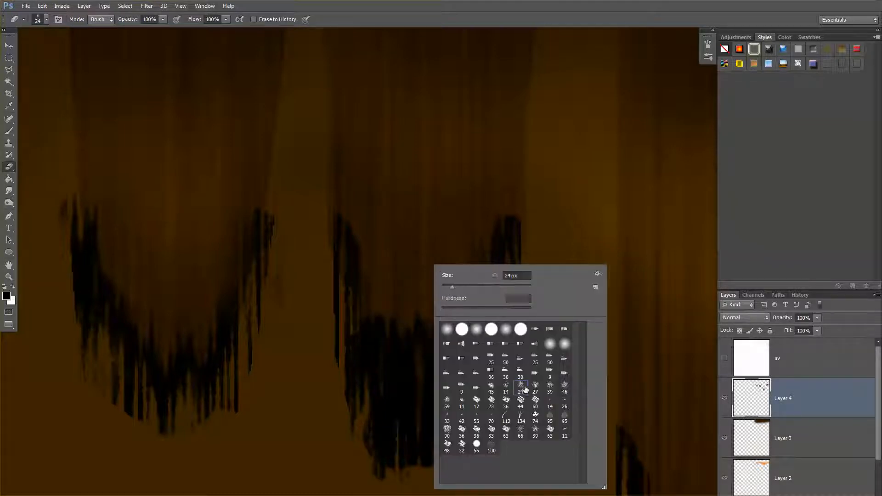
pyautogui.click(501, 286)
pyautogui.click(482, 286)
pyautogui.moveTo(432, 247)
pyautogui.mouseDown()
pyautogui.moveTo(414, 323)
pyautogui.moveTo(424, 343)
pyautogui.moveTo(430, 329)
pyautogui.mouseUp()
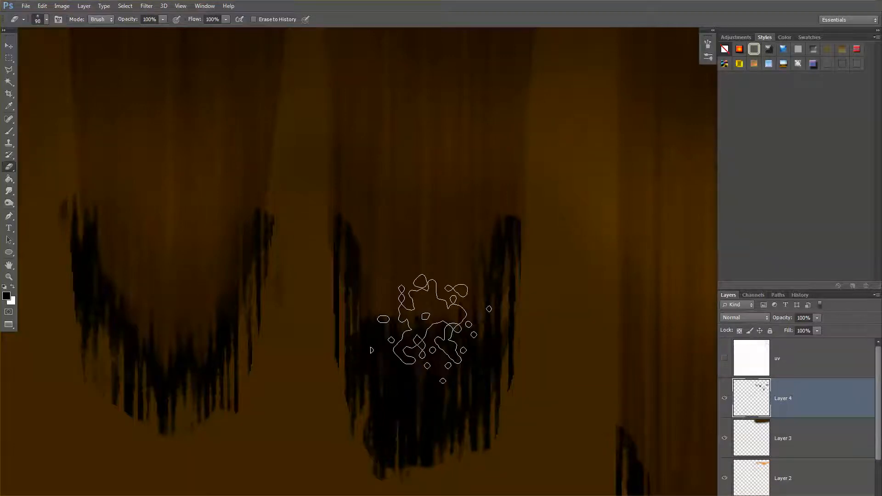
pyautogui.press('[')
pyautogui.press('[')
pyautogui.press('[')
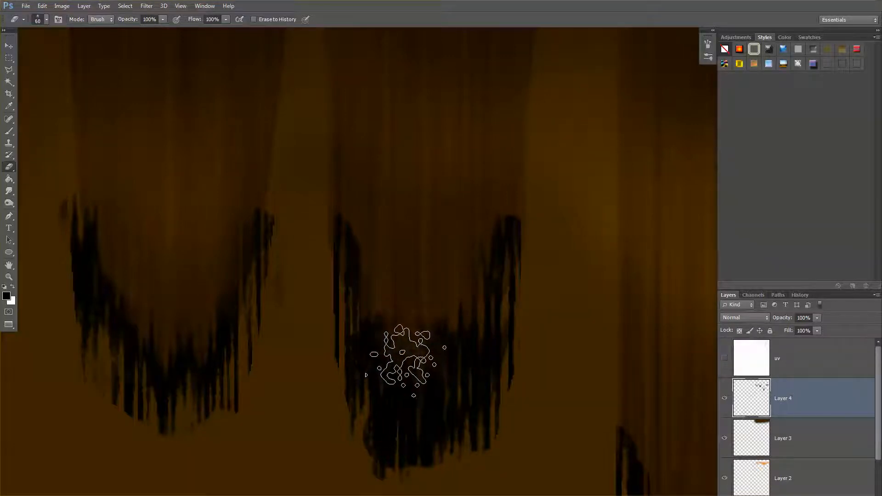
pyautogui.moveTo(416, 345)
pyautogui.mouseDown()
pyautogui.moveTo(432, 294)
pyautogui.moveTo(446, 331)
pyautogui.mouseUp()
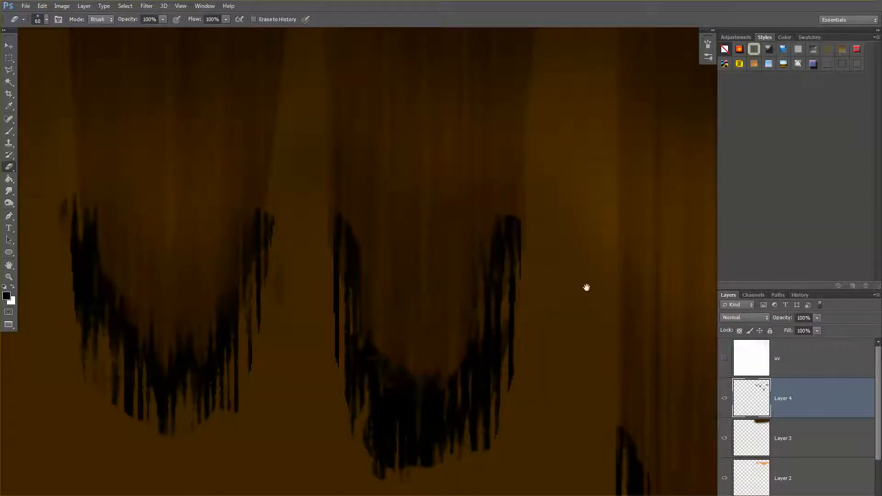
# Soften the second plane's right strand edge and the blocky upper edge of the rightmost plane's strands with the spatter eraser.
pyautogui.moveTo(586, 287); pyautogui.dragTo(444, 274)
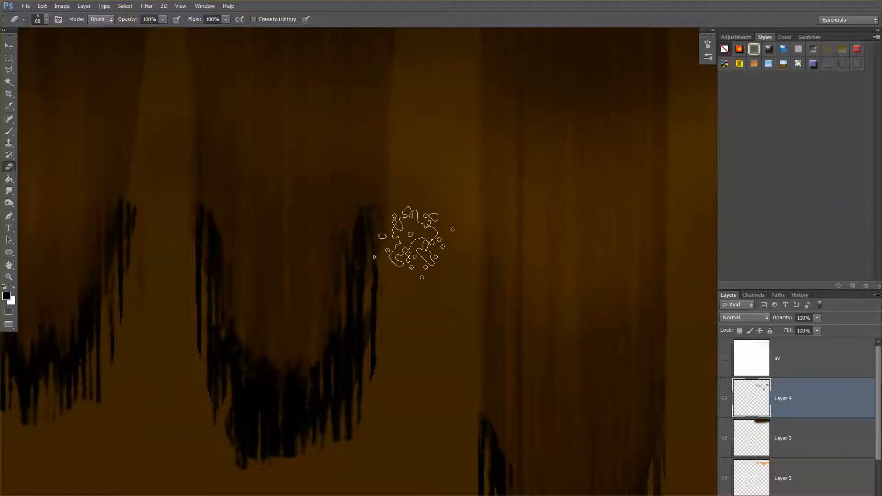
pyautogui.moveTo(506, 290); pyautogui.dragTo(460, 236)
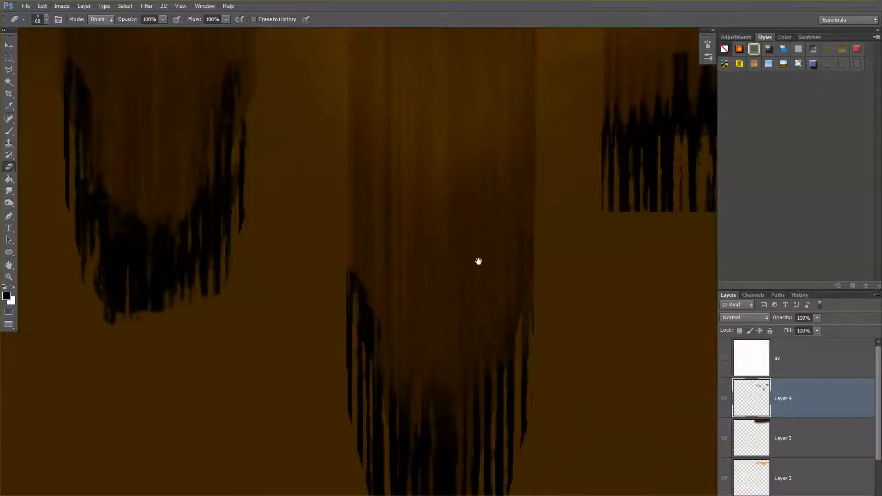
pyautogui.moveTo(520, 250); pyautogui.dragTo(372, 349)
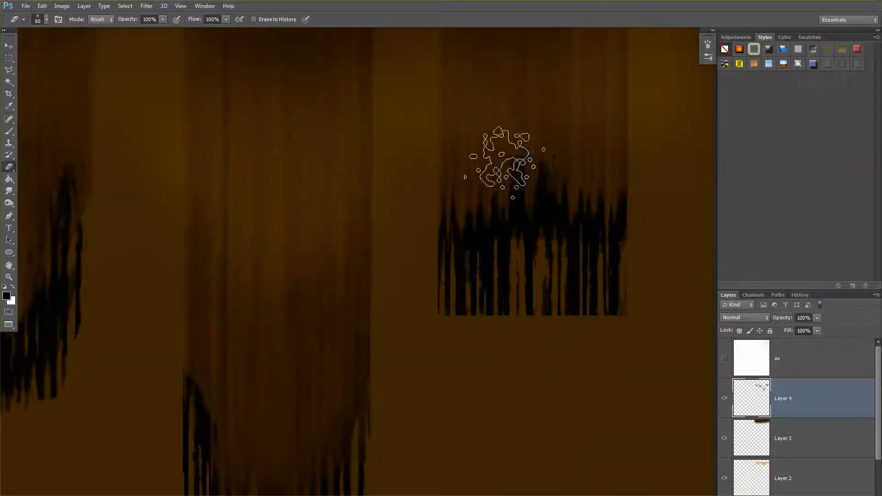
# Try to paint black over the gaps in the rightmost plane's strands.
pyautogui.press('z')
pyautogui.press('b')
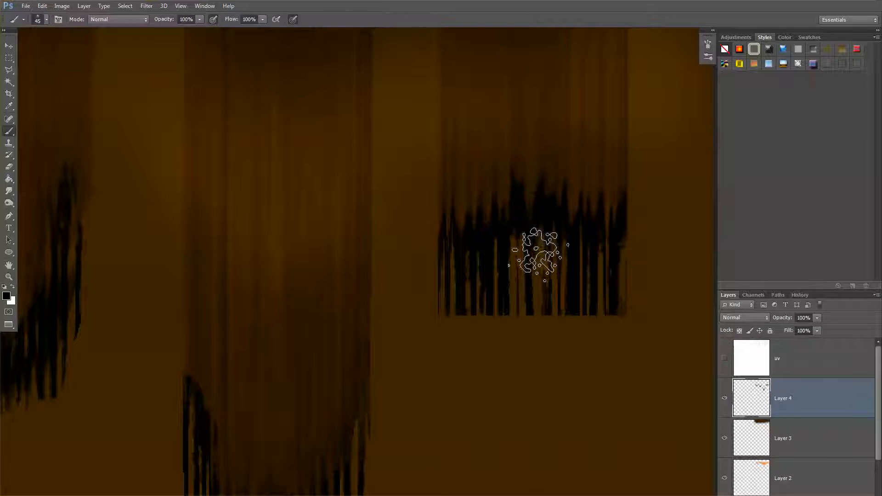
pyautogui.hotkey('ctrl', 'z')
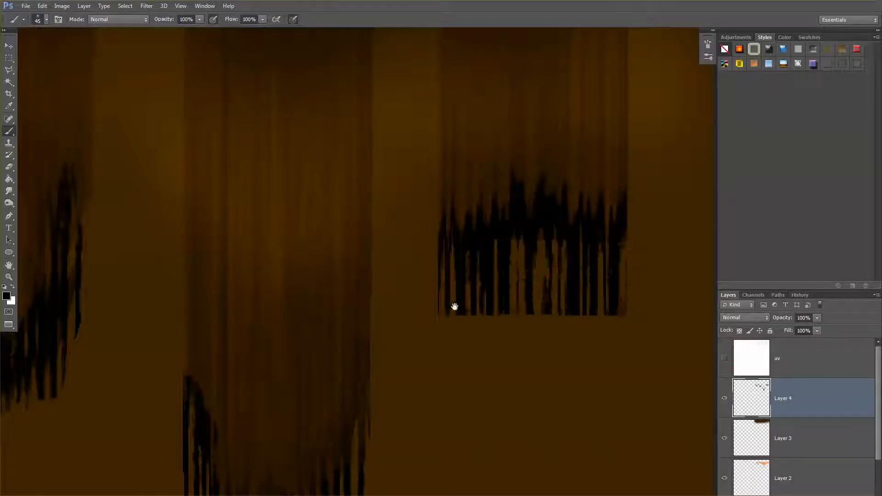
# Paint a black patch just beyond the right edge of the second hair plane with the 45 px spatter brush.
pyautogui.moveTo(455, 306)
pyautogui.keyDown('space'); pyautogui.mouseDown()
pyautogui.moveTo(550, 296)
pyautogui.moveTo(460, 314)
pyautogui.mouseUp(); pyautogui.keyUp('space')
pyautogui.moveTo(170, 262); pyautogui.dragTo(395, 261)
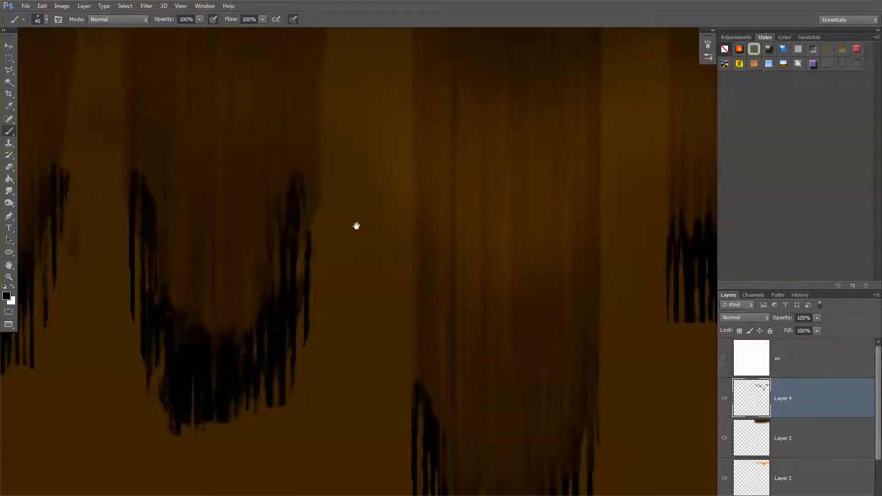
pyautogui.moveTo(340, 159); pyautogui.dragTo(330, 248)
pyautogui.hotkey('ctrl', 'z')
pyautogui.moveTo(331, 197); pyautogui.dragTo(331, 258)
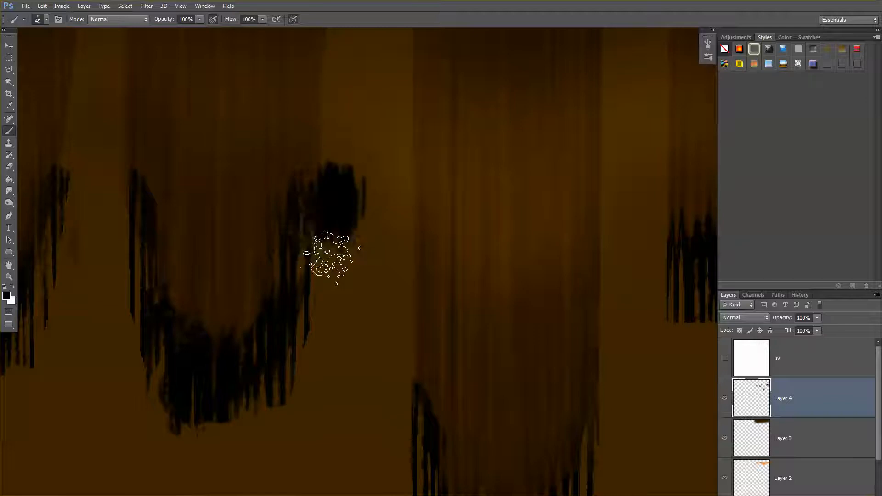
# Paint a solid black band across the middle of the rightmost plane's strands with a 9 px spatter brush.
pyautogui.moveTo(565, 238); pyautogui.dragTo(382, 269)
pyautogui.moveTo(573, 322); pyautogui.dragTo(488, 323)
pyautogui.press('z')
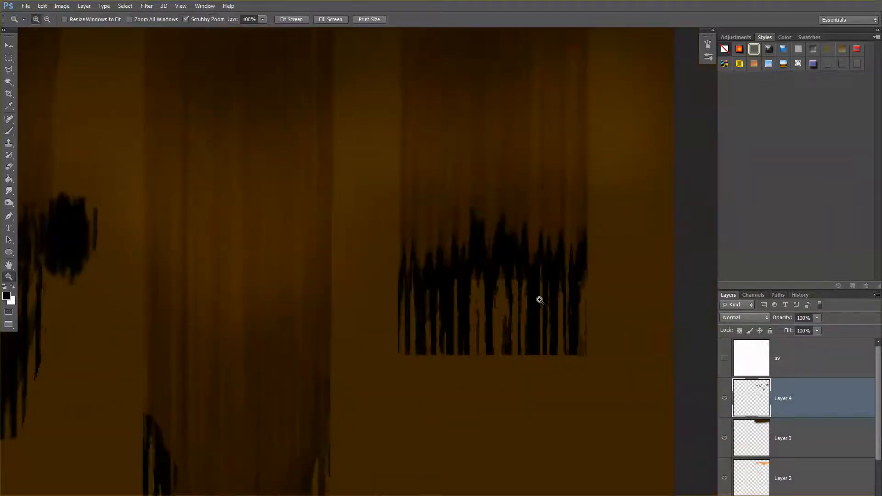
pyautogui.click(539, 299)
pyautogui.click(539, 300)
pyautogui.press('b')
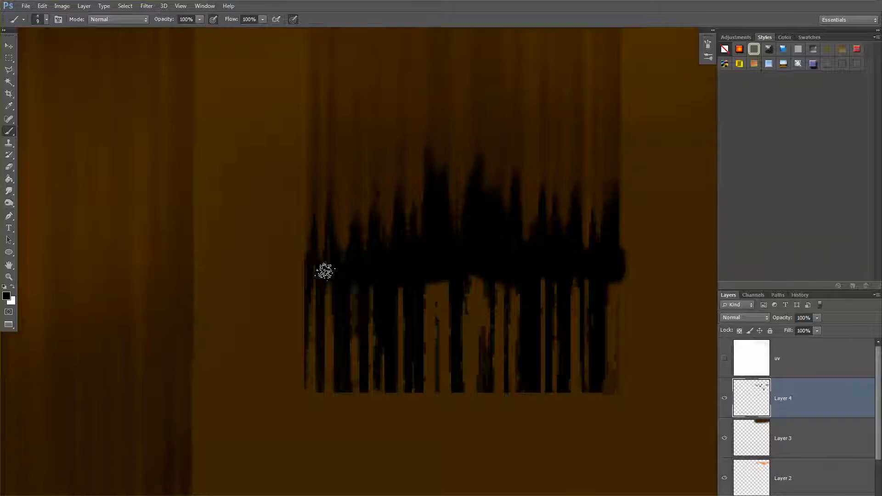
pyautogui.moveTo(340, 335)
pyautogui.mouseDown()
pyautogui.moveTo(514, 317)
pyautogui.moveTo(652, 271)
pyautogui.mouseUp()
# Fill the gaps between the black strands along the left side of the third hair plane.
pyautogui.moveTo(207, 330)
pyautogui.mouseDown()
pyautogui.moveTo(299, 218)
pyautogui.moveTo(304, 97)
pyautogui.mouseUp()
pyautogui.moveTo(337, 332); pyautogui.dragTo(338, 331)
pyautogui.moveTo(305, 234); pyautogui.dragTo(308, 278)
pyautogui.moveTo(303, 209); pyautogui.dragTo(327, 313)
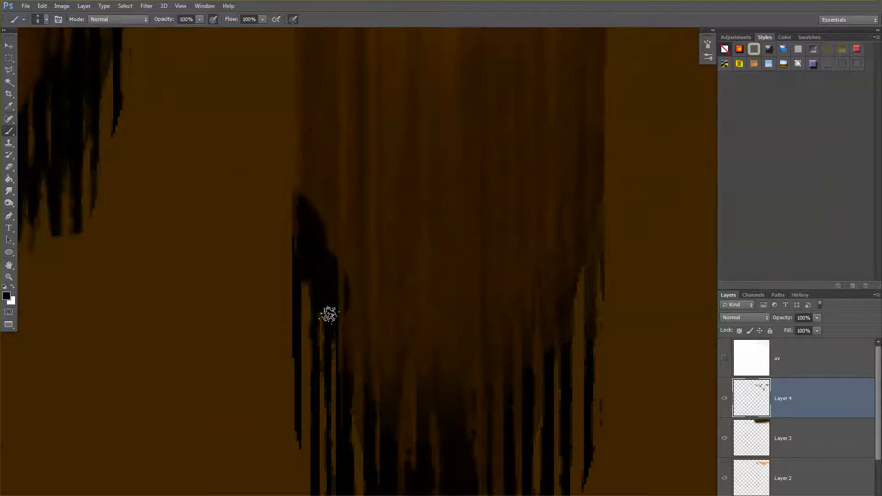
pyautogui.moveTo(346, 380); pyautogui.dragTo(334, 311)
pyautogui.moveTo(317, 262)
pyautogui.mouseDown()
pyautogui.moveTo(315, 374)
pyautogui.moveTo(327, 414)
pyautogui.mouseUp()
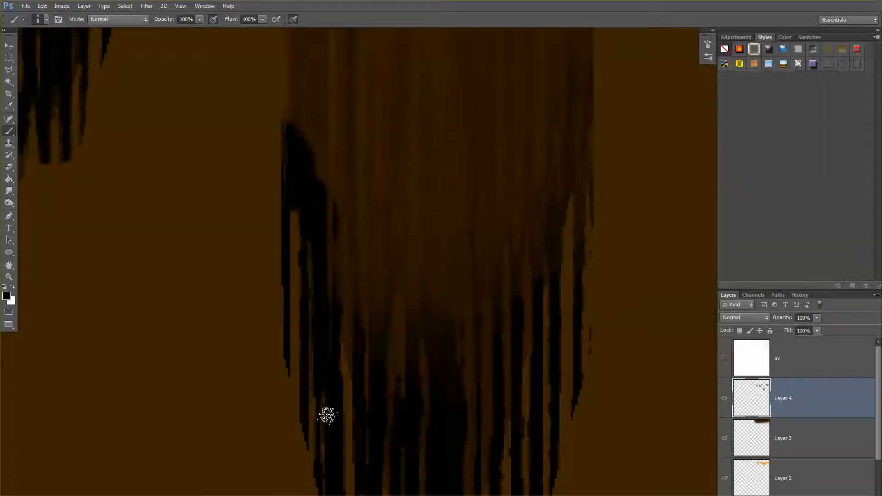
# Thicken the black strands in the centre and along the right side of the third plane's tip.
pyautogui.moveTo(365, 455); pyautogui.dragTo(352, 377)
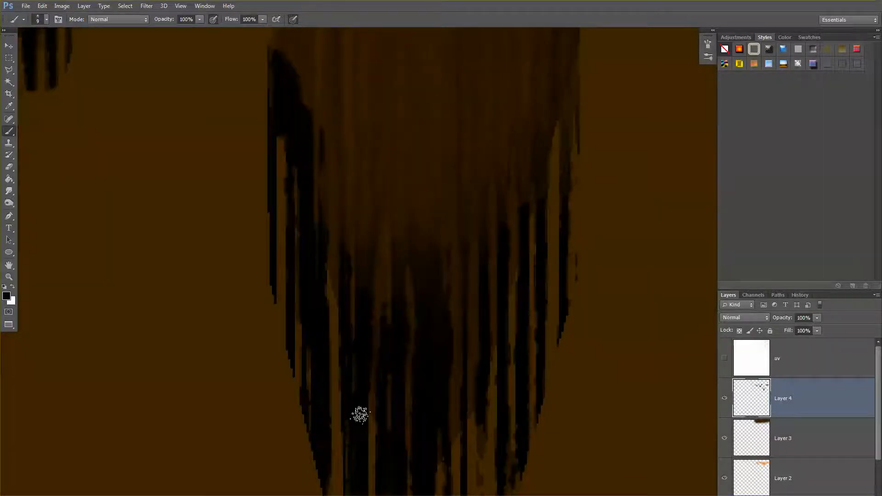
pyautogui.moveTo(361, 415)
pyautogui.mouseDown()
pyautogui.moveTo(388, 384)
pyautogui.moveTo(392, 467)
pyautogui.moveTo(408, 388)
pyautogui.moveTo(433, 478)
pyautogui.mouseUp()
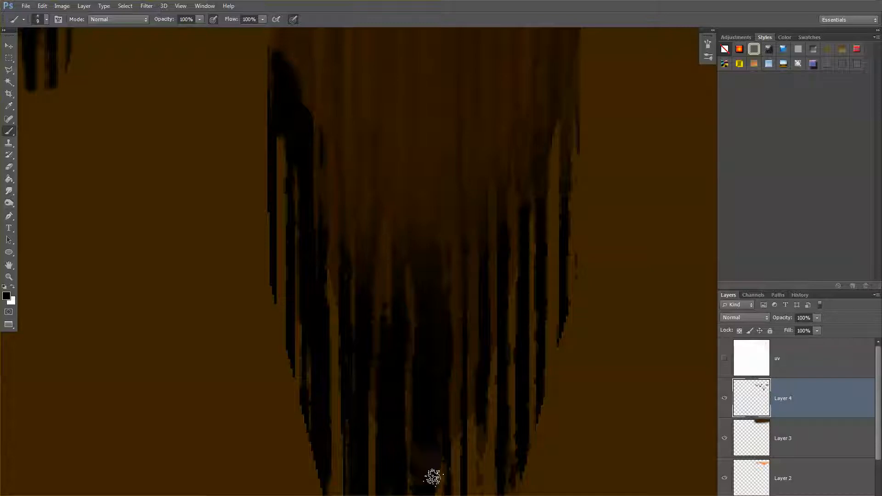
pyautogui.moveTo(553, 296); pyautogui.dragTo(553, 374)
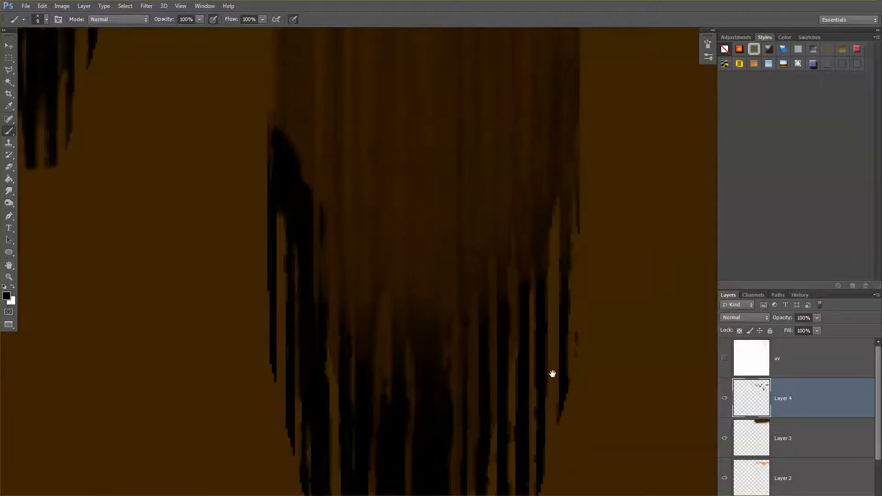
pyautogui.moveTo(564, 201)
pyautogui.mouseDown()
pyautogui.moveTo(575, 175)
pyautogui.moveTo(573, 359)
pyautogui.moveTo(543, 427)
pyautogui.mouseUp()
# Fill in the second hair plane's tip and sides with black using an enlarged spatter brush.
pyautogui.moveTo(19, 268)
pyautogui.mouseDown()
pyautogui.moveTo(394, 317)
pyautogui.moveTo(430, 397)
pyautogui.mouseUp()
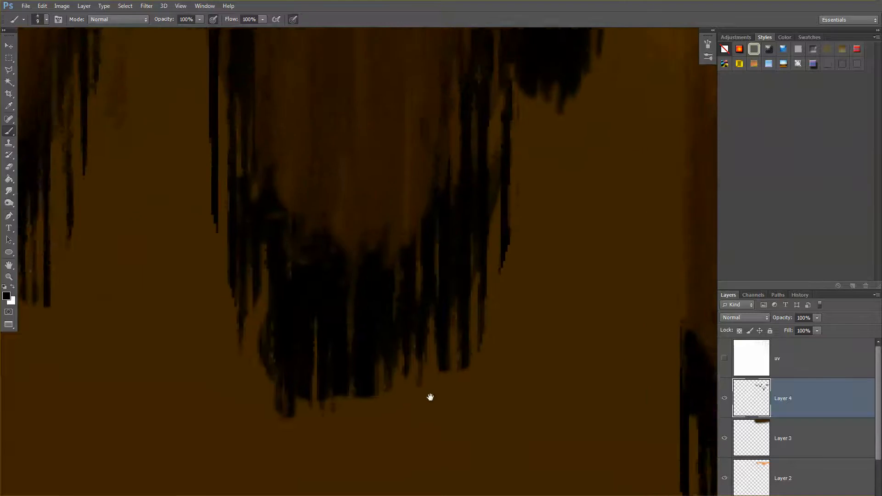
pyautogui.press(']')
pyautogui.press(']')
pyautogui.press(']')
pyautogui.press(']')
pyautogui.press(']')
pyautogui.moveTo(233, 303)
pyautogui.mouseDown()
pyautogui.moveTo(291, 409)
pyautogui.moveTo(281, 462)
pyautogui.mouseUp()
pyautogui.moveTo(416, 363); pyautogui.dragTo(406, 464)
pyautogui.moveTo(457, 322); pyautogui.dragTo(454, 446)
pyautogui.moveTo(470, 273); pyautogui.dragTo(478, 389)
# Paint the leftmost hair plane's sides and tip into a solid black U shape.
pyautogui.moveTo(419, 391); pyautogui.dragTo(597, 418)
pyautogui.moveTo(268, 288); pyautogui.dragTo(252, 327)
pyautogui.moveTo(226, 205)
pyautogui.mouseDown()
pyautogui.moveTo(279, 400)
pyautogui.moveTo(291, 384)
pyautogui.moveTo(347, 437)
pyautogui.moveTo(426, 369)
pyautogui.moveTo(471, 367)
pyautogui.moveTo(516, 295)
pyautogui.moveTo(524, 197)
pyautogui.moveTo(510, 255)
pyautogui.mouseUp()
pyautogui.press('z')
pyautogui.click(514, 288)
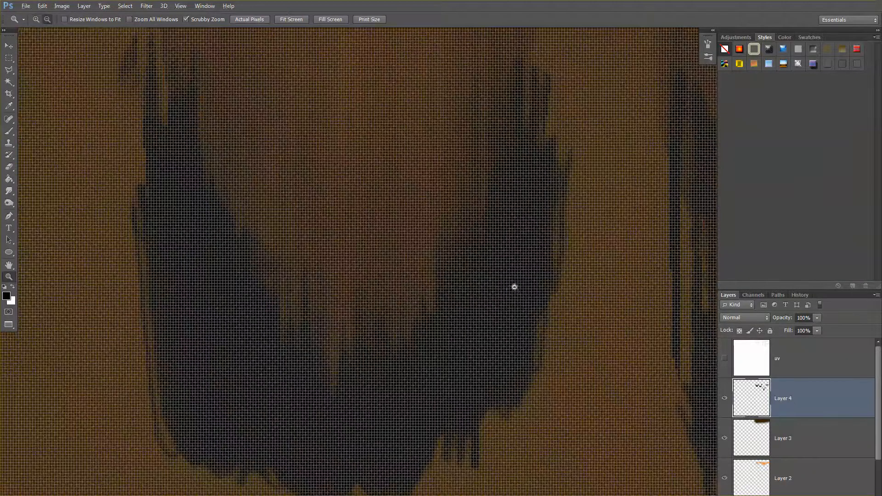
pyautogui.keyDown('alt'); pyautogui.moveTo(513, 287); pyautogui.dragTo(510, 300); pyautogui.keyUp('alt')
pyautogui.moveTo(577, 354); pyautogui.dragTo(523, 299)
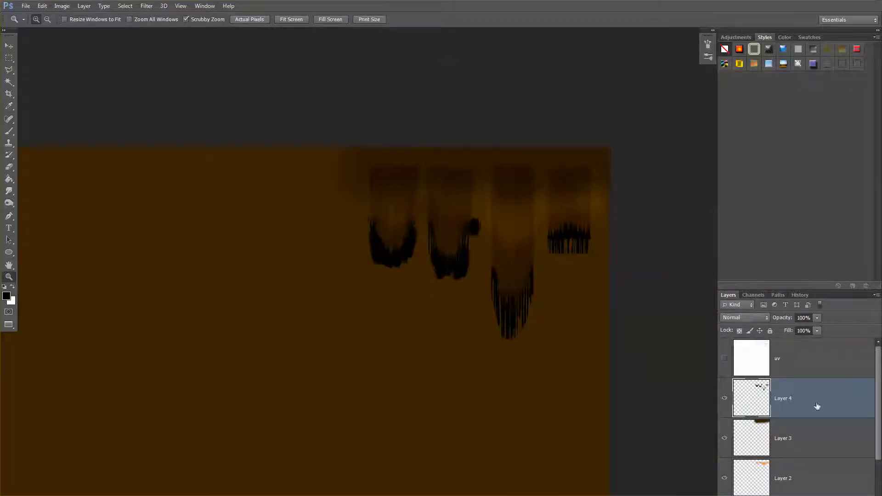
# Create a new layer above the black strand layer and fill it with black.
pyautogui.hotkey('ctrl', 'shift', 'n')
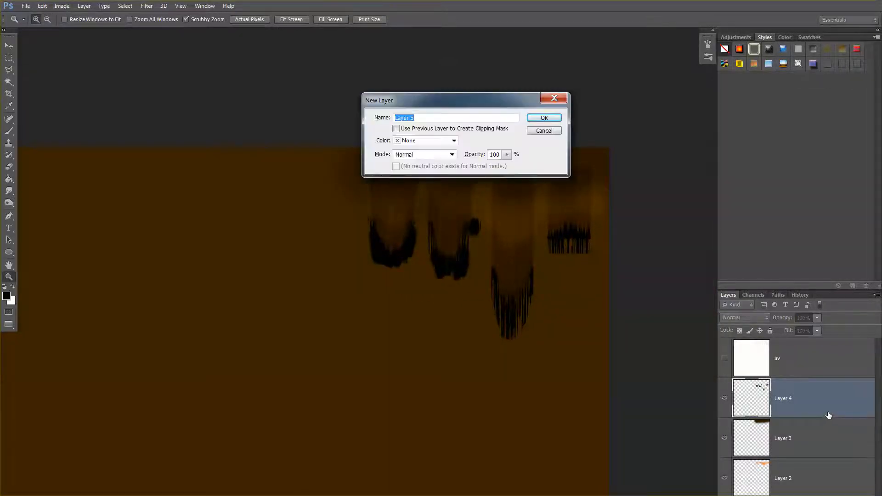
pyautogui.press('Return')
pyautogui.hotkey('alt', 'BackSpace')
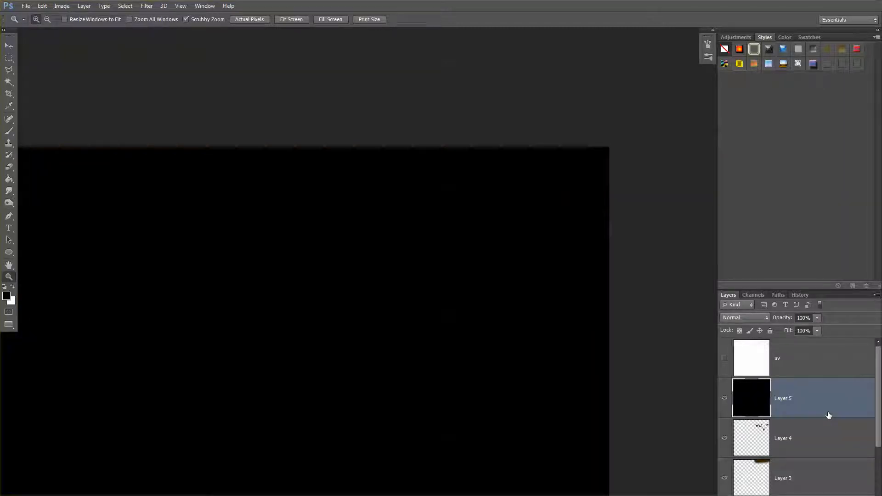
pyautogui.scroll(-2, 829, 410)
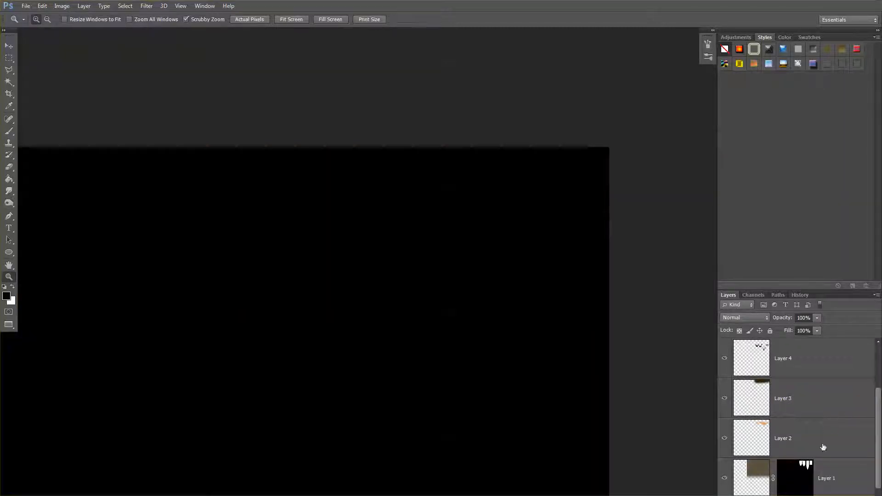
# Fill the hair plane shapes from Layer 1's mask with white on the black layer and move it beneath the black strand layer.
pyautogui.keyDown('ctrl'); pyautogui.click(804, 478); pyautogui.keyUp('ctrl')
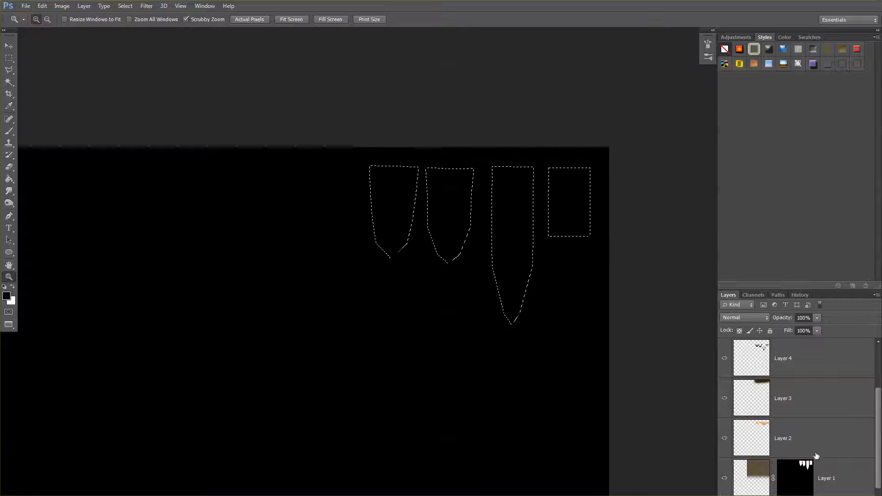
pyautogui.hotkey('ctrl', 'BackSpace')
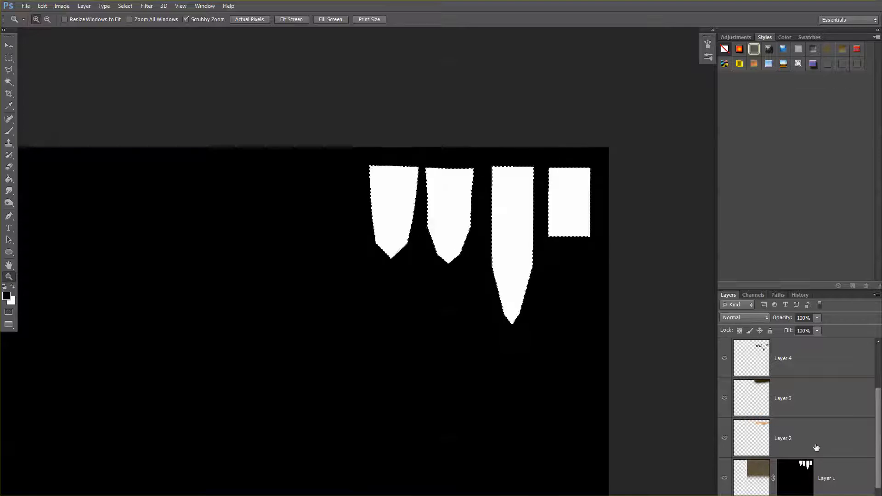
pyautogui.hotkey('ctrl', 'd')
pyautogui.scroll(2, 759, 389)
pyautogui.click(760, 432)
pyautogui.moveTo(758, 440); pyautogui.dragTo(763, 396)
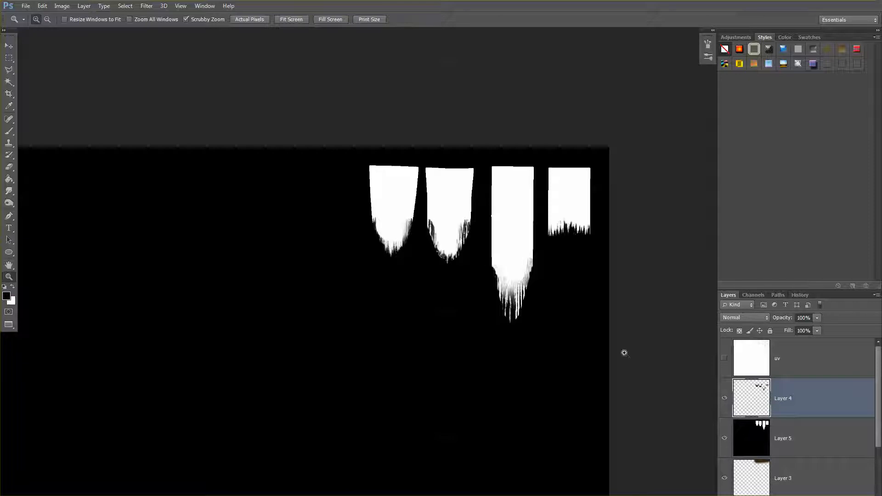
# Erase the upper black strands on Layer 4 from the third hair plane's tip so the white area extends lower.
pyautogui.moveTo(535, 260); pyautogui.dragTo(568, 422)
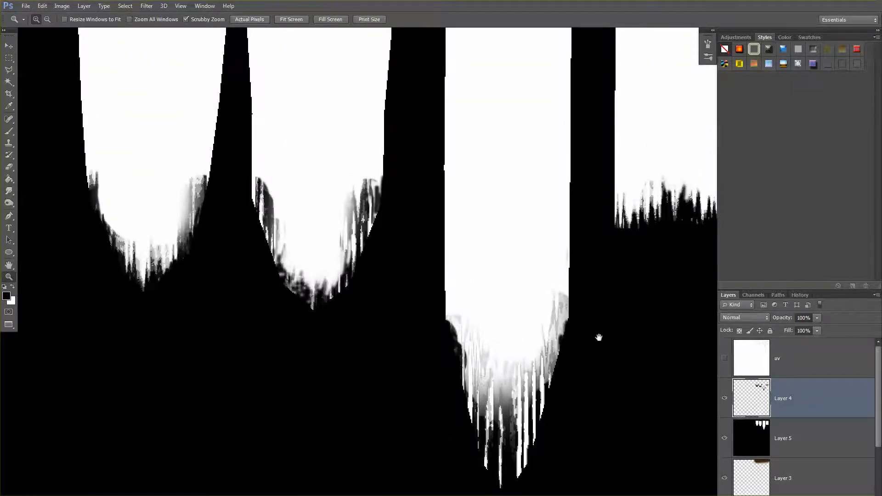
pyautogui.moveTo(599, 338); pyautogui.dragTo(546, 329)
pyautogui.press('e')
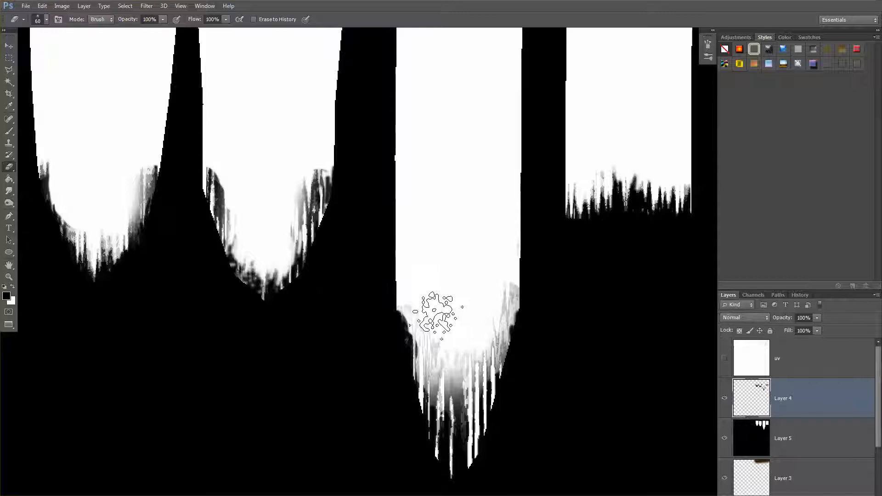
pyautogui.moveTo(436, 315)
pyautogui.mouseDown()
pyautogui.moveTo(419, 296)
pyautogui.moveTo(443, 350)
pyautogui.moveTo(453, 339)
pyautogui.moveTo(453, 381)
pyautogui.moveTo(494, 312)
pyautogui.moveTo(442, 364)
pyautogui.mouseUp()
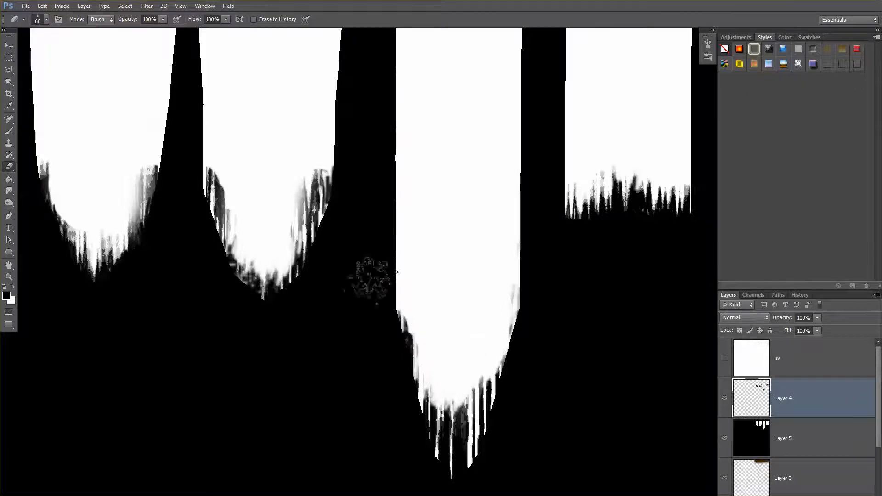
# Erase the second hair plane's tip, repaint it with black strands, and blacken the plane's lower right edge.
pyautogui.press('x')
pyautogui.moveTo(250, 303); pyautogui.dragTo(249, 317)
pyautogui.press('x')
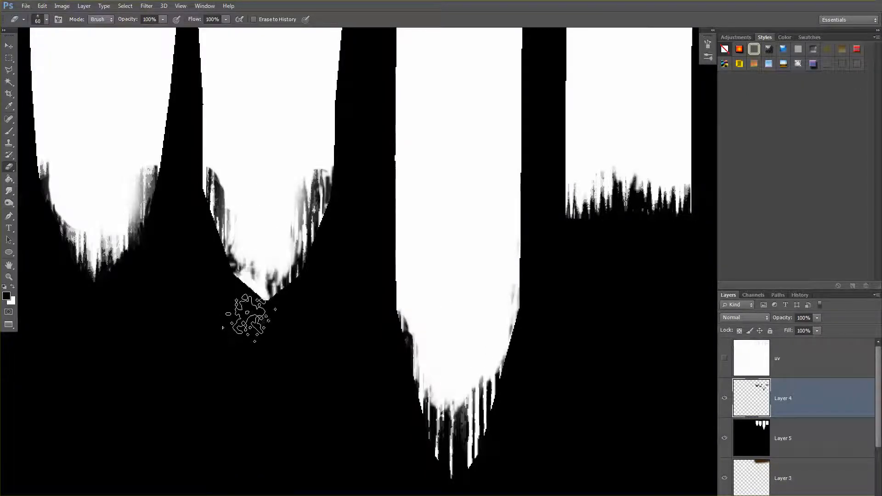
pyautogui.press('b')
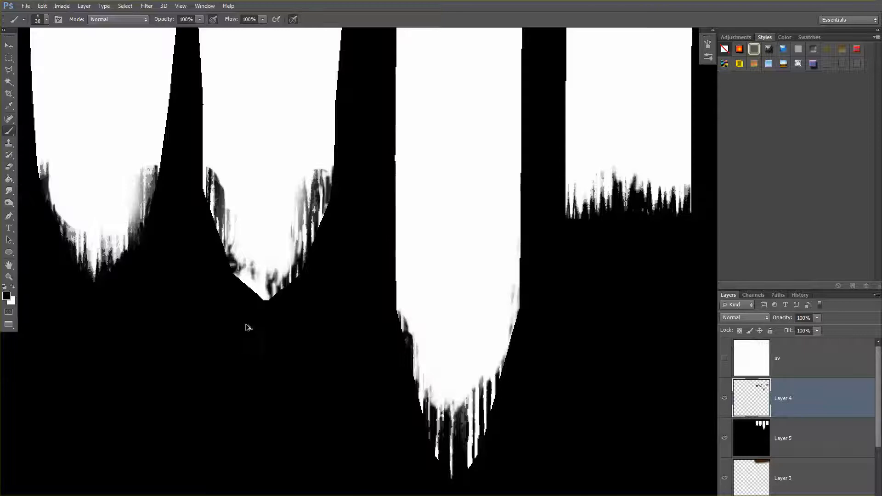
pyautogui.moveTo(248, 328)
pyautogui.mouseDown()
pyautogui.moveTo(256, 283)
pyautogui.moveTo(250, 295)
pyautogui.moveTo(261, 297)
pyautogui.mouseUp()
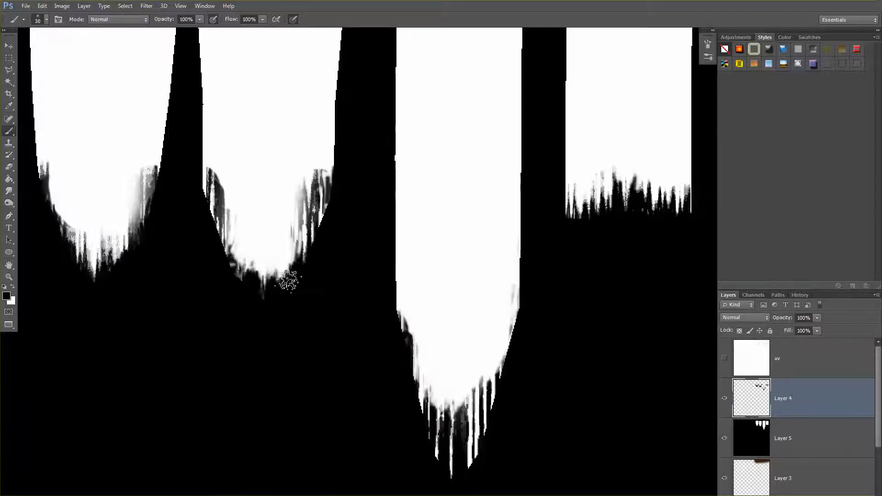
pyautogui.moveTo(319, 217); pyautogui.dragTo(316, 257)
pyautogui.moveTo(326, 225); pyautogui.dragTo(327, 194)
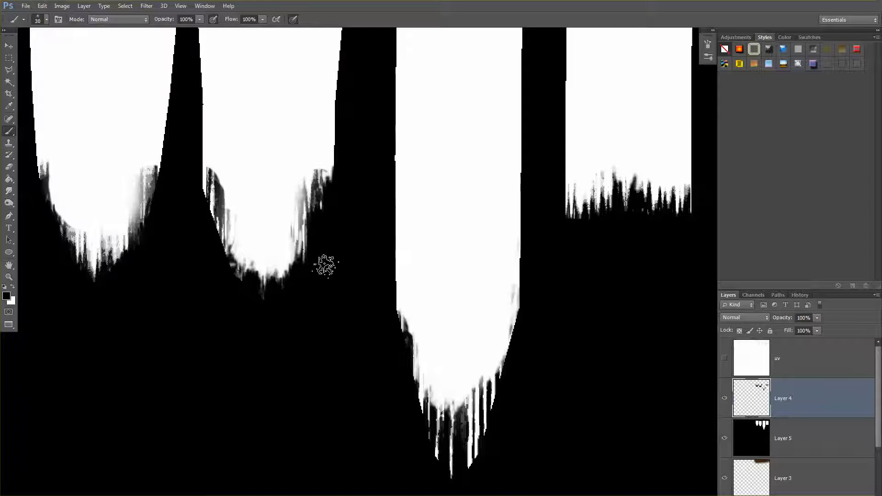
# Save the black-and-white hair mask as a 24 bits/pixel Targa file named Hair_alpha.tga in the psds folder.
pyautogui.moveTo(269, 330); pyautogui.dragTo(321, 335)
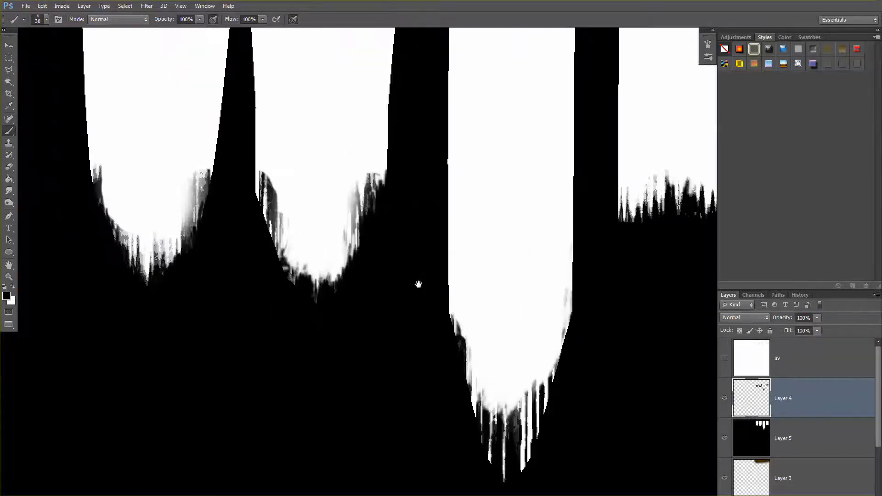
pyautogui.moveTo(418, 285); pyautogui.dragTo(316, 314)
pyautogui.press('z')
pyautogui.keyDown('alt'); pyautogui.click(408, 266); pyautogui.keyUp('alt')
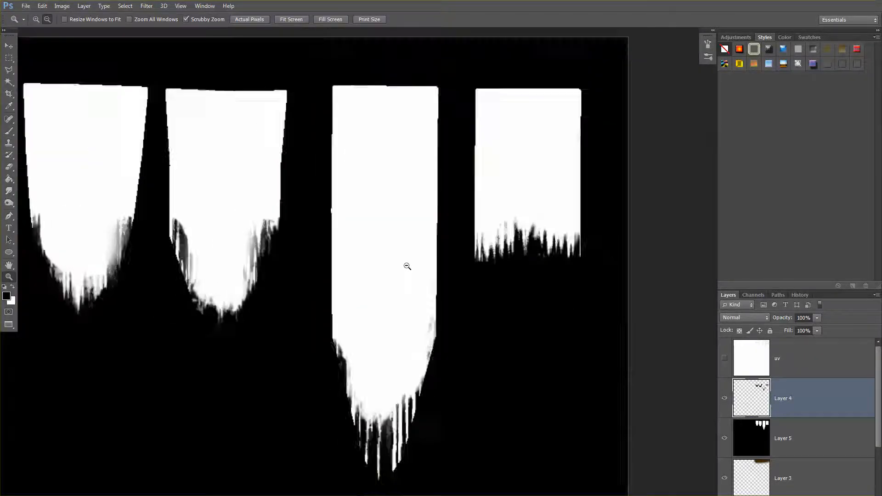
pyautogui.keyDown('alt'); pyautogui.click(407, 266); pyautogui.keyUp('alt')
pyautogui.hotkey('ctrl', 'shift', 's')
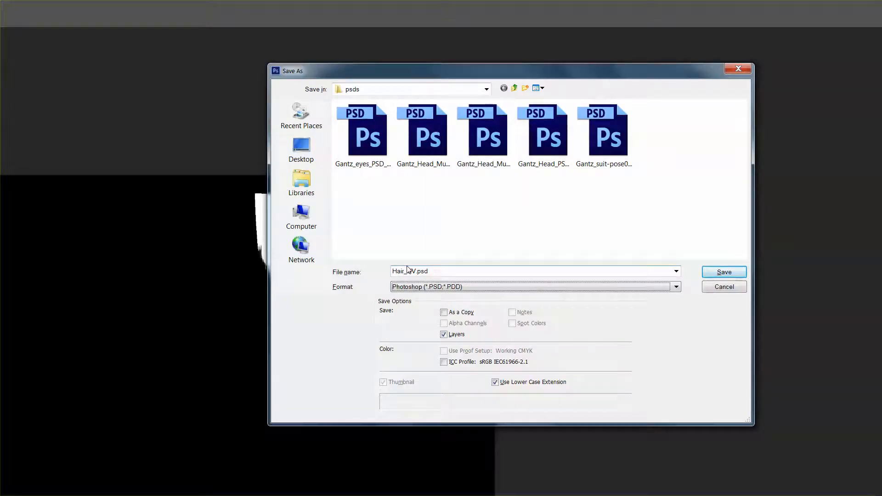
pyautogui.press('t')
pyautogui.click(388, 157)
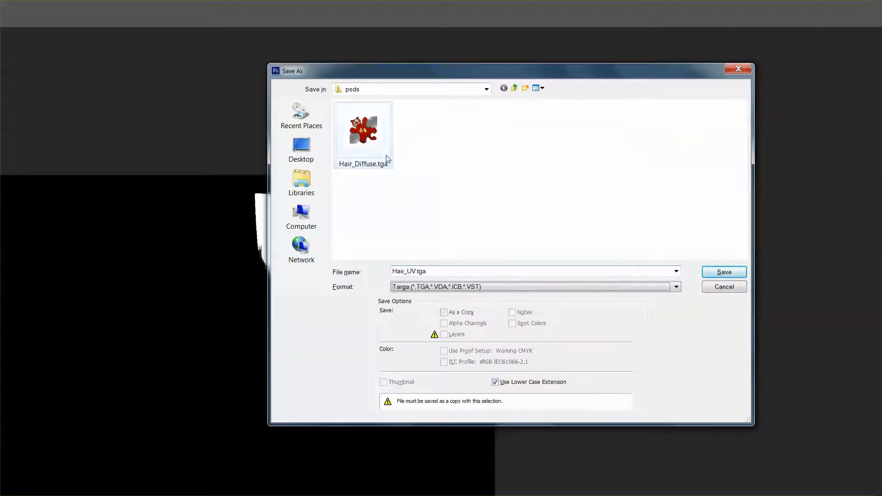
pyautogui.click(413, 272)
pyautogui.click(407, 272)
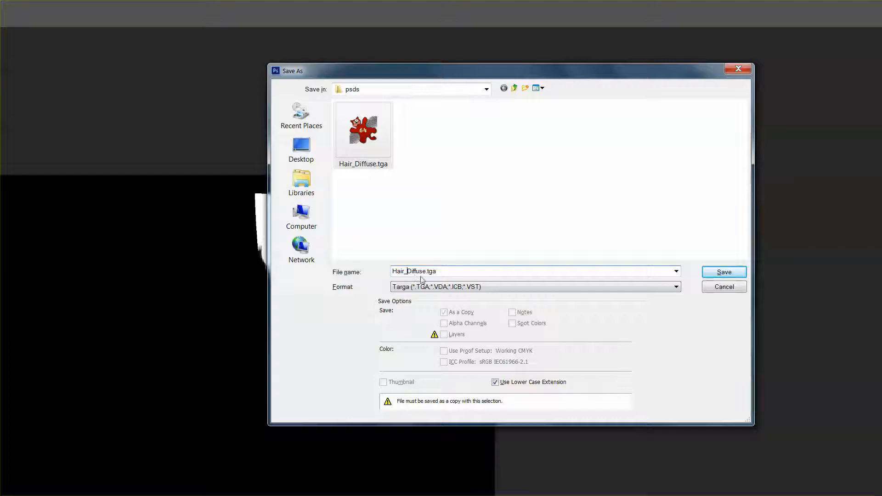
pyautogui.write('alpha')
pyautogui.press('Return')
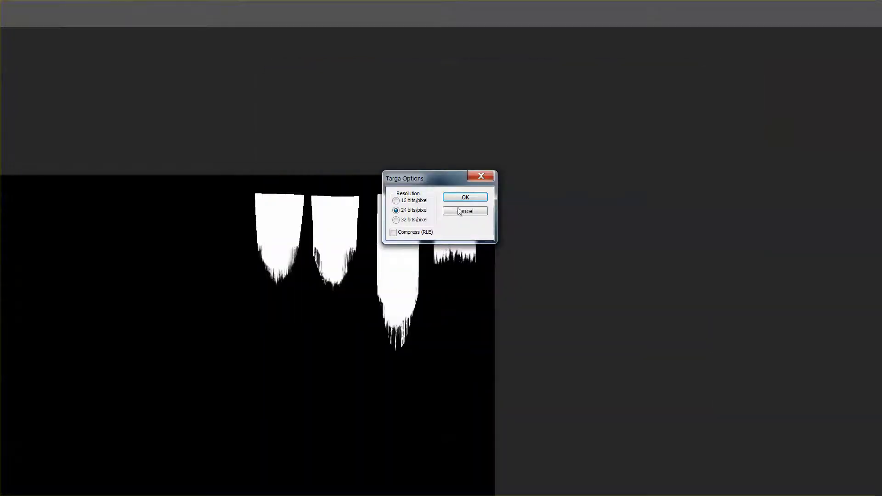
pyautogui.click(463, 199)
# Group Layer 4 and Layer 5, and compare the texture with the group hidden and shown.
pyautogui.keyDown('alt'); pyautogui.click(436, 249); pyautogui.keyUp('alt')
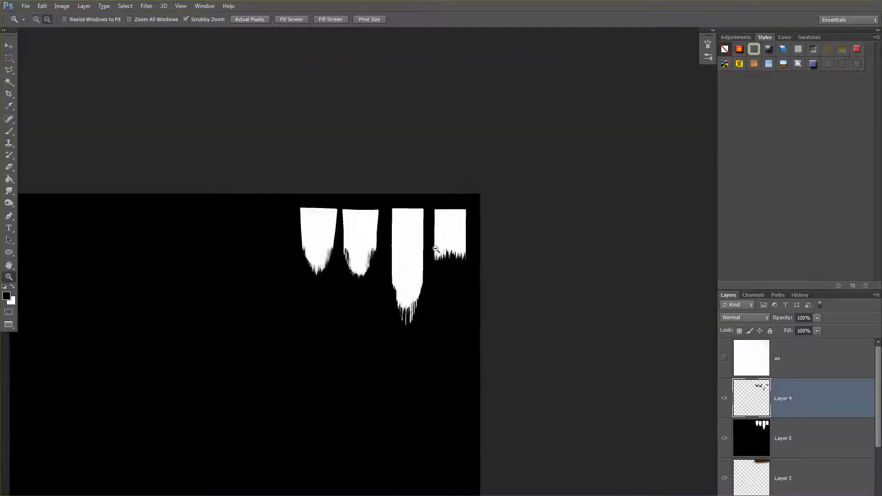
pyautogui.press('f')
pyautogui.press('f')
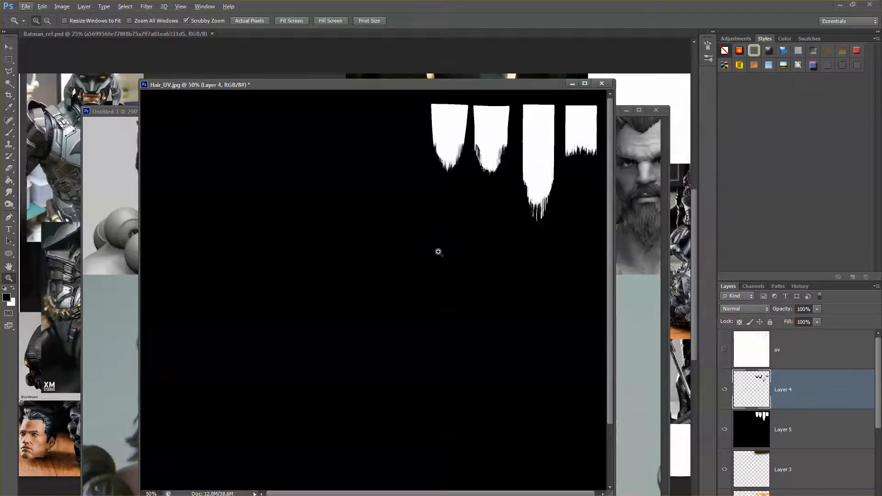
pyautogui.scroll(-1, 759, 432)
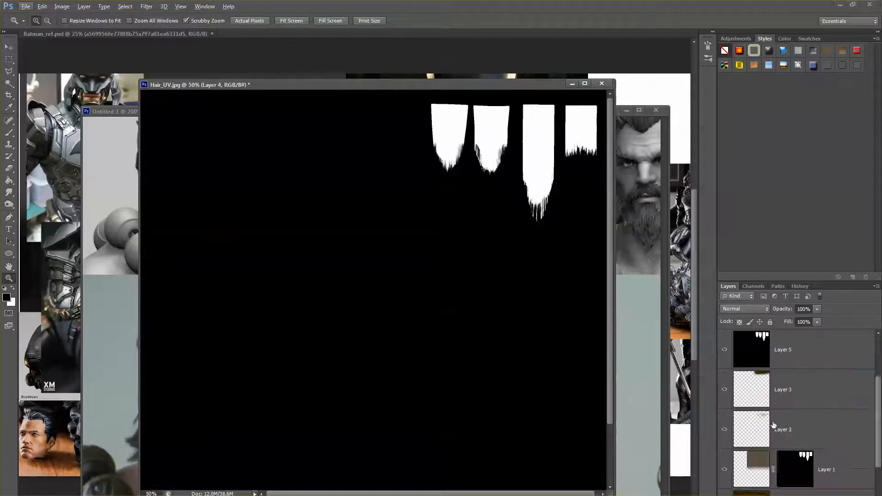
pyautogui.keyDown('shift'); pyautogui.click(767, 391); pyautogui.keyUp('shift')
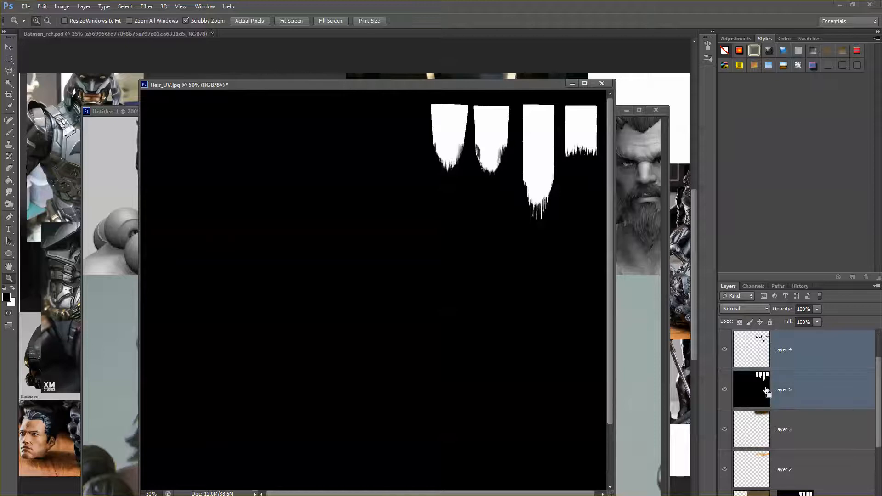
pyautogui.hotkey('ctrl', 'g')
pyautogui.click(725, 337)
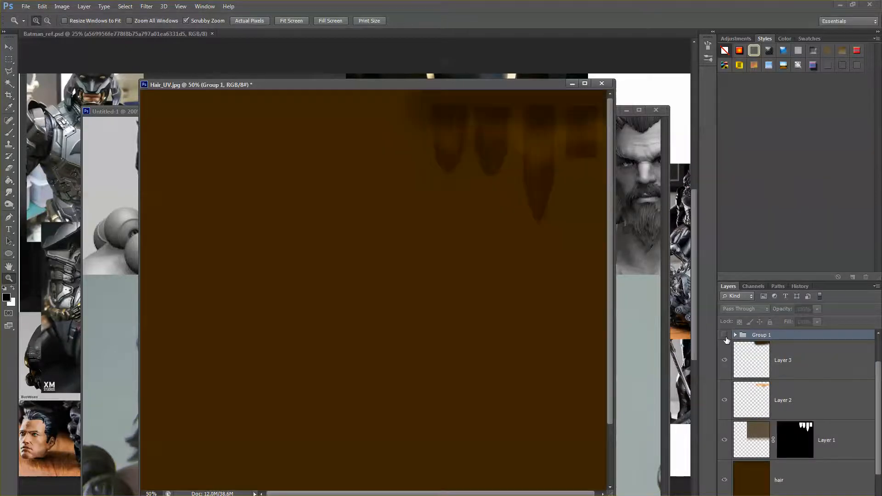
pyautogui.click(725, 336)
pyautogui.click(725, 337)
pyautogui.click(724, 337)
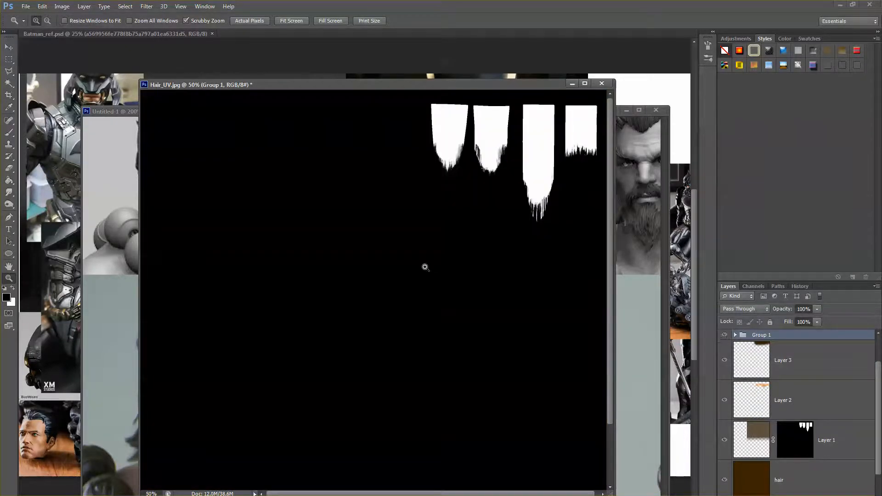
# Switch to Maya and connect a file texture to the Transparency of the rectangular plane's Hair material.
pyautogui.hotkey('alt', 'Tab')
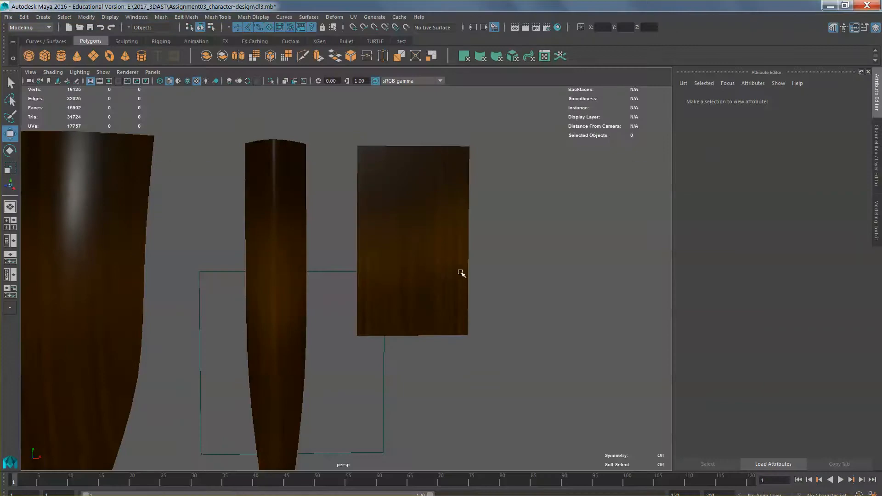
pyautogui.click(461, 274)
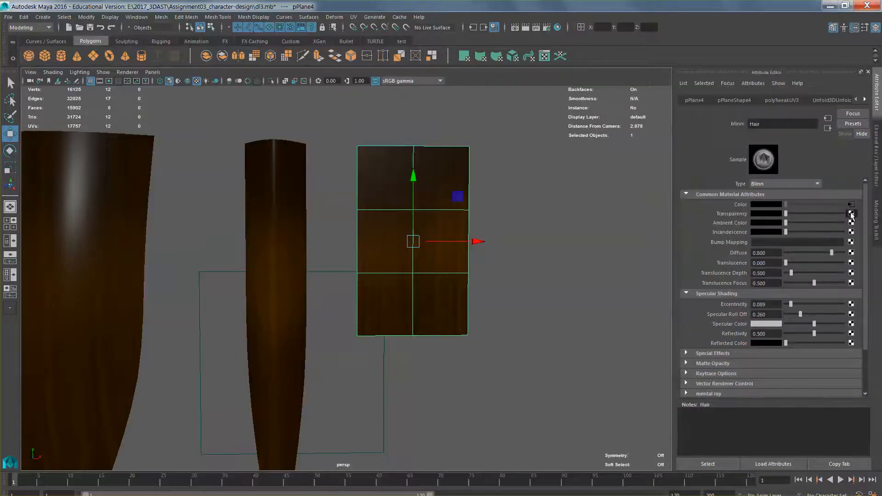
pyautogui.click(852, 213)
pyautogui.click(490, 183)
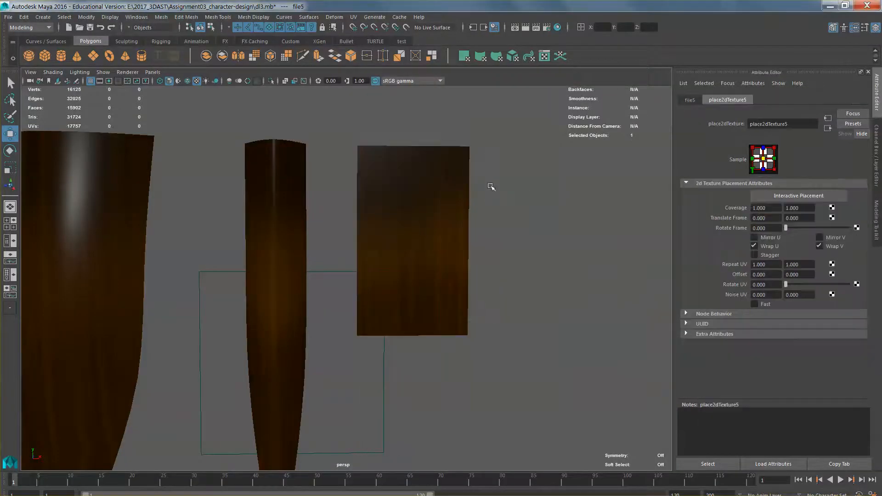
pyautogui.click(691, 101)
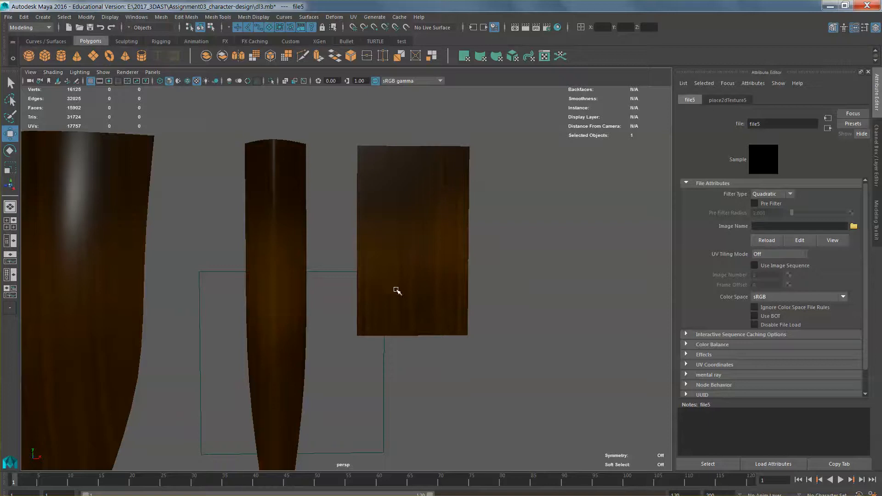
# Load Hair_alpha.tga as the image for the Hair material's transparency texture.
pyautogui.click(393, 266)
pyautogui.click(853, 213)
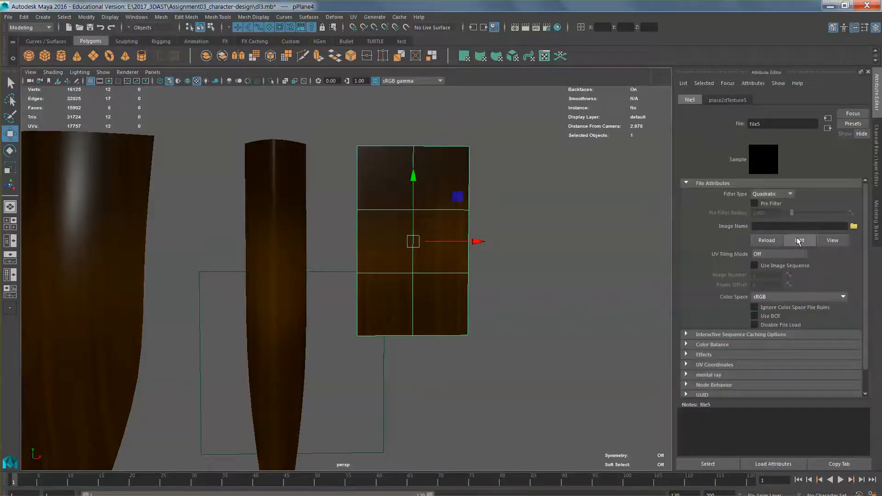
pyautogui.click(853, 227)
pyautogui.click(211, 183)
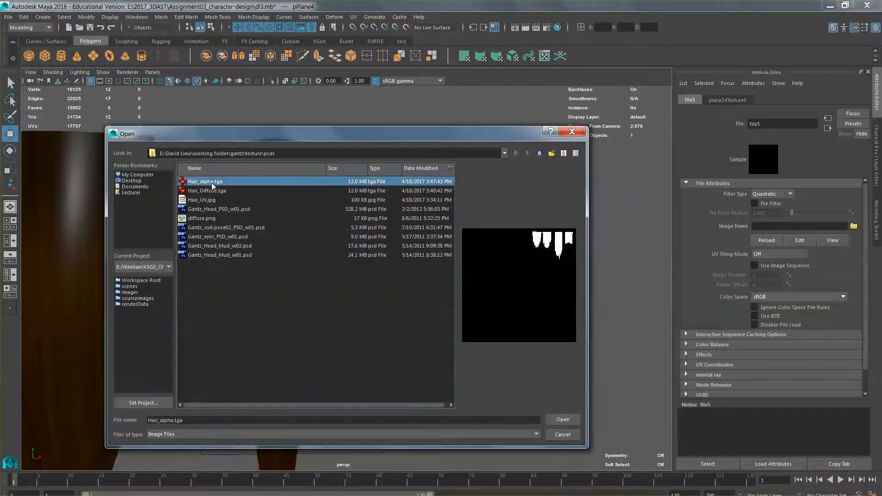
pyautogui.click(565, 420)
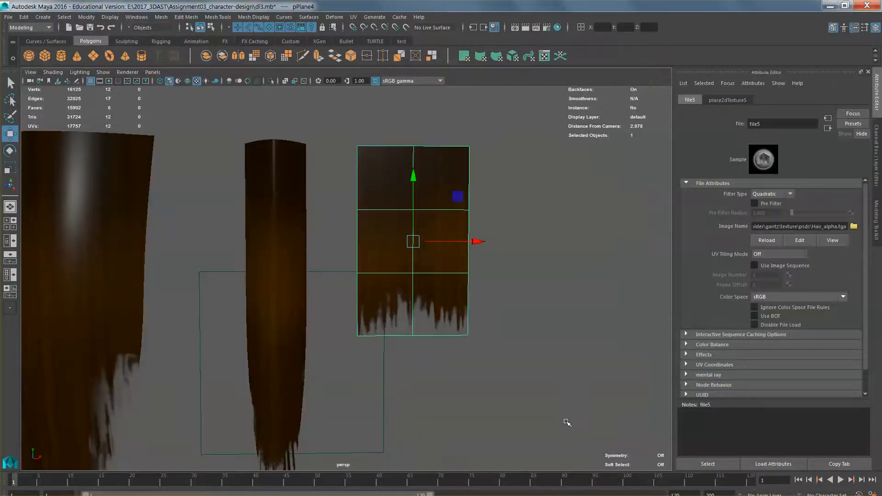
# Examine the transparent frayed tips of the four hair planes from several angles, including the selected second plane.
pyautogui.click(539, 338)
pyautogui.keyDown('alt'); pyautogui.moveTo(539, 337); pyautogui.dragTo(391, 297, button='right'); pyautogui.keyUp('alt')
pyautogui.keyDown('alt'); pyautogui.moveTo(391, 296); pyautogui.dragTo(471, 307, button='middle'); pyautogui.keyUp('alt')
pyautogui.keyDown('alt'); pyautogui.moveTo(471, 307); pyautogui.dragTo(457, 328); pyautogui.keyUp('alt')
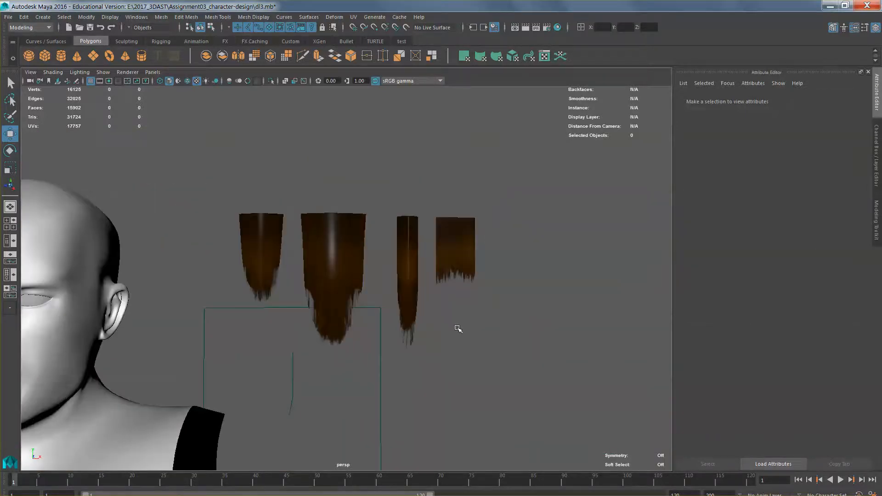
pyautogui.hotkey('alt', 'Tab')
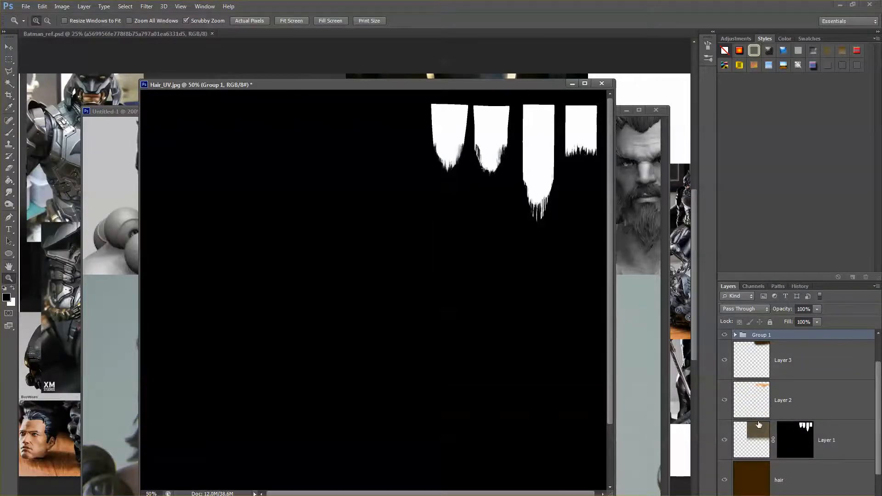
pyautogui.hotkey('alt', 'Tab')
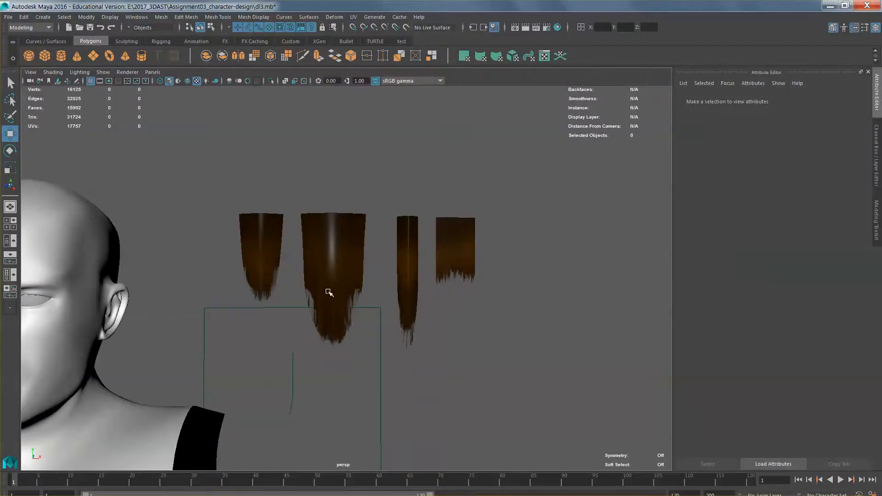
pyautogui.scroll(5, 350, 309)
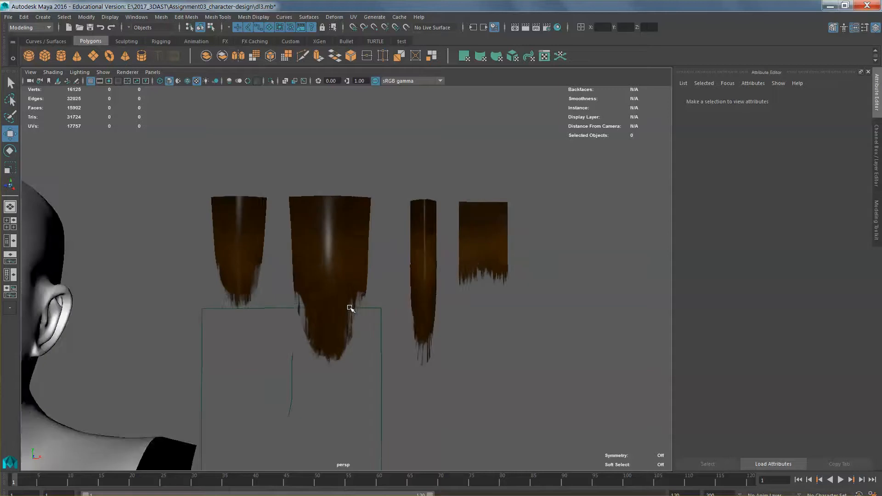
pyautogui.keyDown('alt'); pyautogui.moveTo(353, 312); pyautogui.dragTo(363, 316); pyautogui.keyUp('alt')
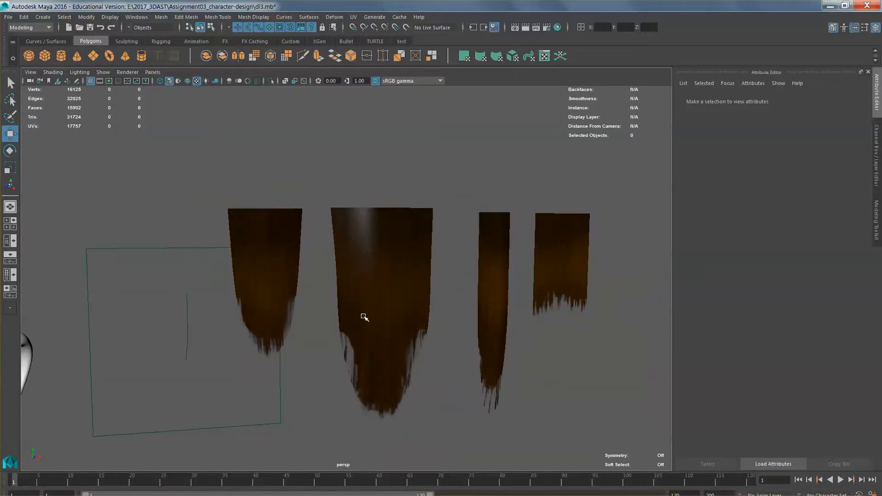
pyautogui.keyDown('alt'); pyautogui.moveTo(381, 357); pyautogui.dragTo(349, 338); pyautogui.keyUp('alt')
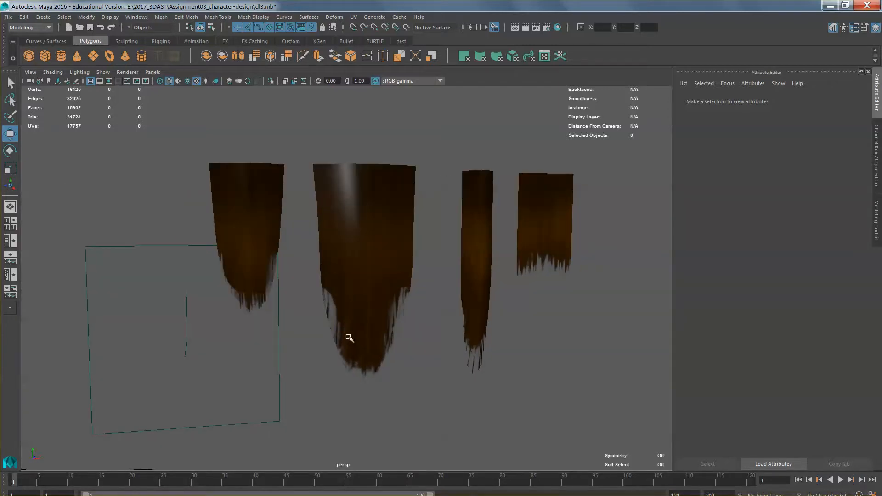
pyautogui.scroll(-5, 420, 353)
pyautogui.click(351, 270)
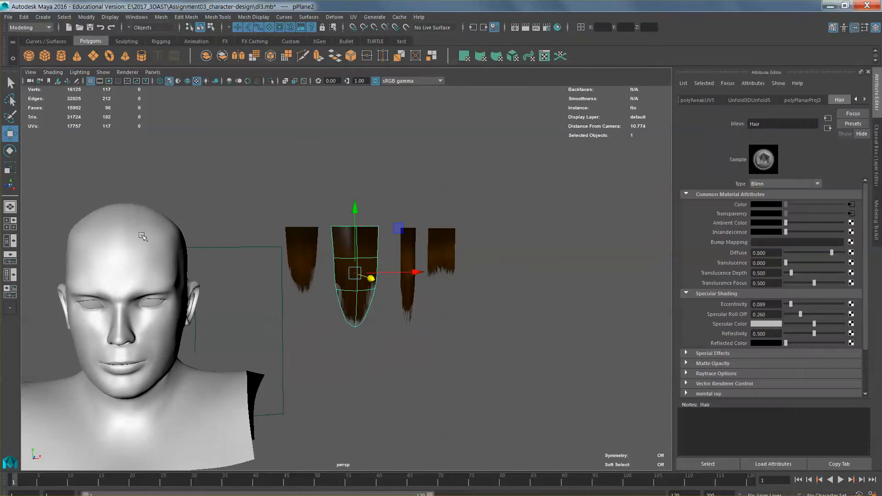
pyautogui.scroll(5, 392, 287)
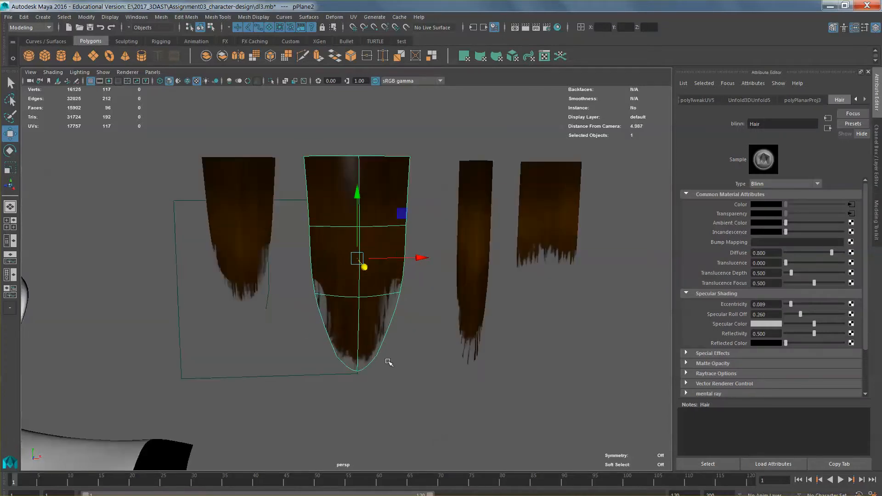